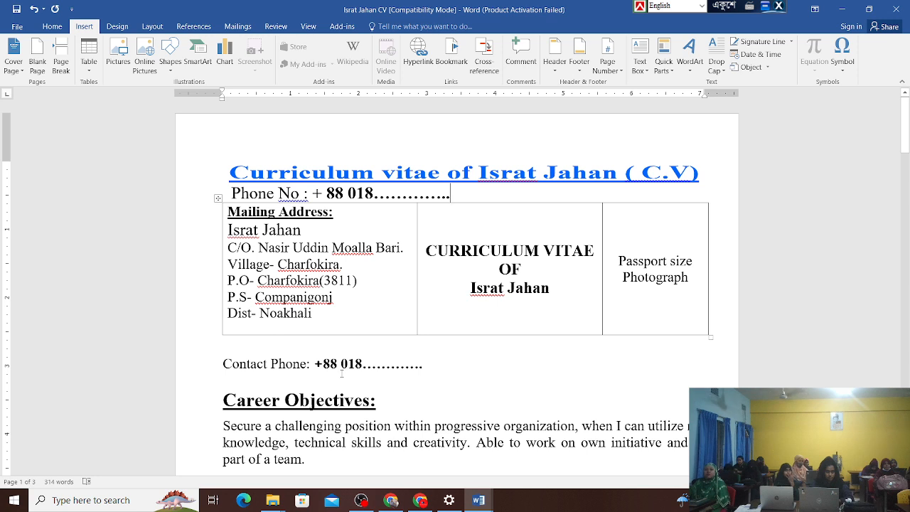
- Compare the three-column table at the head of the CV document with the blank Document1, ending in Document1
mouse_move(478, 500)
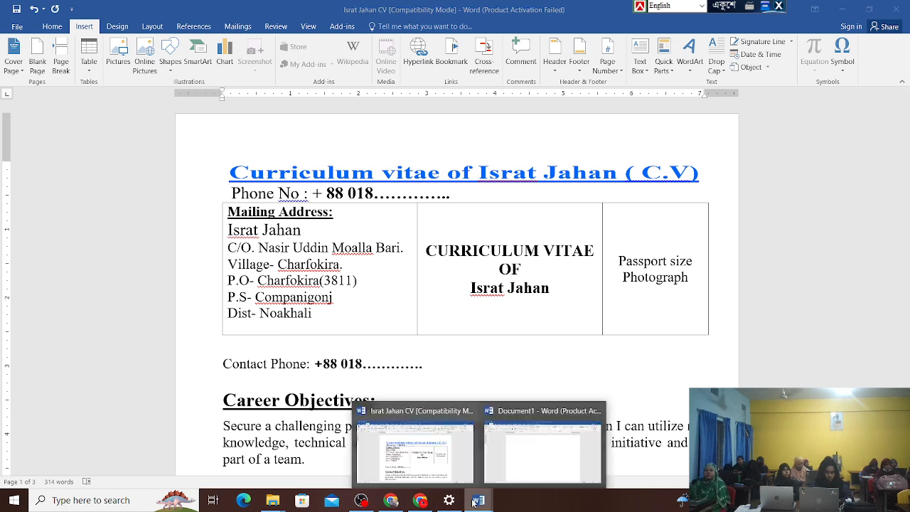
click(521, 457)
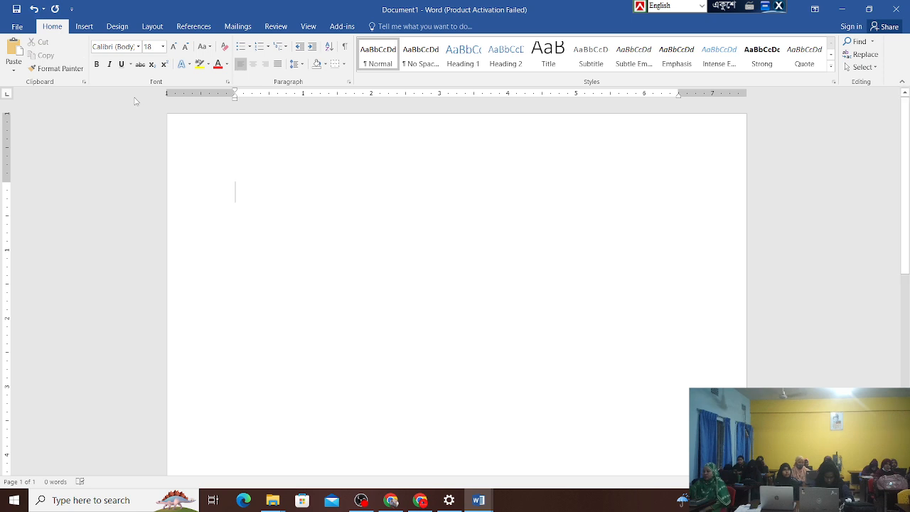
click(85, 27)
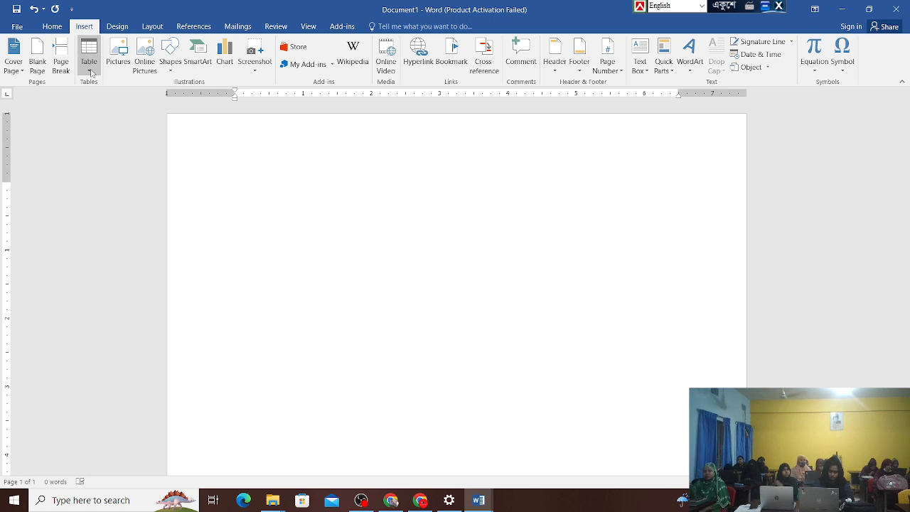
mouse_move(481, 496)
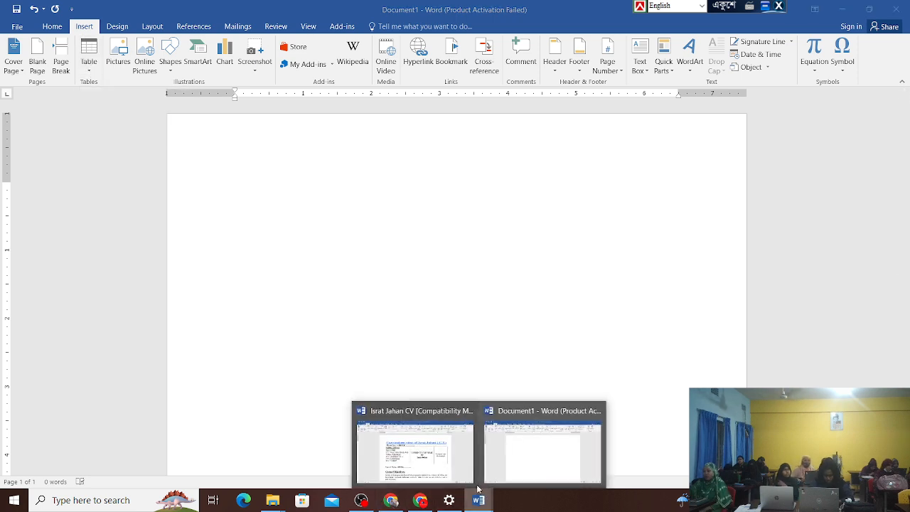
click(415, 449)
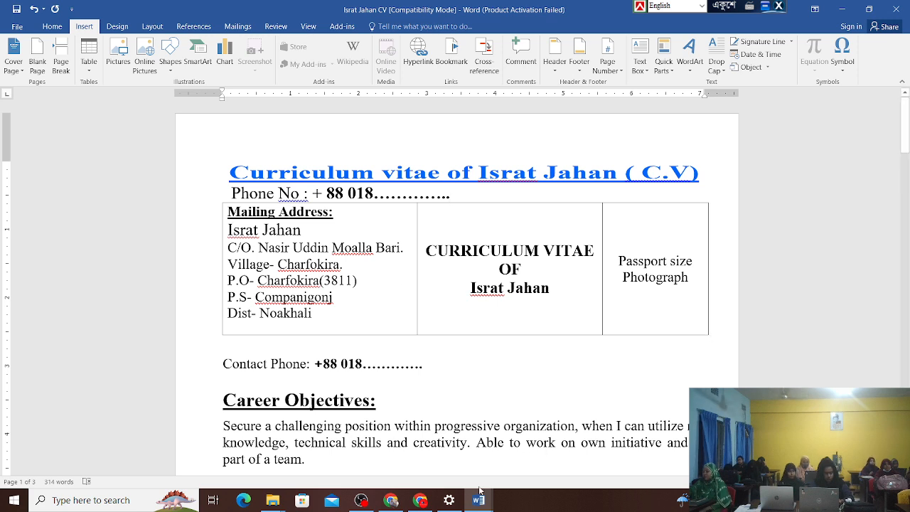
mouse_move(480, 501)
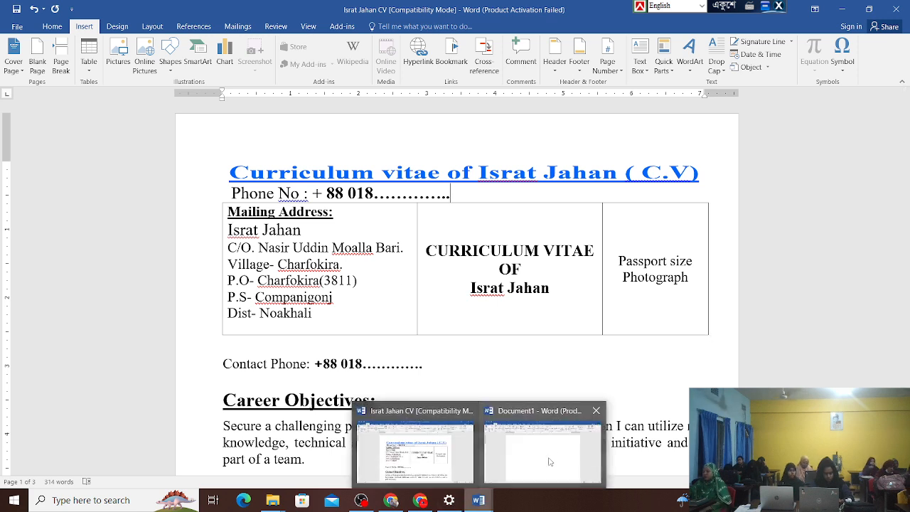
click(547, 448)
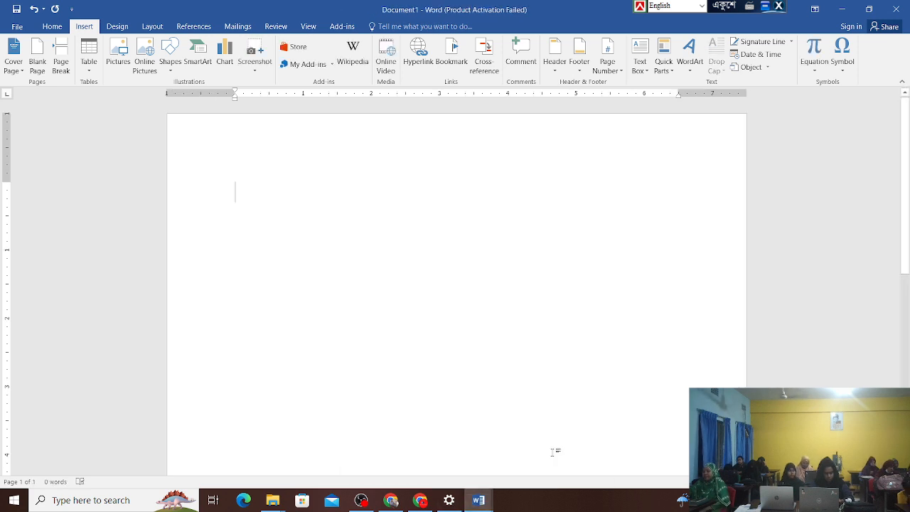
- Insert a table of three columns and one row, and enlarge it to about 6.9 inches wide and 1.7 inches tall
click(92, 70)
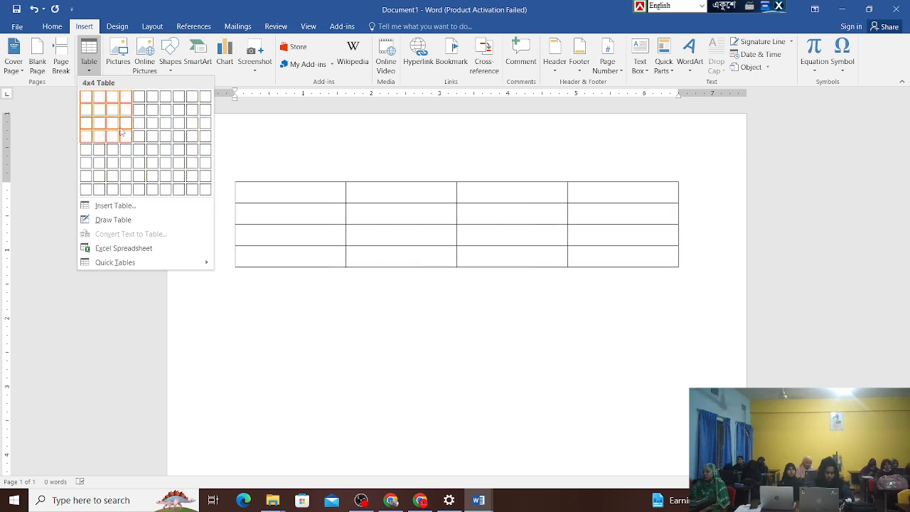
click(112, 97)
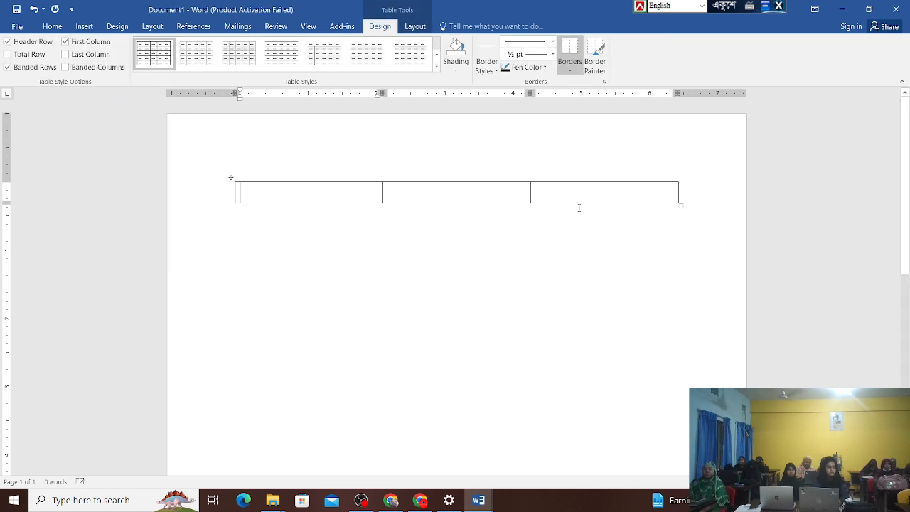
drag(680, 206, 704, 302)
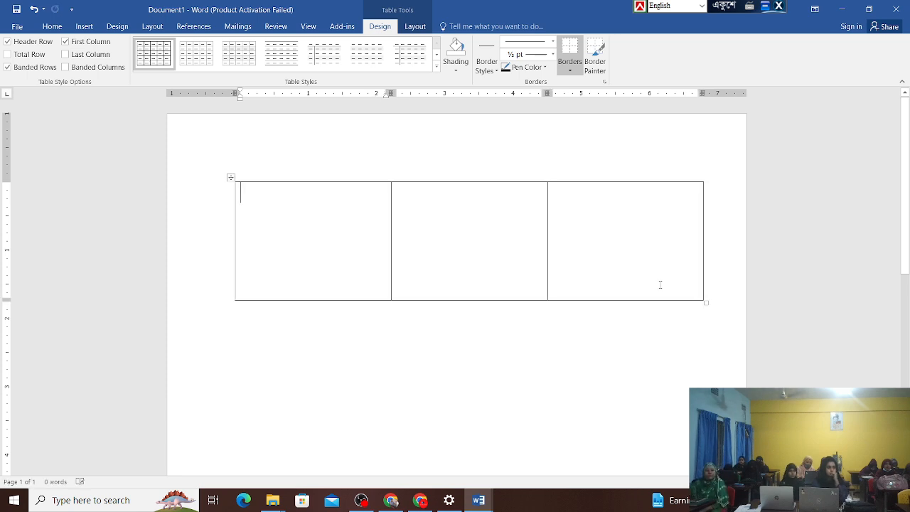
- Delete the entire three-column table from Document1
drag(302, 203, 673, 270)
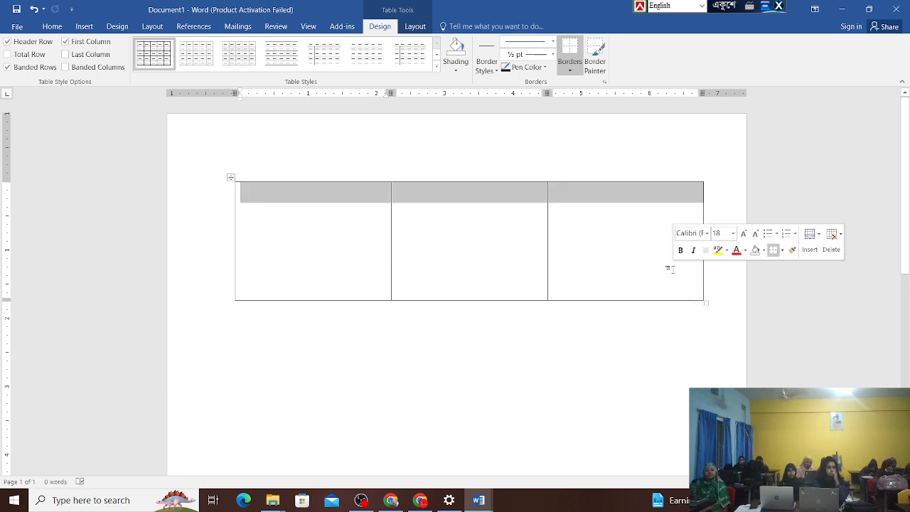
key(BackSpace)
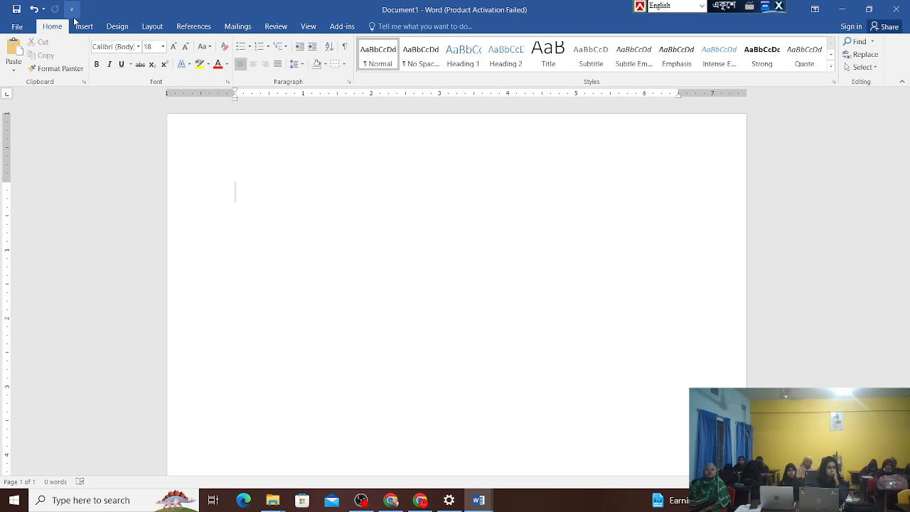
- Start inserting a custom-size table, setting its dimensions to 19 columns and 7 rows
click(84, 26)
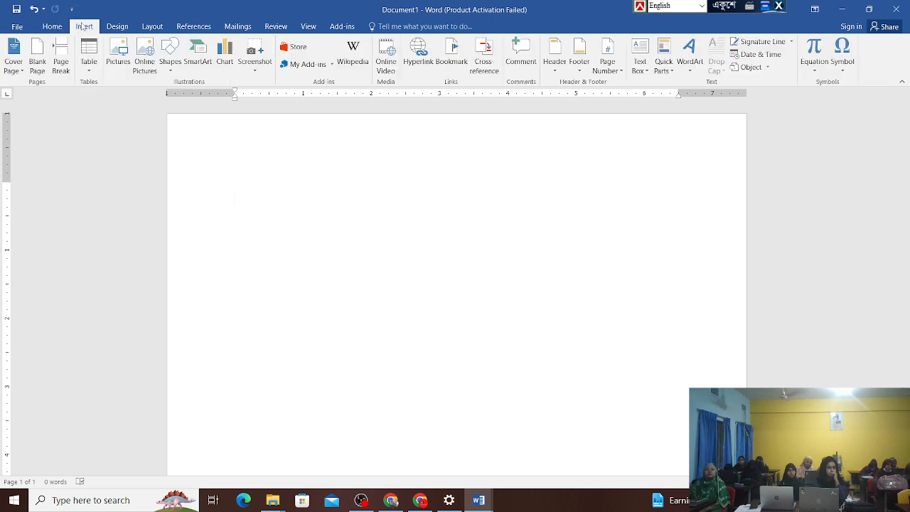
click(90, 69)
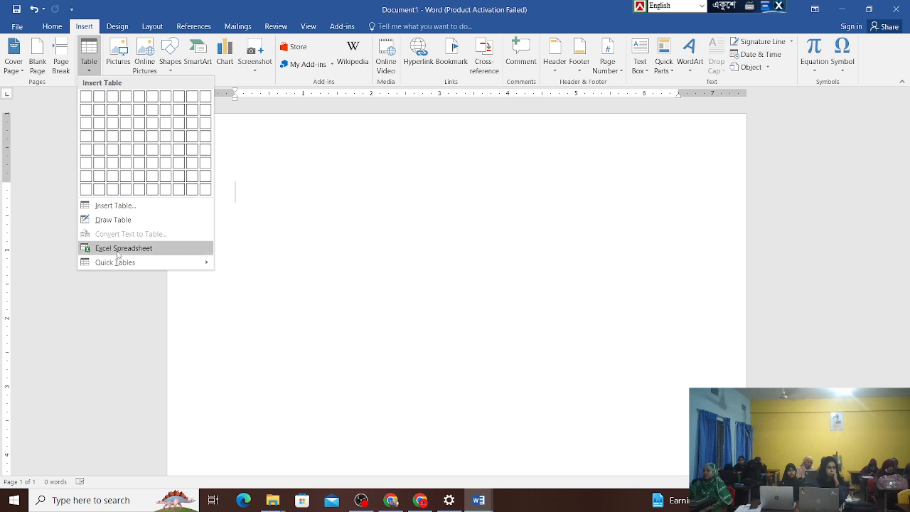
click(106, 205)
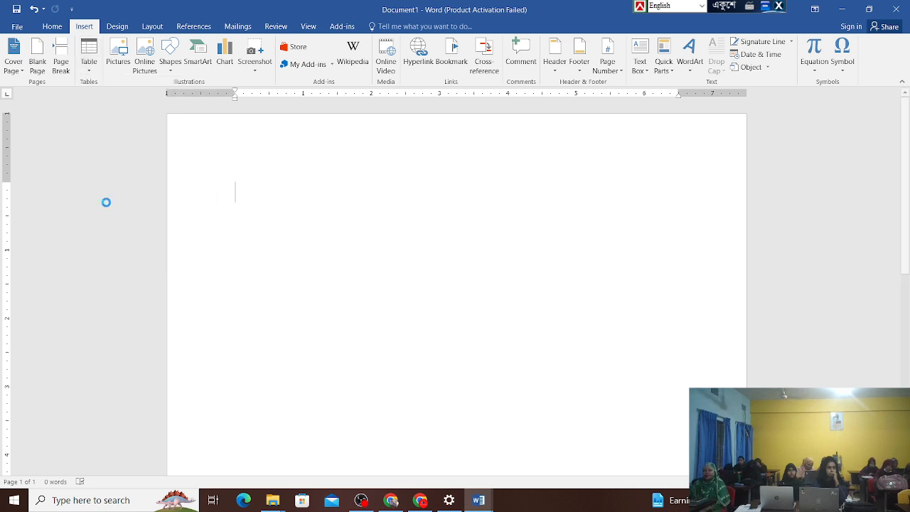
drag(441, 174, 385, 173)
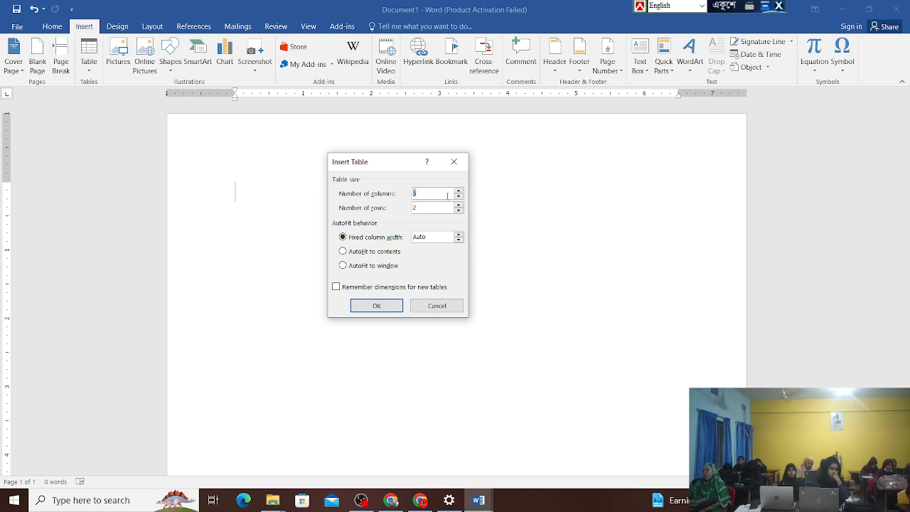
click(459, 190)
click(459, 190)
click(458, 190)
click(458, 191)
click(458, 190)
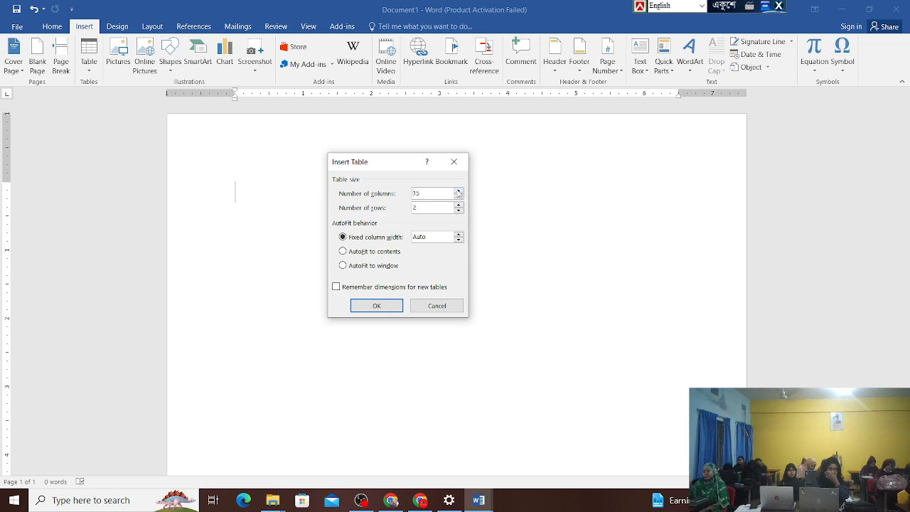
click(459, 197)
click(458, 191)
click(458, 191)
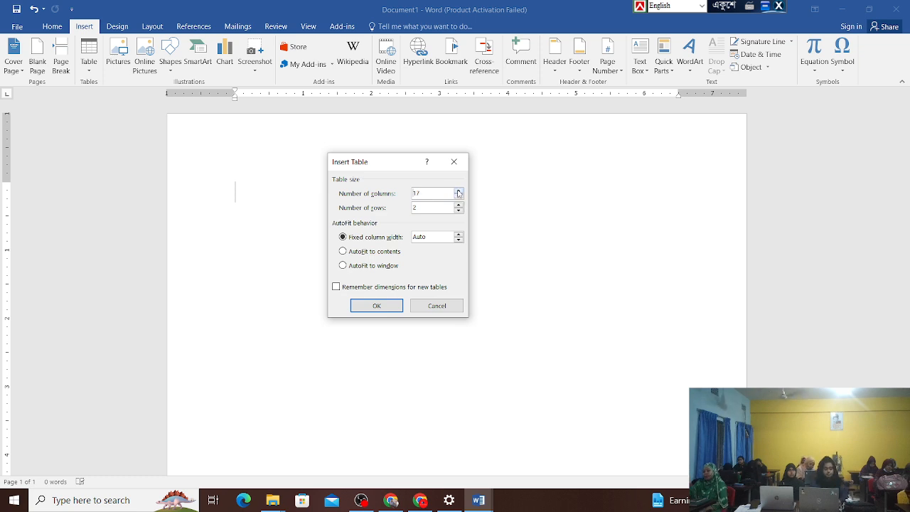
click(459, 198)
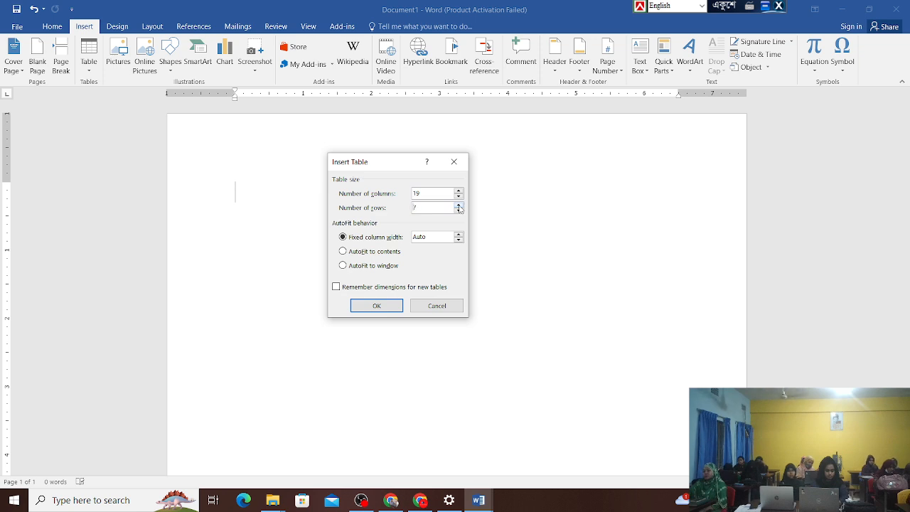
- Change the new table's size to 20 columns and 10 rows with automatic fixed column width, and insert it
click(459, 211)
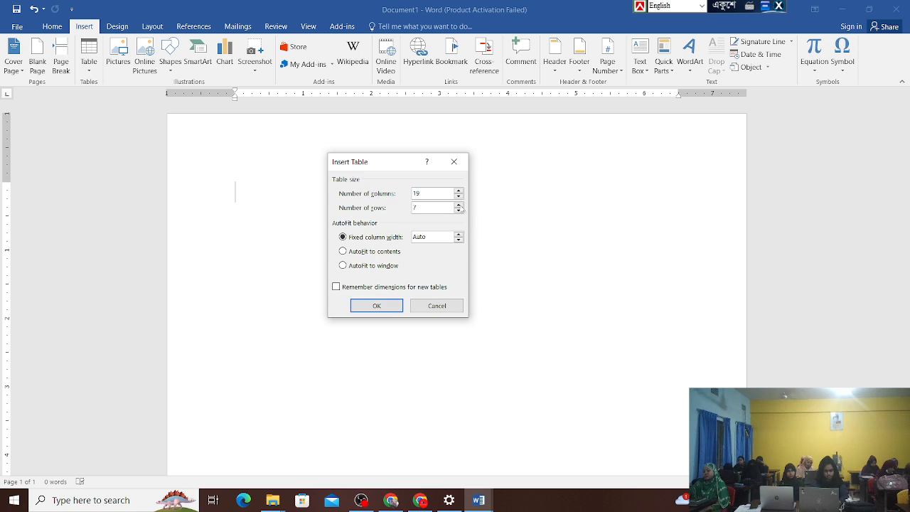
click(458, 205)
click(459, 204)
click(458, 205)
click(458, 191)
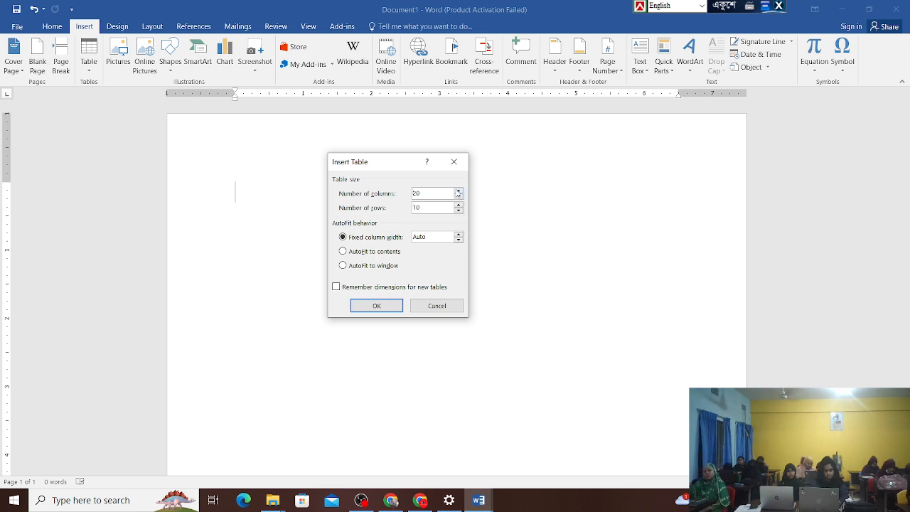
click(375, 306)
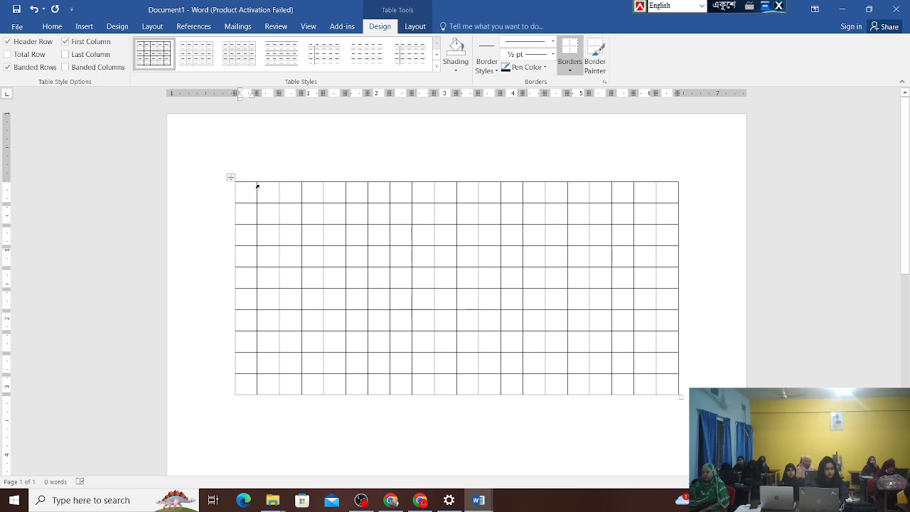
- Delete the entire 20-column table from the document
drag(249, 190, 675, 389)
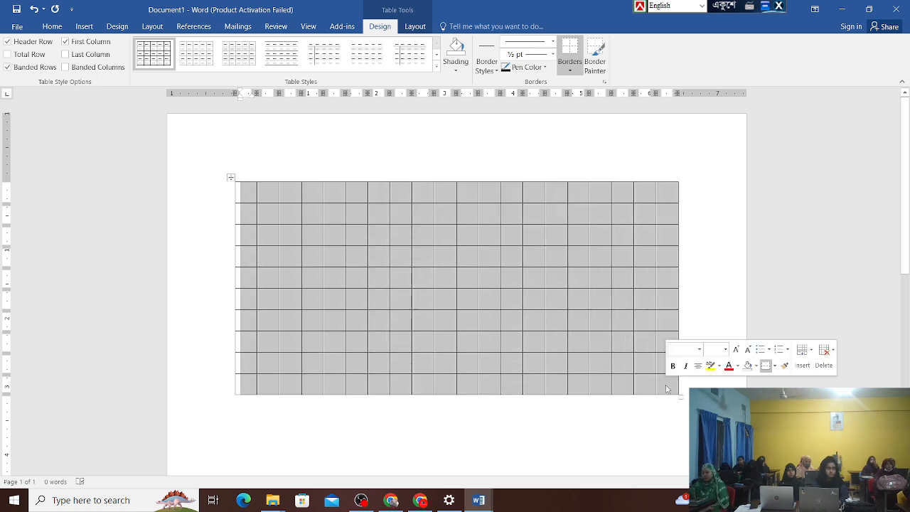
key(BackSpace)
- Insert a custom-size table with 3 columns and 1 row, keeping the automatic fixed column width
click(83, 26)
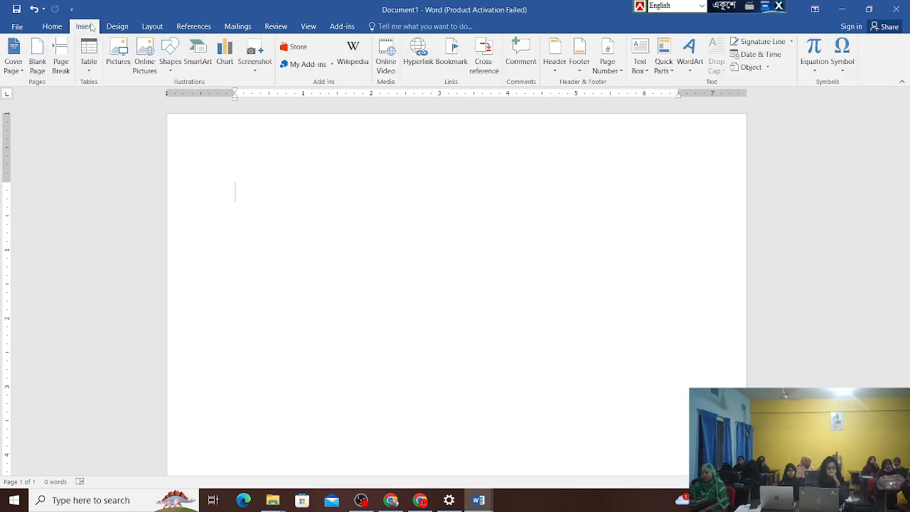
click(89, 55)
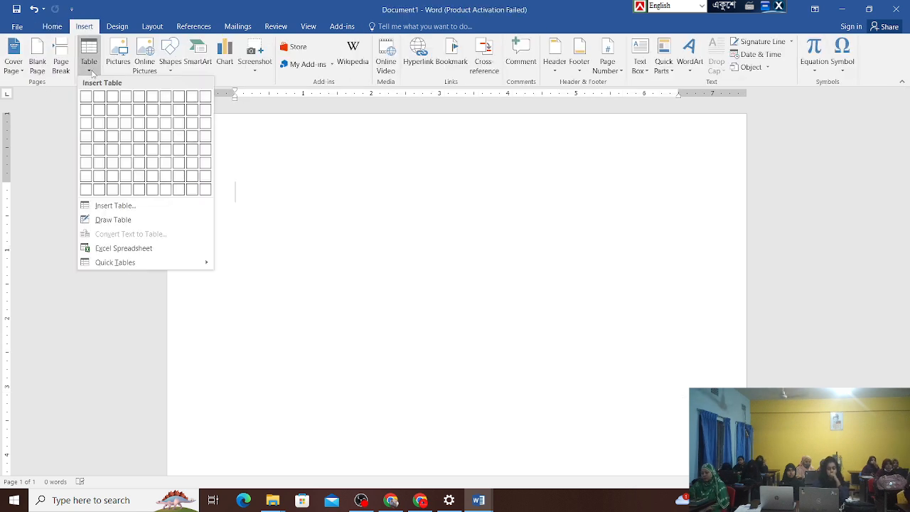
click(115, 205)
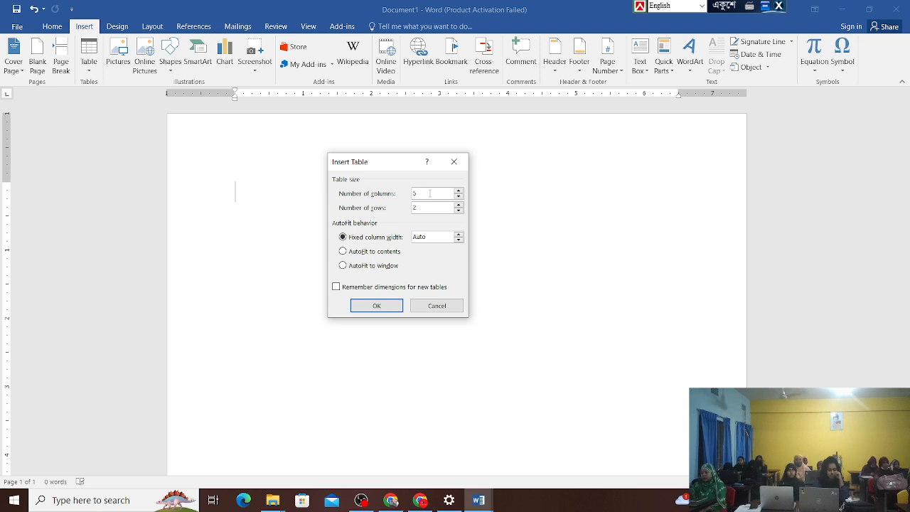
key(BackSpace)
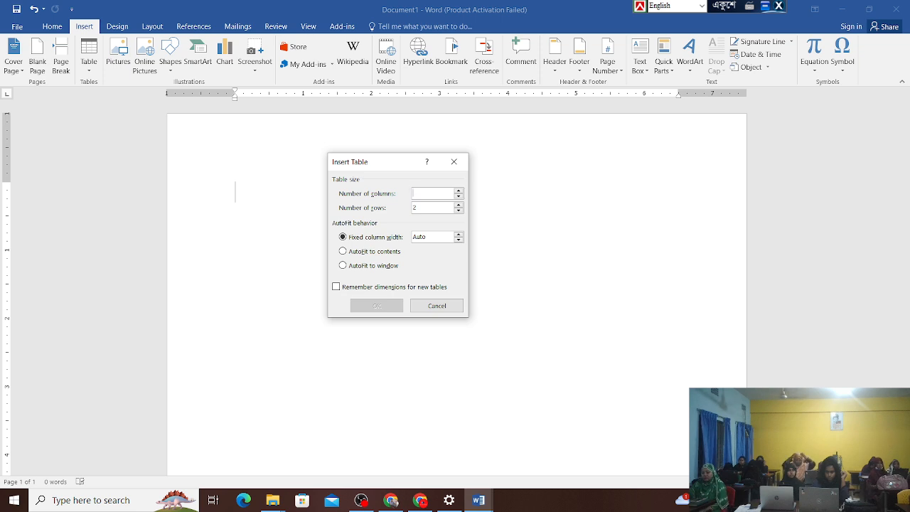
text(3)
click(421, 205)
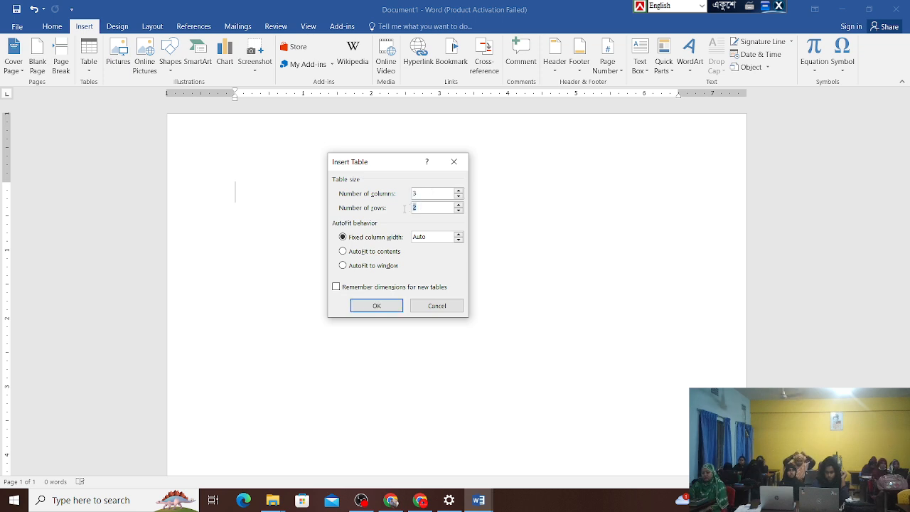
key(BackSpace)
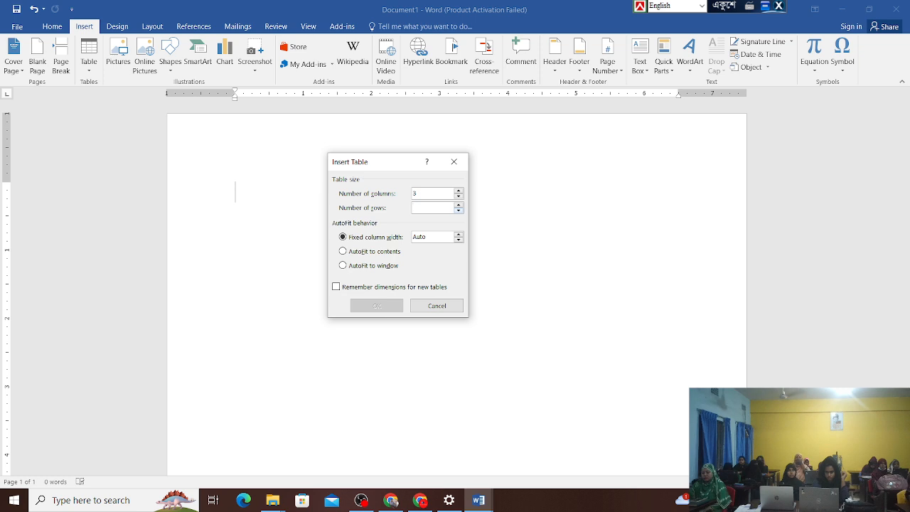
text(1)
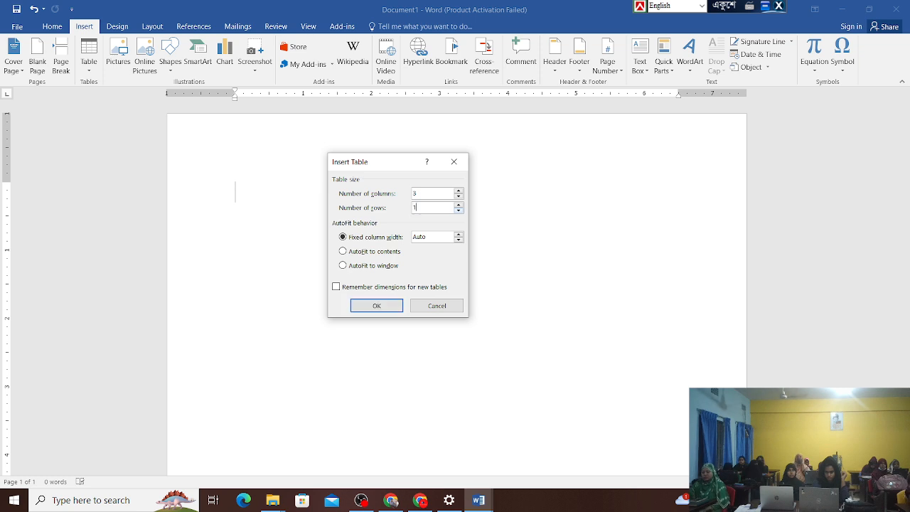
click(393, 304)
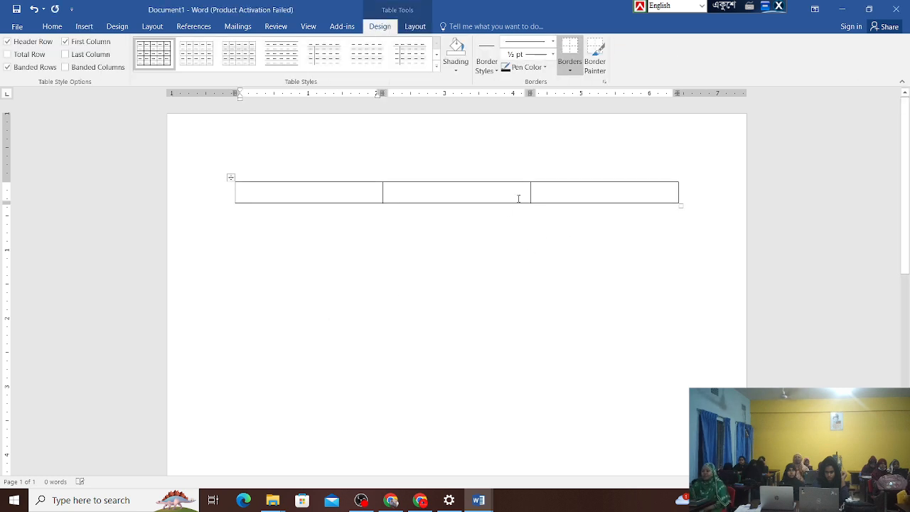
- Enlarge the one-row table to about 6.8 inches wide and 1.7 inches tall
drag(680, 205, 686, 266)
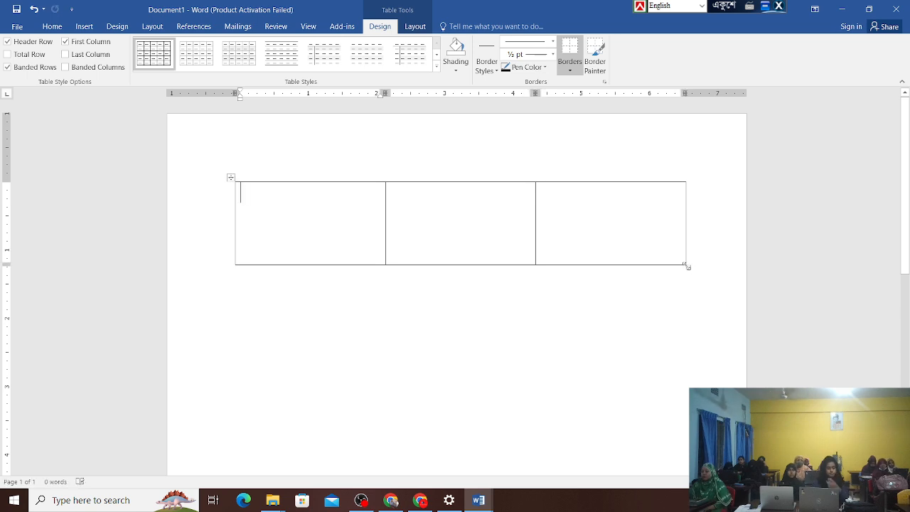
drag(687, 270, 701, 298)
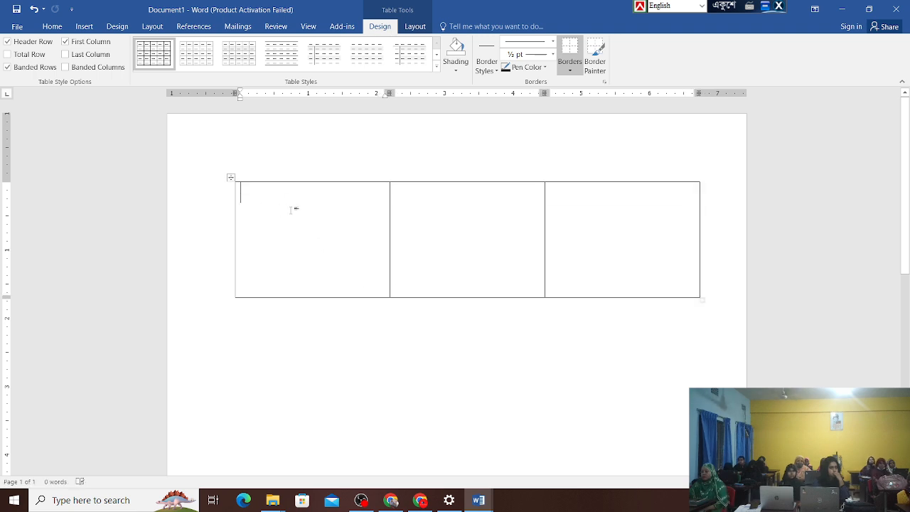
- Switch to the CV document to check the layout and text of its three-column table
mouse_move(478, 500)
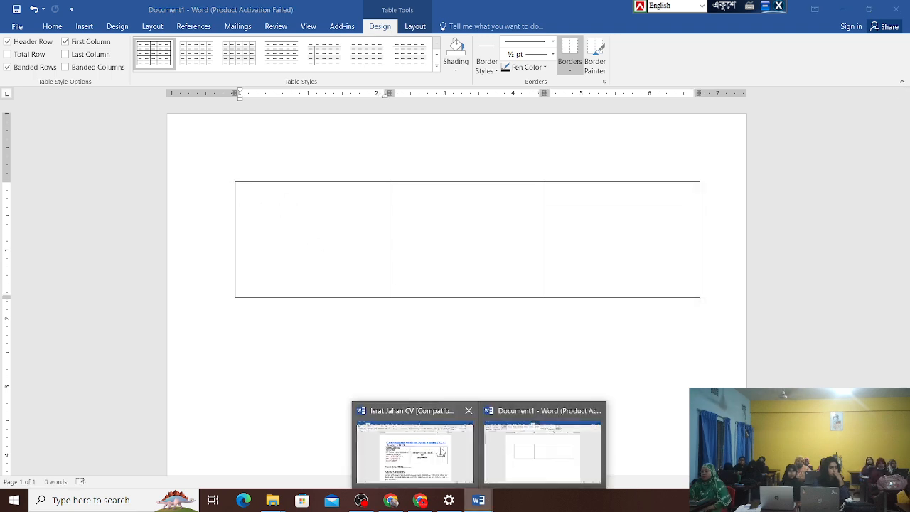
click(417, 453)
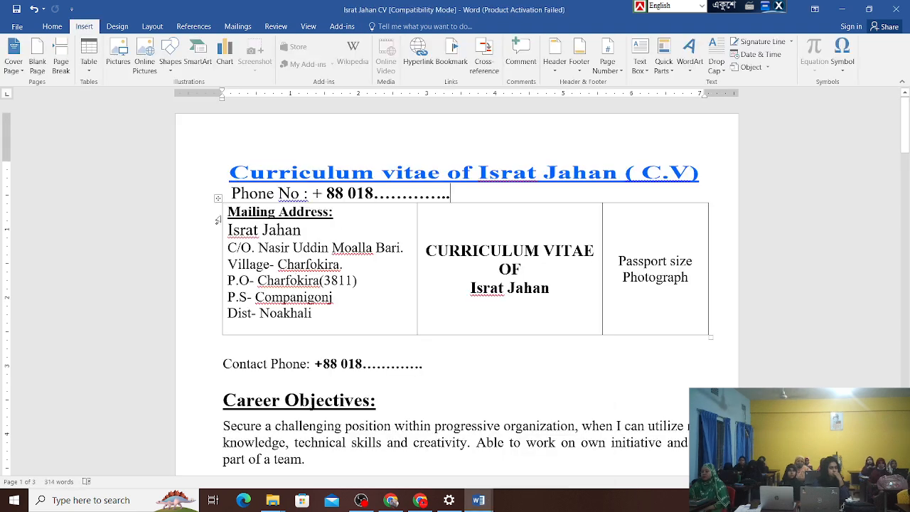
- Try to copy the CV's whole mailing address cell into the first cell of the new document's table
click(231, 215)
key(ctrl+c)
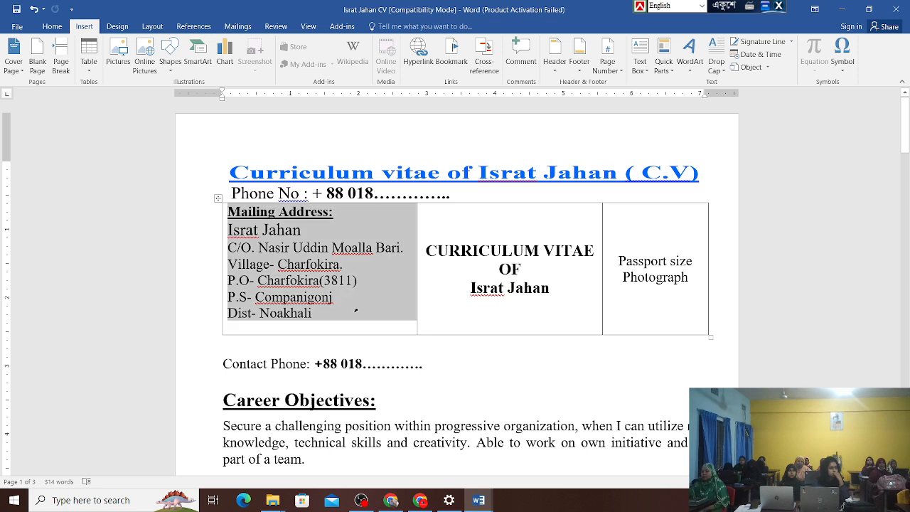
right_click(304, 235)
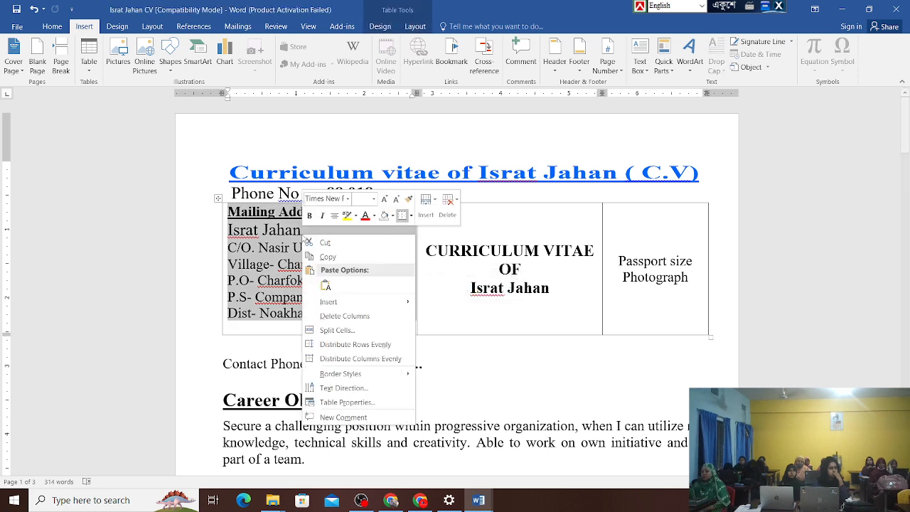
click(328, 256)
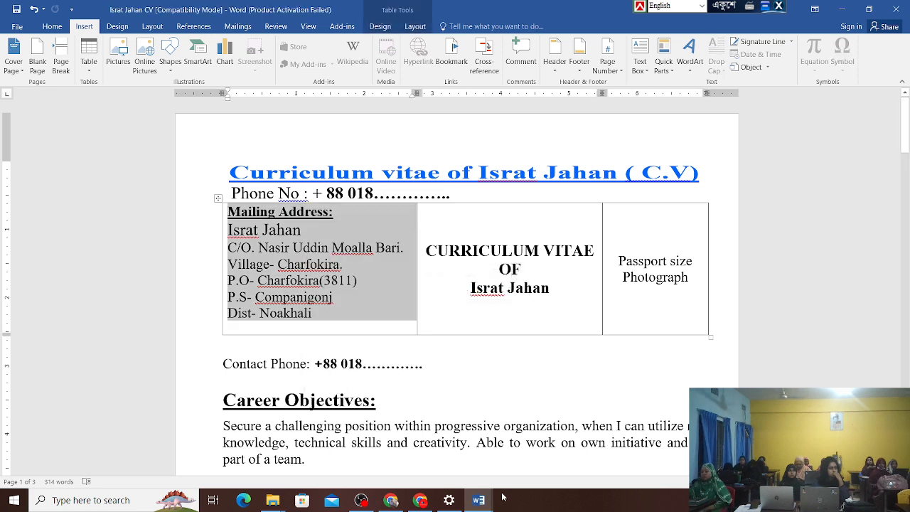
click(478, 500)
click(524, 452)
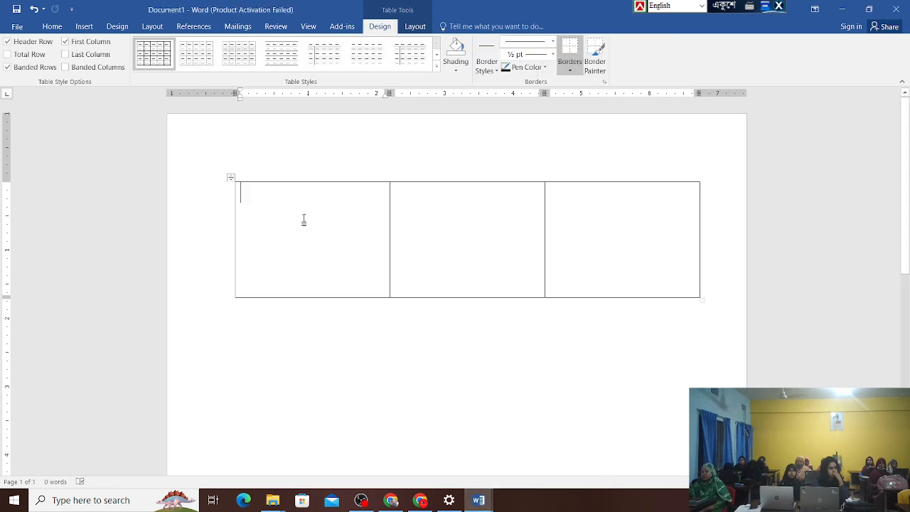
key(ctrl+v)
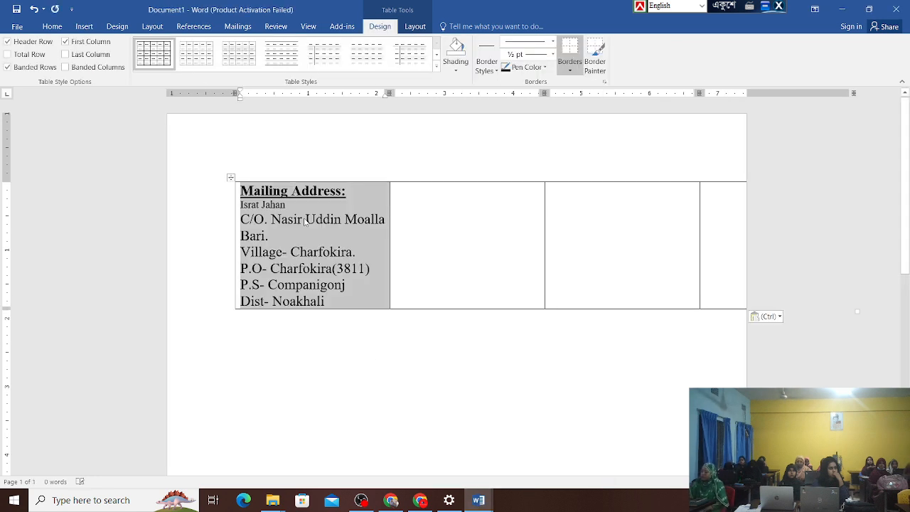
- Try to copy the CV's three-line "CURRICULUM VITAE OF" heading into the middle cell of the new document's table
click(481, 236)
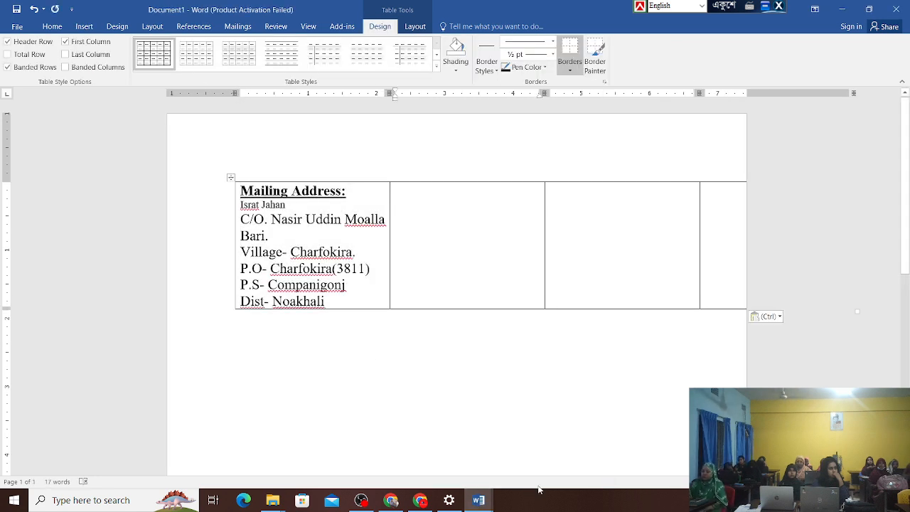
click(478, 500)
click(415, 448)
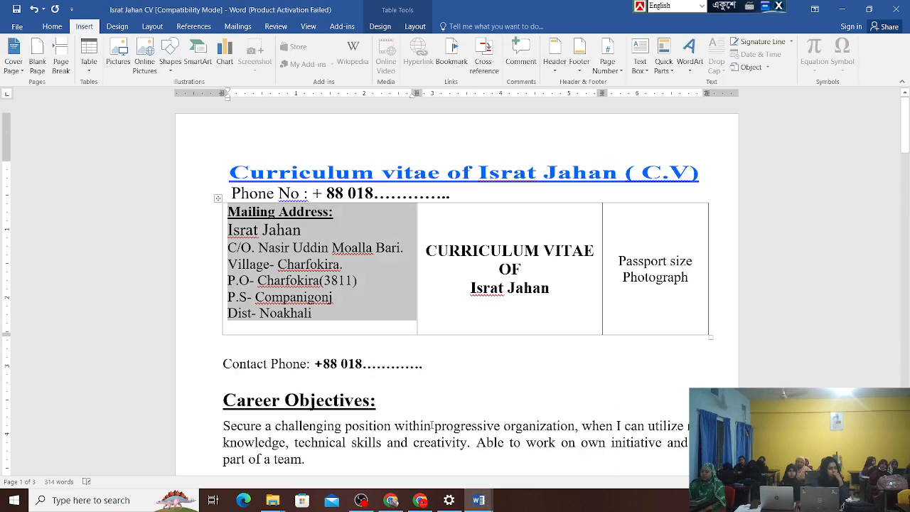
click(538, 264)
triple_click(538, 265)
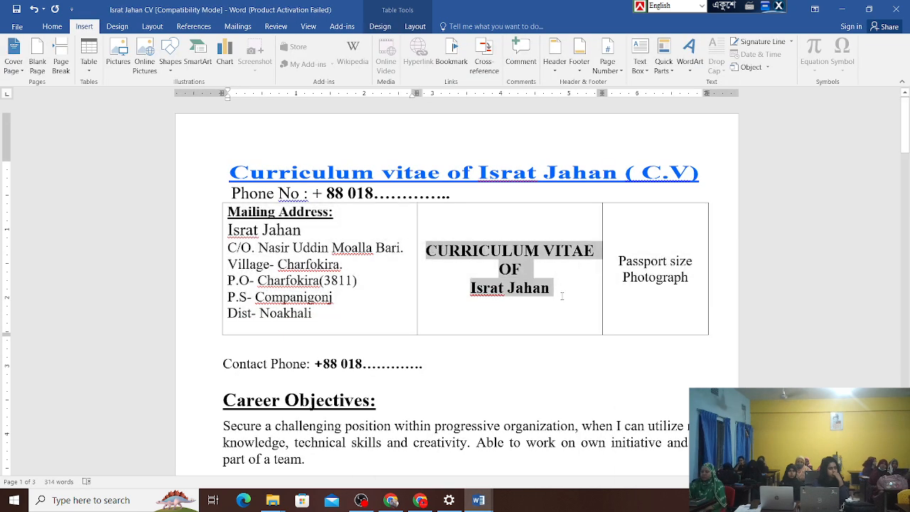
right_click(534, 259)
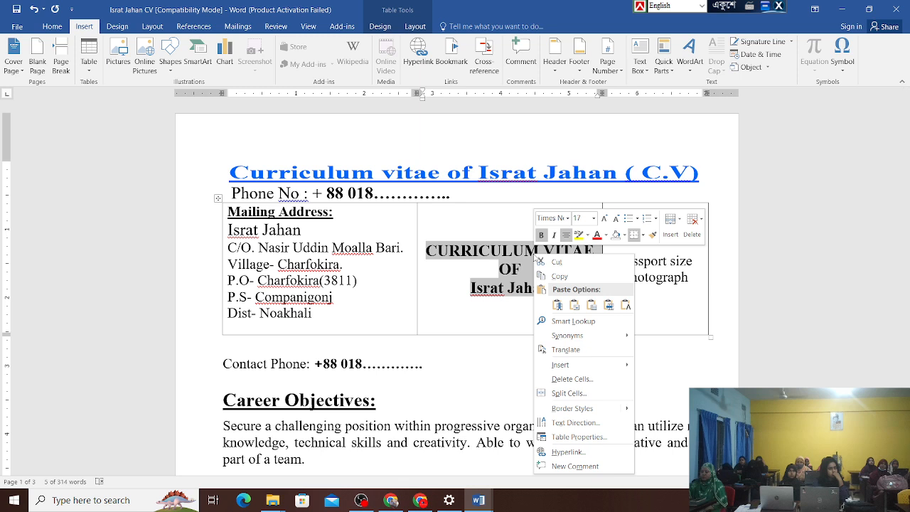
click(552, 278)
mouse_move(478, 499)
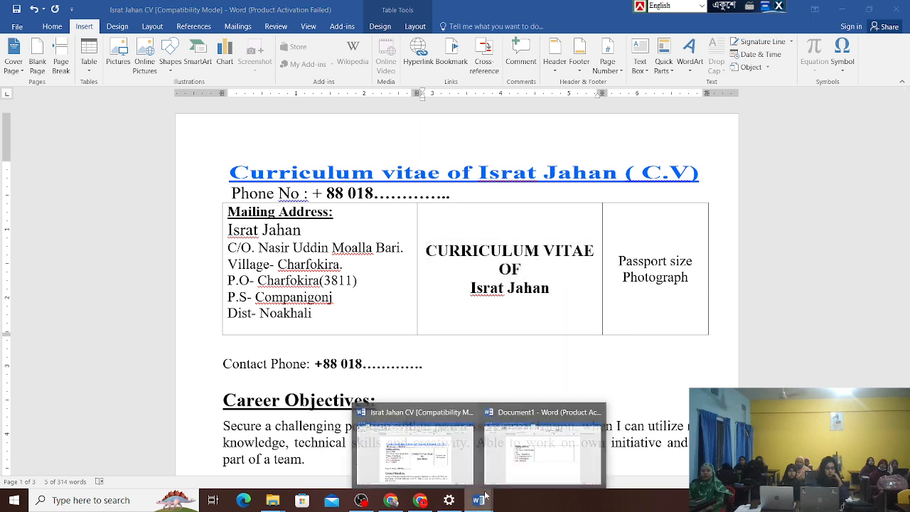
click(530, 462)
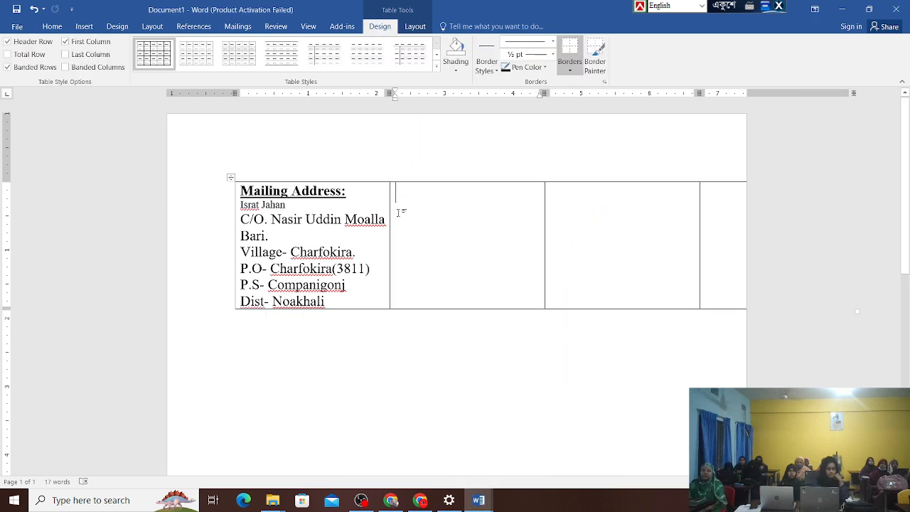
click(399, 213)
key(ctrl+v)
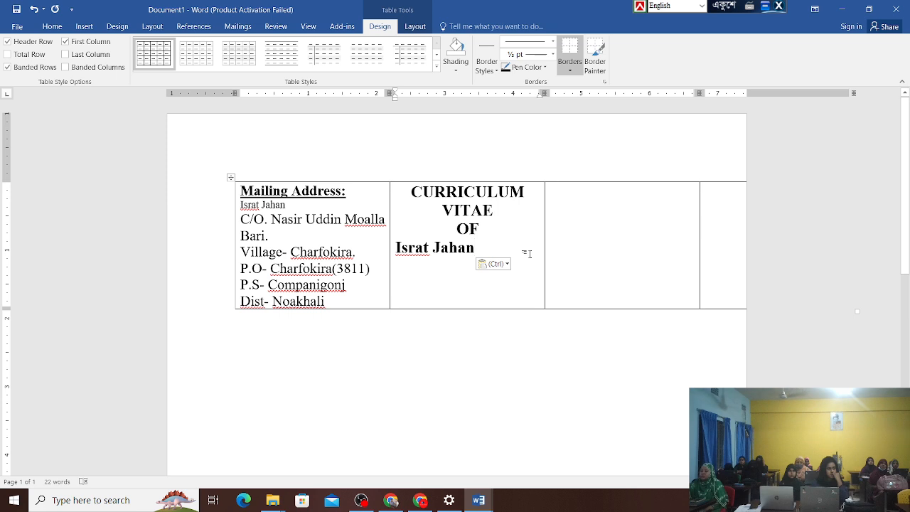
- Undo both pastes in the new document, back to the empty three-column table
click(543, 213)
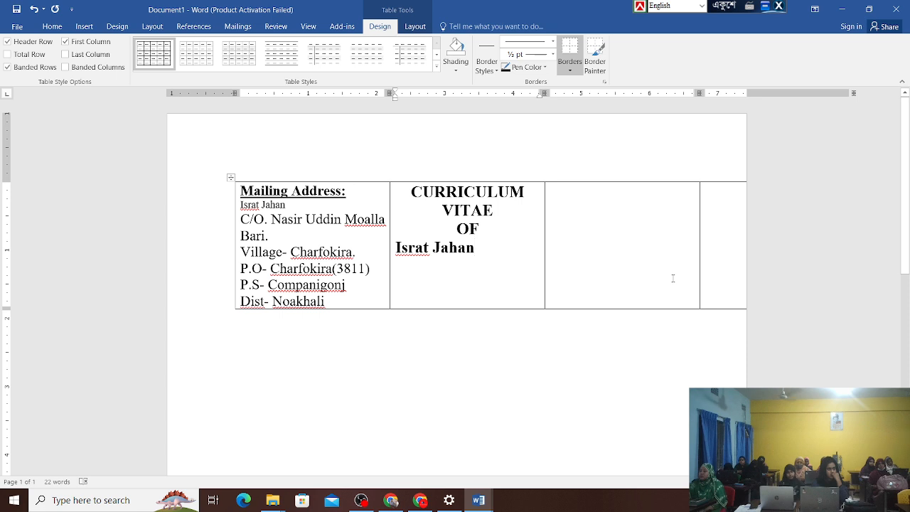
key(ctrl+z)
key(ctrl+z)
key(ctrl+z)
key(ctrl+z)
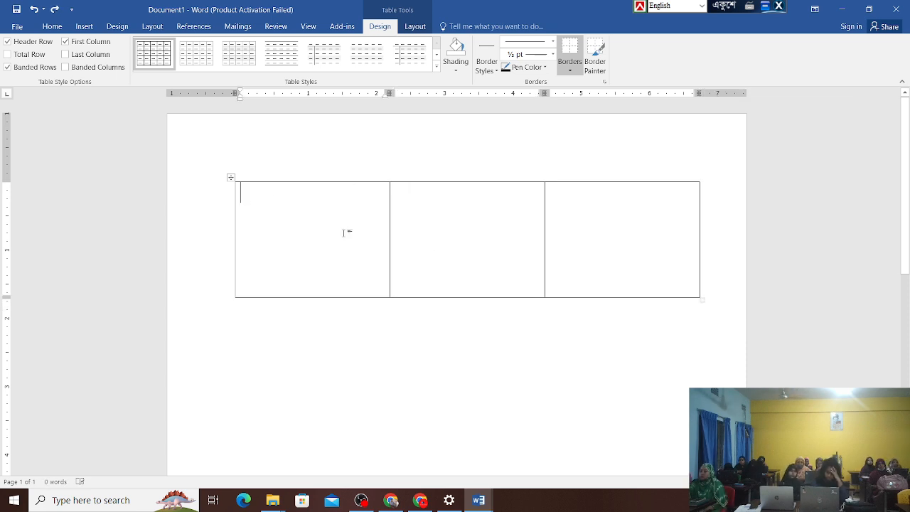
- Copy only the mailing address text from the CV, not the cell, into the first cell of the new document's table
mouse_move(487, 503)
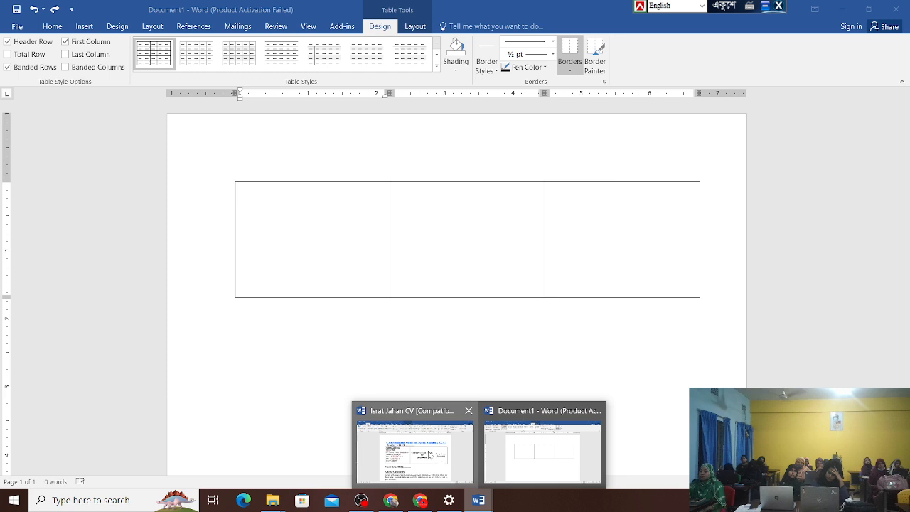
click(414, 454)
click(335, 316)
drag(321, 315, 227, 216)
right_click(248, 218)
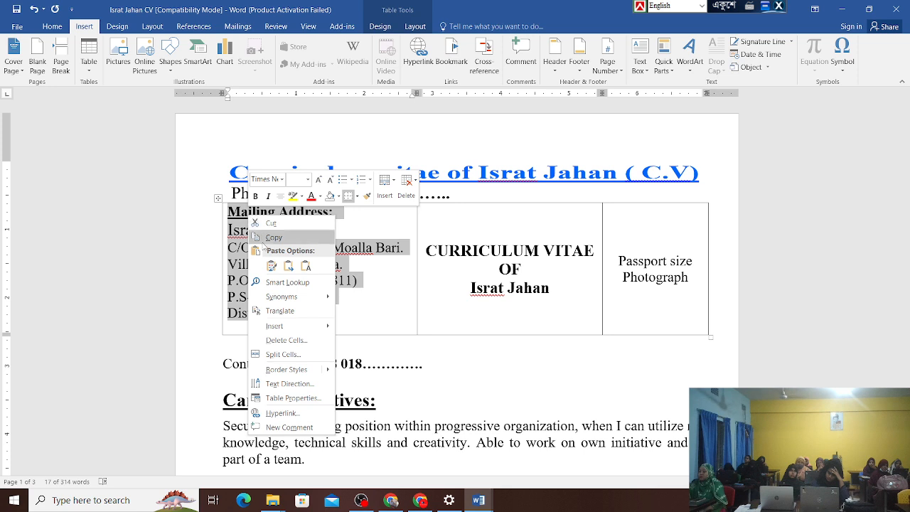
click(274, 239)
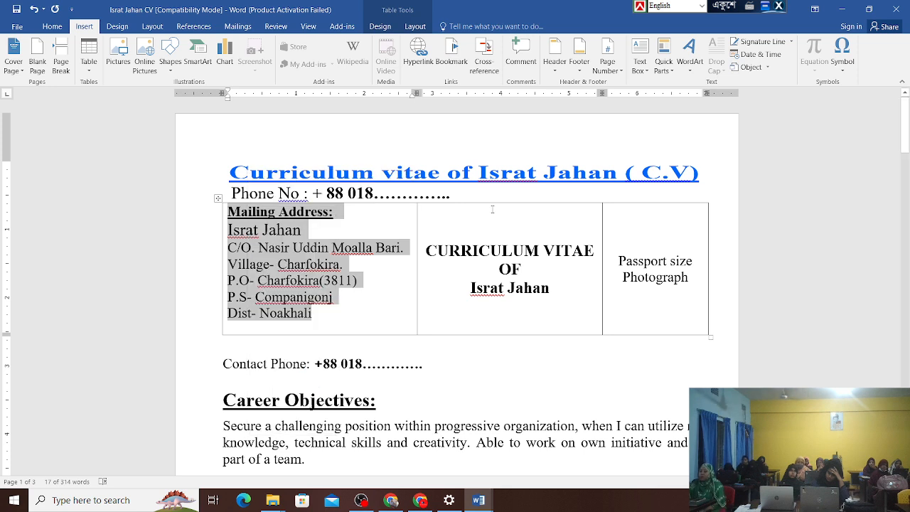
mouse_move(478, 499)
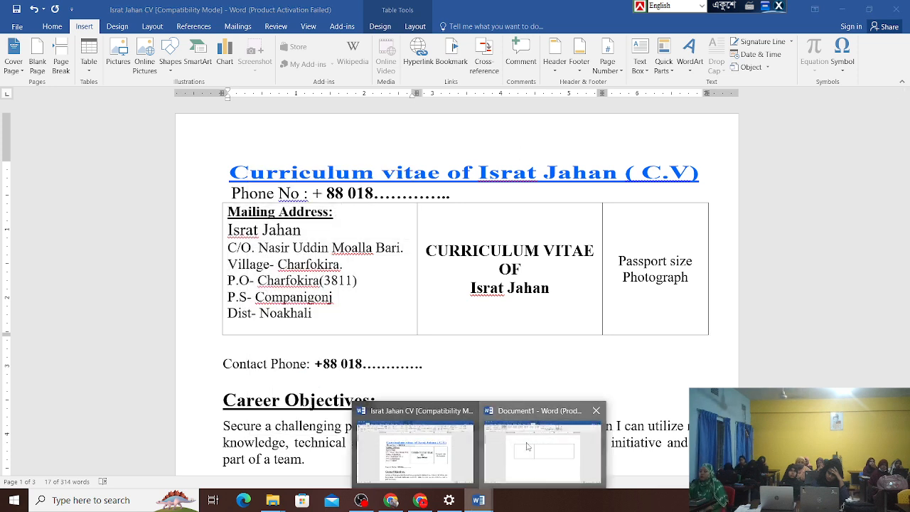
click(544, 477)
key(ctrl+v)
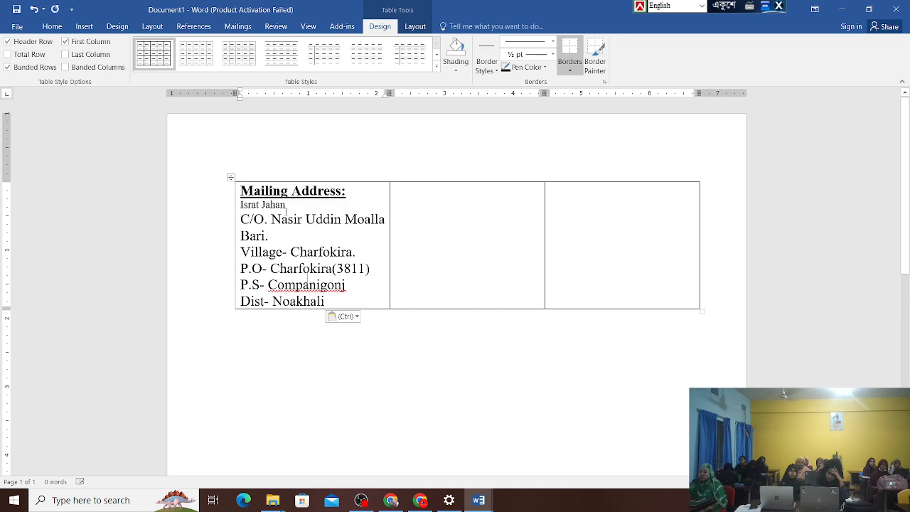
click(467, 216)
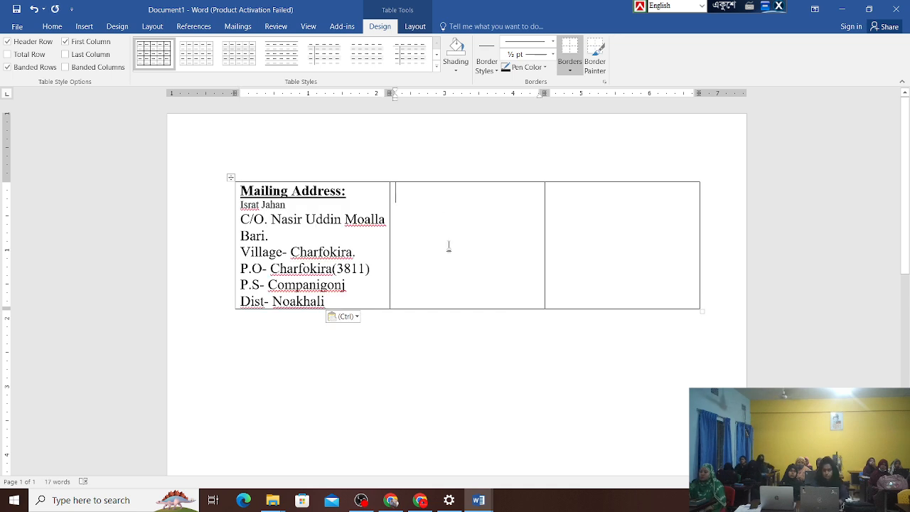
- Switch to the CV document and left-align the "CURRICULUM VITAE" line in the middle cell of its table
mouse_move(478, 499)
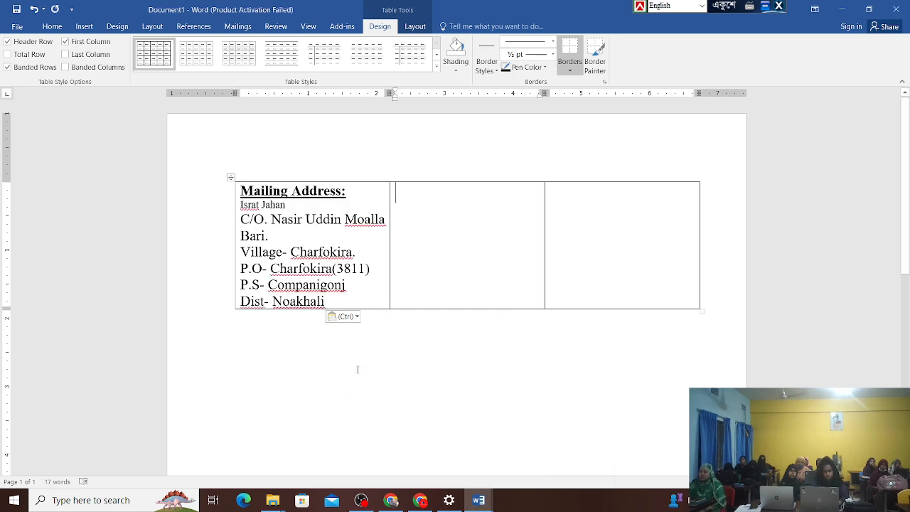
click(415, 447)
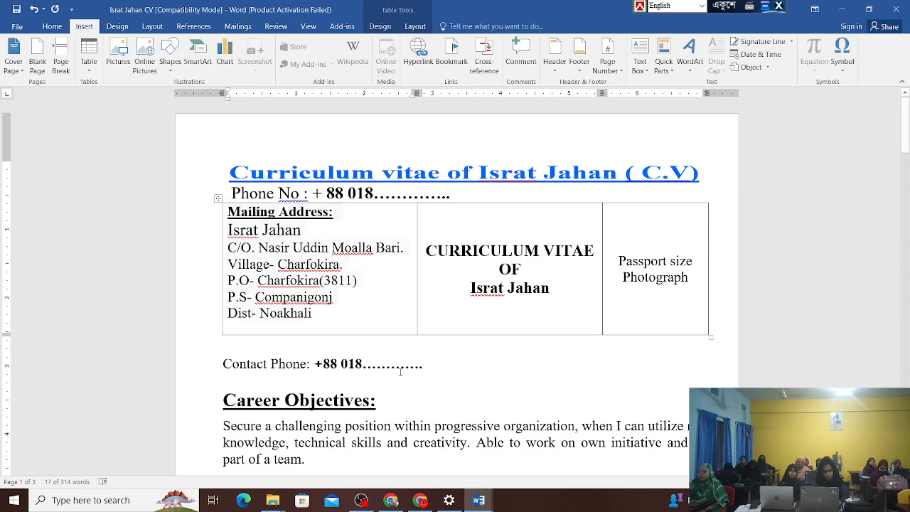
drag(426, 250, 552, 291)
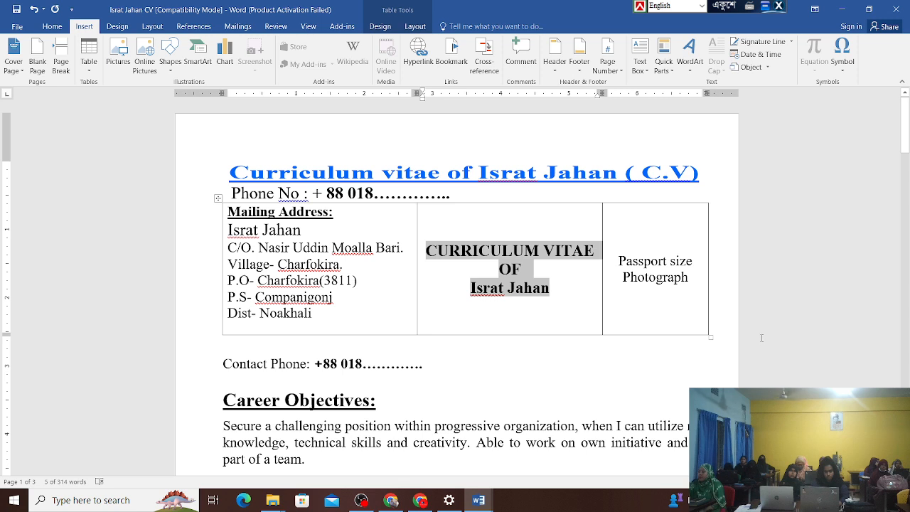
drag(596, 250, 484, 267)
click(550, 288)
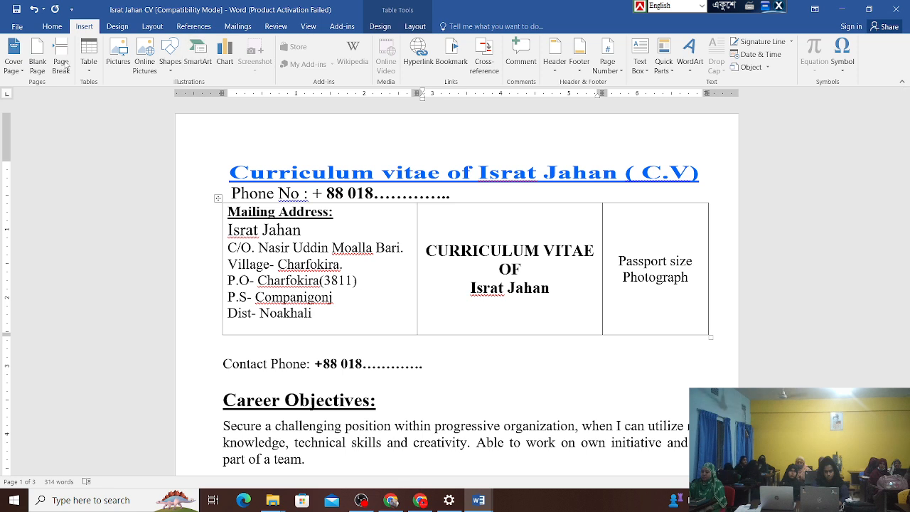
click(50, 27)
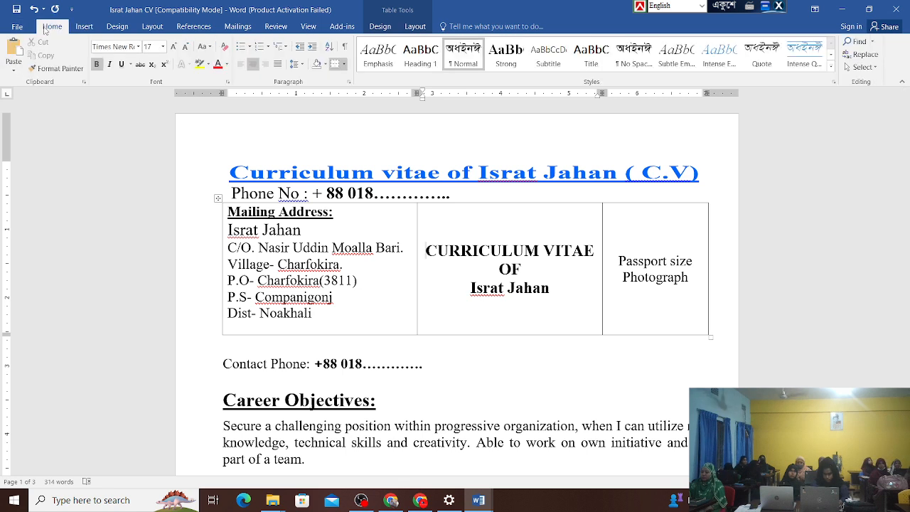
click(241, 69)
- Copy the CV's three-line "CURRICULUM VITAE OF" heading into the new table's middle cell and widen that column slightly
click(474, 284)
drag(425, 249, 551, 289)
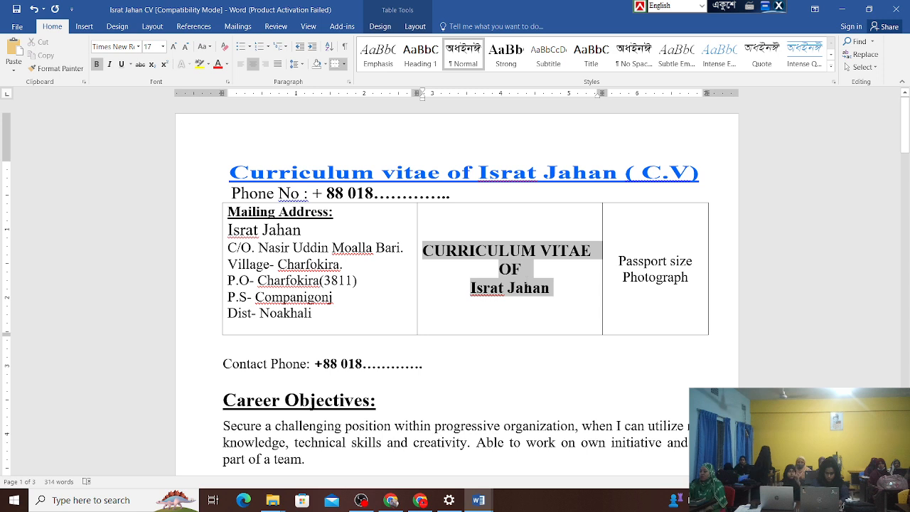
right_click(513, 260)
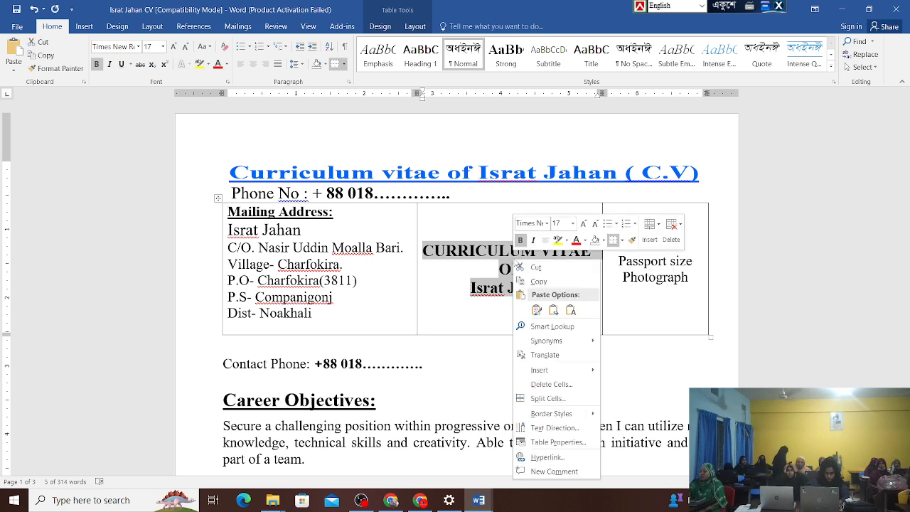
click(542, 282)
mouse_move(487, 502)
click(544, 465)
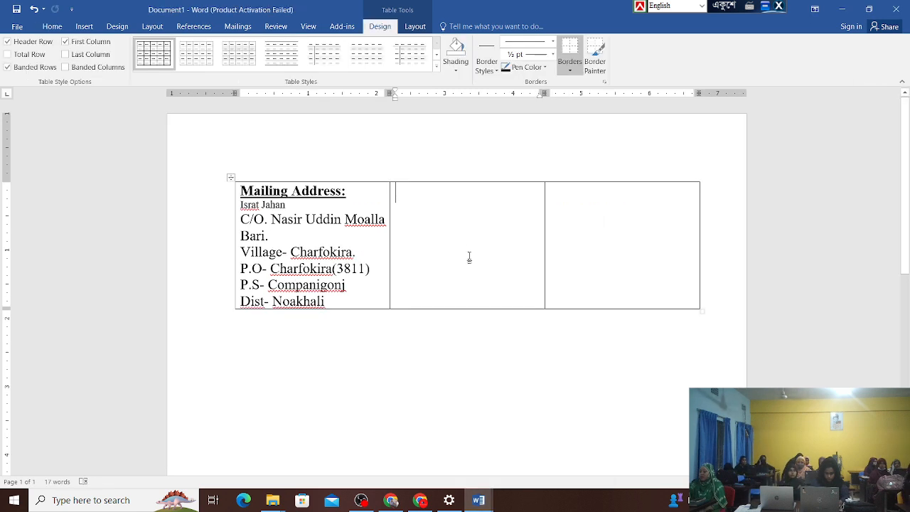
right_click(442, 204)
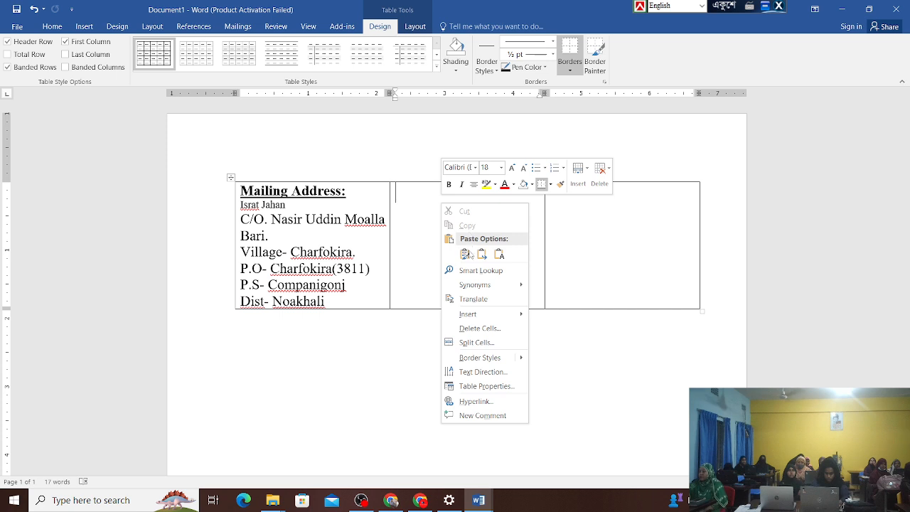
click(418, 236)
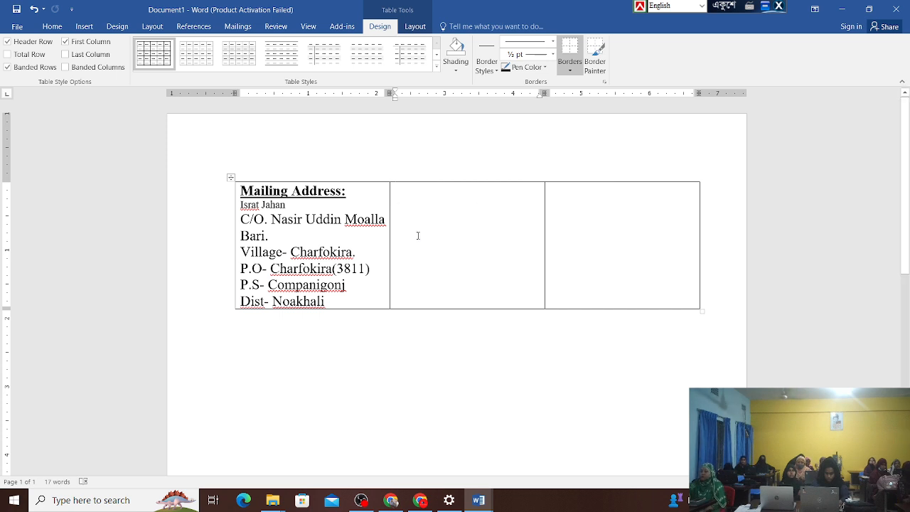
key(ctrl+v)
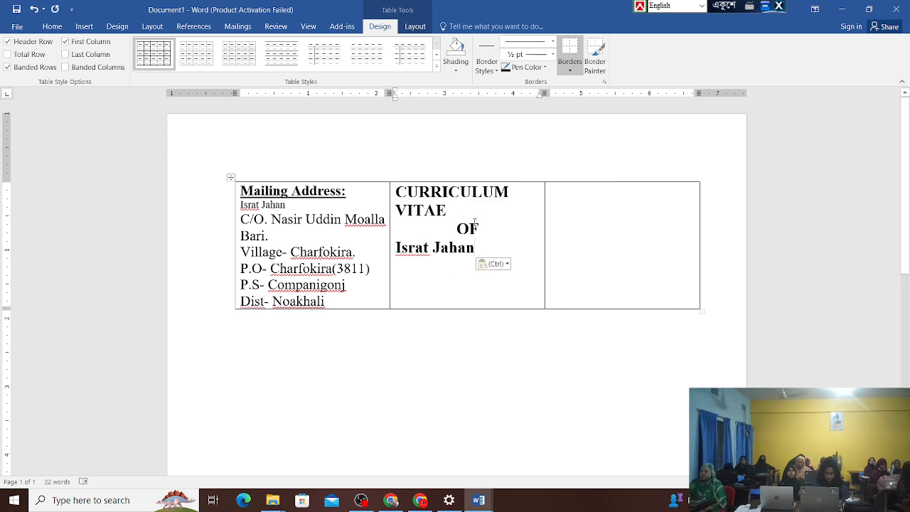
drag(542, 213, 549, 214)
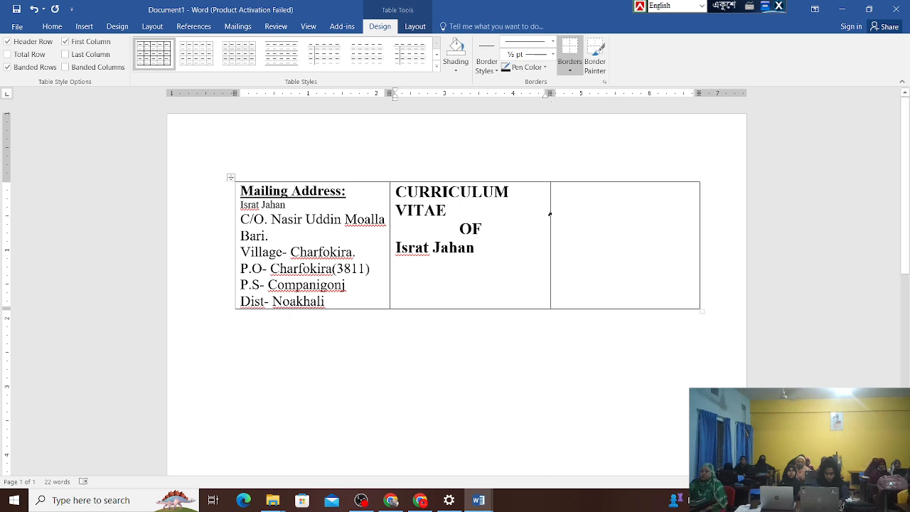
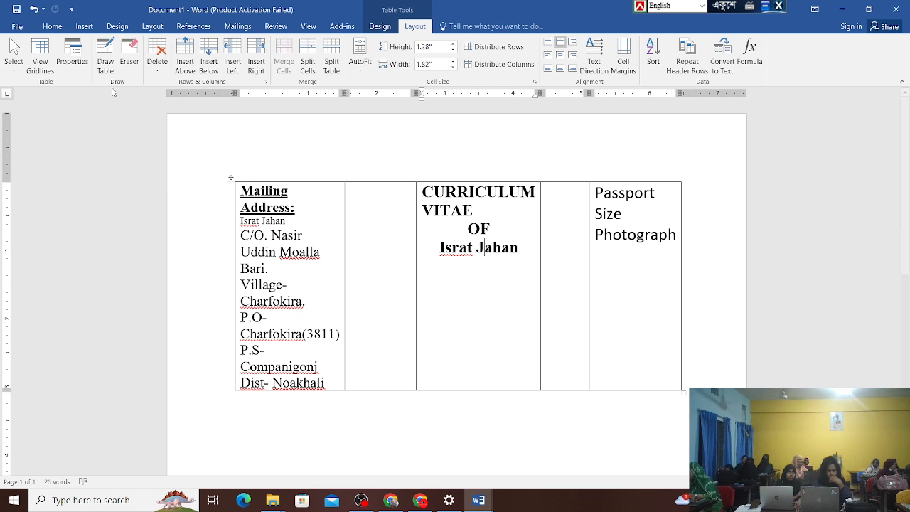
- Insert a new row above the table's text row and place the cursor in its middle cell
click(183, 64)
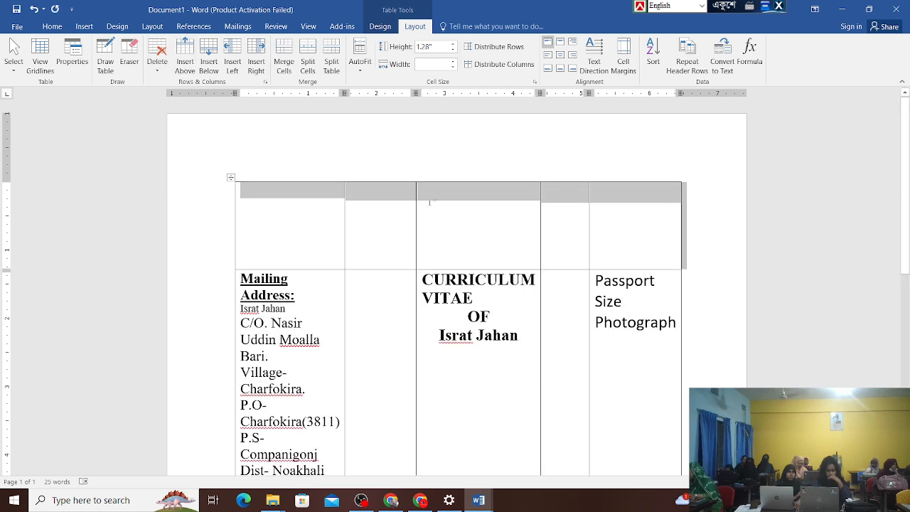
click(455, 211)
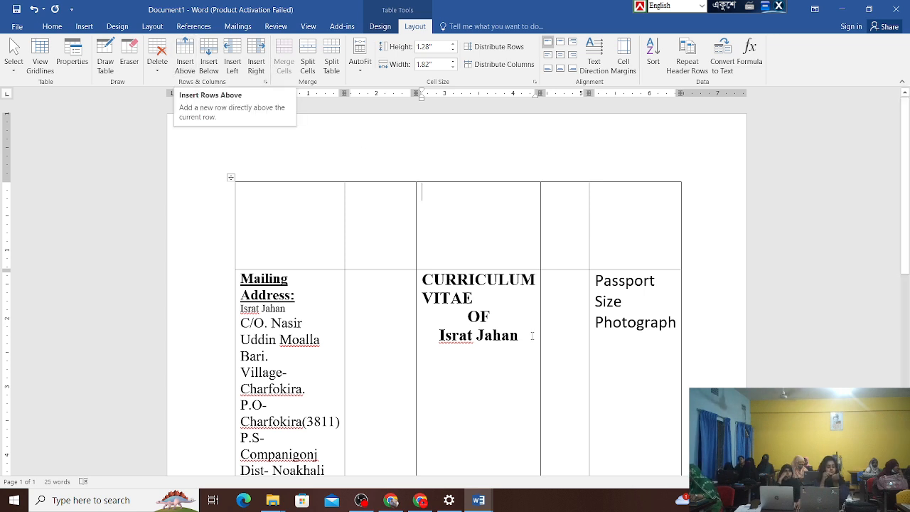
- Insert a new row below the table's text row and place the cursor in its middle cell
scroll(532, 335, down, 3)
click(518, 245)
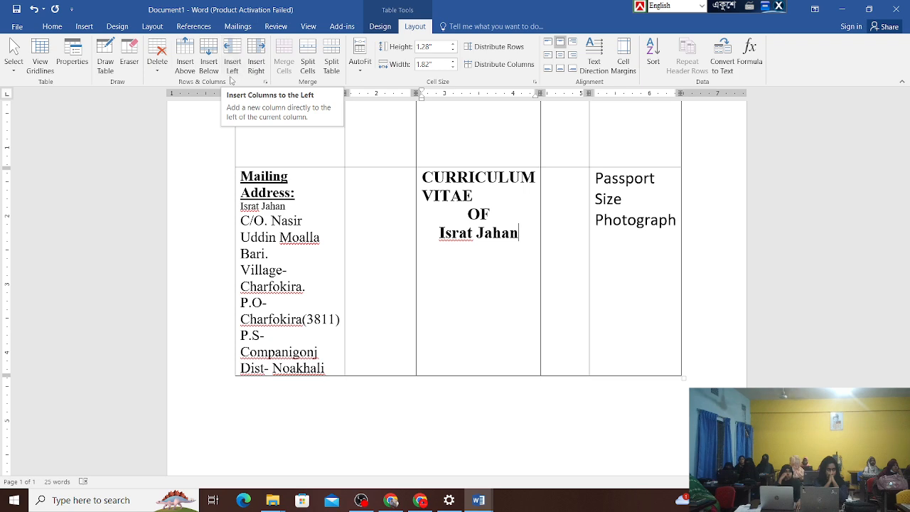
click(210, 66)
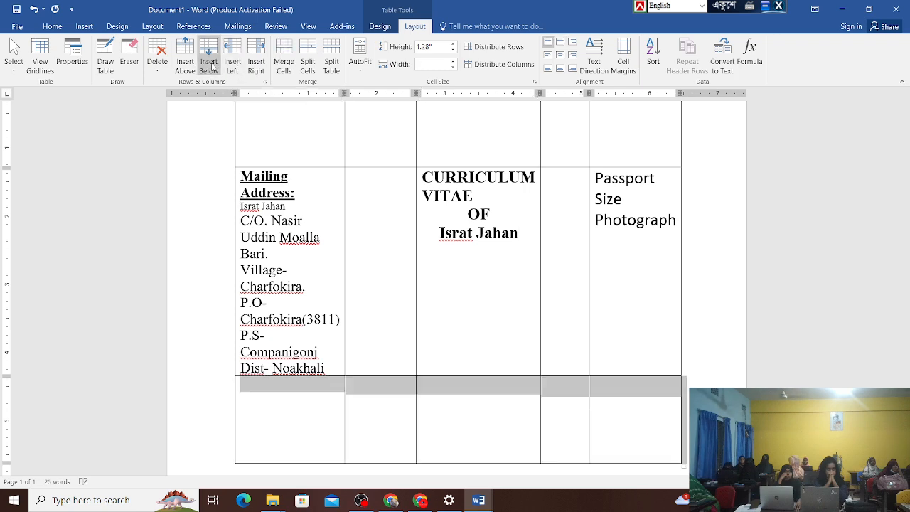
click(465, 415)
scroll(465, 421, up, 3)
scroll(464, 421, down, 3)
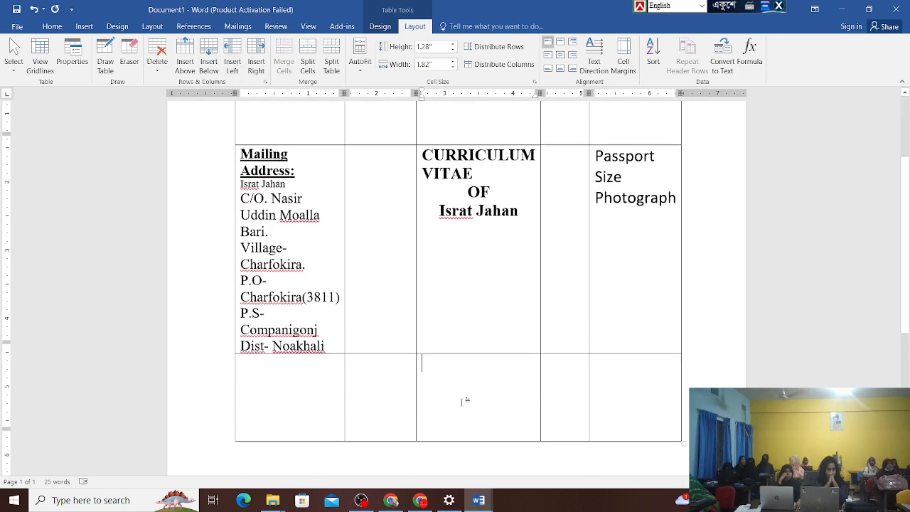
ctrl+scroll(463, 375, down, 2)
ctrl+scroll(466, 375, down, 1)
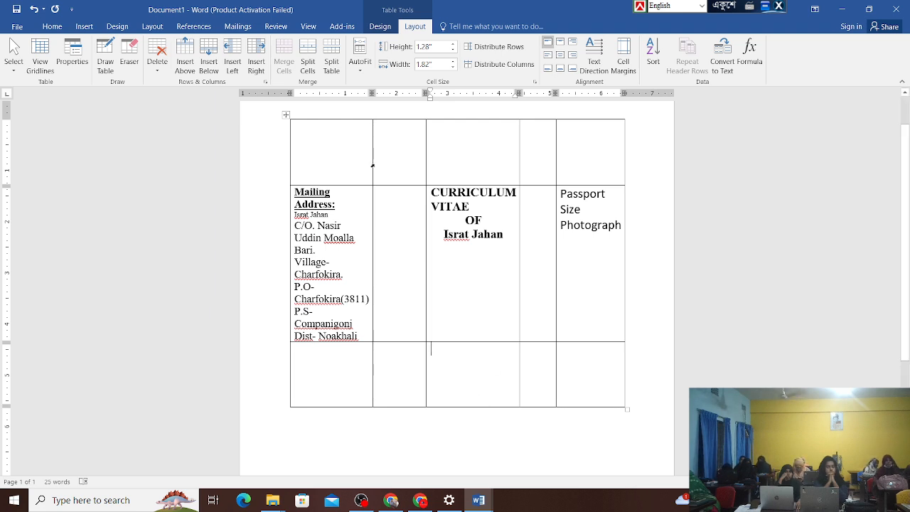
- Insert a new column to the right of the "Passport Size Photograph" column
click(622, 225)
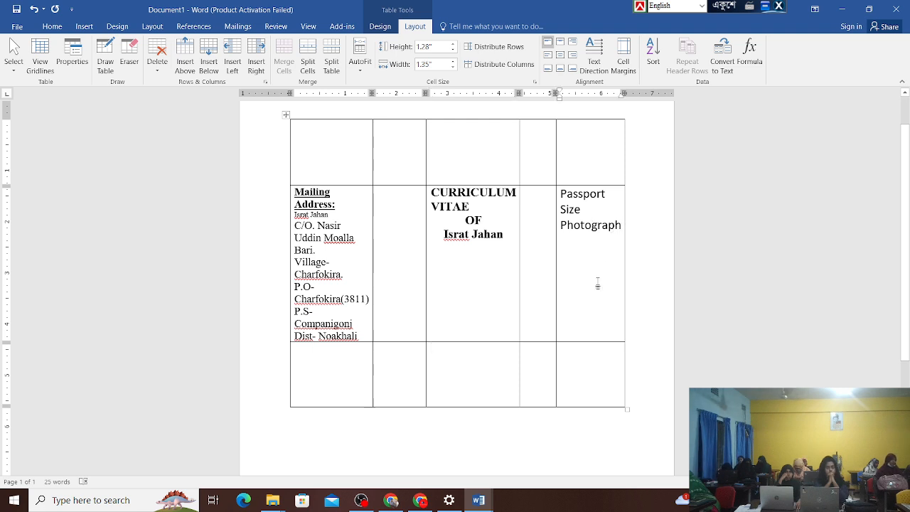
drag(592, 130, 597, 359)
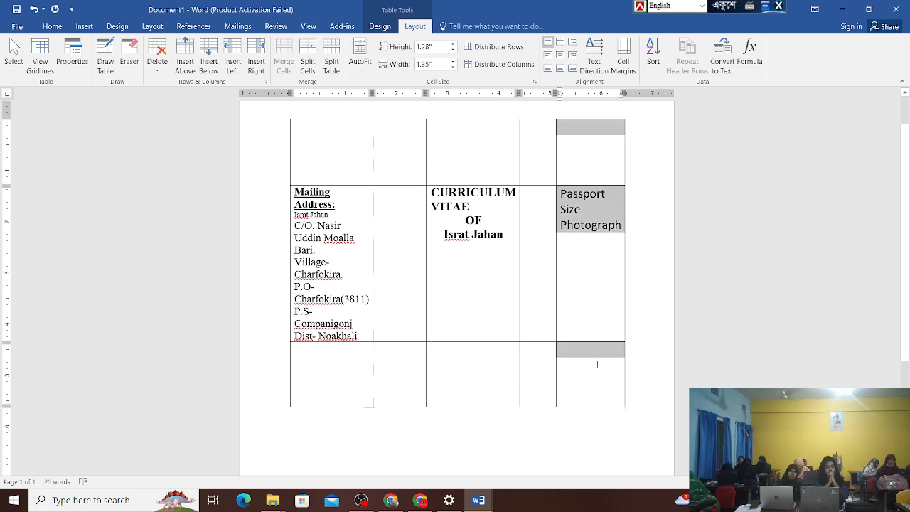
drag(622, 224, 620, 224)
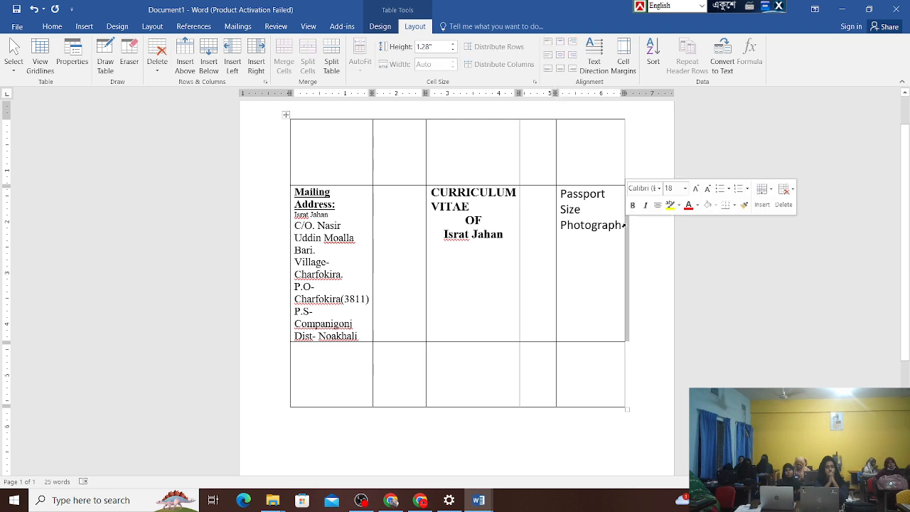
click(619, 225)
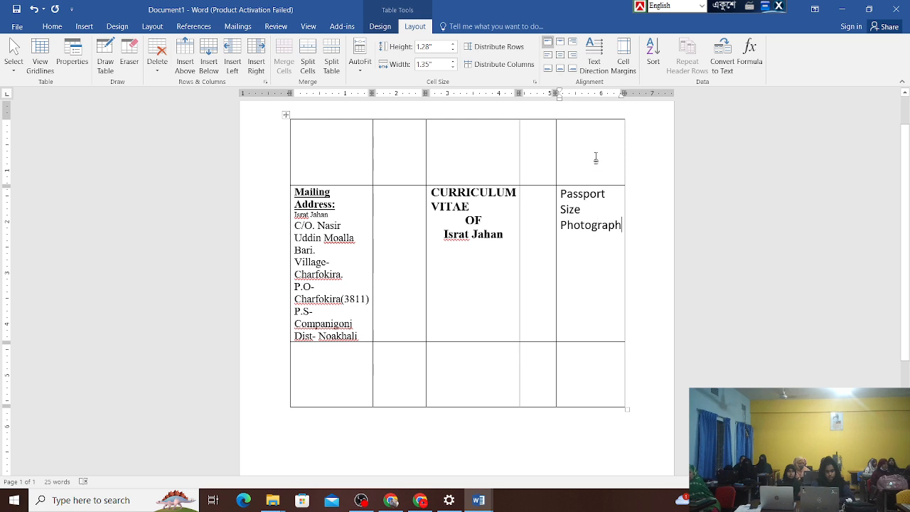
drag(594, 152, 606, 371)
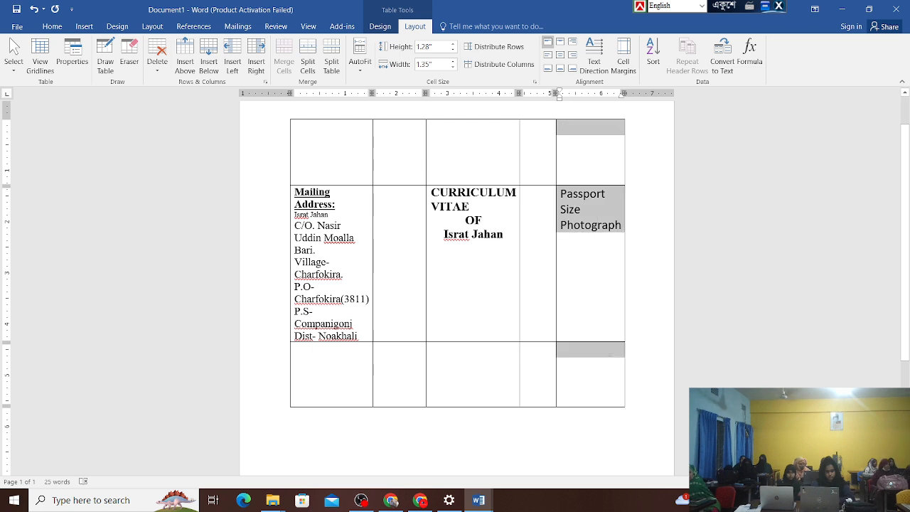
click(605, 294)
click(255, 66)
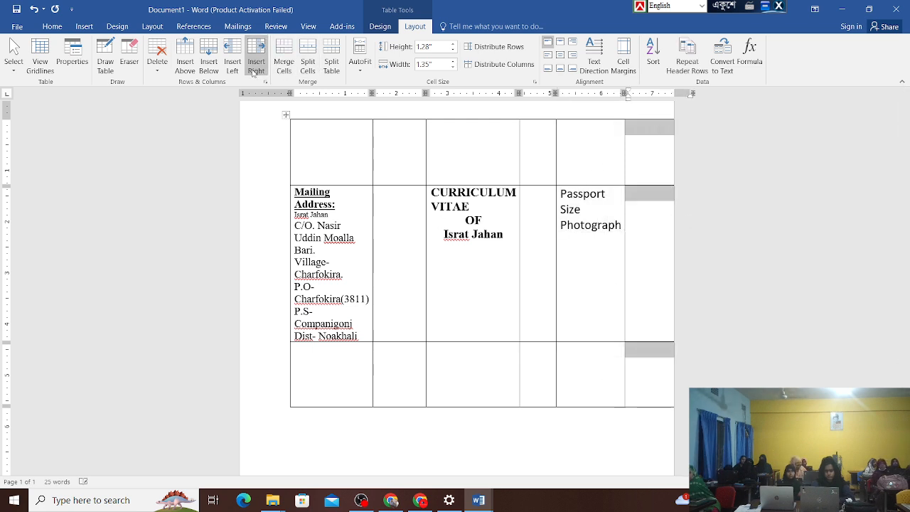
click(630, 194)
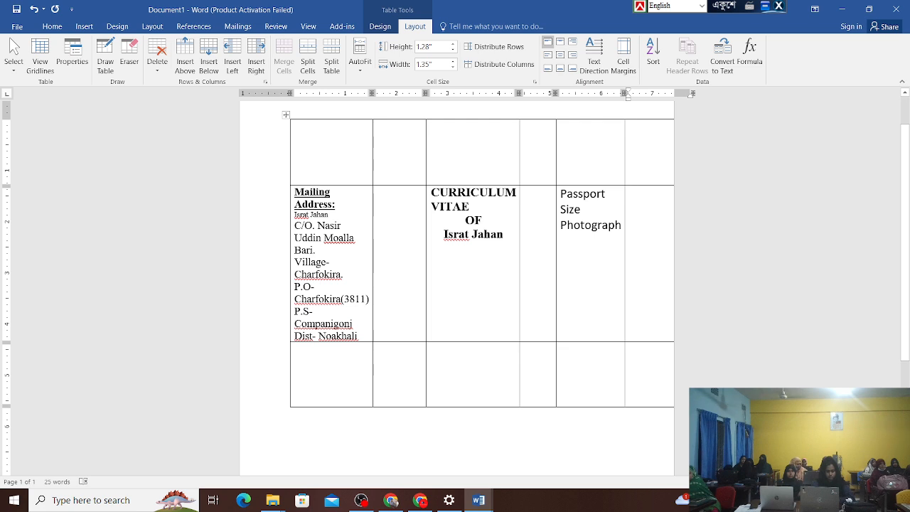
- Shrink the whole table until its last column fits on the page, and select that empty column
drag(675, 409, 649, 400)
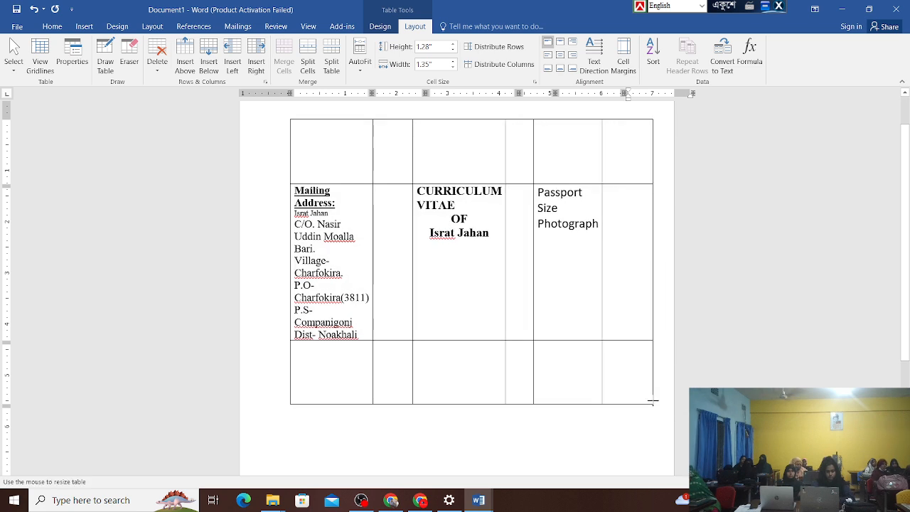
drag(619, 157, 628, 391)
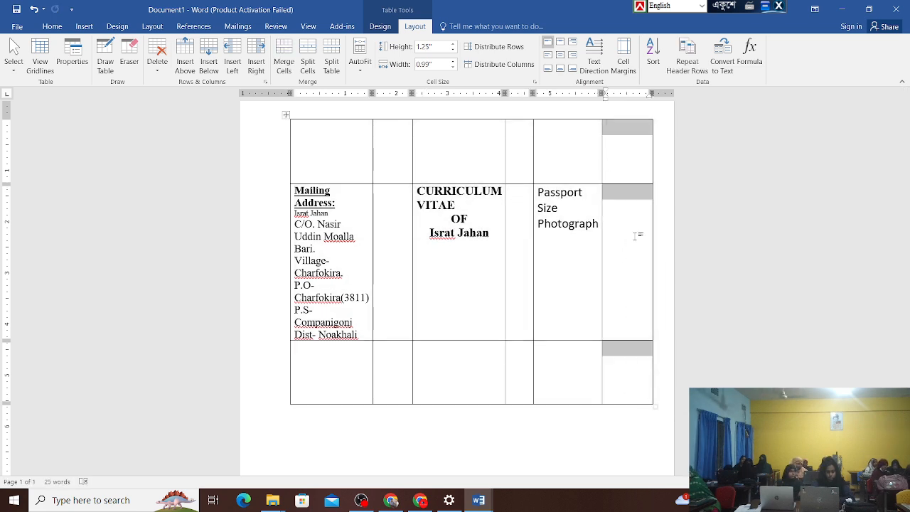
drag(634, 159, 625, 389)
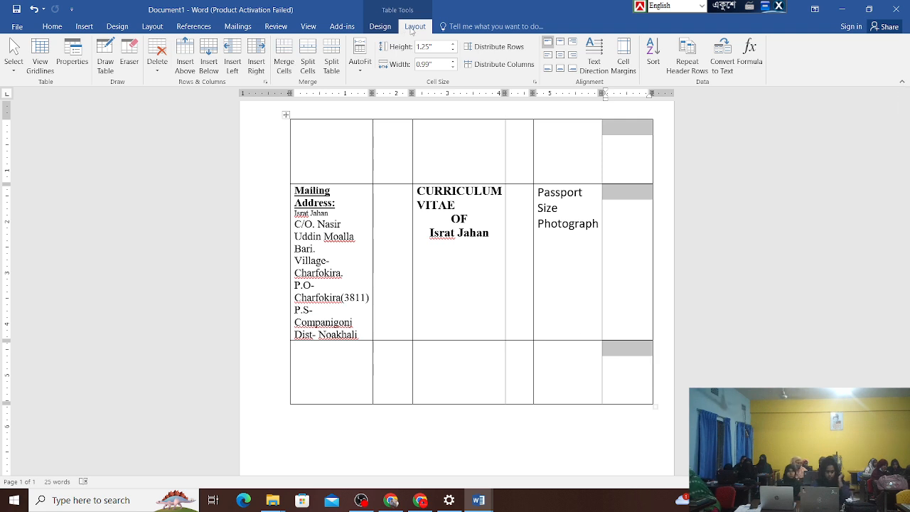
- Insert a new column to the left of the "Mailing Address" column and place the cursor in its middle cell
click(346, 214)
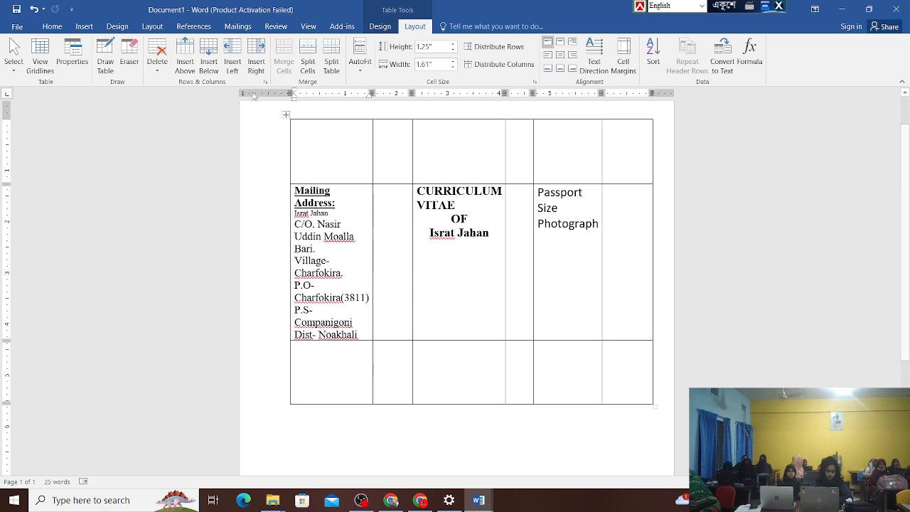
click(233, 65)
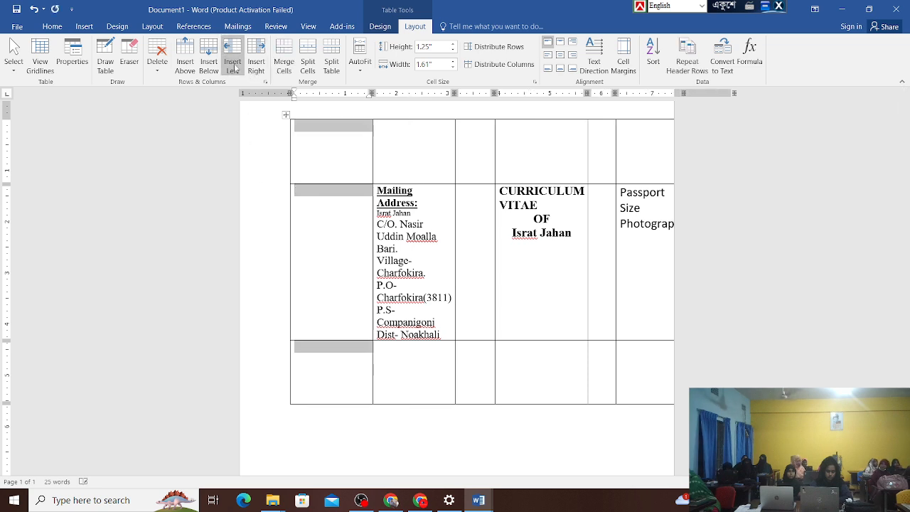
click(341, 227)
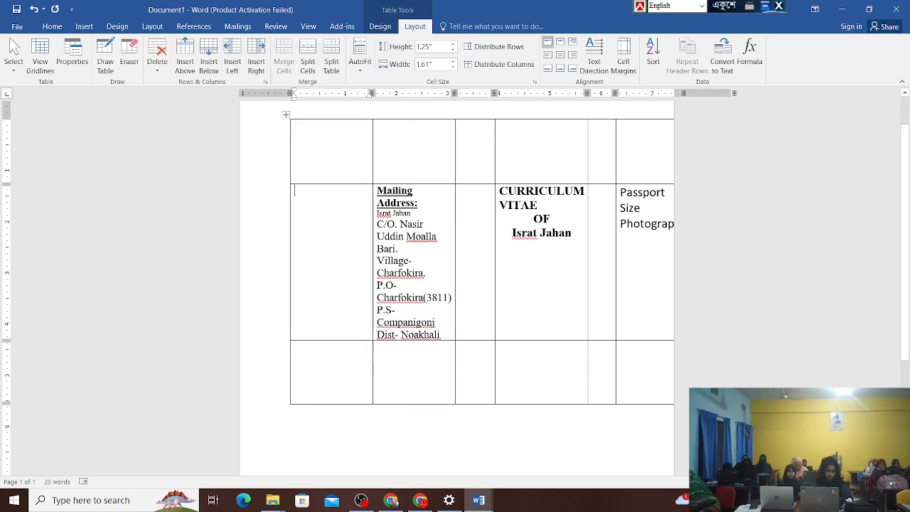
- Resize the whole table to fit within the page width and reduce the empty rows above and below the text to thin strips
drag(736, 405, 638, 379)
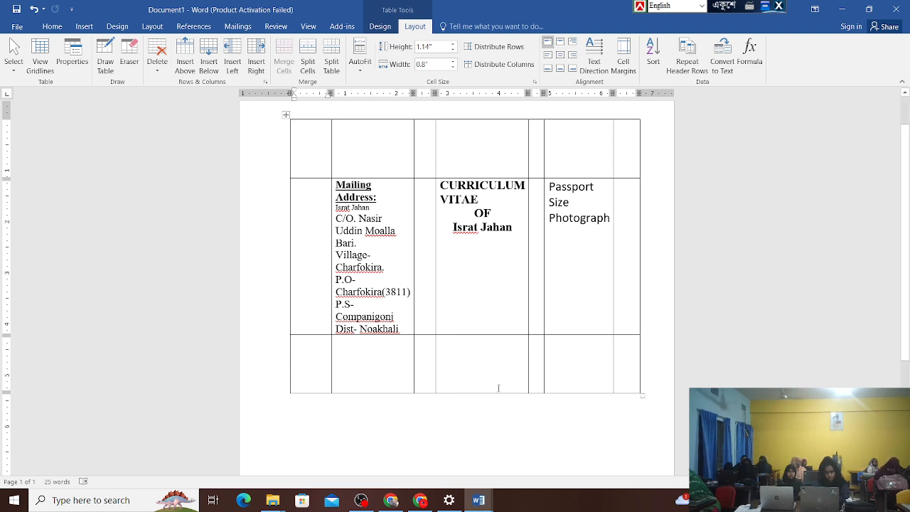
drag(641, 396, 652, 195)
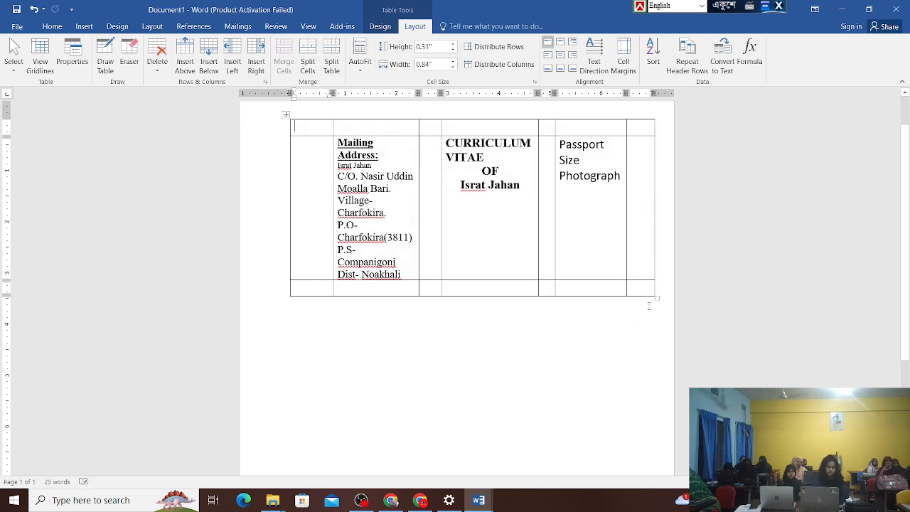
drag(659, 301, 658, 278)
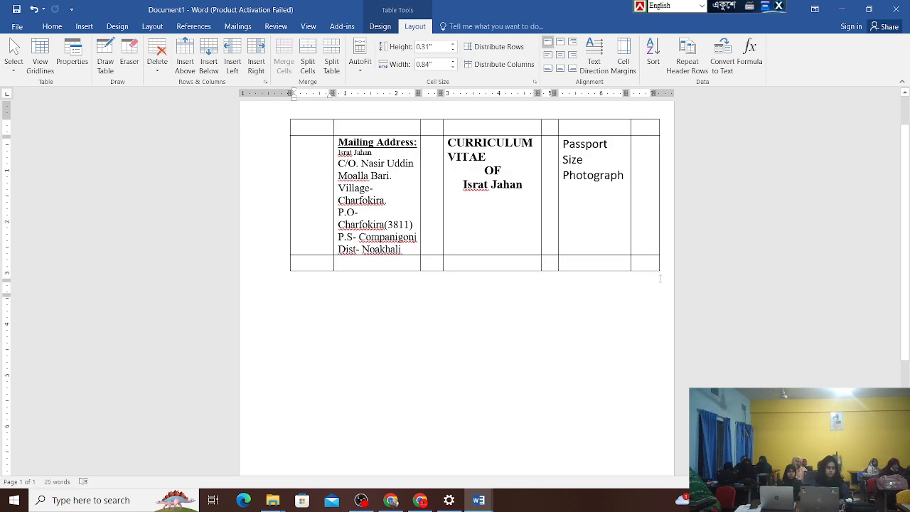
click(524, 247)
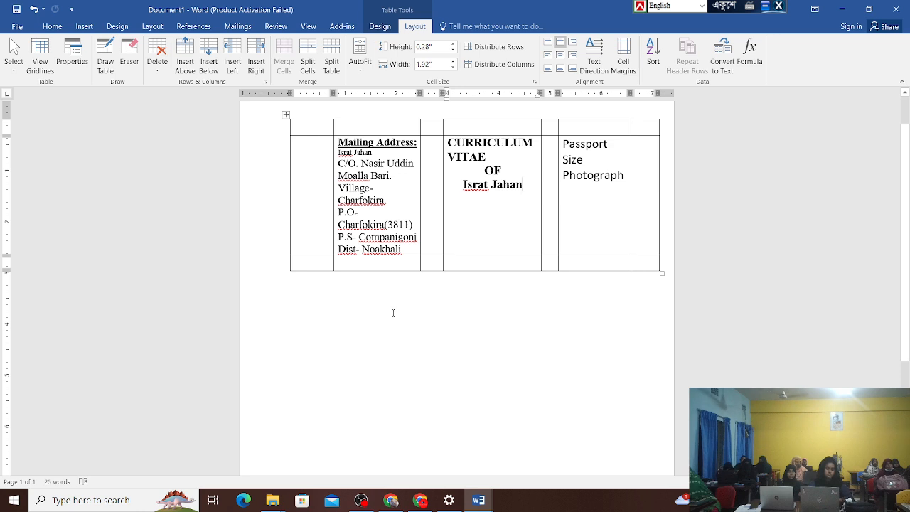
drag(325, 262, 635, 263)
click(506, 358)
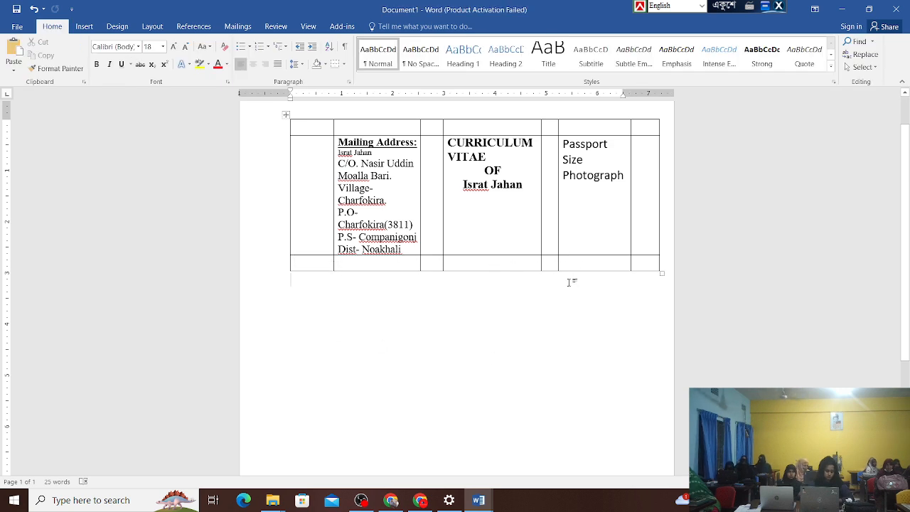
drag(308, 263, 584, 267)
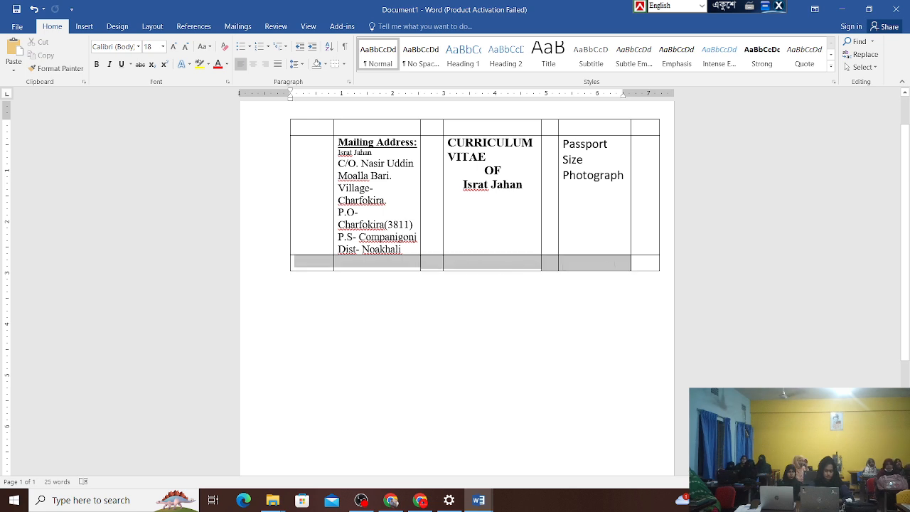
click(523, 341)
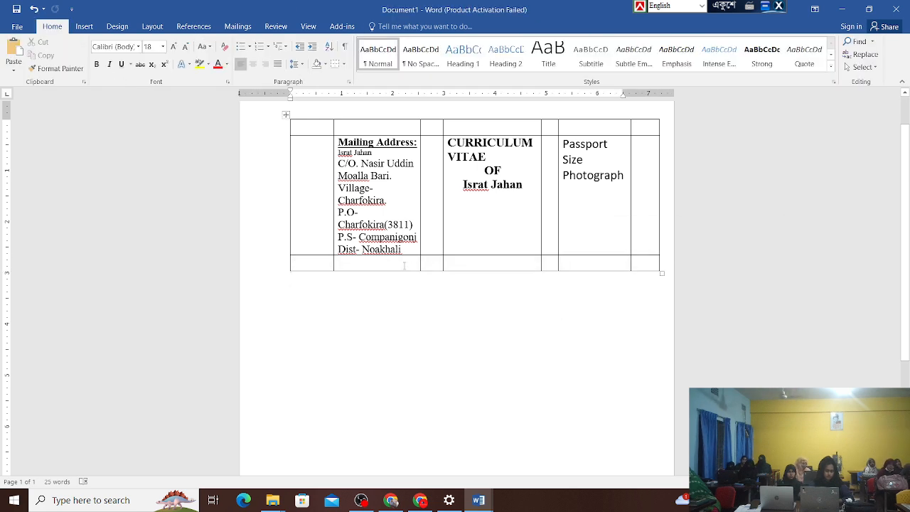
- Place the cursor in the bottom-row cell under the mailing address and bring up the table layout commands
click(398, 263)
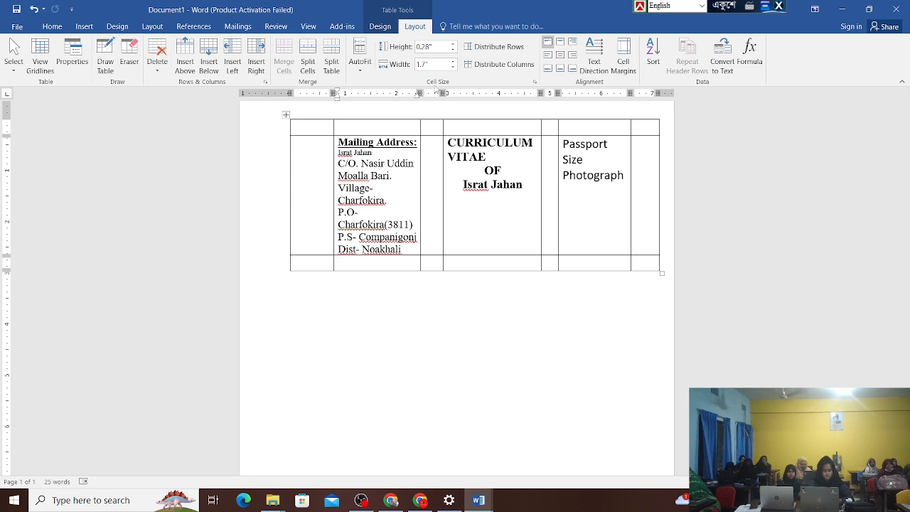
click(380, 27)
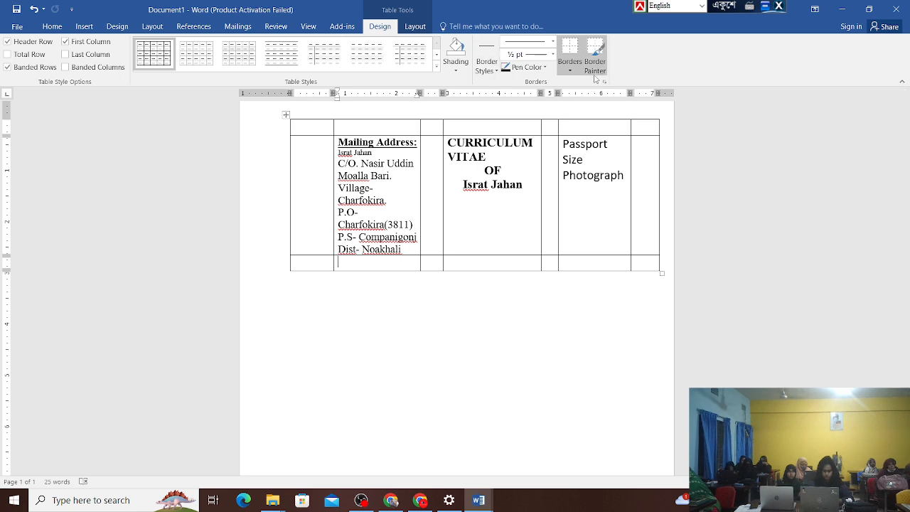
click(414, 26)
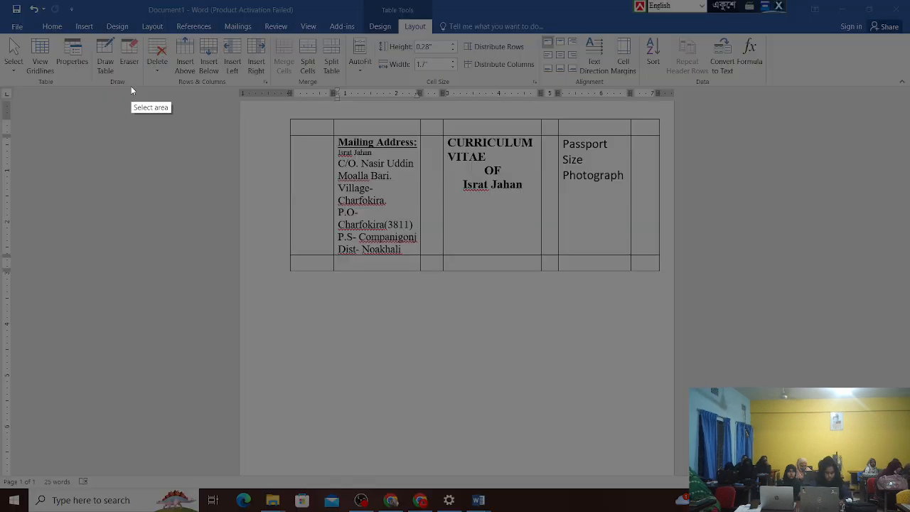
- Mark the Draw Table command with a red rectangle in a screen capture, and close the capture without saving
mouse_move(84, 34)
mouse_down()
mouse_move(129, 88)
mouse_move(122, 86)
mouse_up()
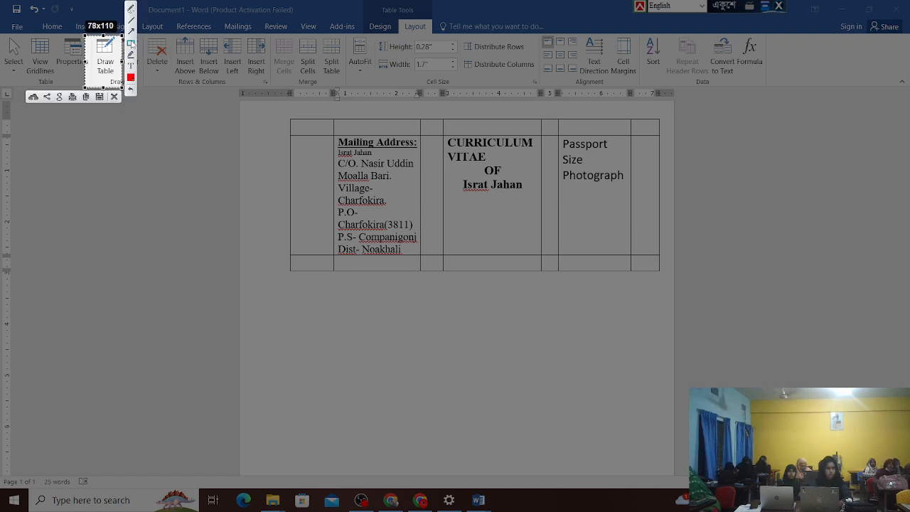
mouse_move(89, 35)
mouse_down()
mouse_move(123, 84)
mouse_move(120, 76)
mouse_up()
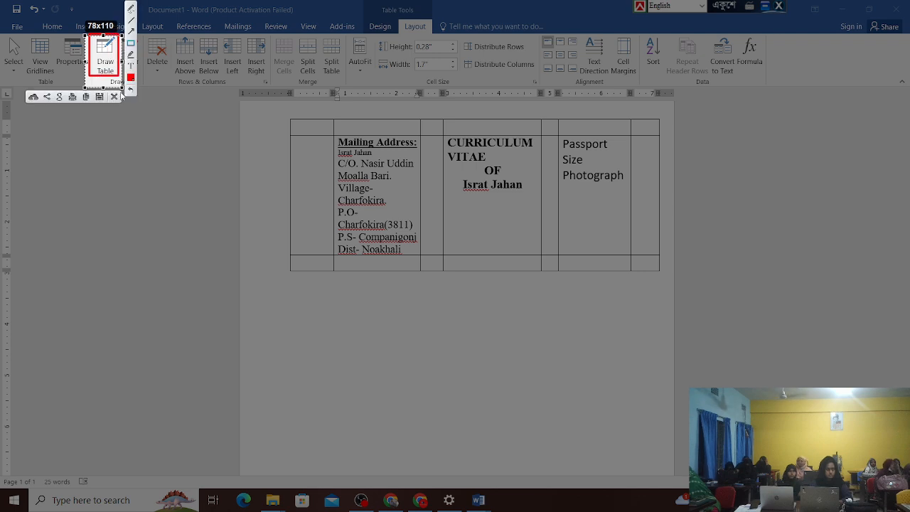
click(114, 96)
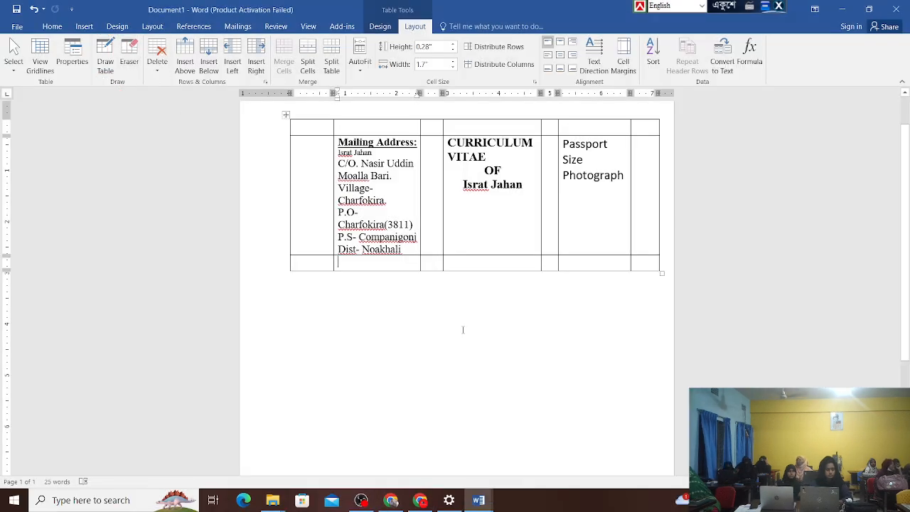
- Capture the screen area around the Eraser command, outline it with a red rectangle, and discard the capture
click(756, 499)
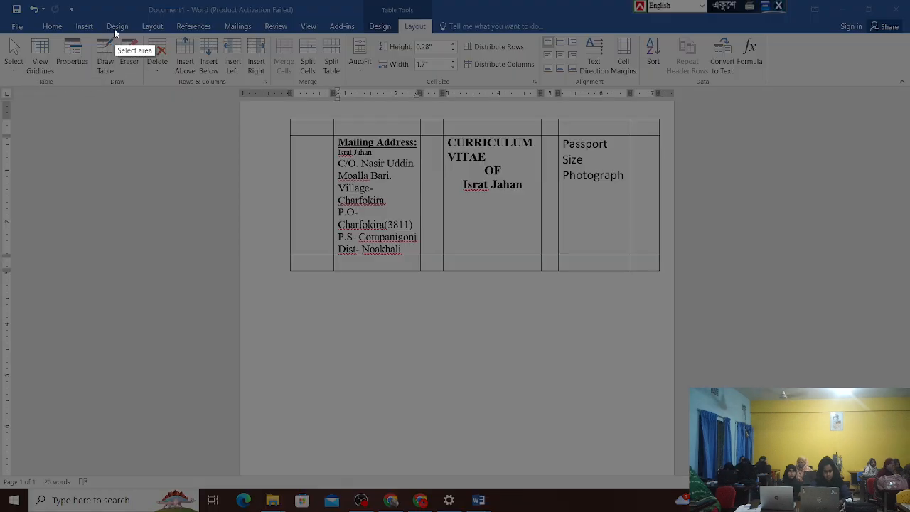
drag(114, 29, 148, 85)
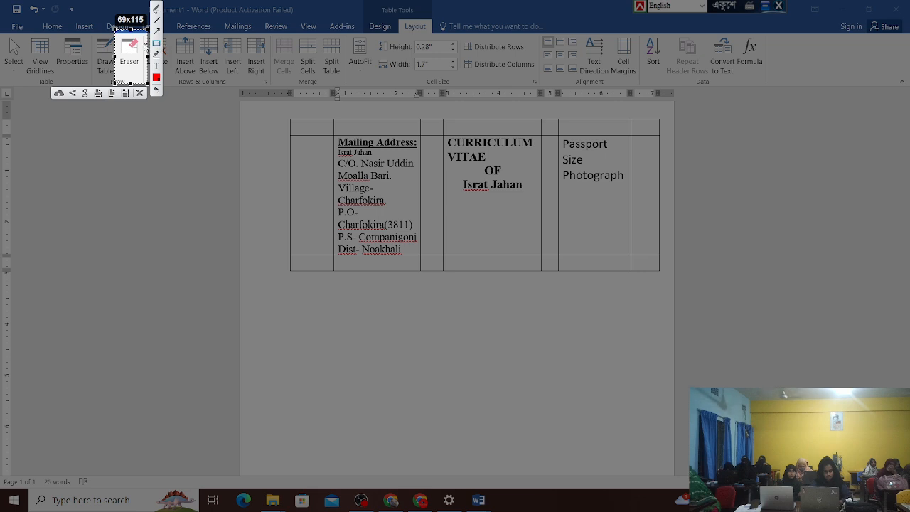
drag(118, 34, 146, 75)
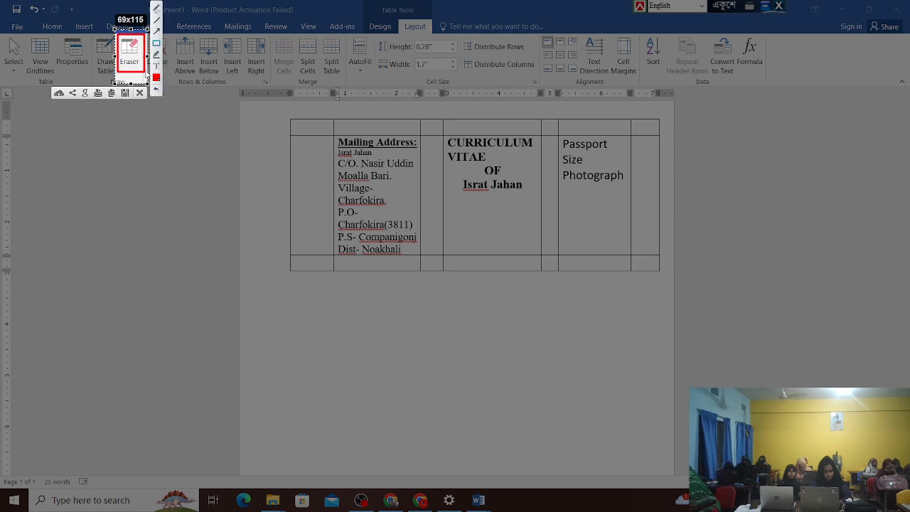
click(140, 93)
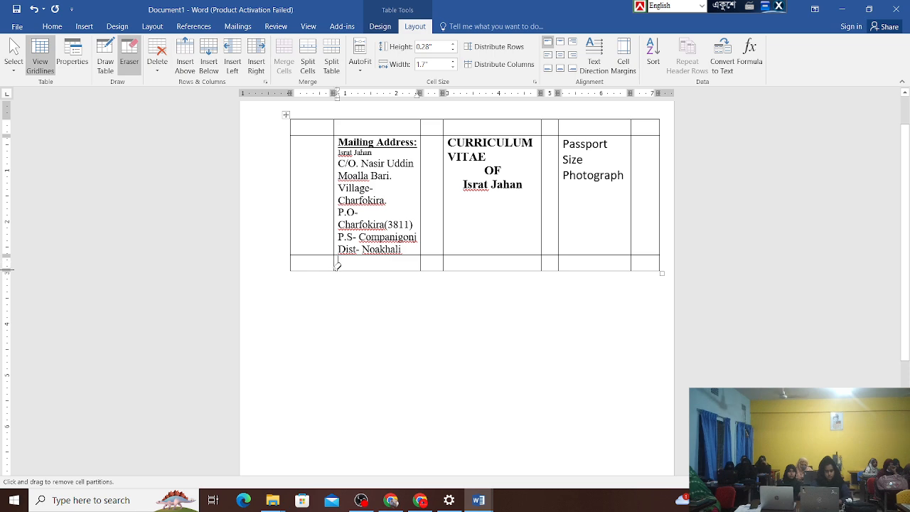
scroll(376, 262, up, 2)
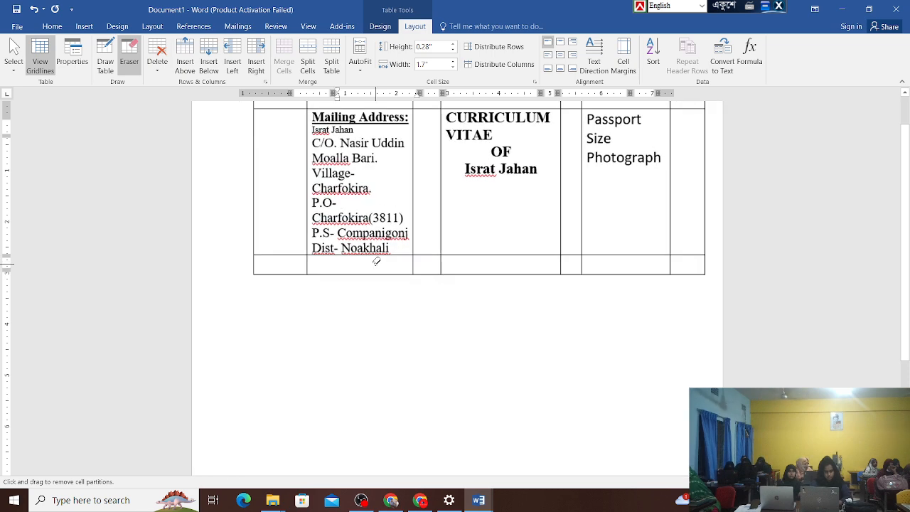
scroll(359, 254, up, 1)
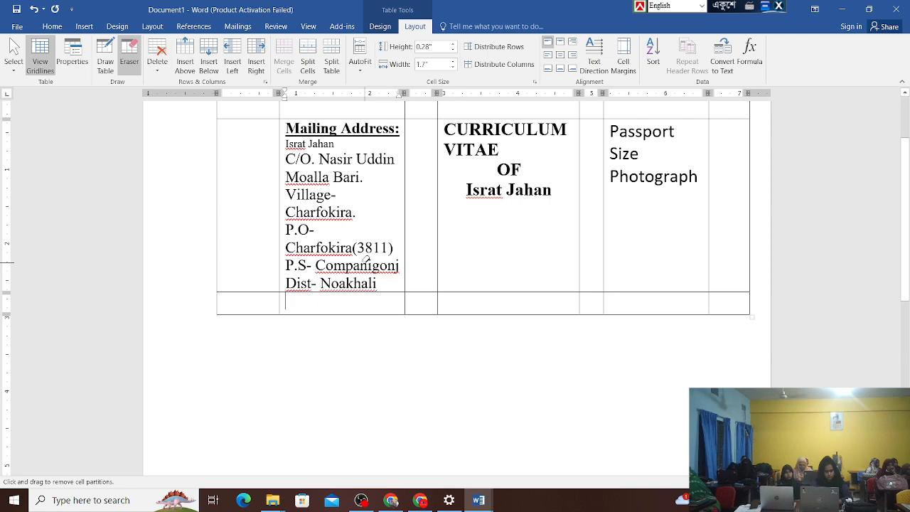
scroll(370, 269, up, 1)
scroll(370, 268, up, 4)
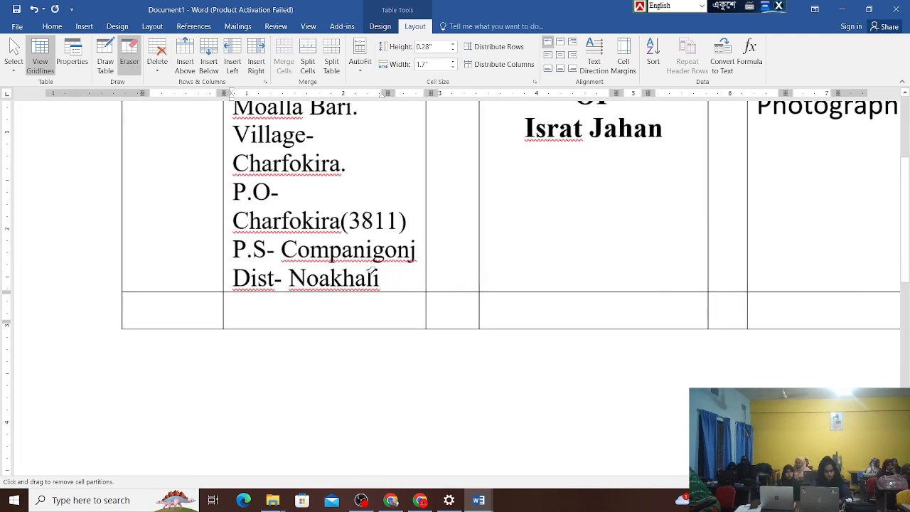
scroll(370, 268, down, 2)
scroll(371, 268, down, 10)
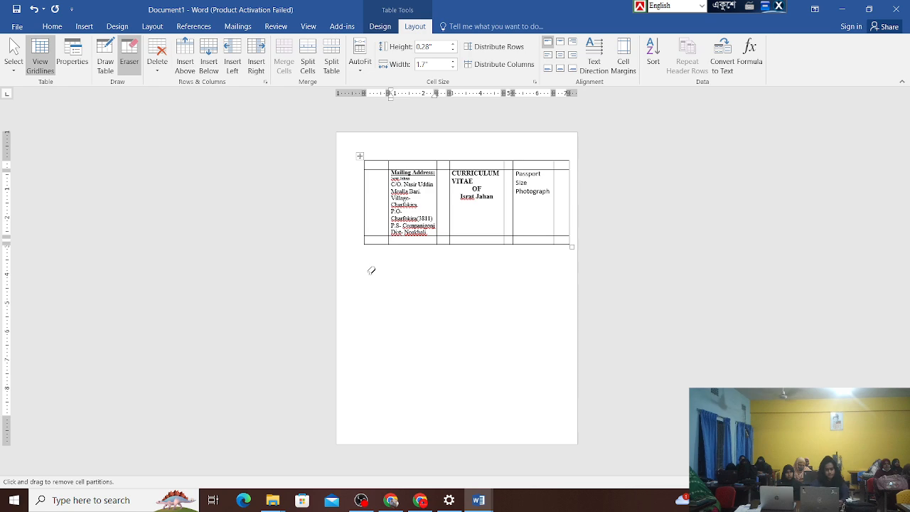
scroll(370, 270, up, 5)
scroll(370, 270, up, 2)
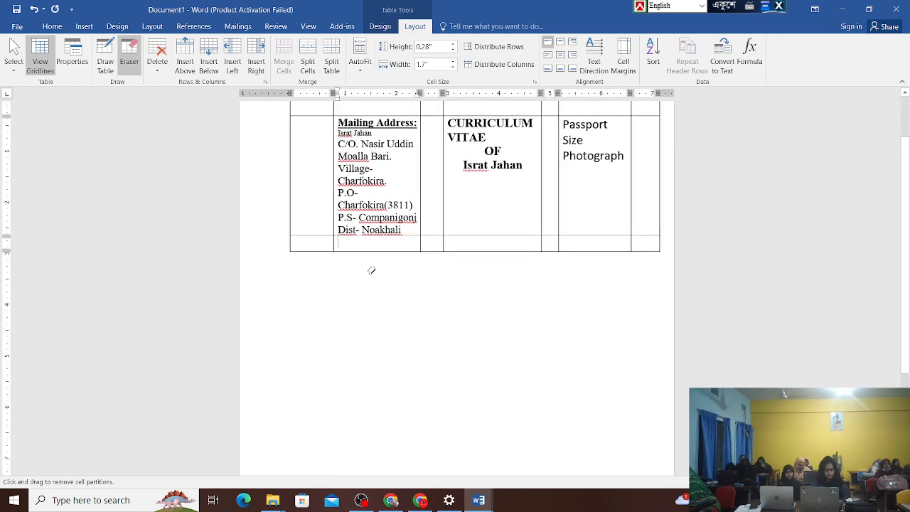
scroll(370, 270, up, 4)
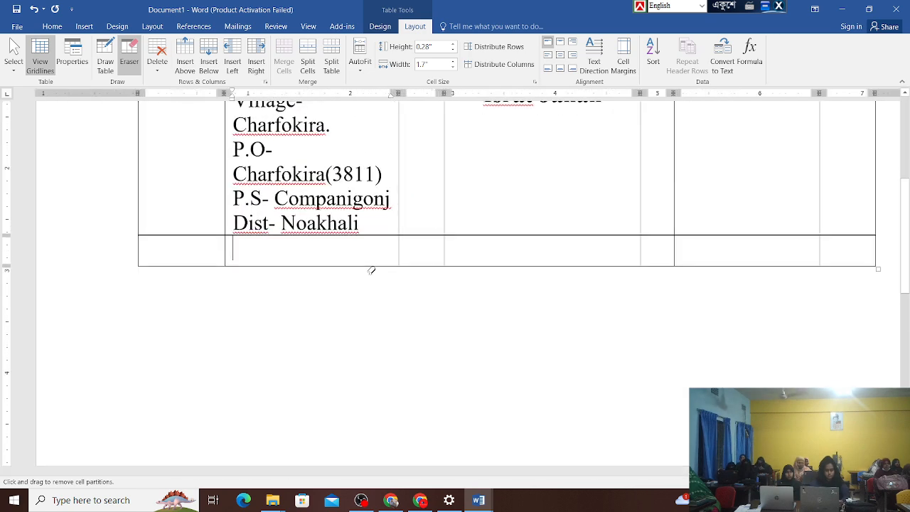
scroll(370, 270, down, 6)
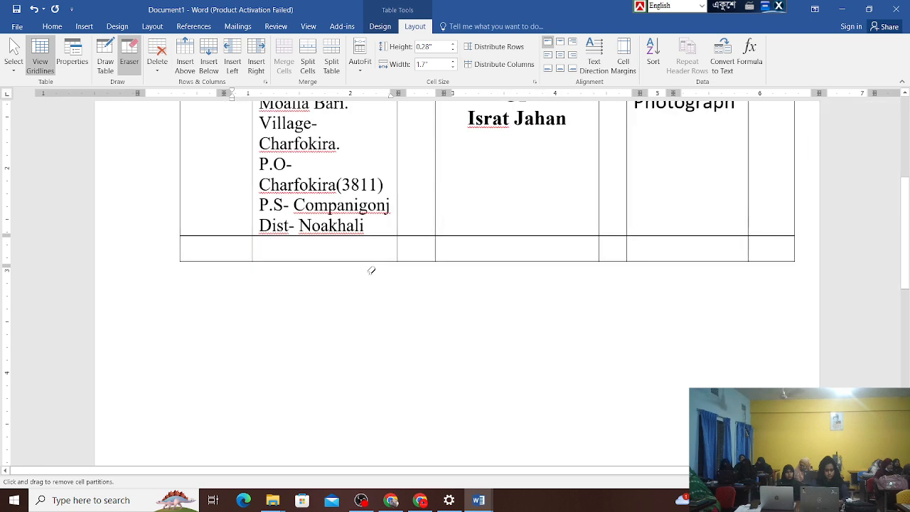
- Erase all the vertical dividers in the table's bottom row so it forms one cell across the full width
scroll(371, 270, down, 1)
scroll(370, 270, up, 4)
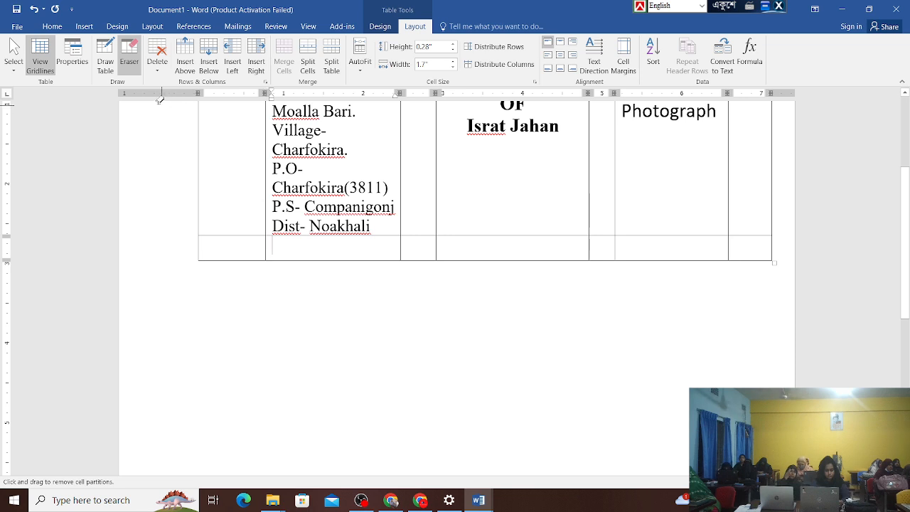
click(266, 245)
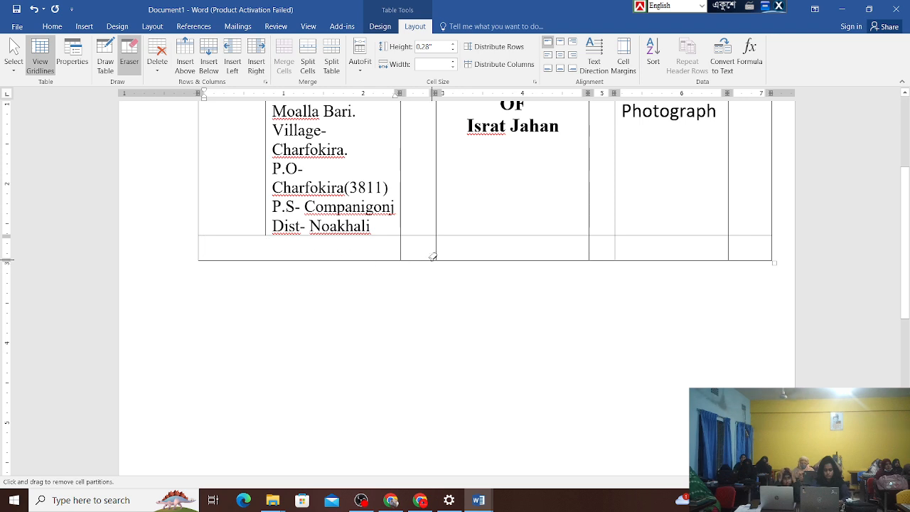
click(401, 251)
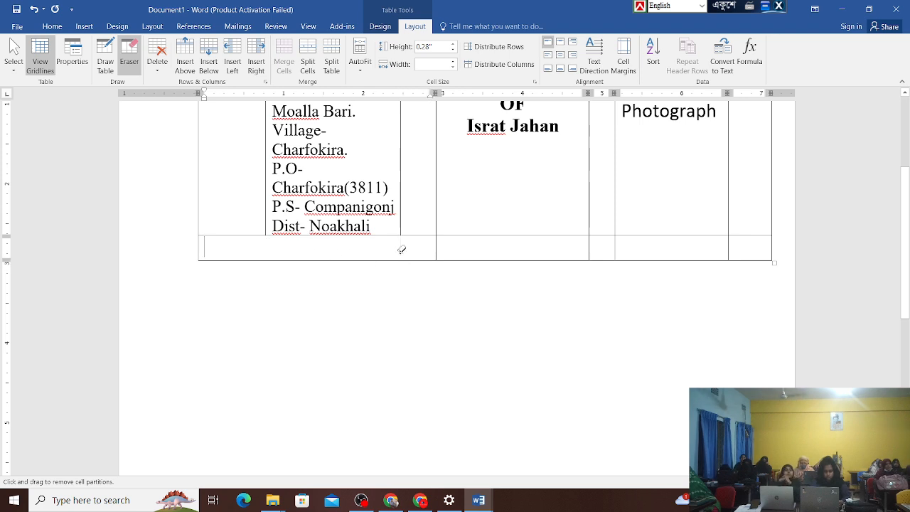
click(436, 248)
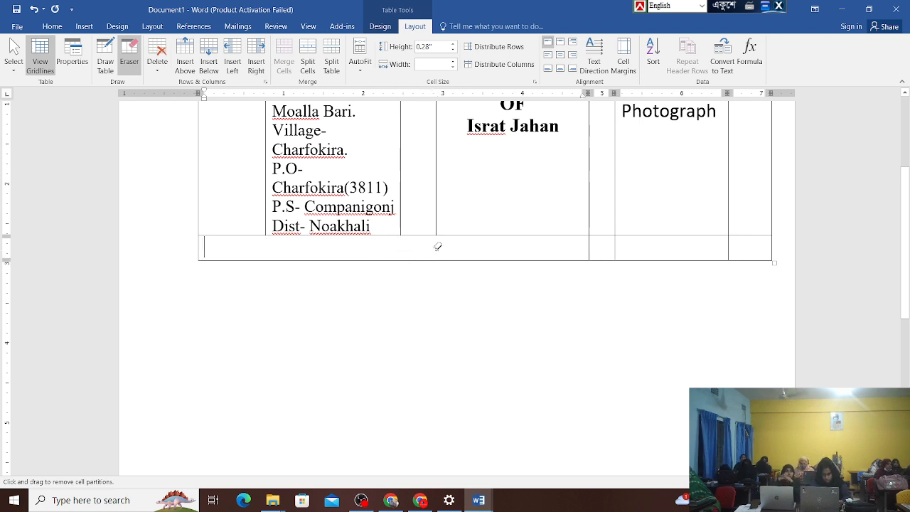
click(589, 241)
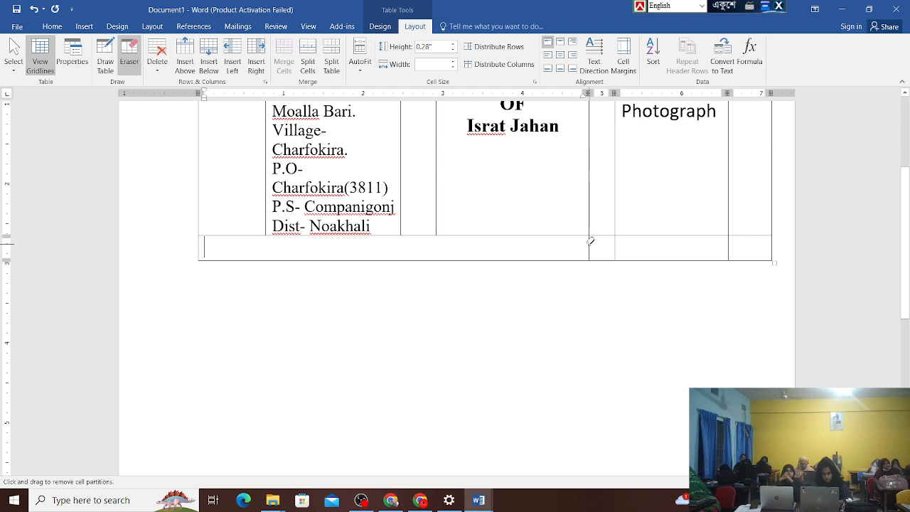
click(614, 246)
click(729, 244)
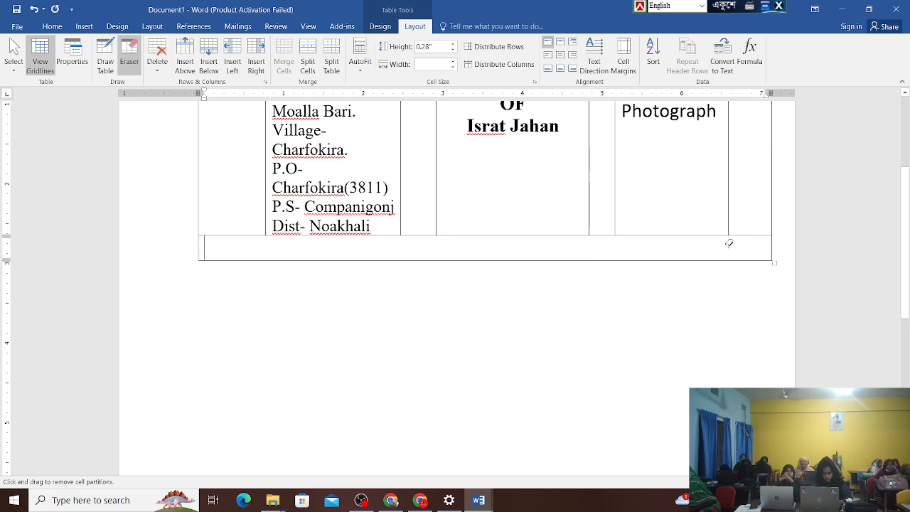
- Erase the top row's vertical dividers except those after the mailing address column and before the photograph column, leaving three cells
scroll(546, 229, up, 3)
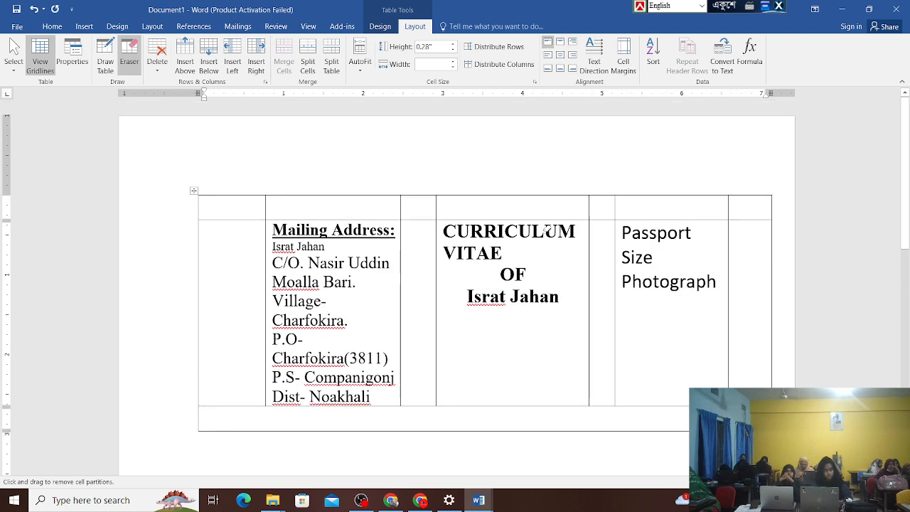
click(436, 206)
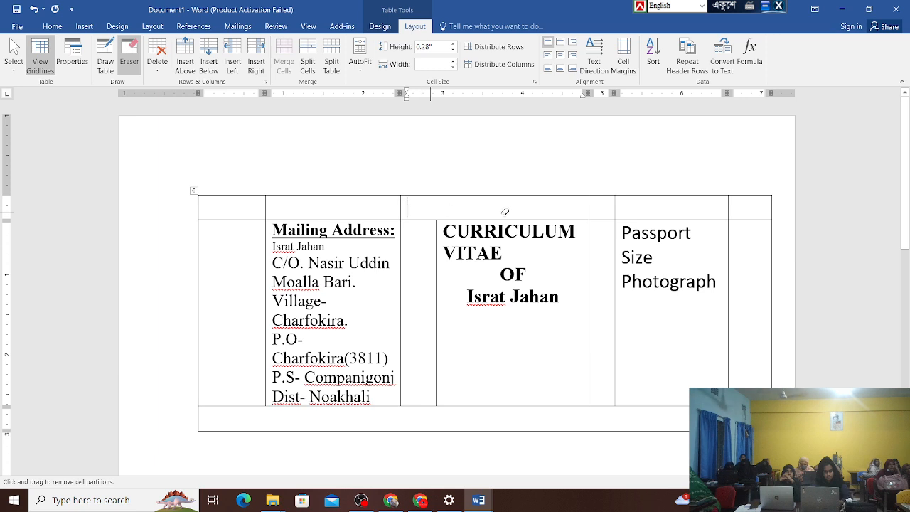
click(589, 209)
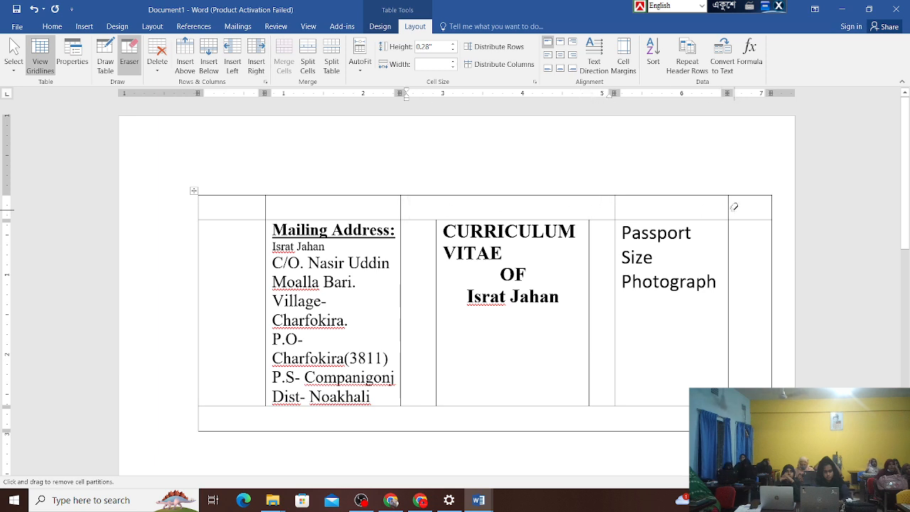
click(729, 206)
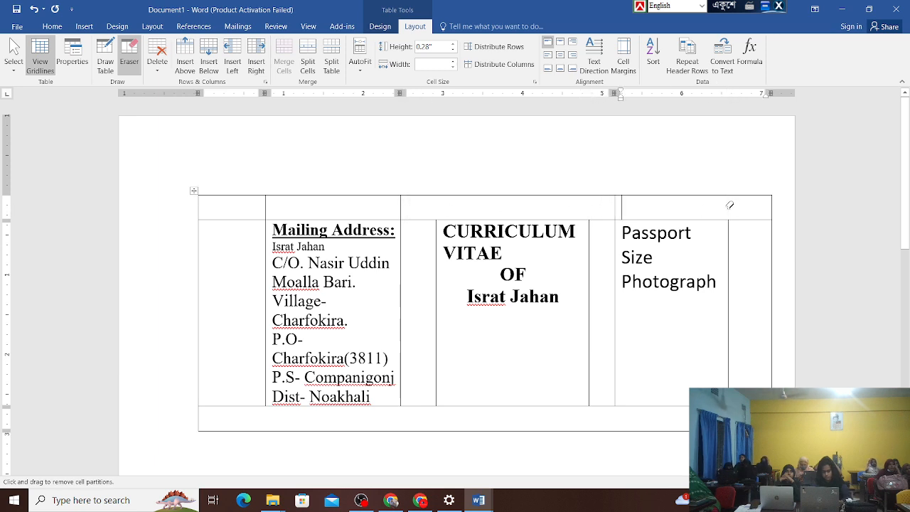
click(267, 201)
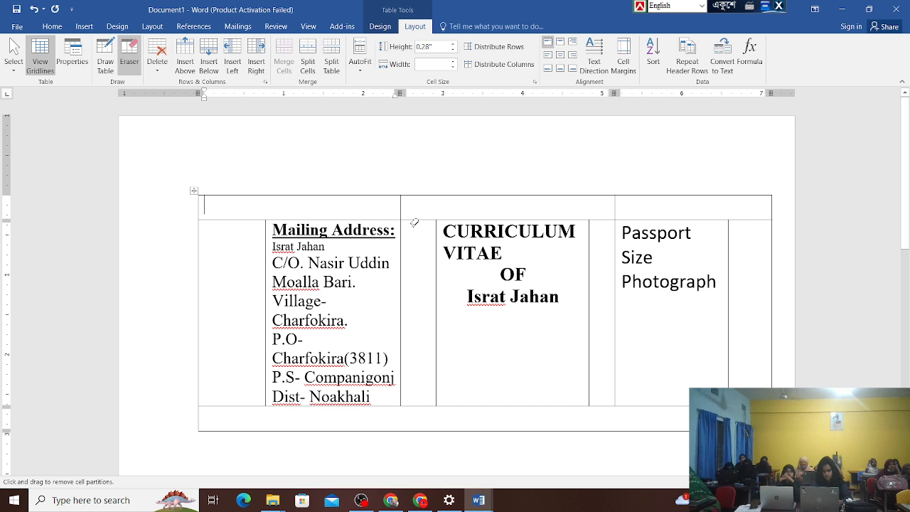
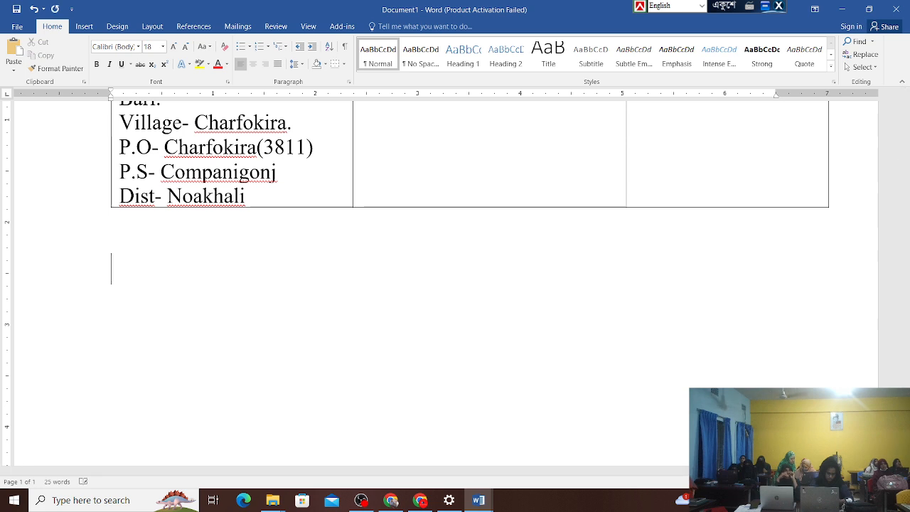
- Insert a new multi-row table with 10 columns and automatic fixed column width below the CV header table
click(83, 29)
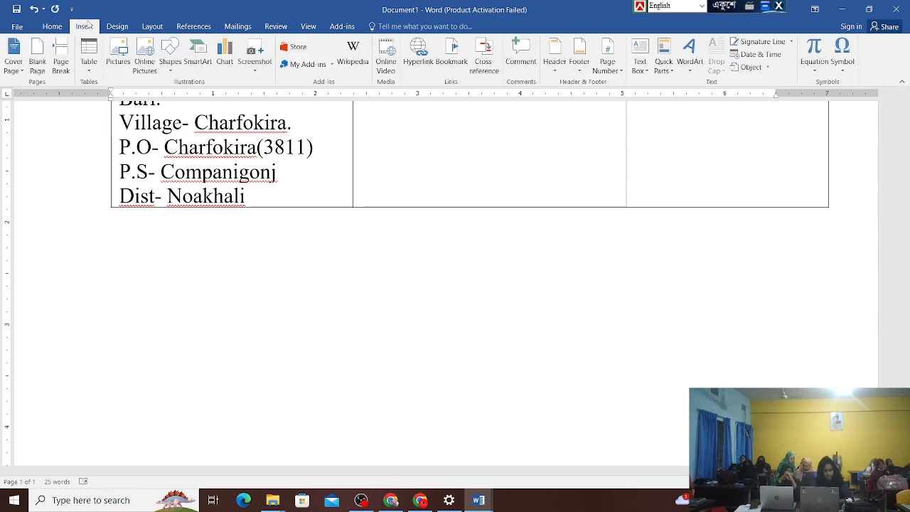
click(92, 69)
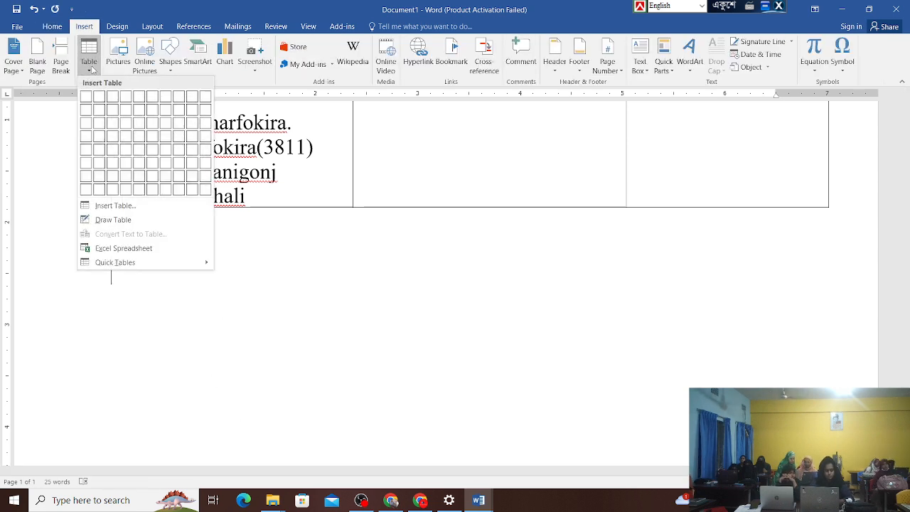
click(113, 206)
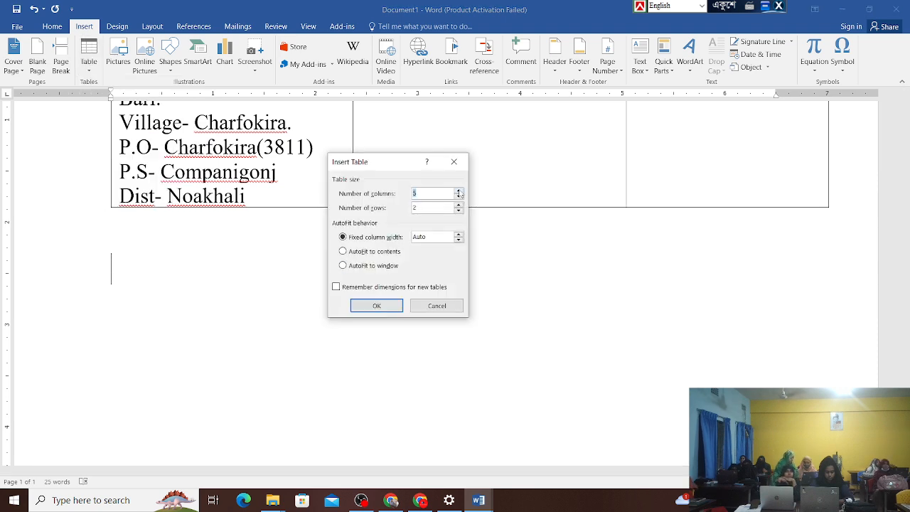
click(459, 190)
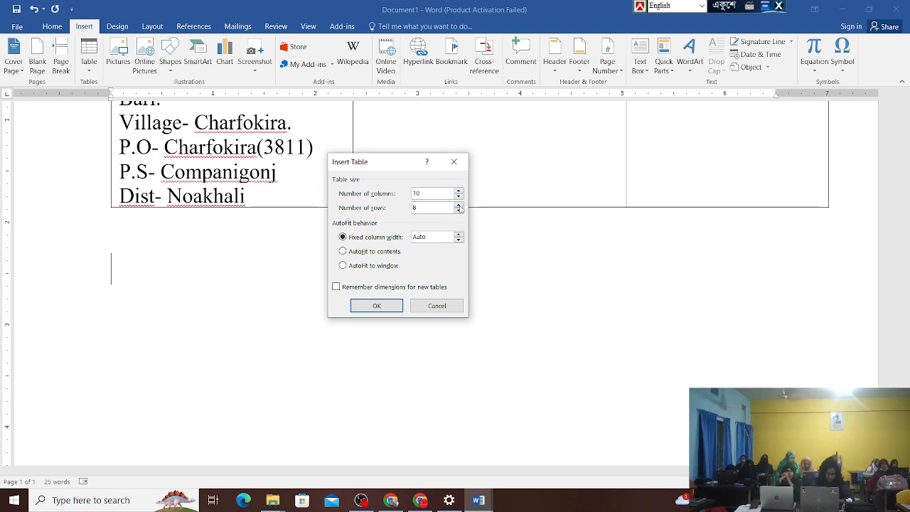
click(360, 303)
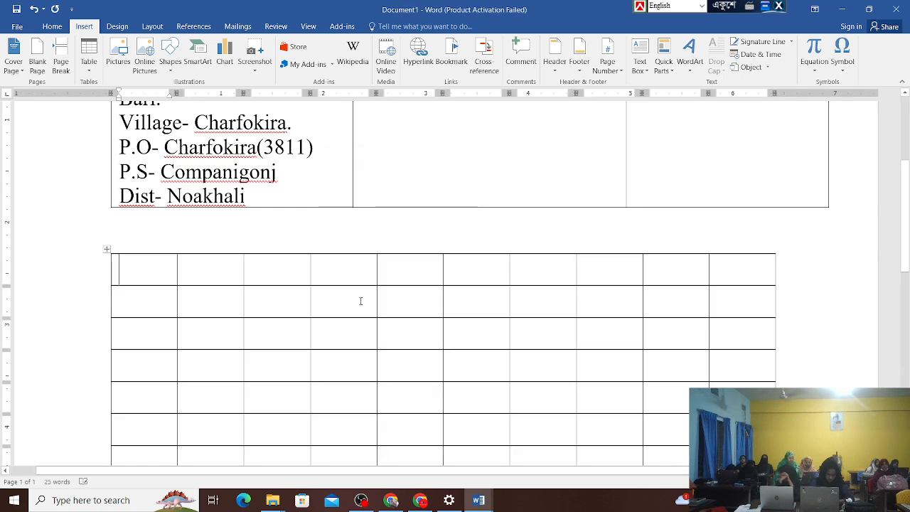
- Examine the new grid from its first to its last row and the CV header table above it
scroll(409, 307, down, 3)
scroll(408, 308, up, 3)
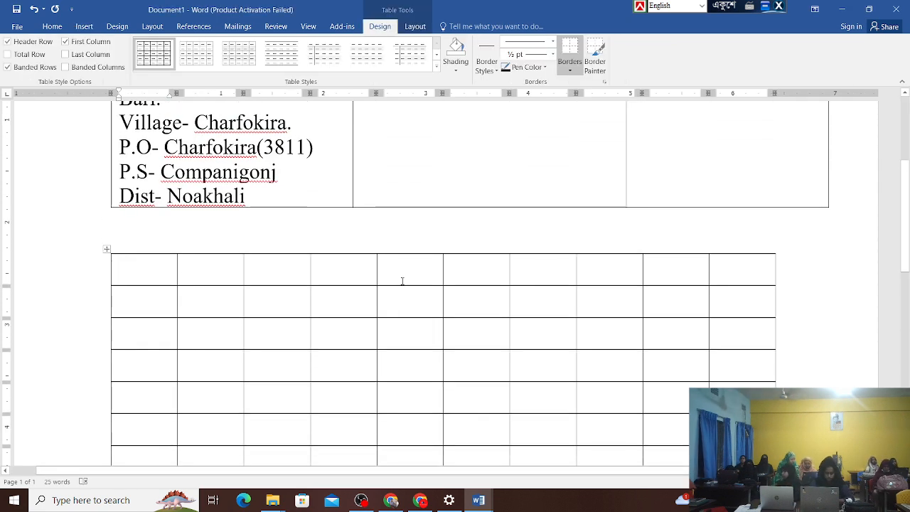
click(415, 26)
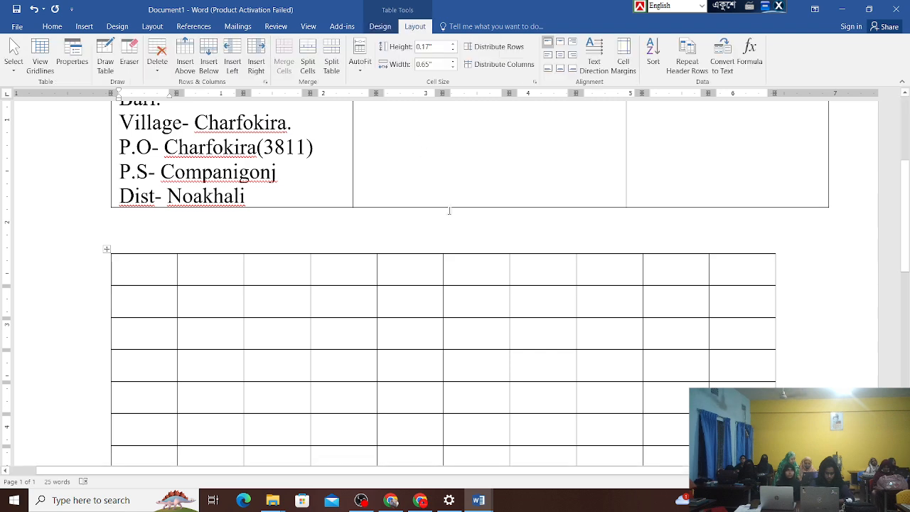
click(459, 231)
scroll(459, 231, down, 1)
scroll(459, 231, up, 2)
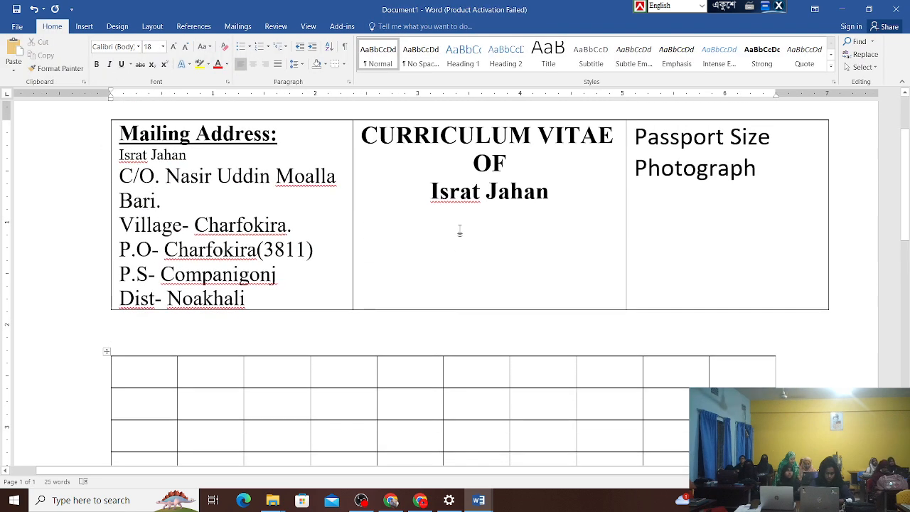
scroll(459, 231, down, 5)
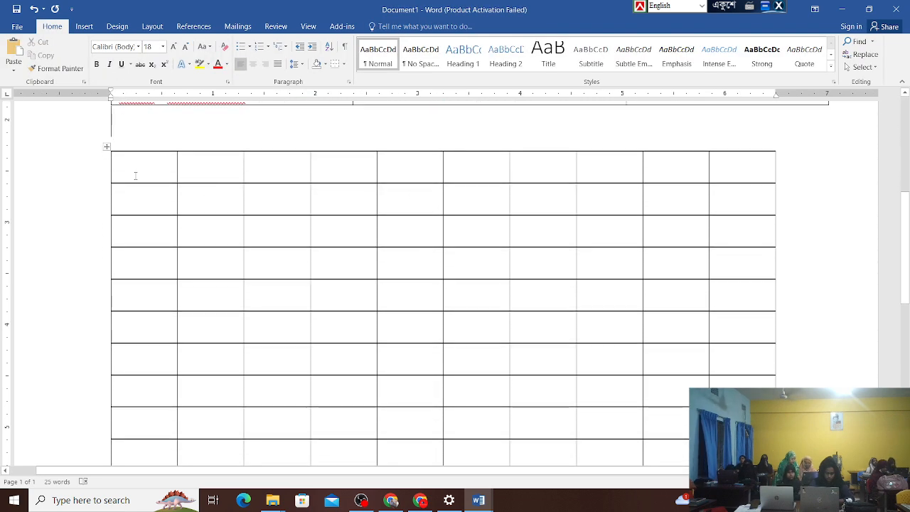
scroll(433, 246, down, 3)
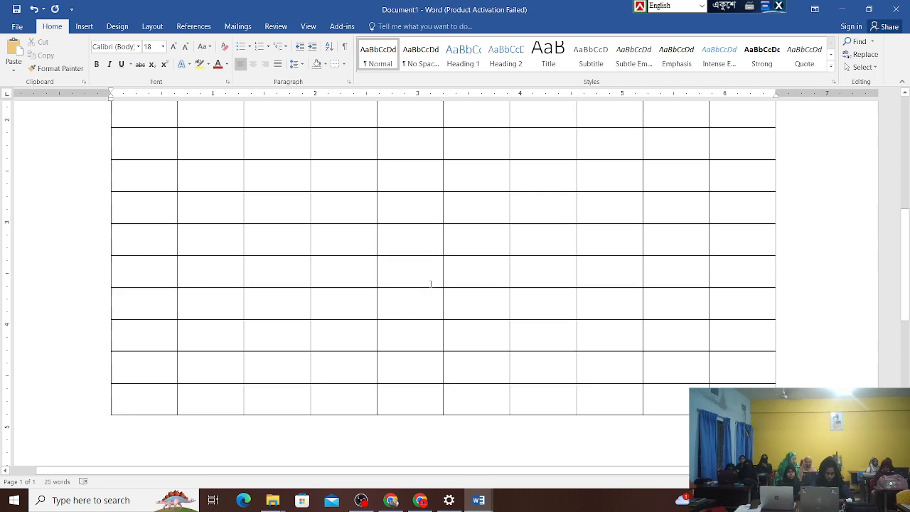
scroll(431, 283, up, 2)
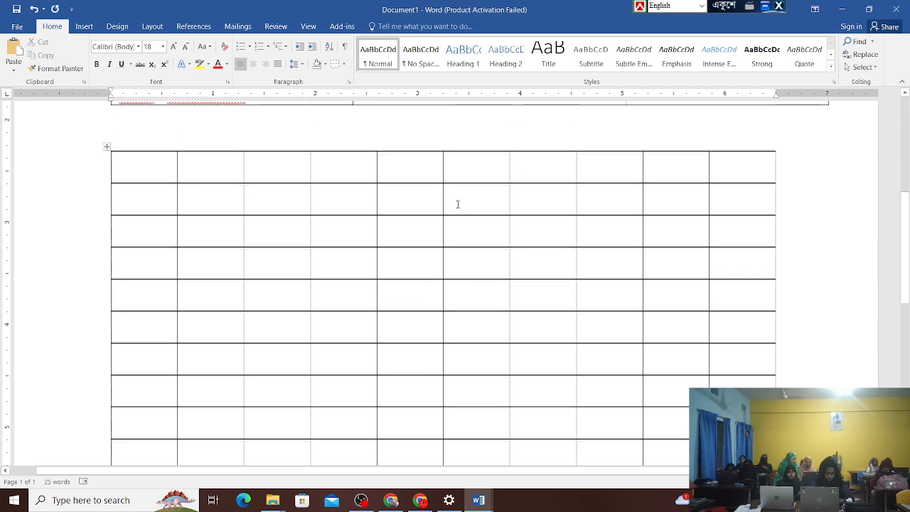
- Visit the cells of the new table's top row one by one, from the first column to the tenth
click(162, 162)
click(213, 164)
click(248, 164)
click(333, 163)
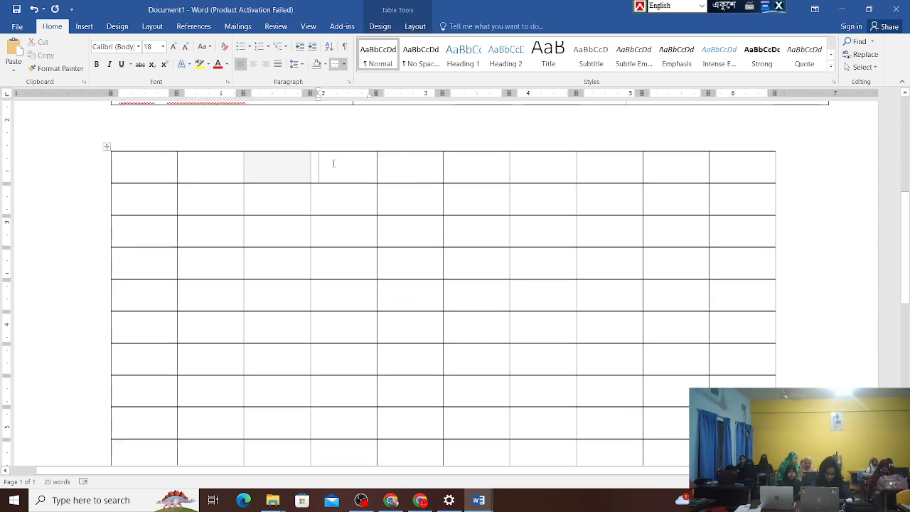
click(388, 162)
click(480, 165)
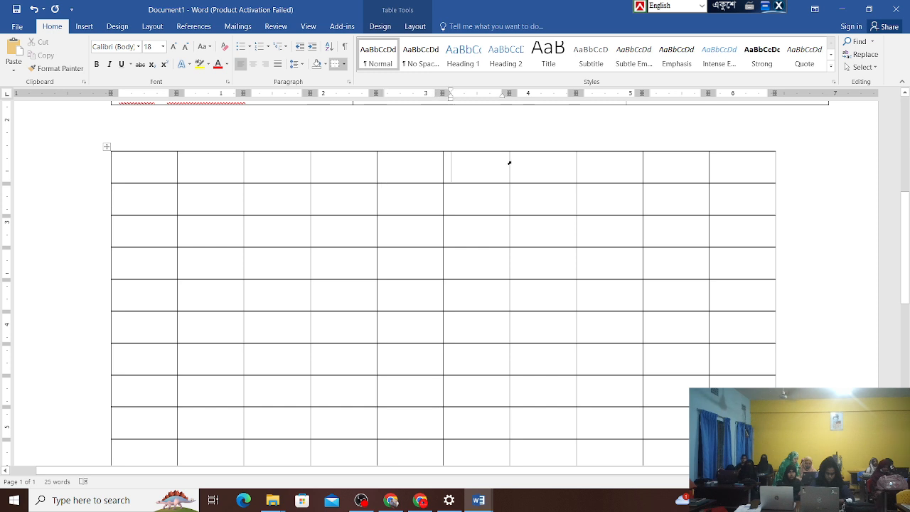
click(547, 167)
click(604, 168)
click(666, 168)
click(731, 170)
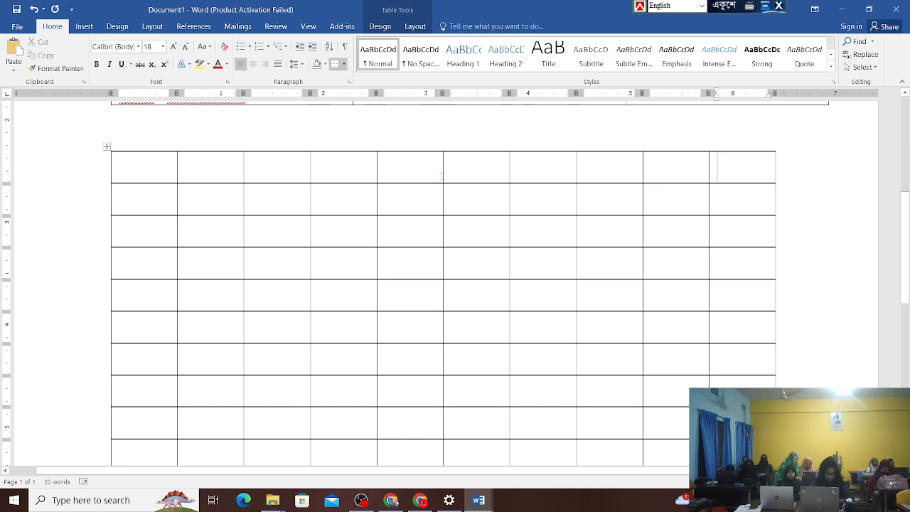
- Move the cursor back cell by cell along the new table's top row to the sixth column
key(Left)
key(Left)
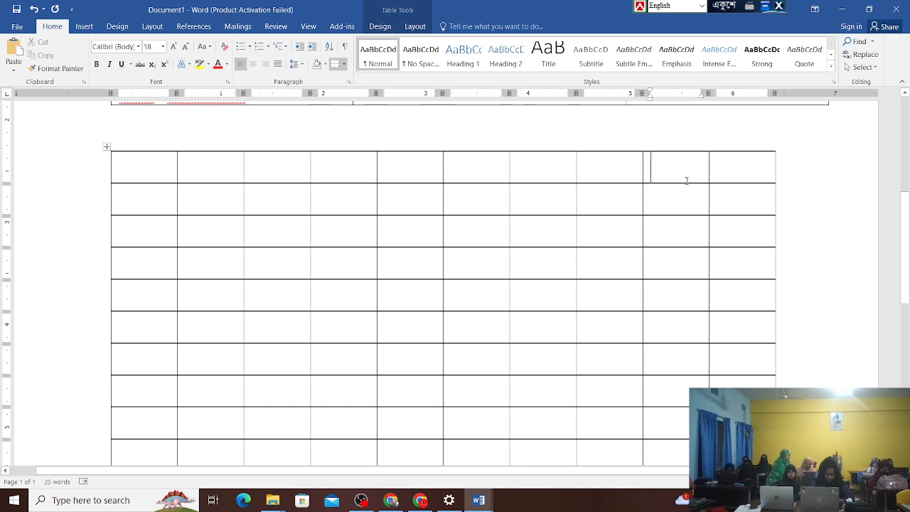
key(Left)
key(Left)
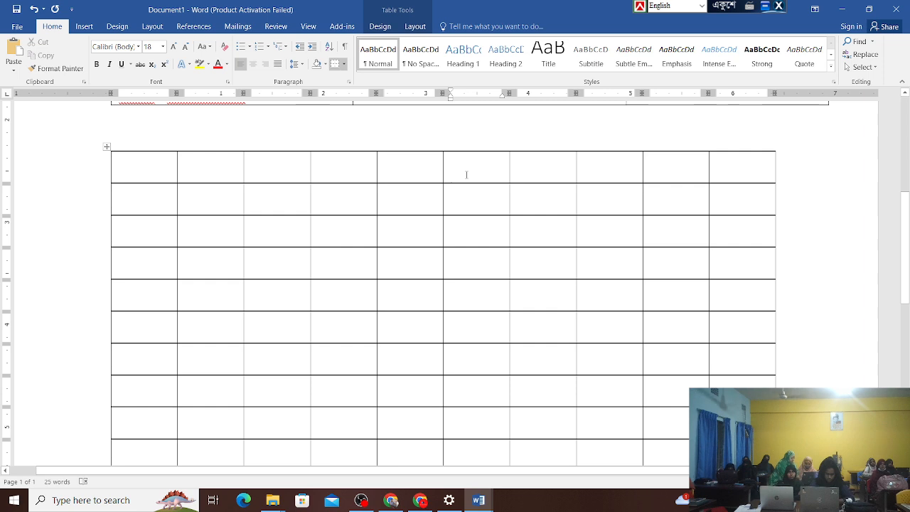
- Merge all cells of the new table's sixth column into one cell
drag(464, 172, 470, 379)
scroll(488, 266, up, 5)
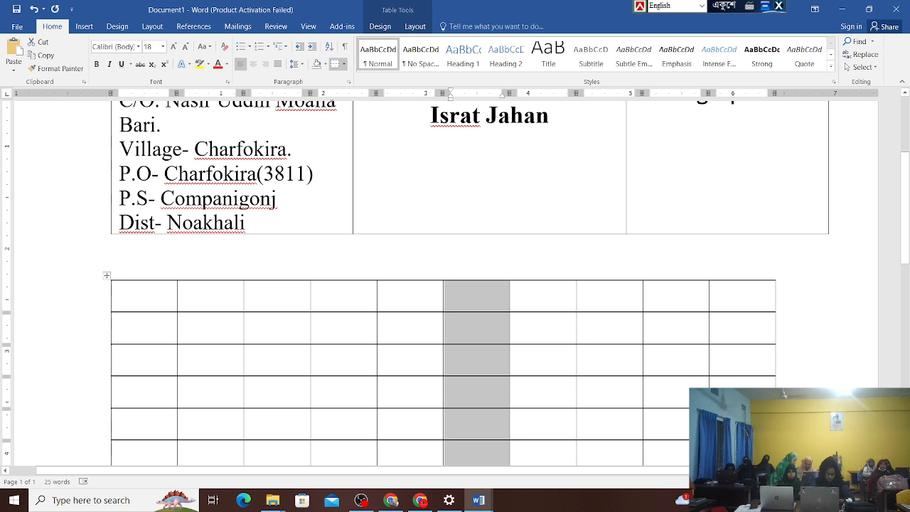
click(413, 29)
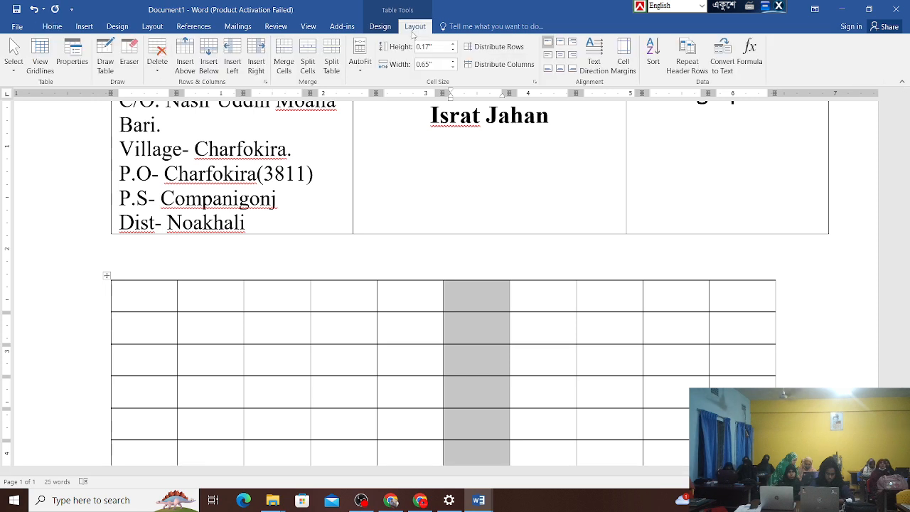
click(291, 68)
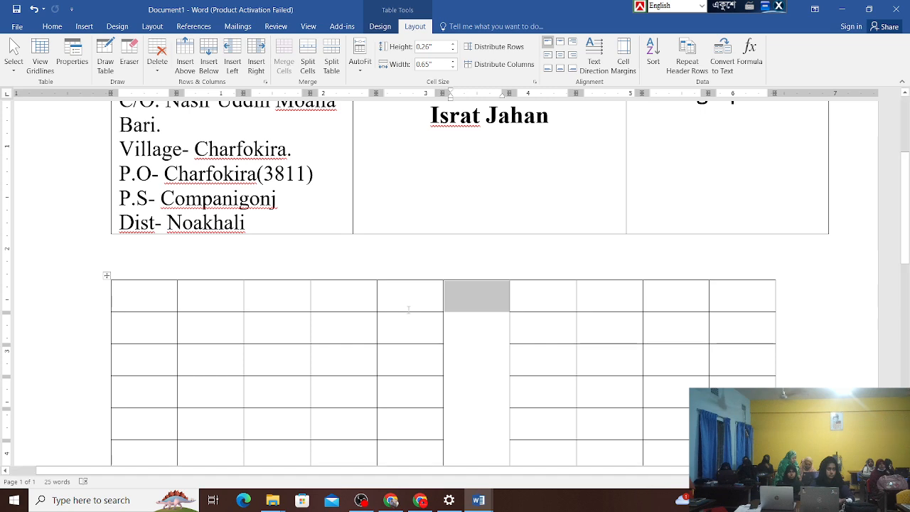
- Enter "Women E-commerce Professional" in the merged sixth-column cell
click(461, 346)
scroll(453, 331, up, 3)
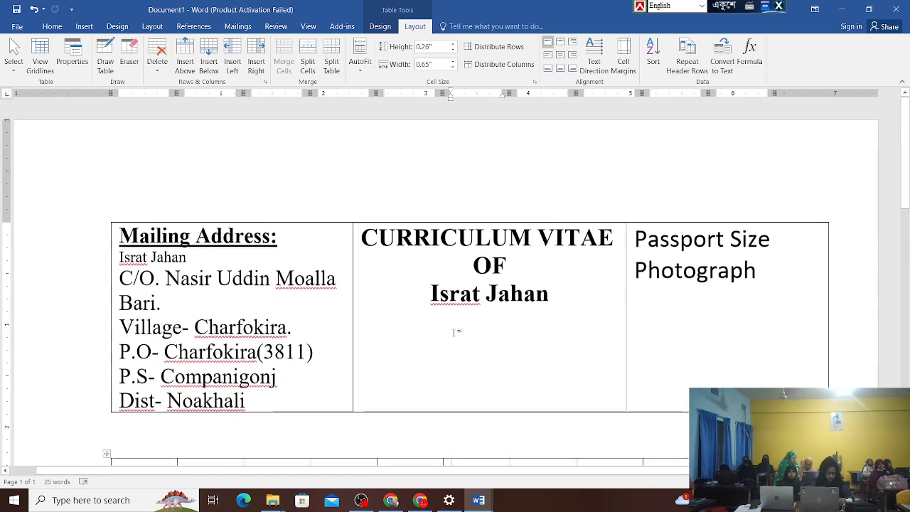
scroll(461, 320, down, 3)
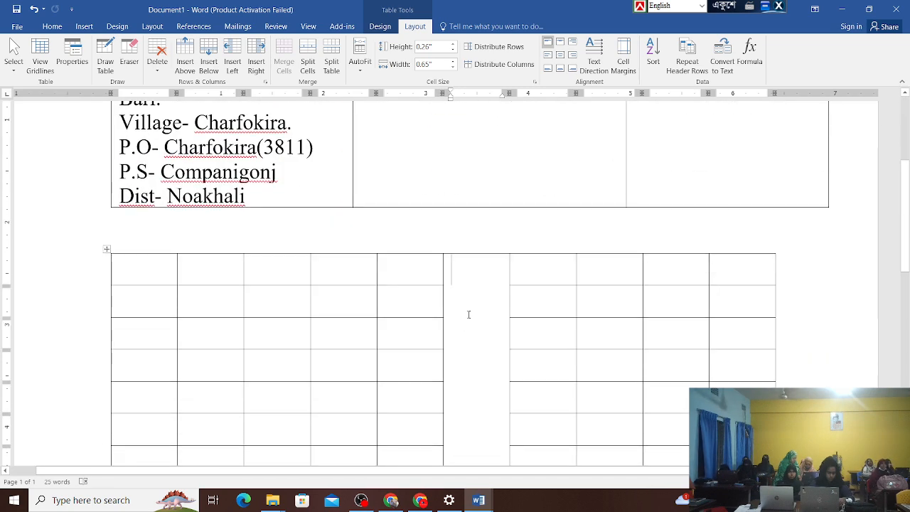
text(Wom)
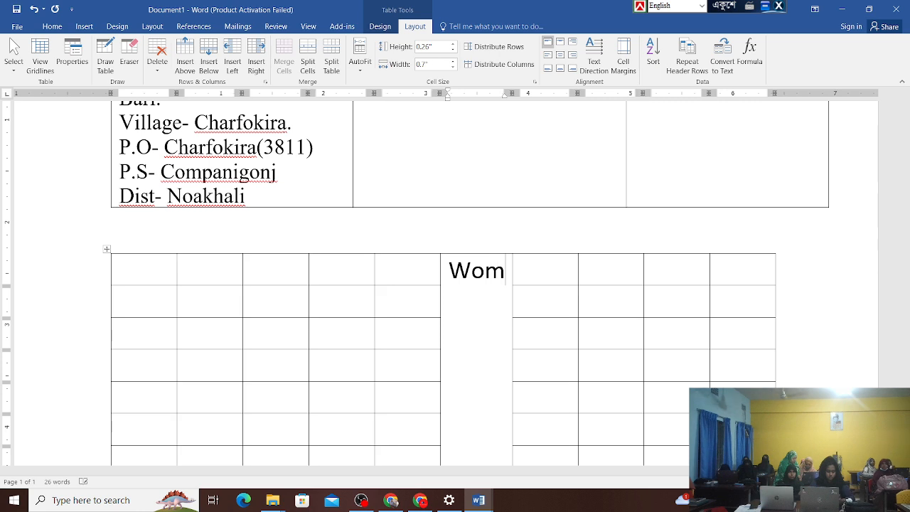
text(en E)
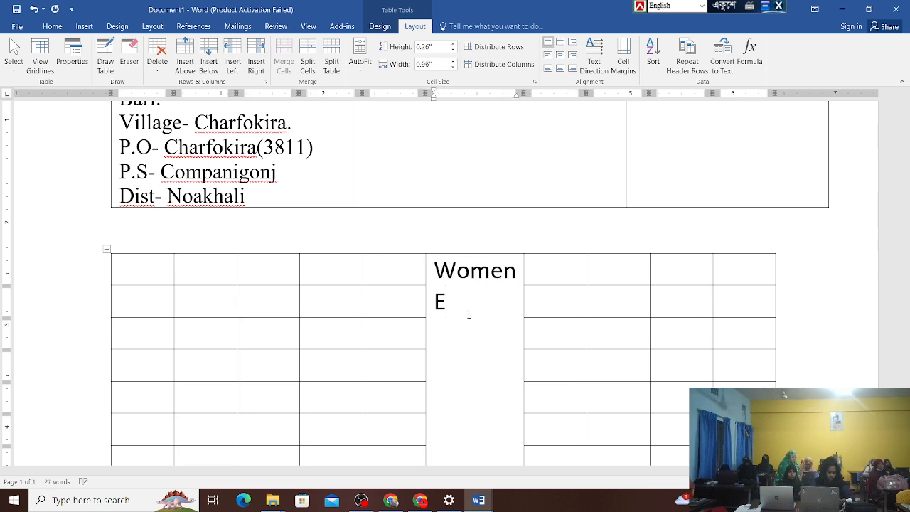
text(-co)
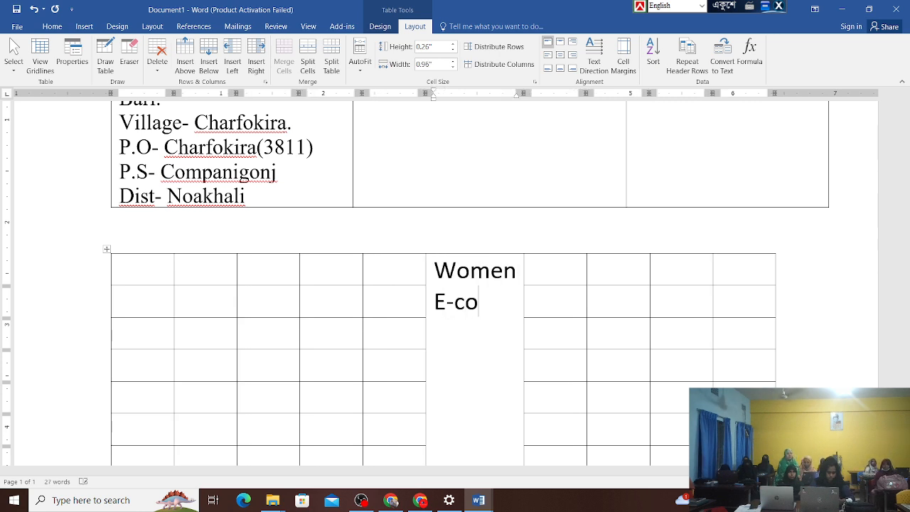
text(mmerce)
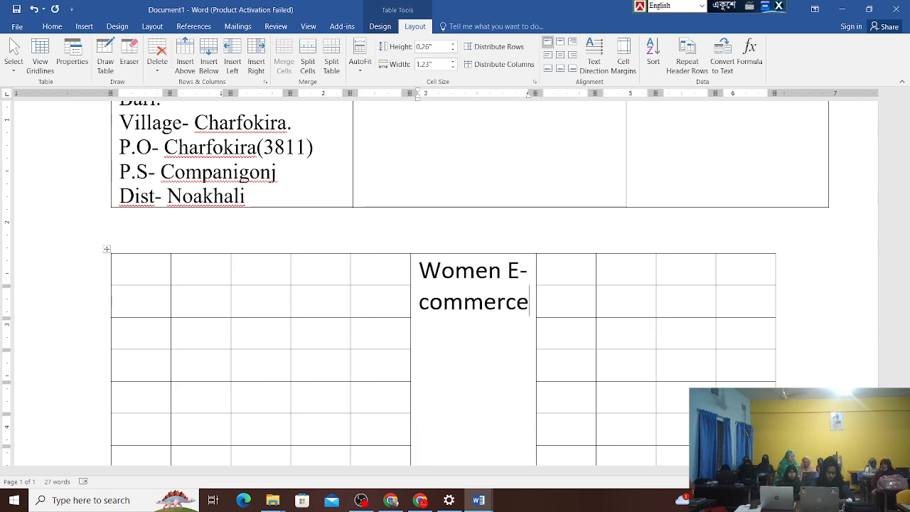
text( P)
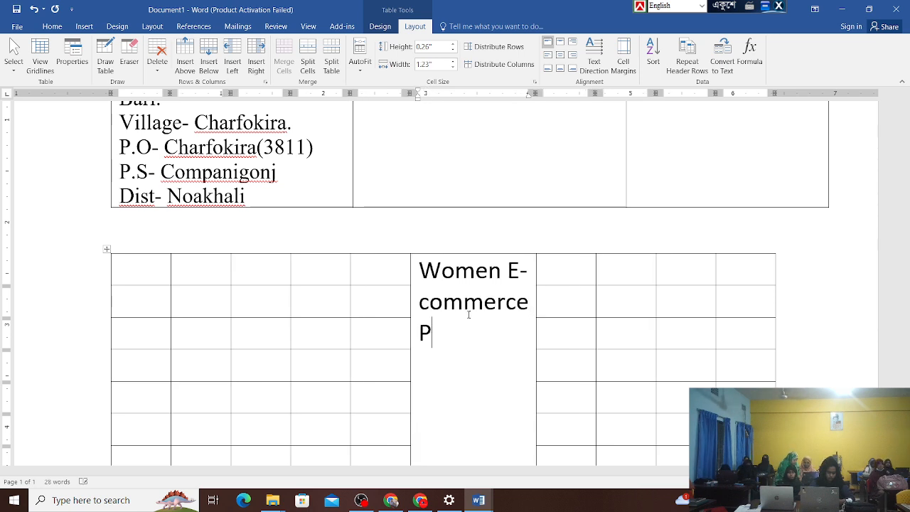
text(rofessional)
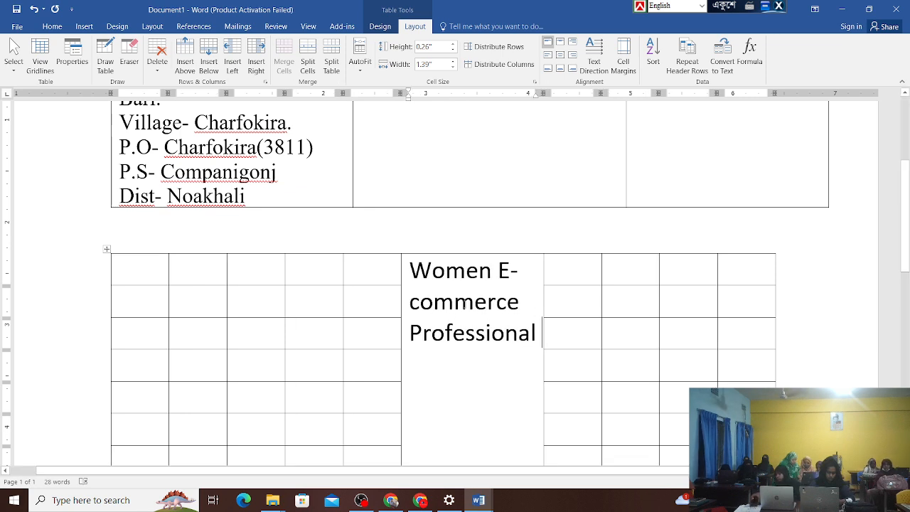
- Try the centre-left, top-centre and top-right alignments on the merged cell's text
scroll(458, 303, down, 3)
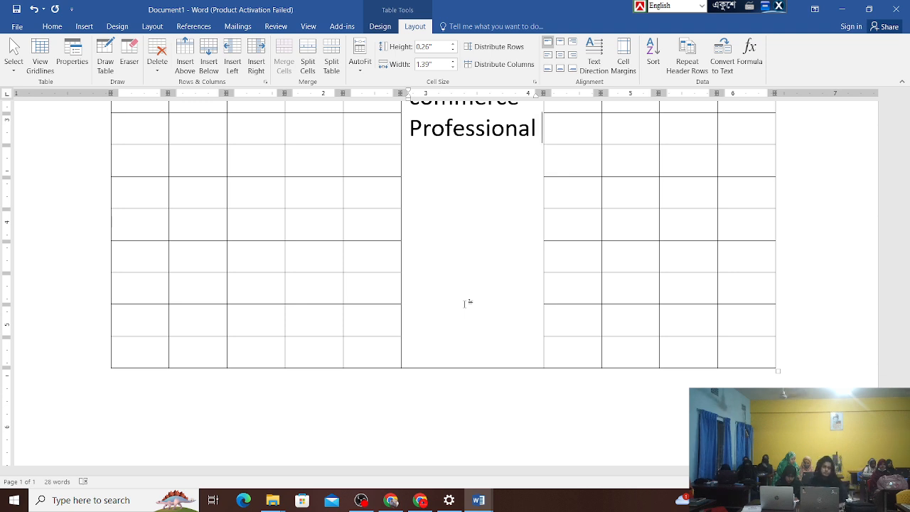
scroll(473, 263, up, 3)
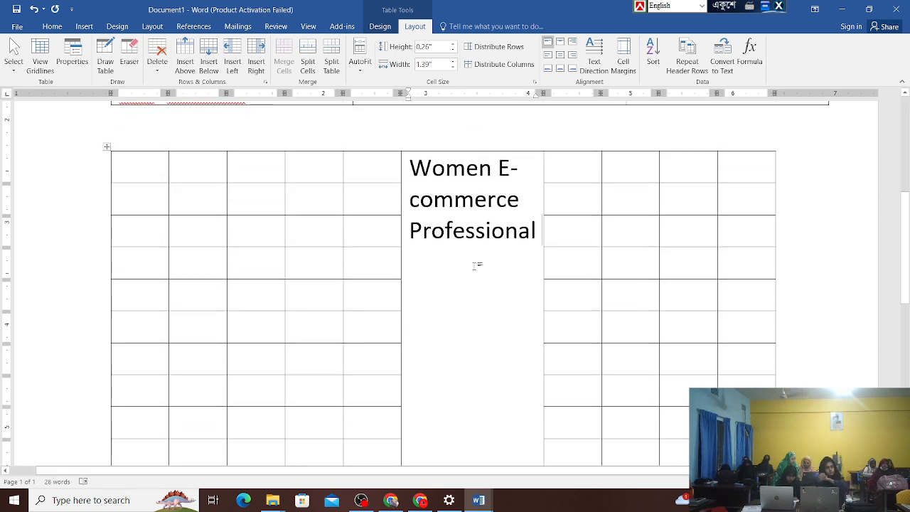
drag(530, 232, 406, 169)
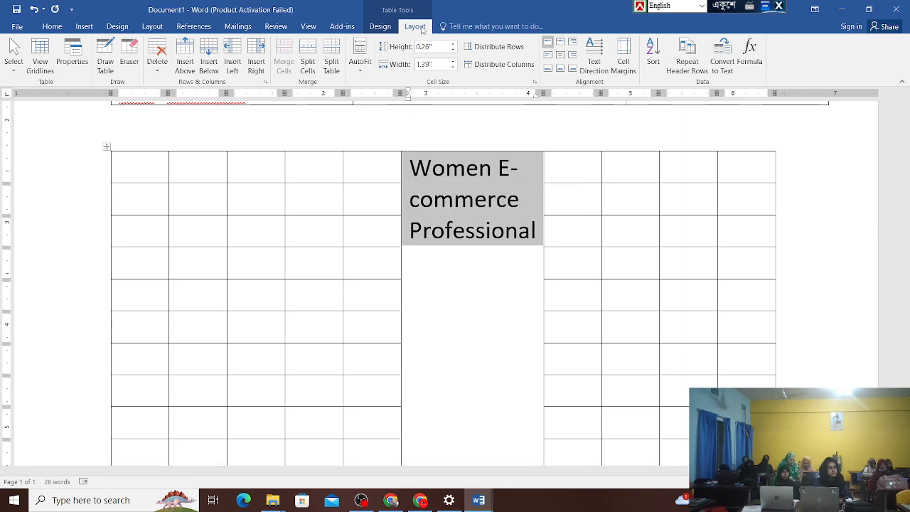
click(489, 272)
click(821, 229)
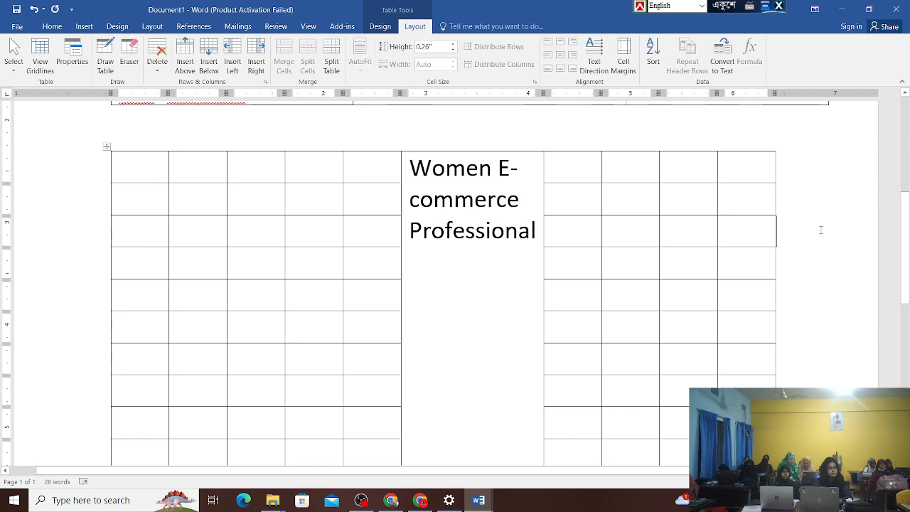
drag(537, 232, 407, 169)
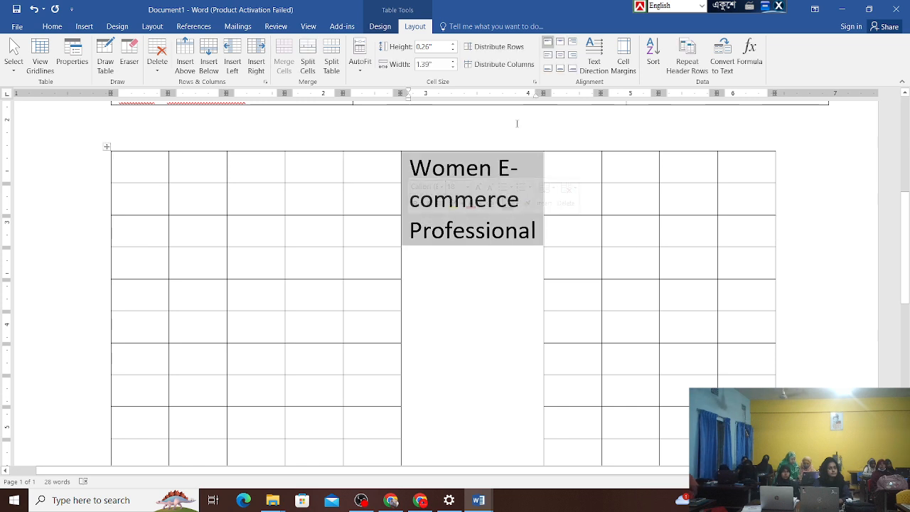
click(548, 57)
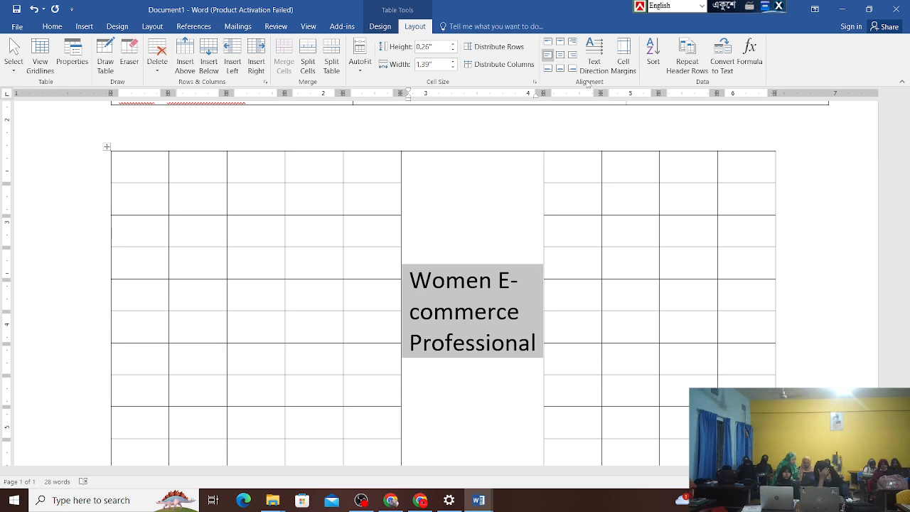
click(560, 42)
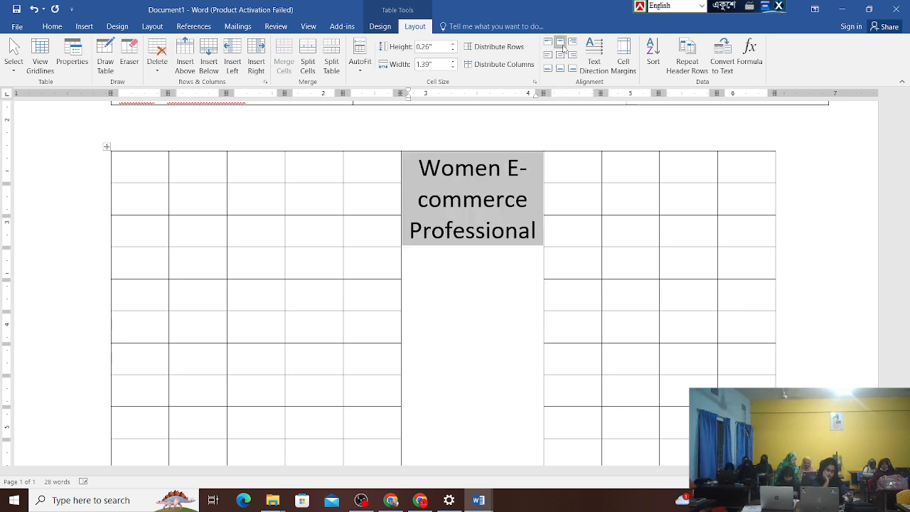
click(573, 44)
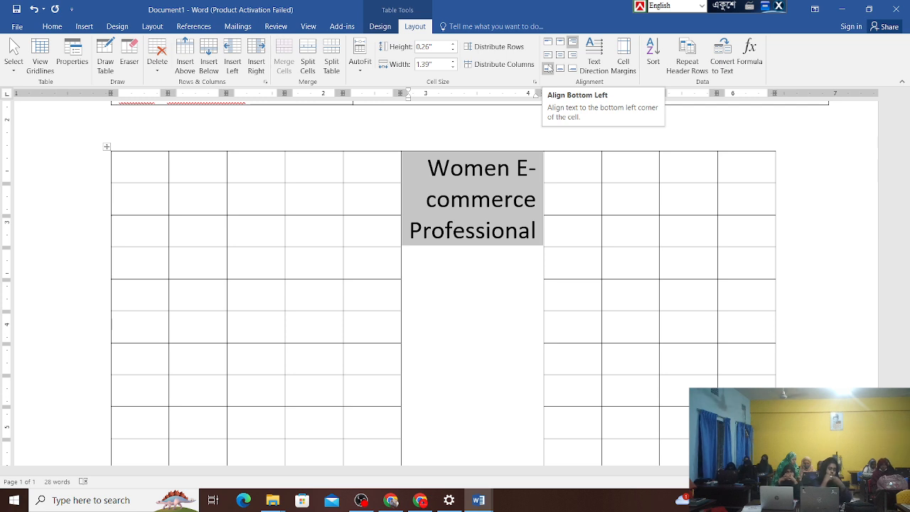
- Try the bottom-left, bottom-right and bottom-centre alignments on the merged cell's text, and finish with it centred both horizontally and vertically
click(547, 68)
scroll(514, 234, down, 2)
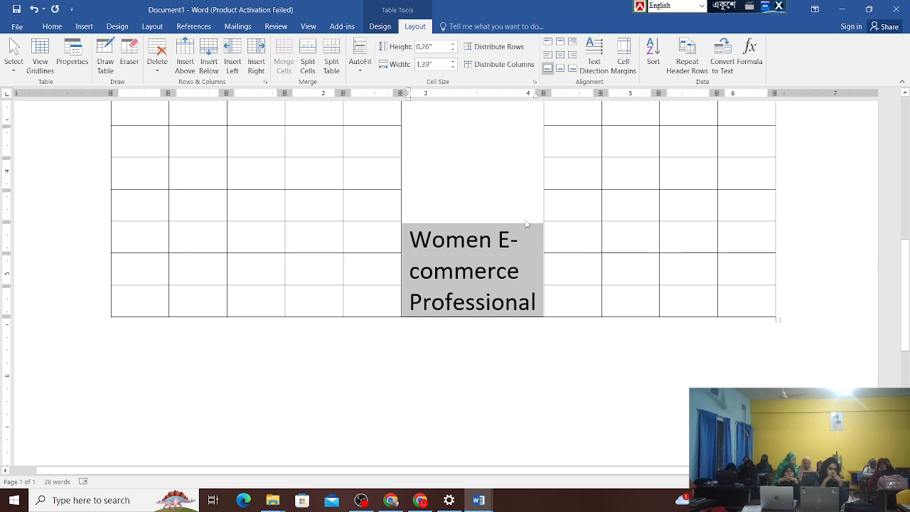
click(573, 69)
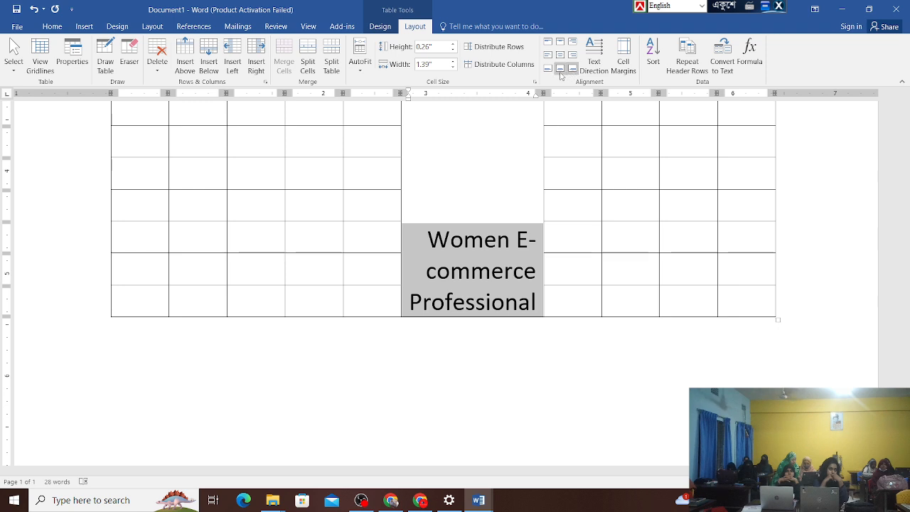
click(559, 69)
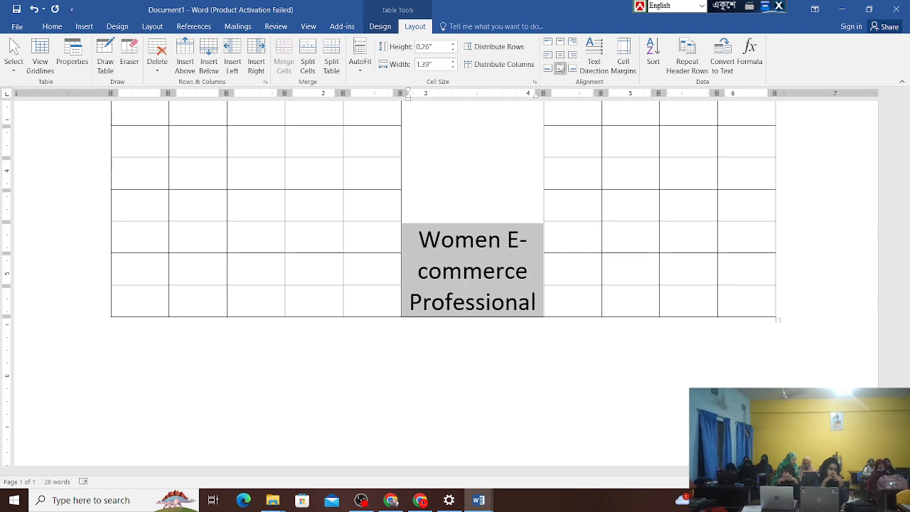
click(560, 56)
scroll(483, 234, up, 4)
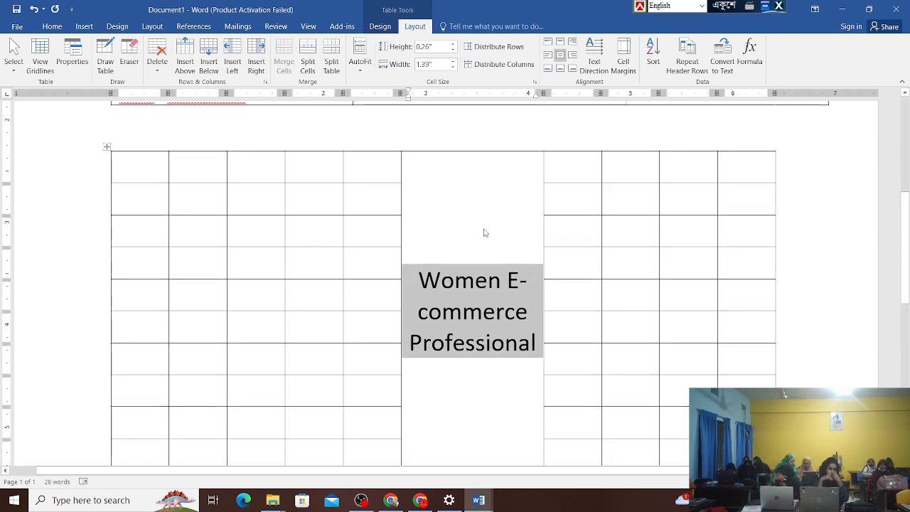
- Rotate the merged cell's text to read from top to bottom and reduce its font size to 14
click(594, 63)
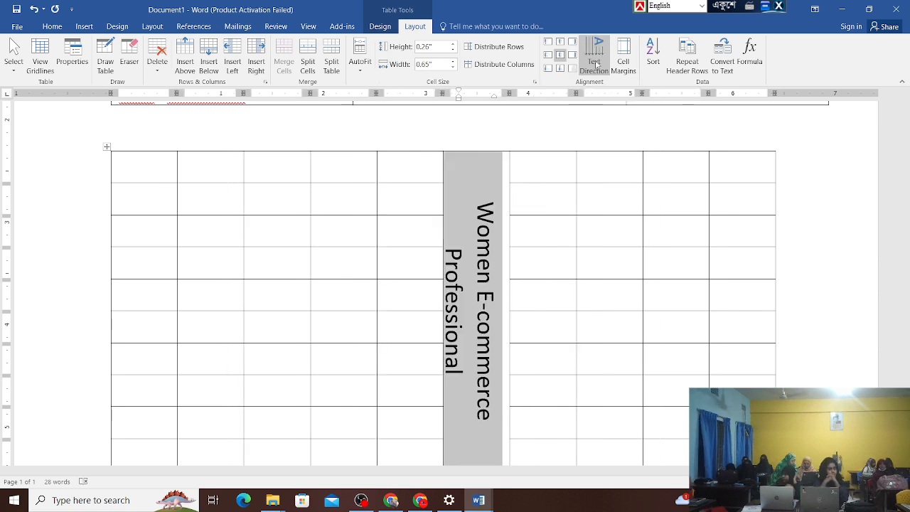
click(54, 29)
click(186, 46)
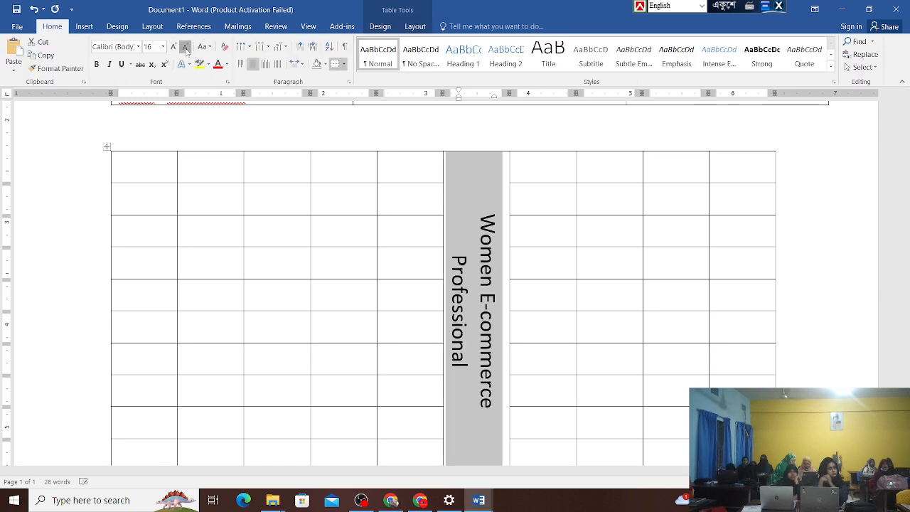
click(186, 46)
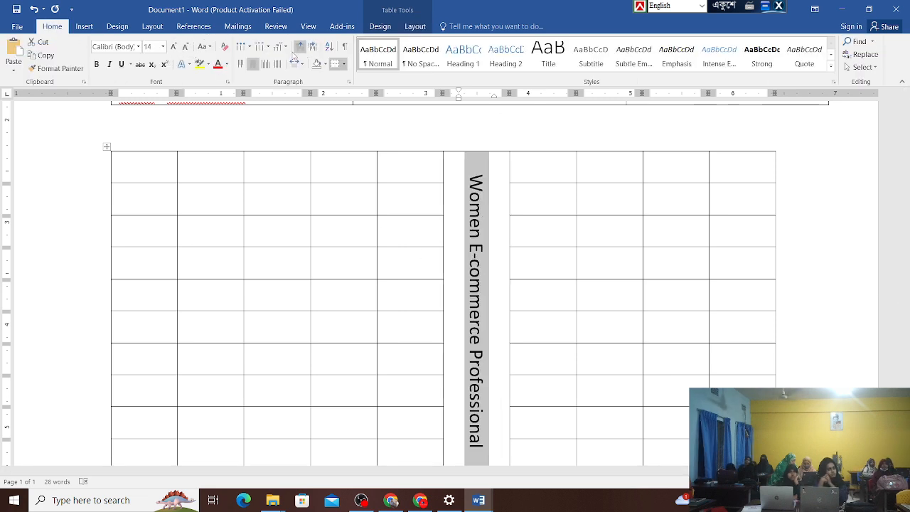
- Cycle the merged cell's text direction through its orientations, ending with the text reading from bottom to top
click(418, 27)
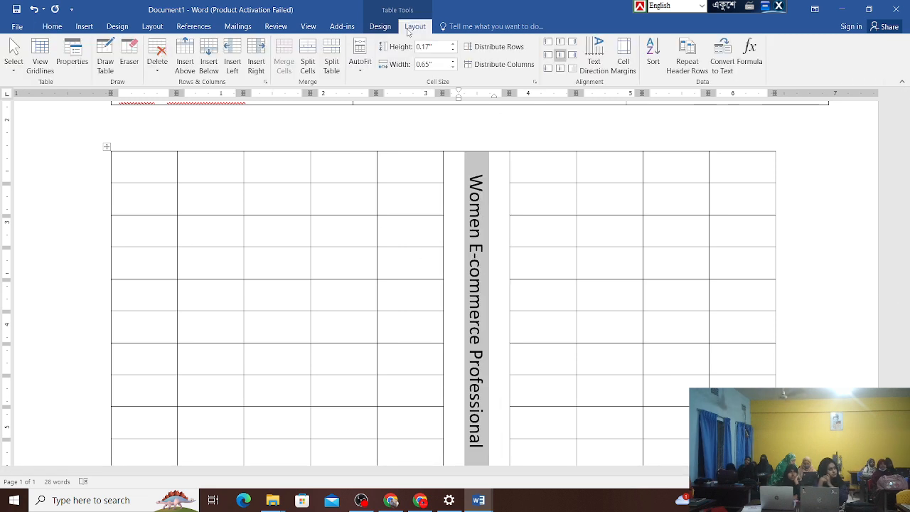
click(589, 53)
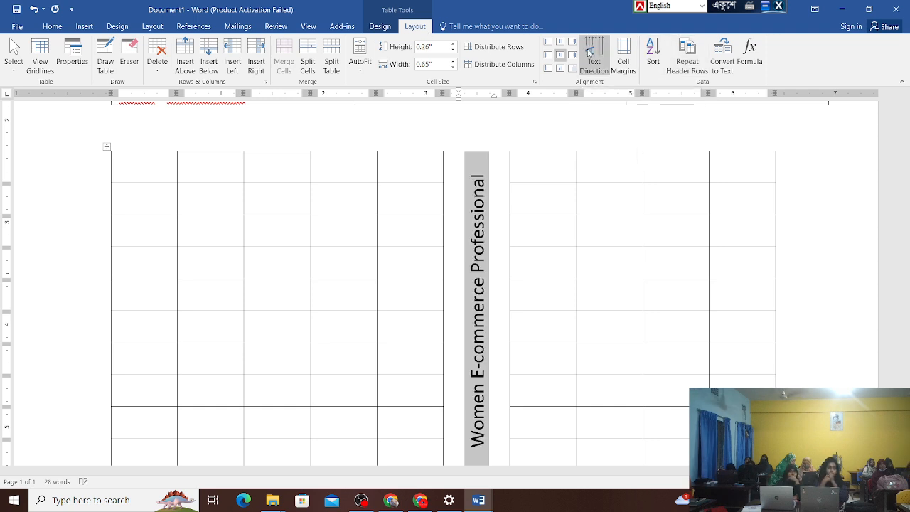
click(588, 53)
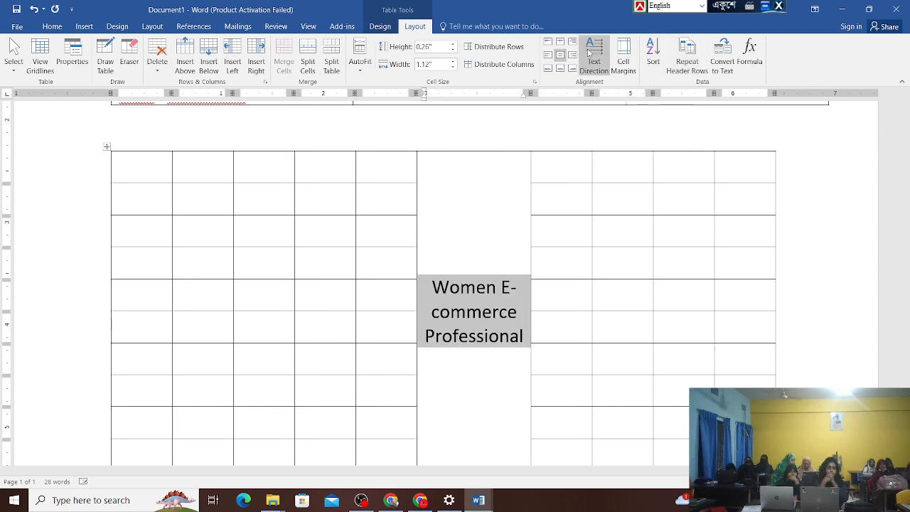
click(588, 52)
click(588, 52)
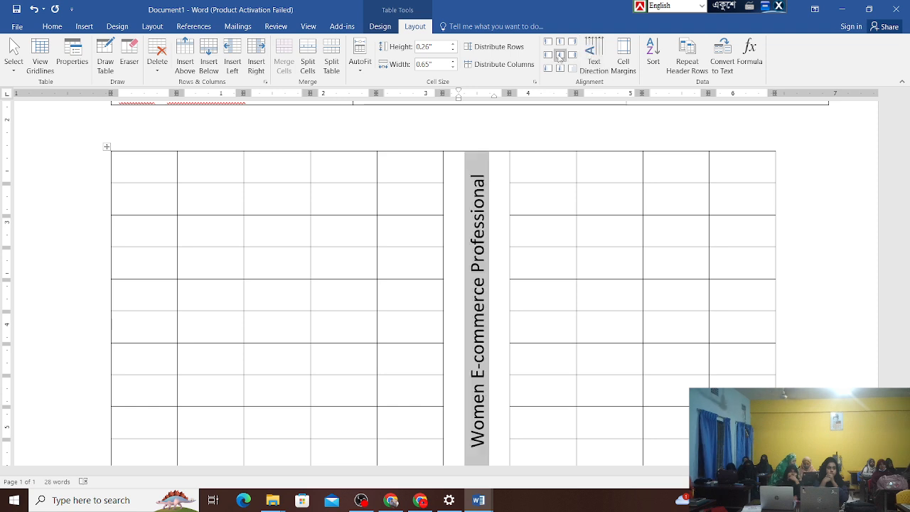
- Narrow the merged sixth column to about 0.56 inch by moving its right border inward
click(491, 286)
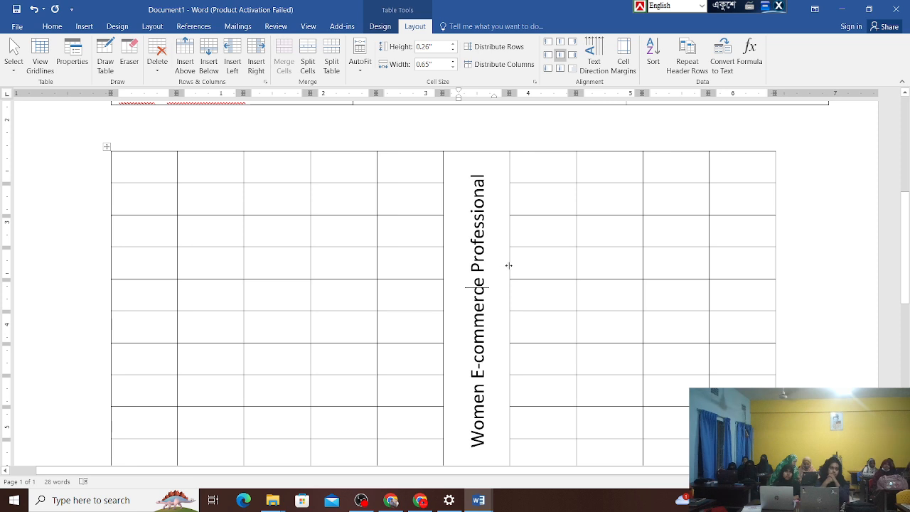
drag(509, 266, 500, 267)
drag(498, 267, 495, 268)
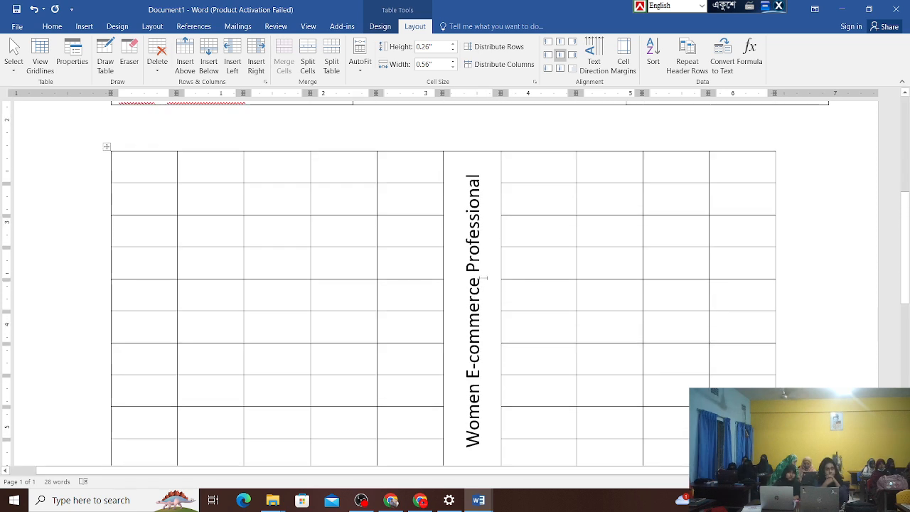
- Enter "cat" in the first-row cell of the fifth column, beside the merged cell
scroll(484, 278, up, 3)
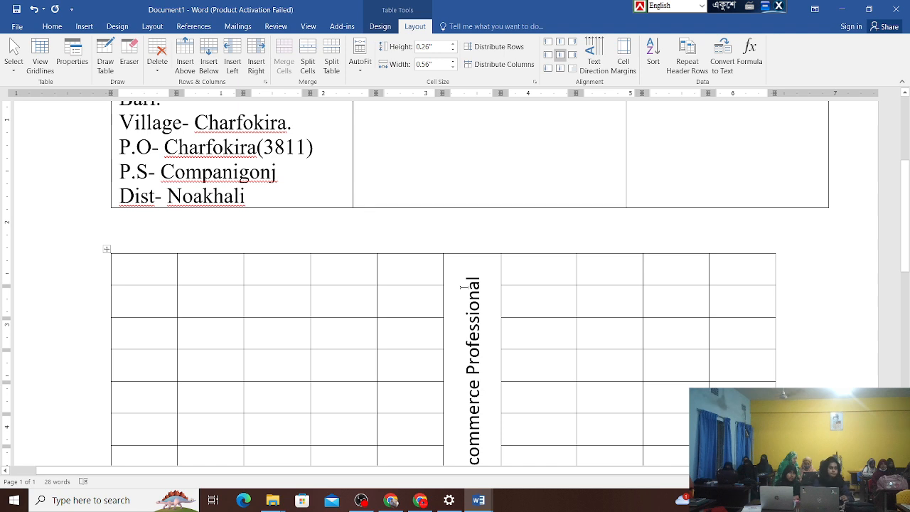
click(412, 270)
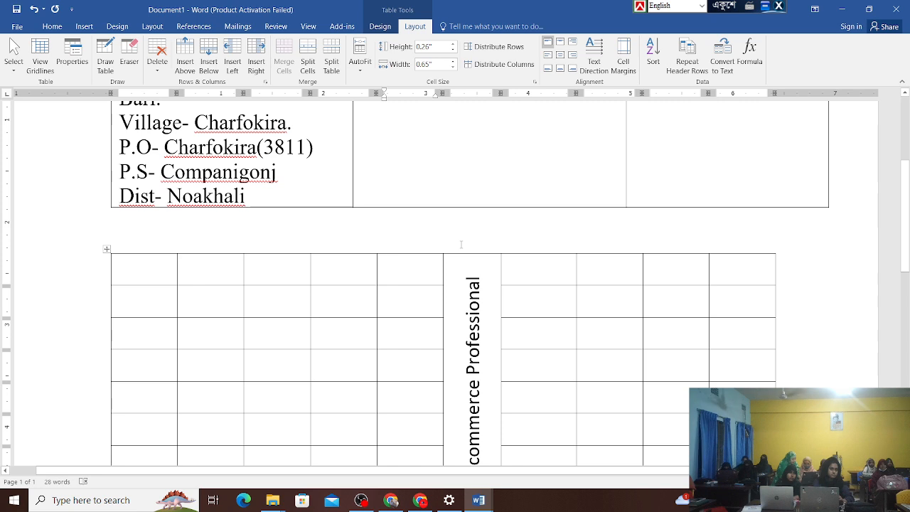
text(cat)
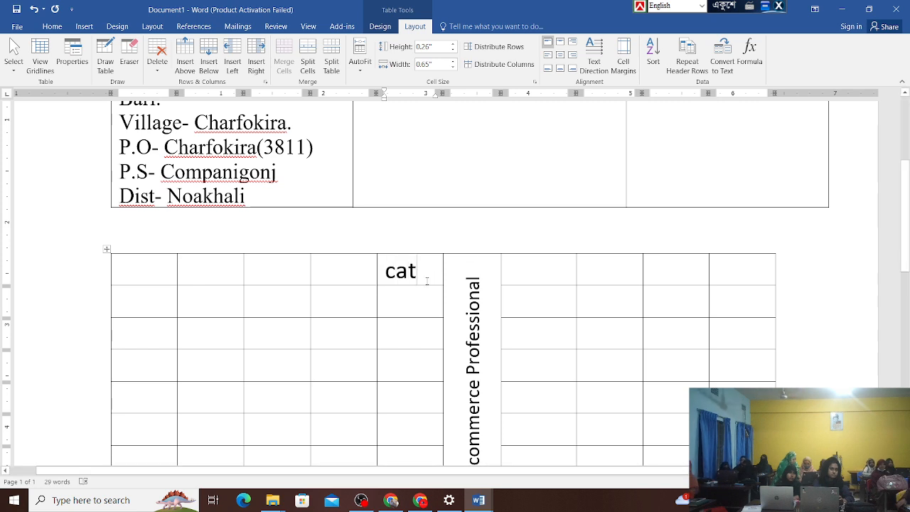
- Cycle the text direction of the word "cat" through its orientations, ending with it reading from top to bottom
drag(419, 283, 386, 276)
click(413, 307)
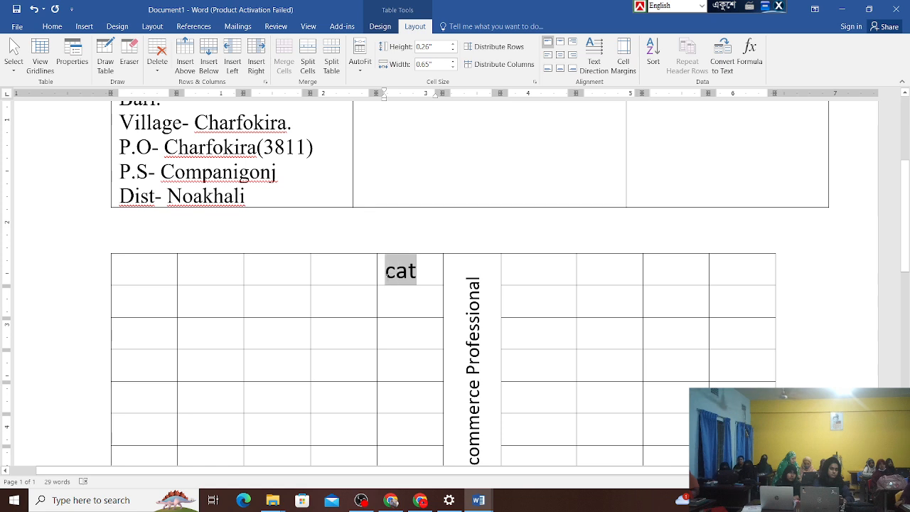
click(599, 63)
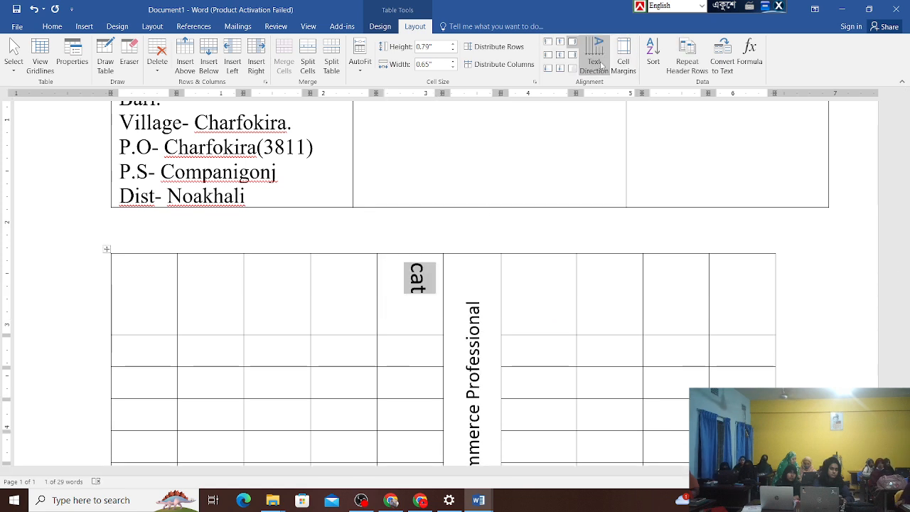
click(599, 62)
click(599, 62)
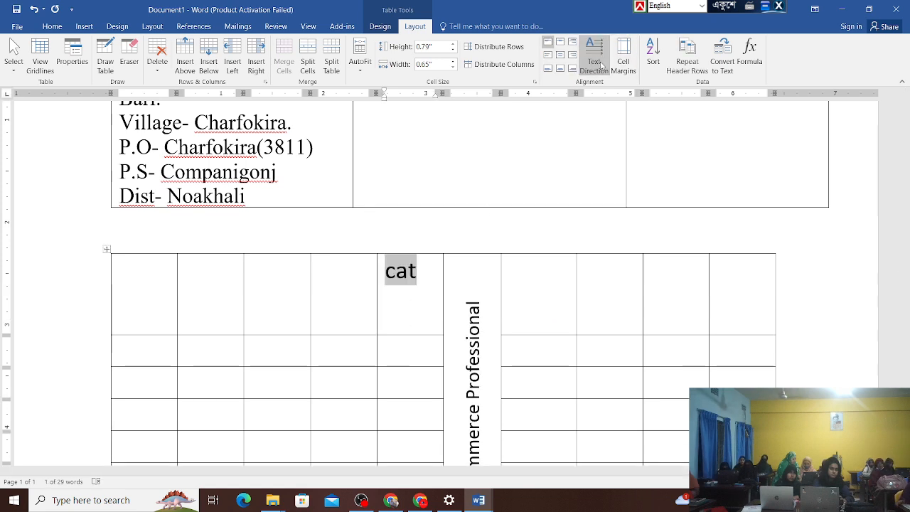
click(599, 62)
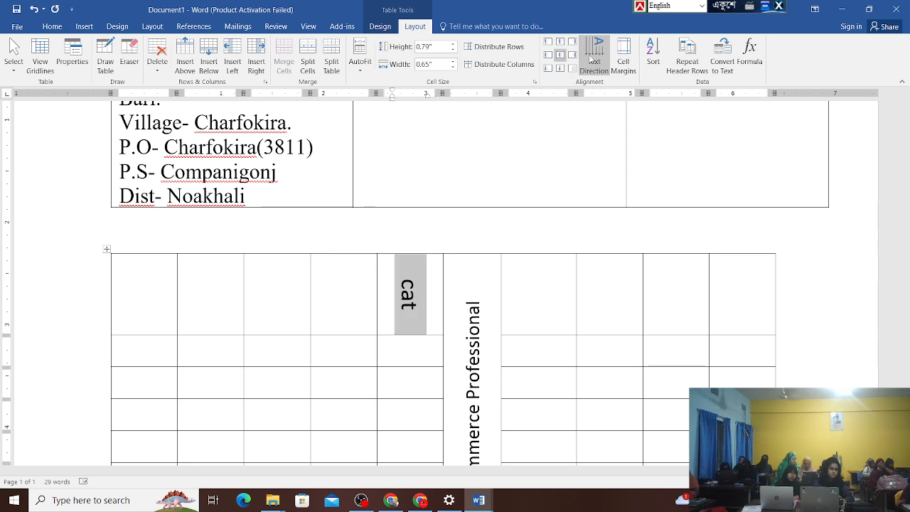
click(589, 59)
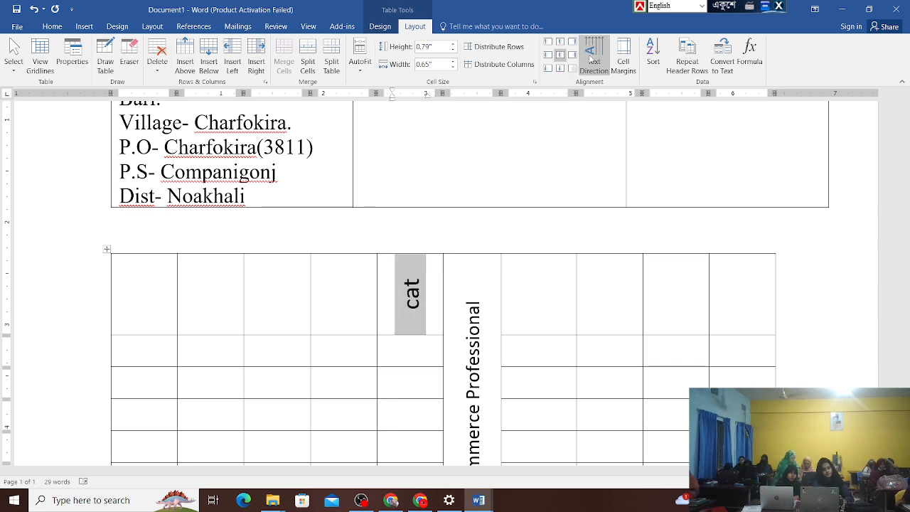
click(590, 59)
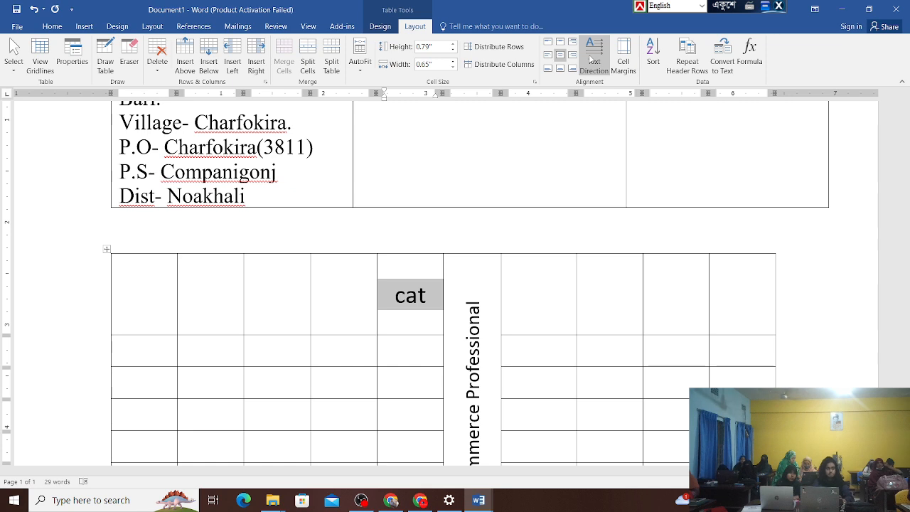
click(590, 59)
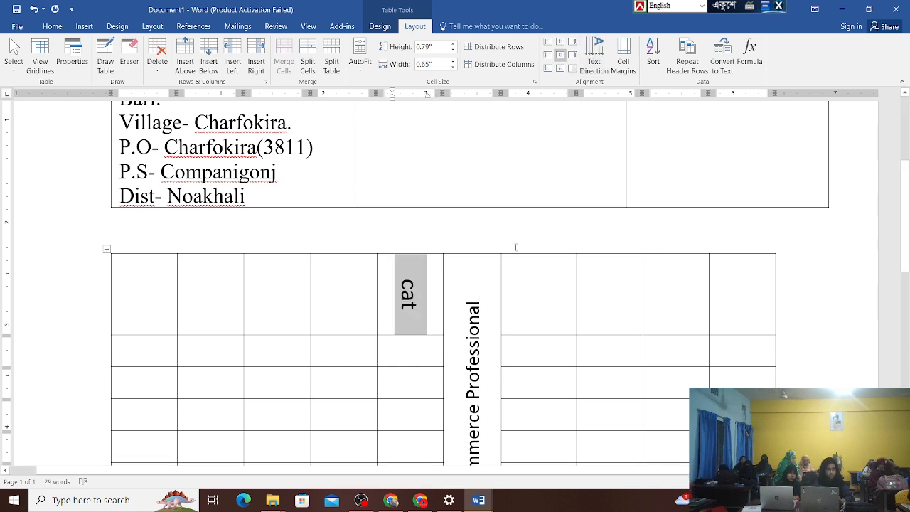
- Narrow the merged sixth column to 0.5 inch by its right border and select the text inside it
click(484, 293)
scroll(484, 293, down, 3)
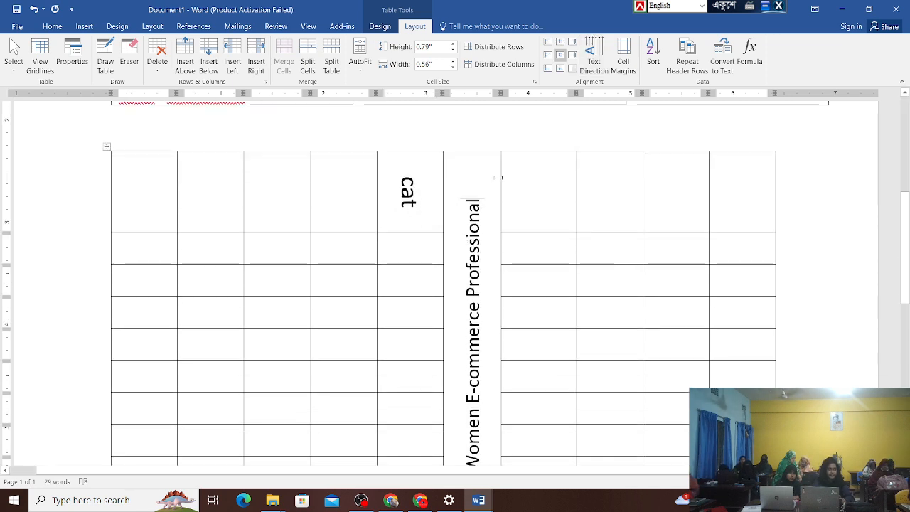
drag(500, 179, 475, 325)
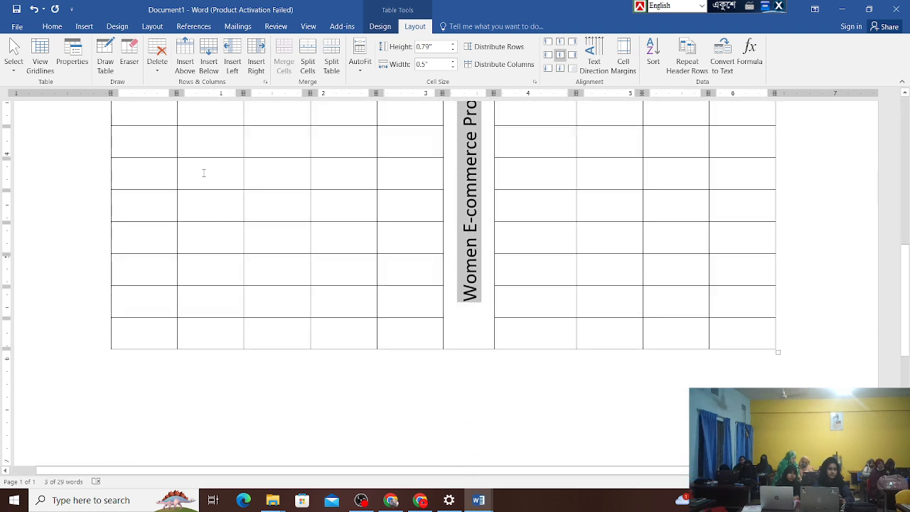
- Shade the merged "Women E-commerce Professional" cell light blue
click(383, 28)
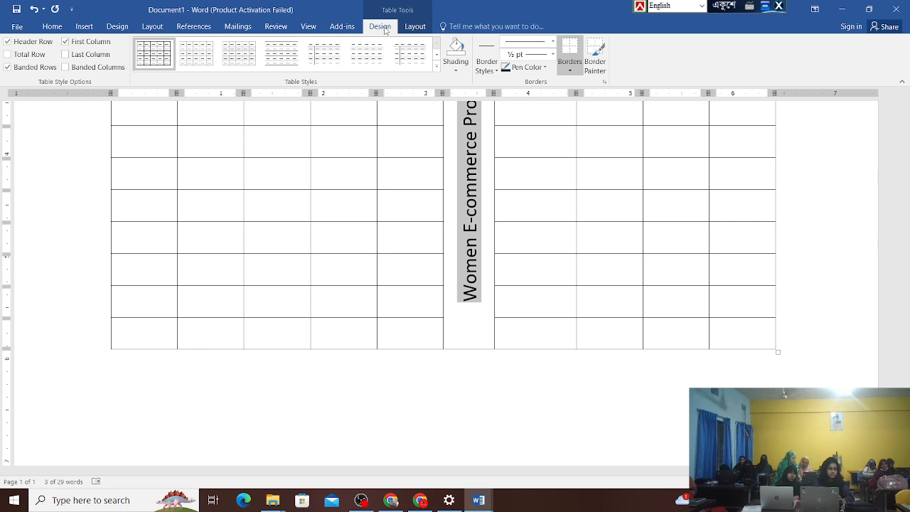
click(459, 70)
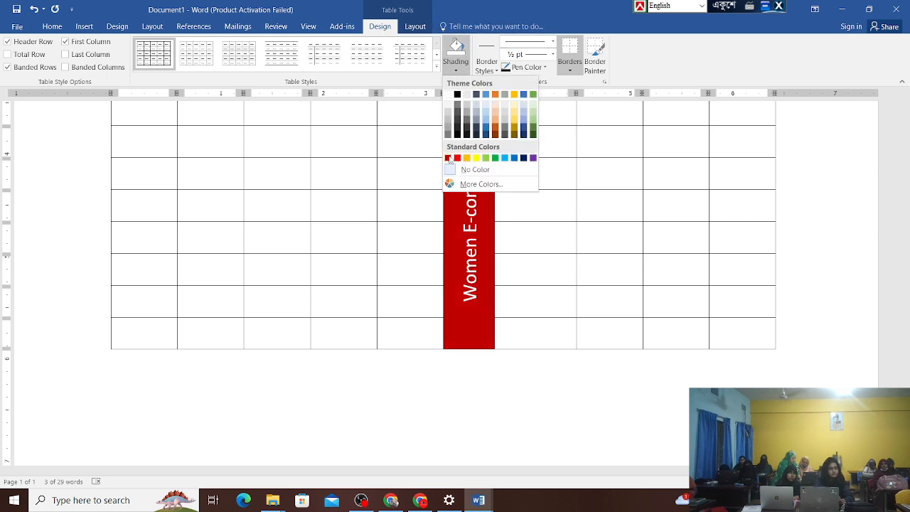
click(486, 122)
- Select the merged cell's text and change the cell's shading to light orange
scroll(455, 284, up, 2)
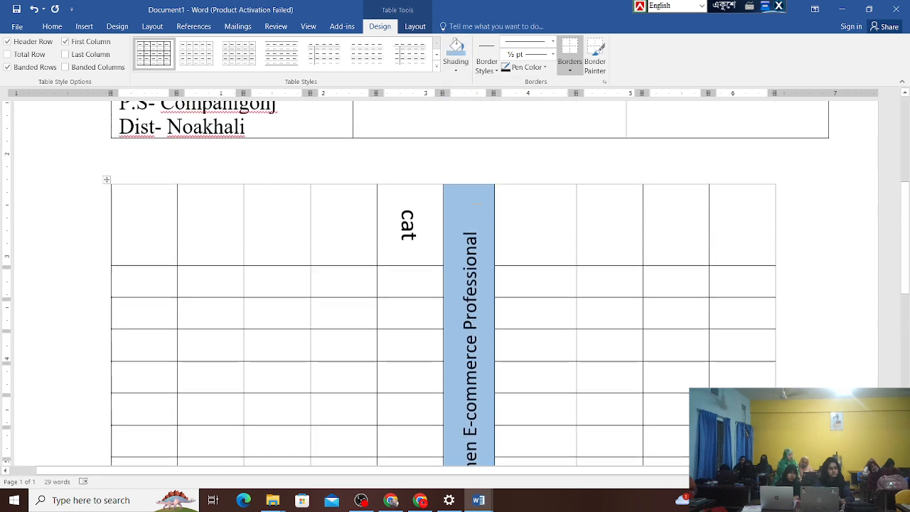
scroll(454, 284, down, 3)
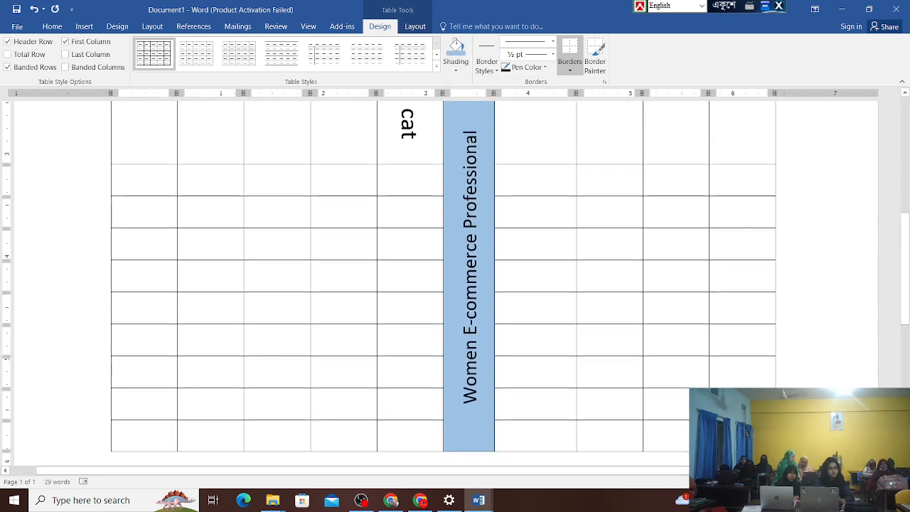
drag(469, 129, 469, 405)
scroll(455, 284, up, 3)
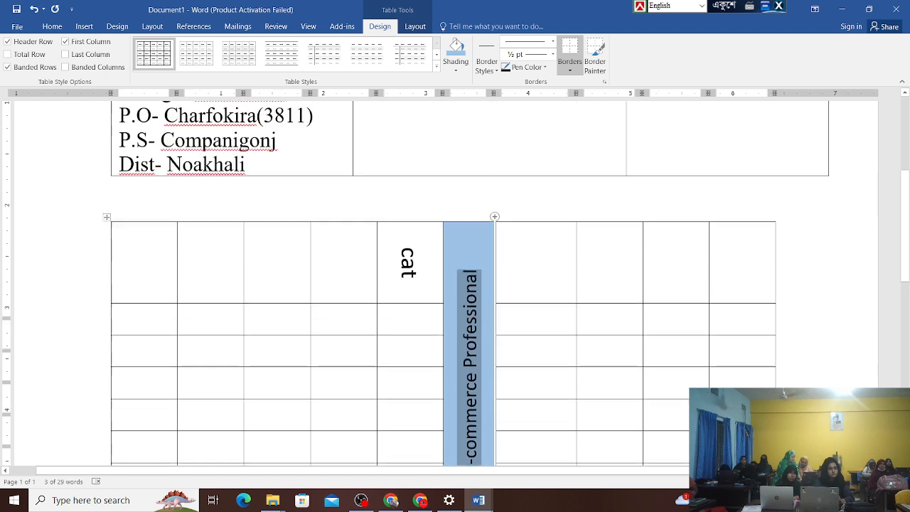
scroll(454, 284, up, 1)
click(456, 69)
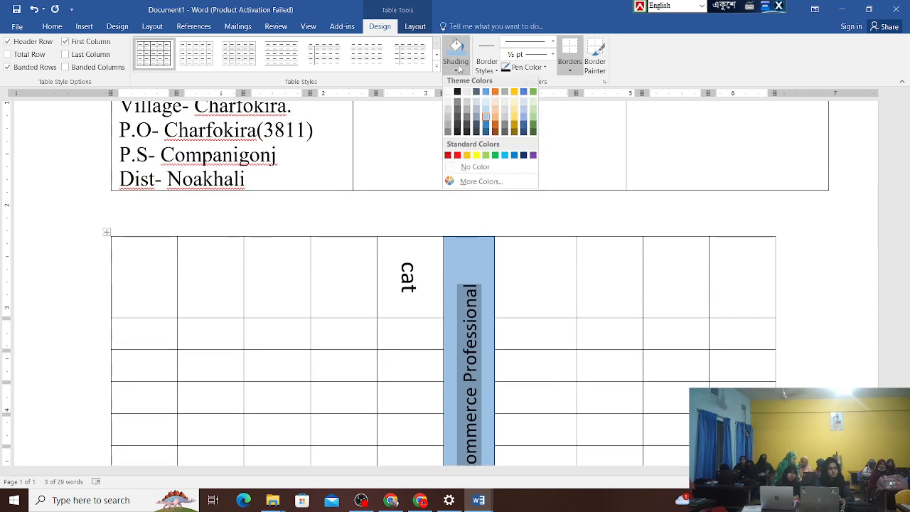
click(497, 121)
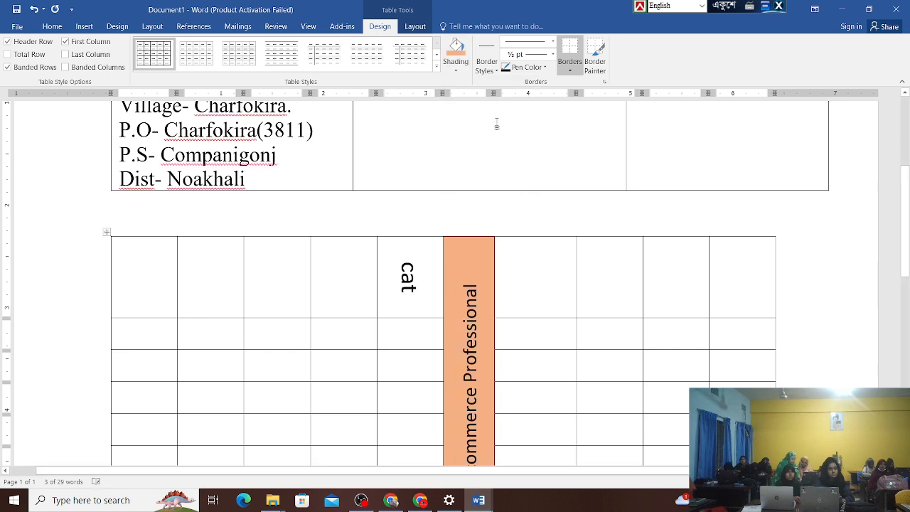
- Select the merged cell's text and set its font colour to dark green
scroll(455, 285, down, 3)
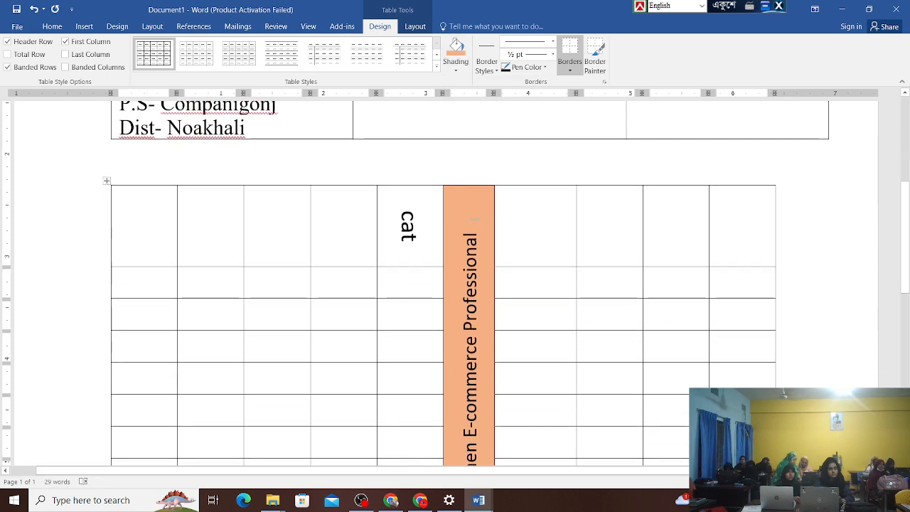
scroll(485, 276, down, 5)
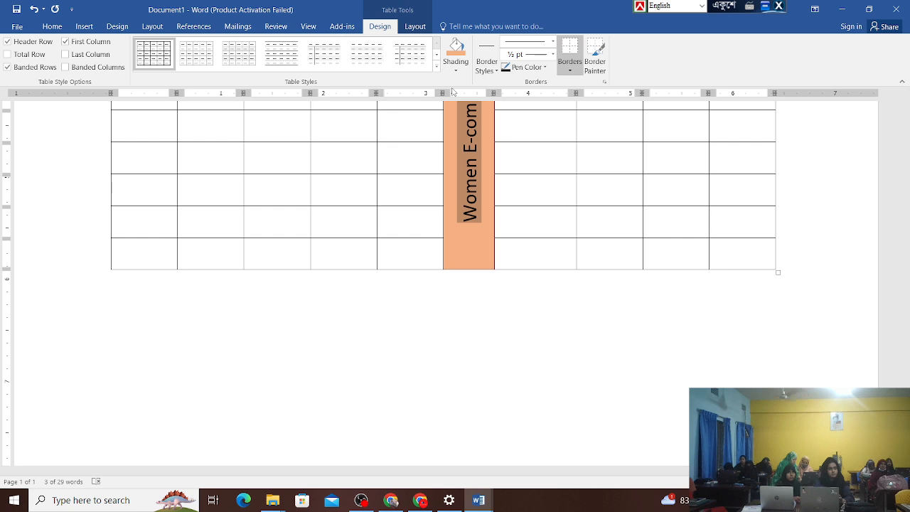
click(51, 26)
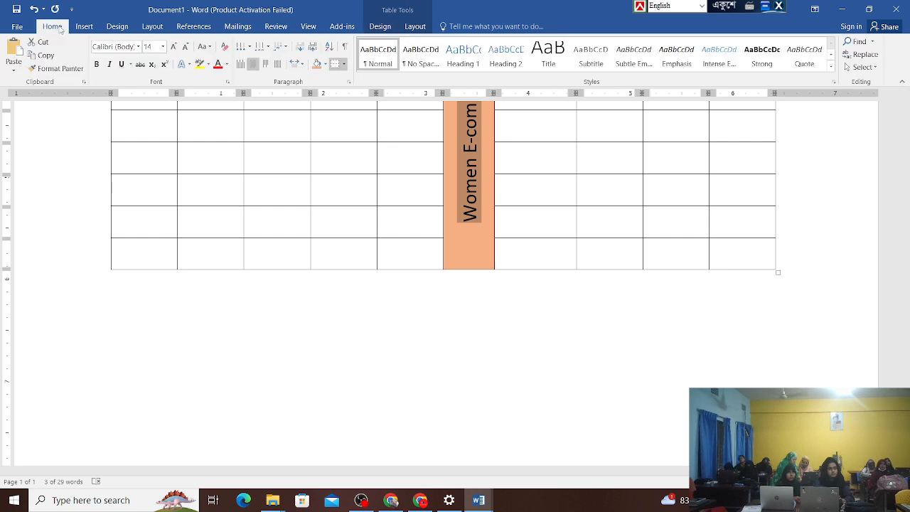
click(228, 65)
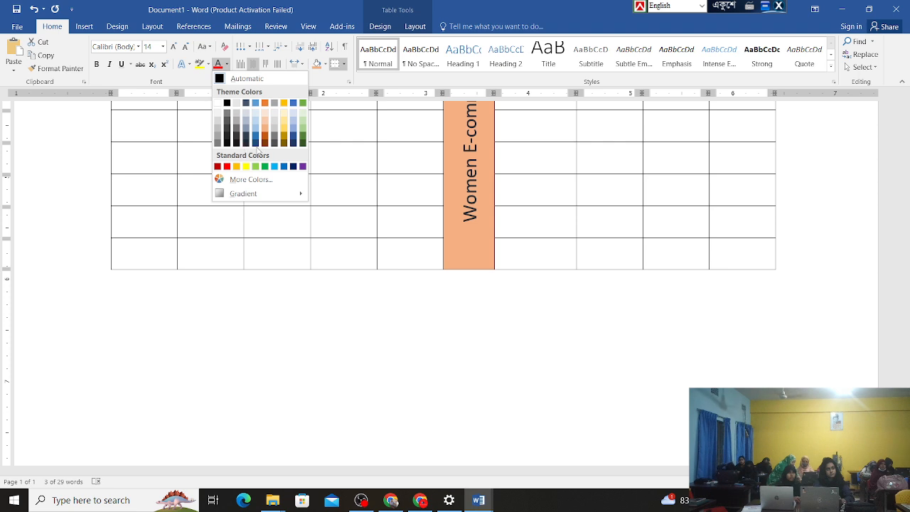
click(302, 141)
- Delete the word "cat" from the first-row cell of the fifth column
scroll(537, 314, up, 10)
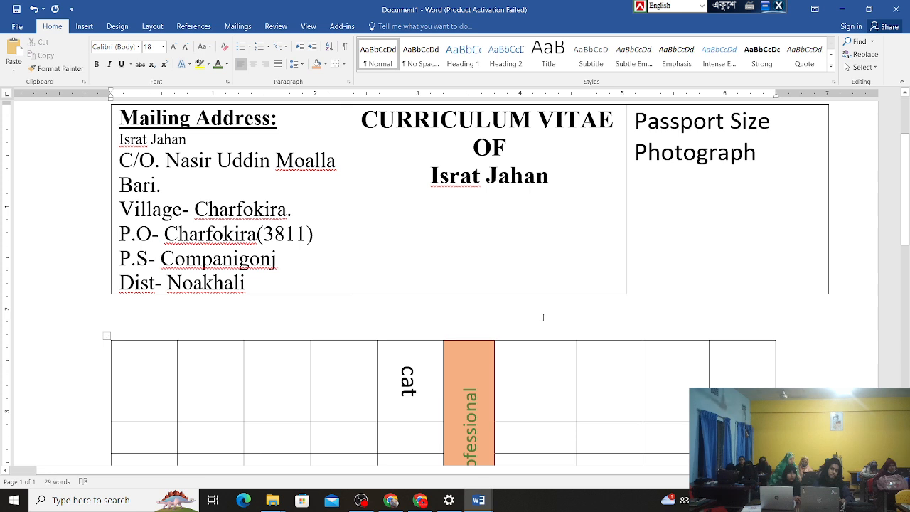
scroll(542, 317, down, 5)
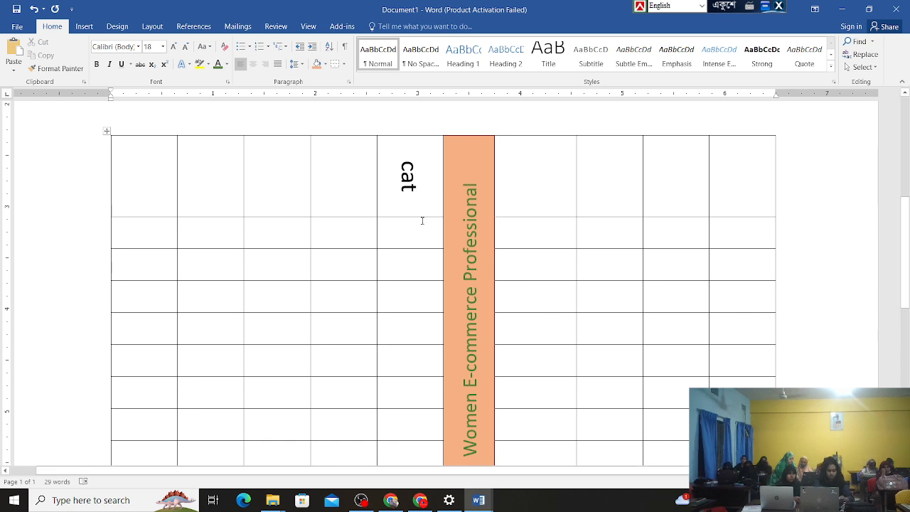
scroll(422, 220, down, 2)
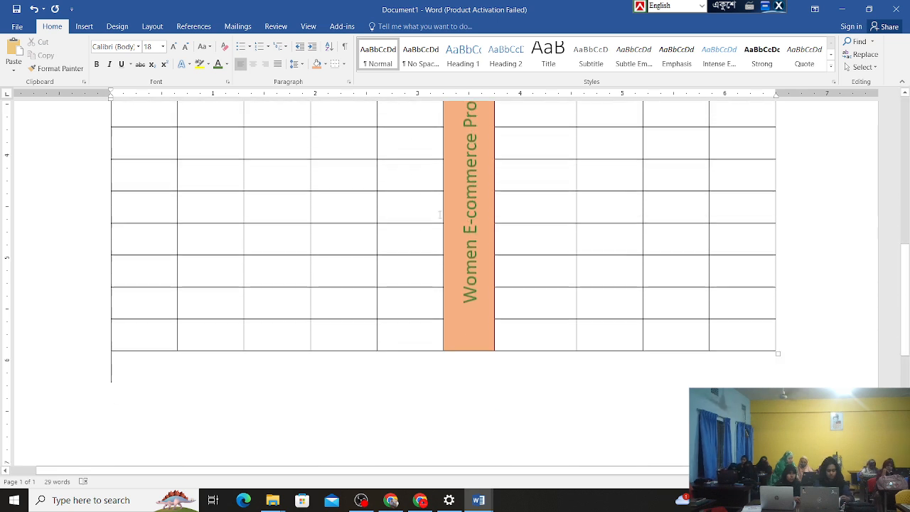
click(530, 185)
scroll(520, 201, up, 4)
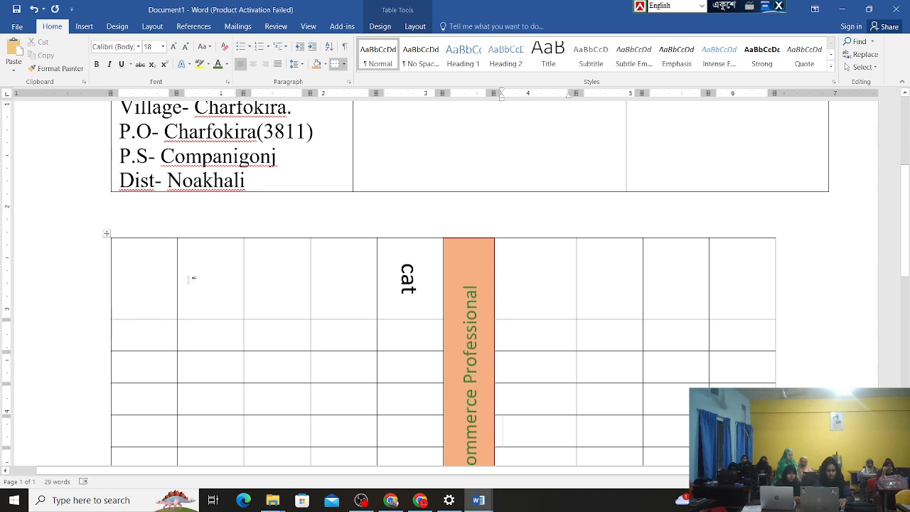
double_click(408, 277)
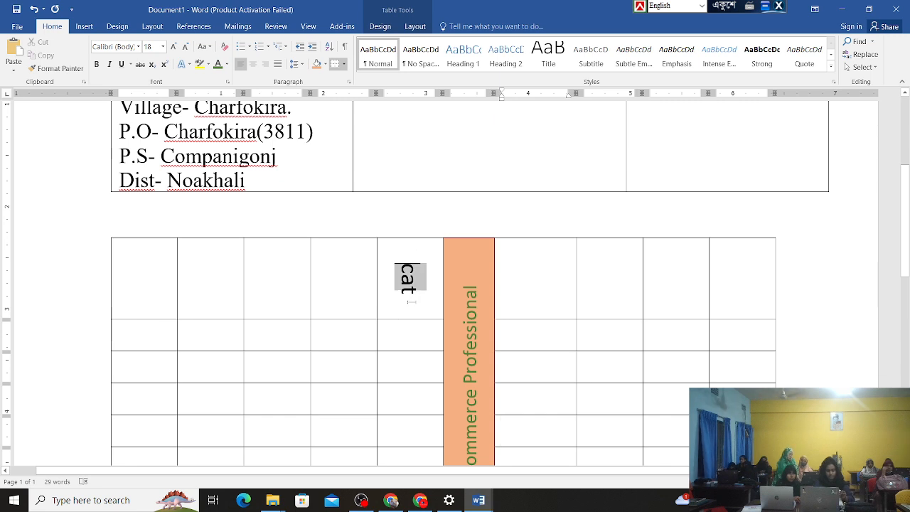
key(BackSpace)
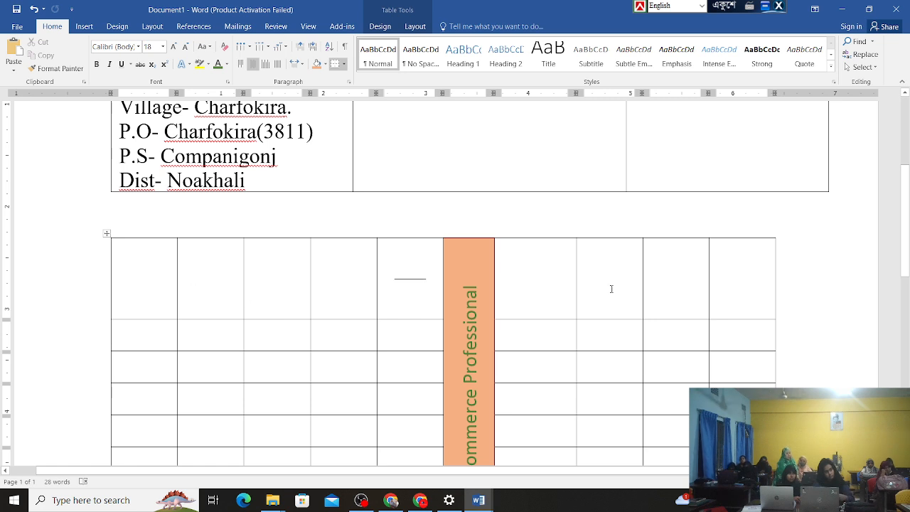
- Select all cells of the ten-column table and AutoFit its columns to their contents
scroll(344, 389, down, 6)
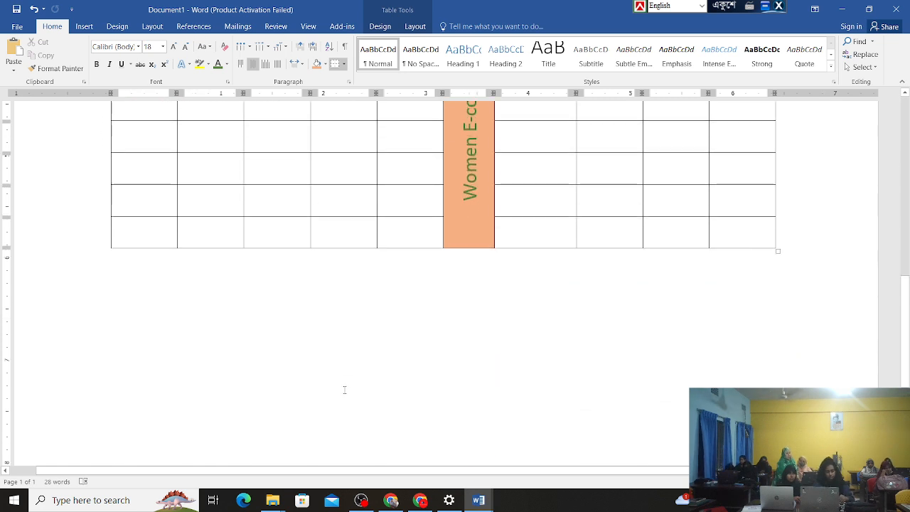
scroll(344, 389, up, 4)
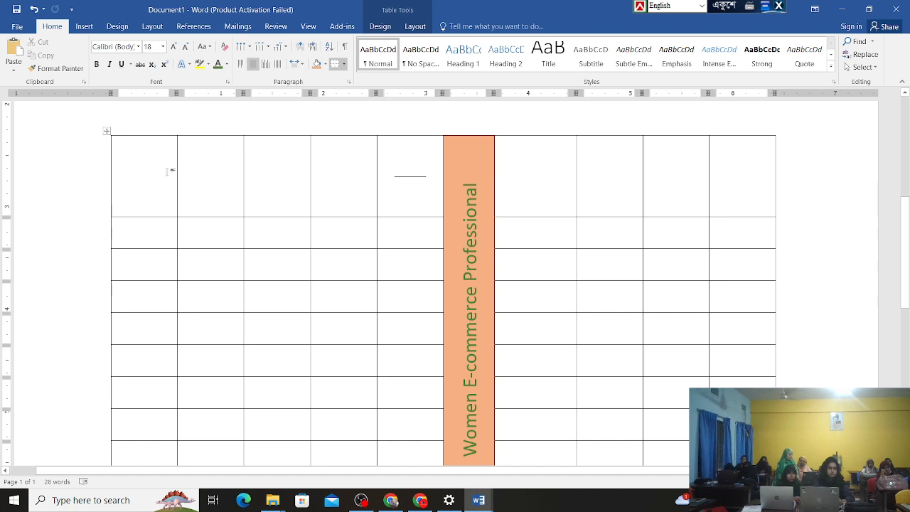
drag(171, 171, 687, 355)
scroll(522, 325, up, 9)
scroll(522, 325, down, 3)
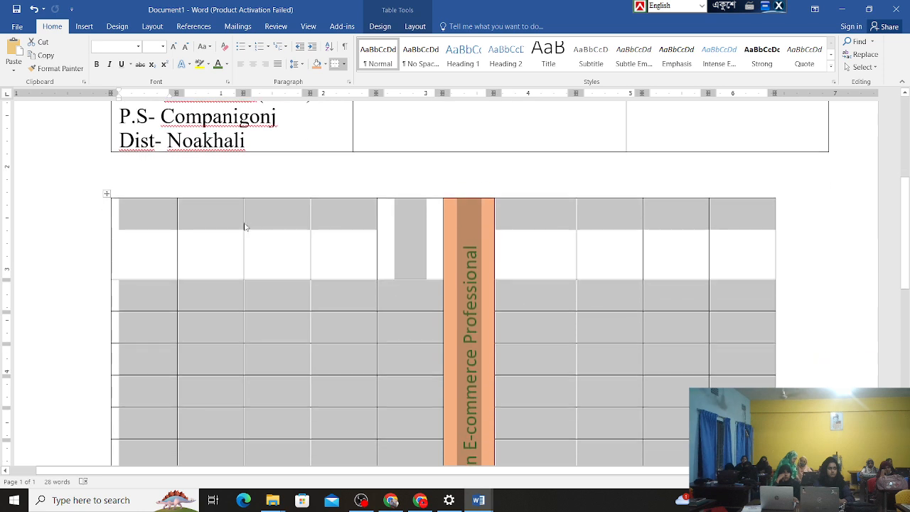
click(419, 28)
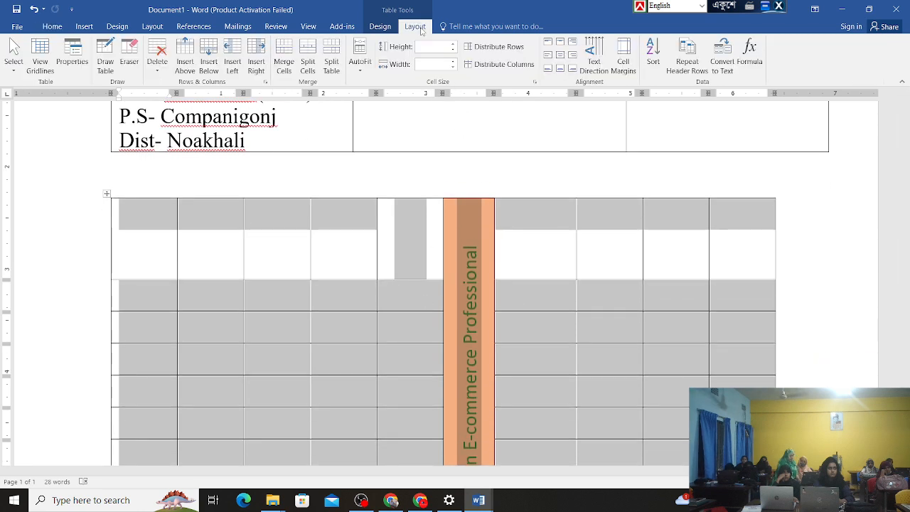
click(362, 63)
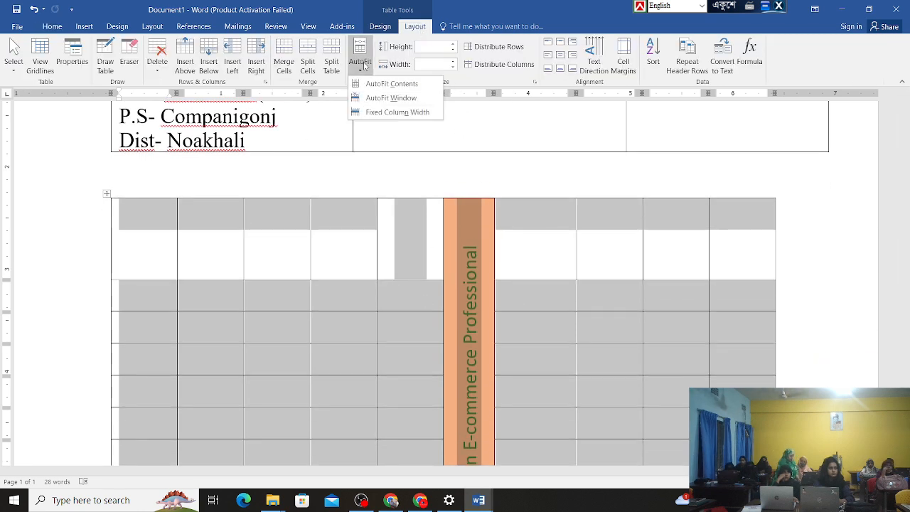
click(405, 84)
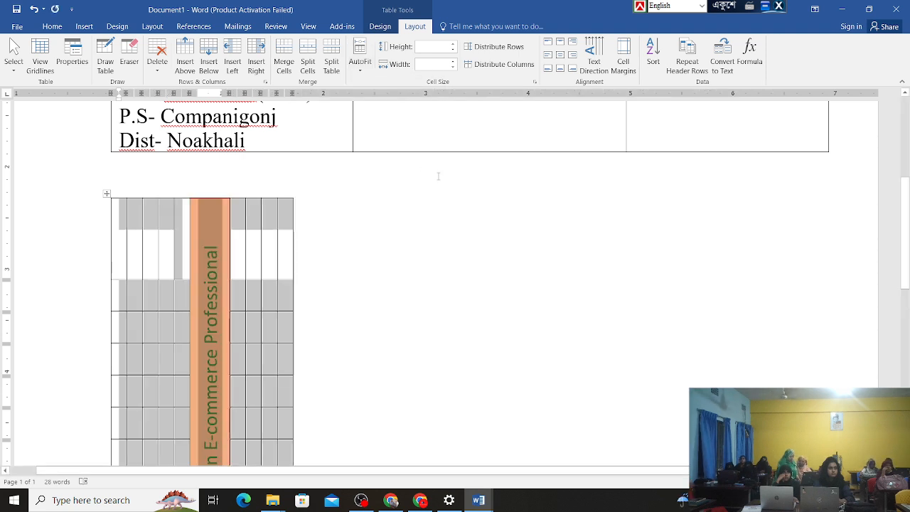
- Undo the AutoFit to contents and distribute the ten-column table's rows evenly
key(ctrl+z)
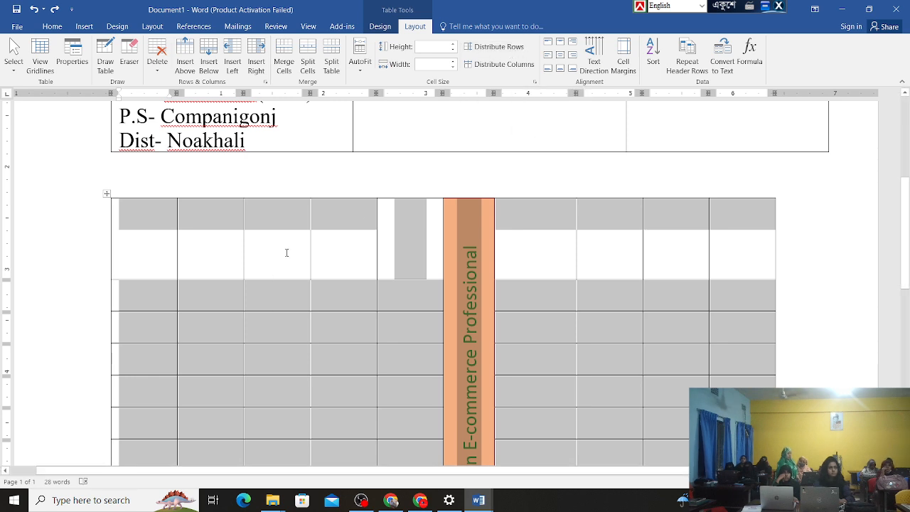
click(490, 48)
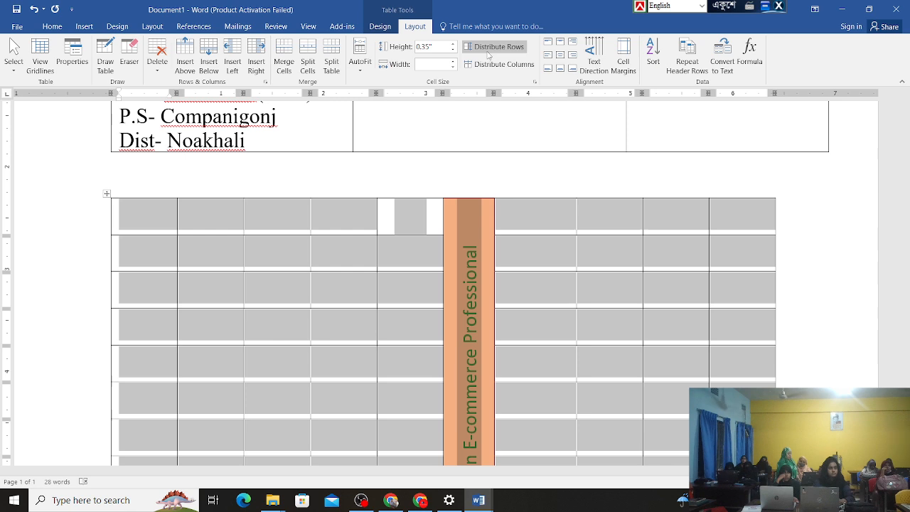
click(564, 221)
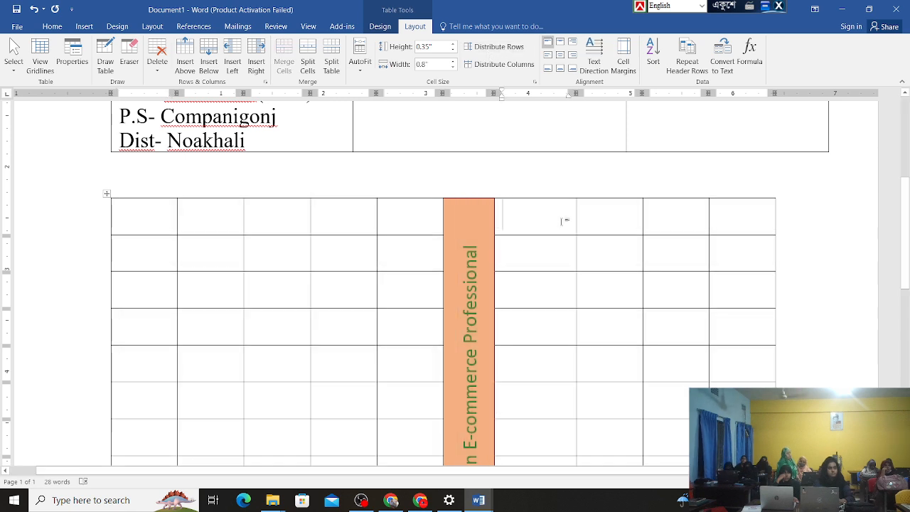
- Make the column widths uneven by widening the second and ninth columns and narrowing the first and seventh
scroll(673, 241, down, 2)
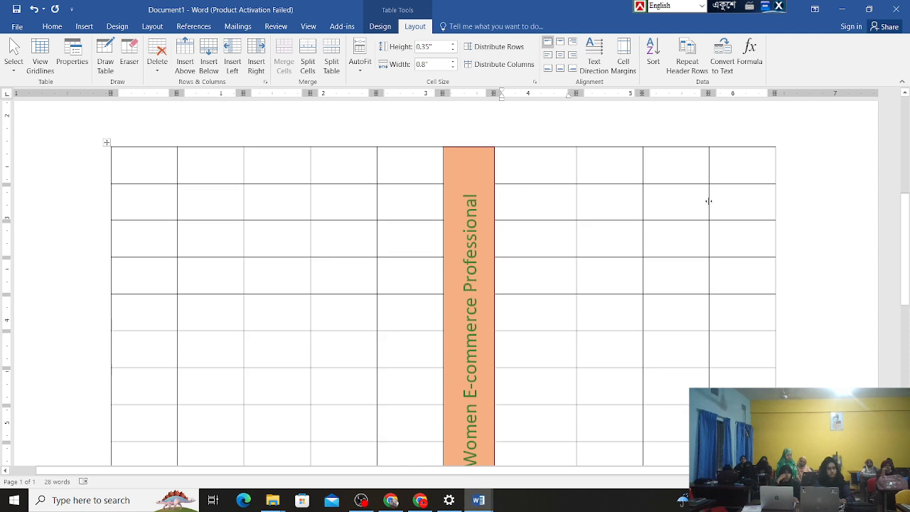
drag(708, 201, 750, 201)
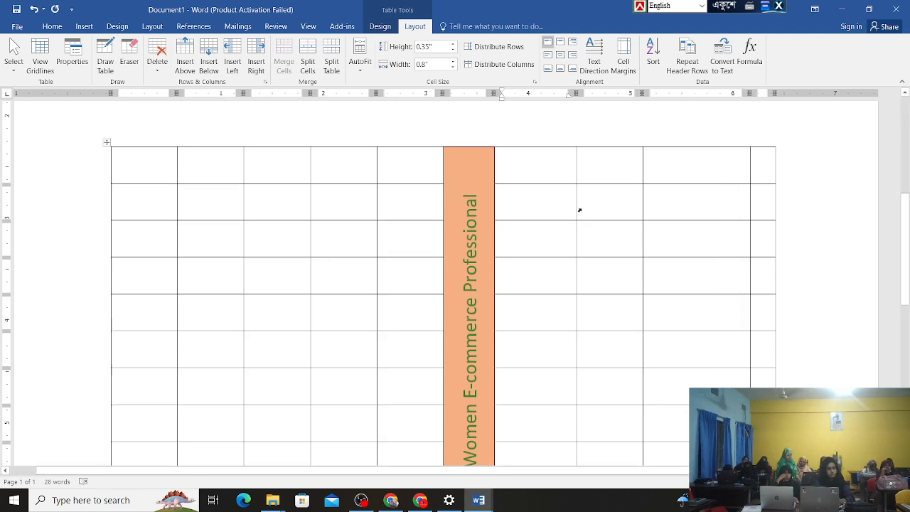
drag(575, 206, 552, 211)
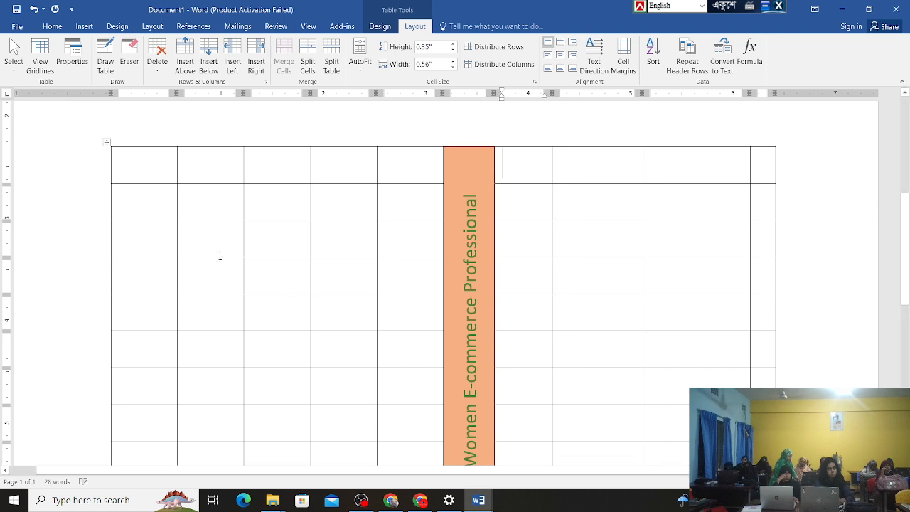
drag(243, 242, 277, 239)
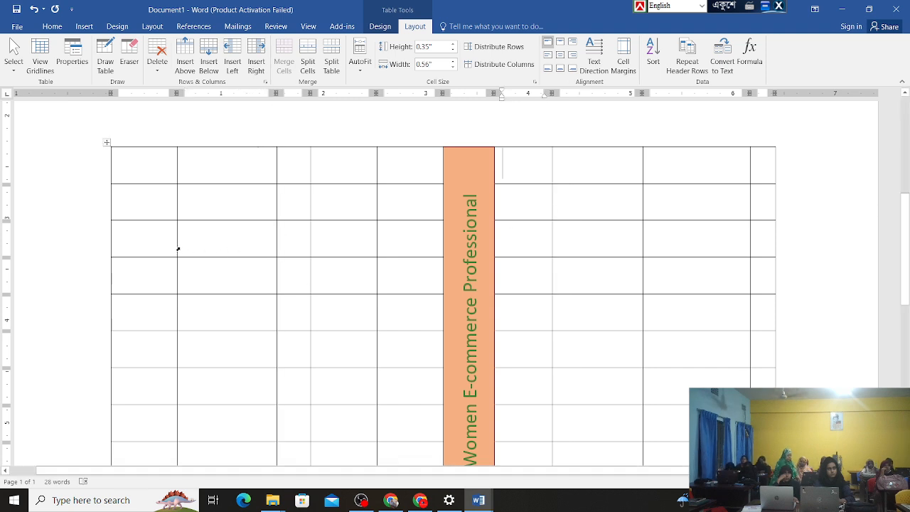
drag(174, 249, 149, 254)
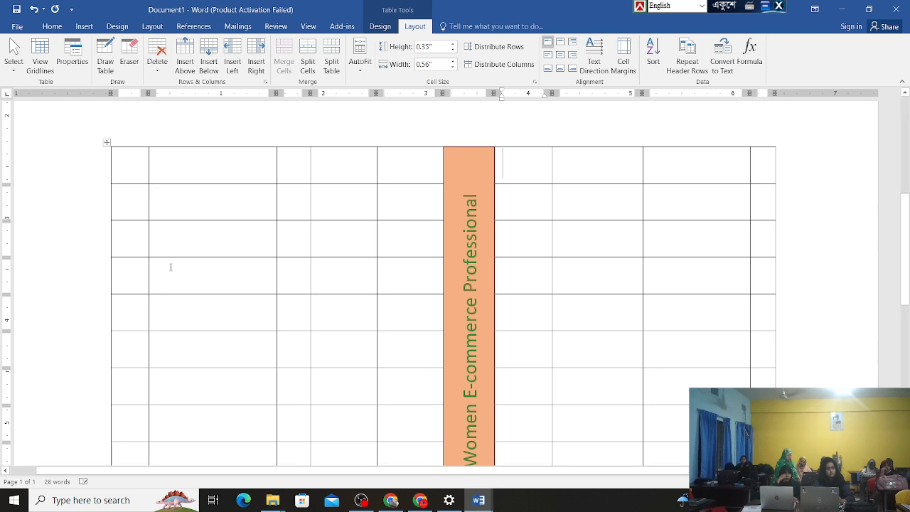
drag(134, 164, 120, 459)
drag(711, 455, 763, 412)
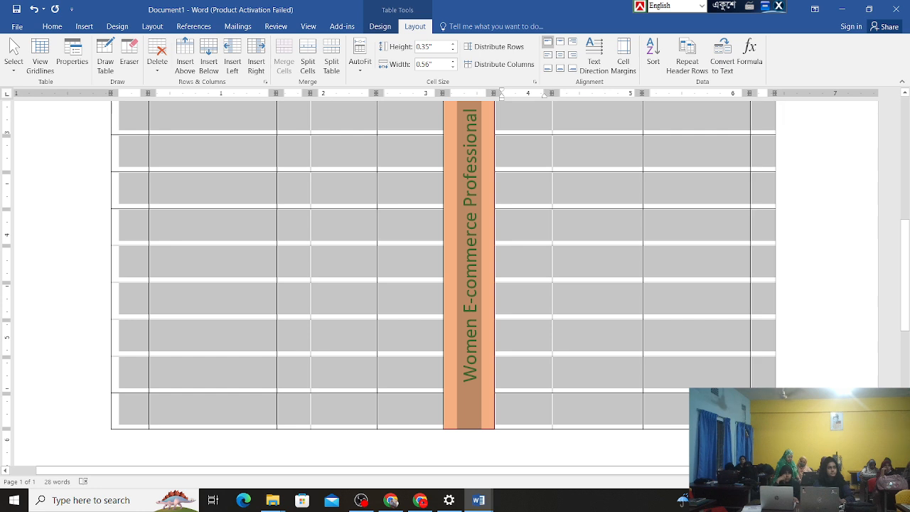
click(400, 10)
click(429, 27)
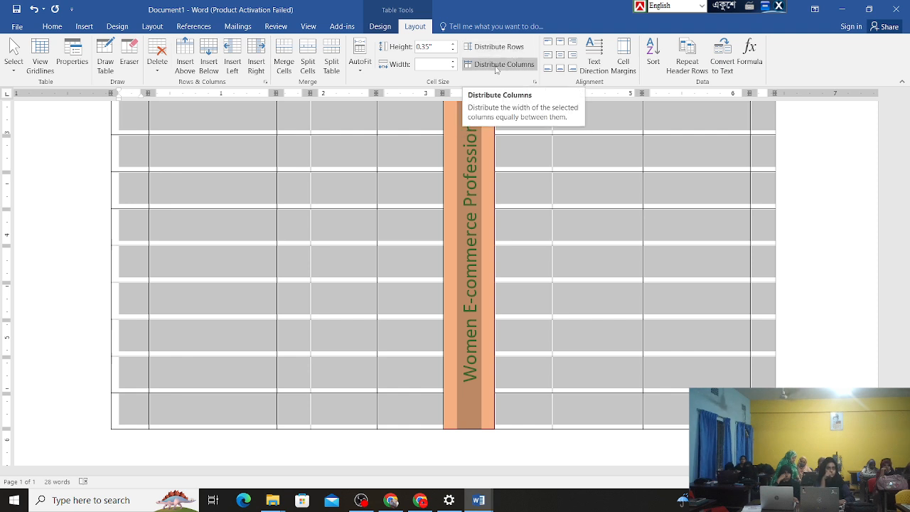
scroll(573, 254, up, 3)
click(192, 347)
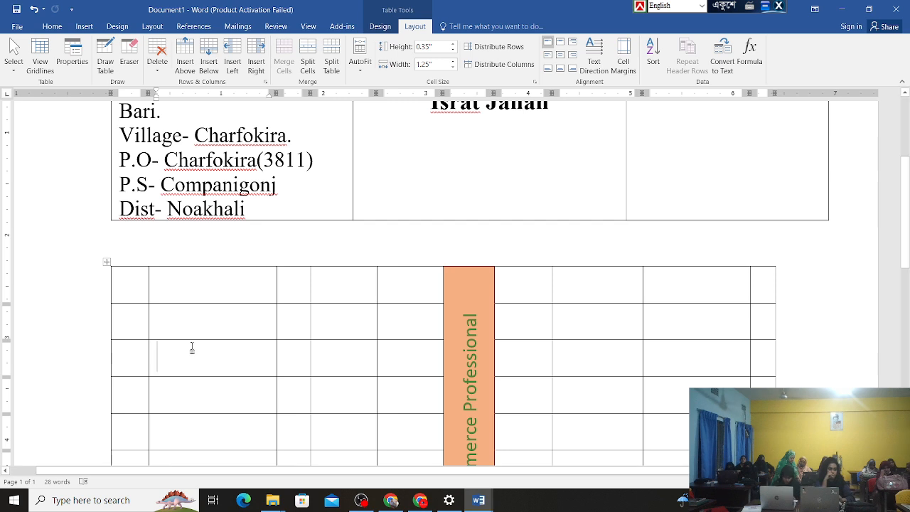
- Select all cells of the ten-column table and distribute its columns to equal widths
scroll(191, 347, down, 3)
drag(134, 179, 764, 462)
drag(741, 395, 753, 373)
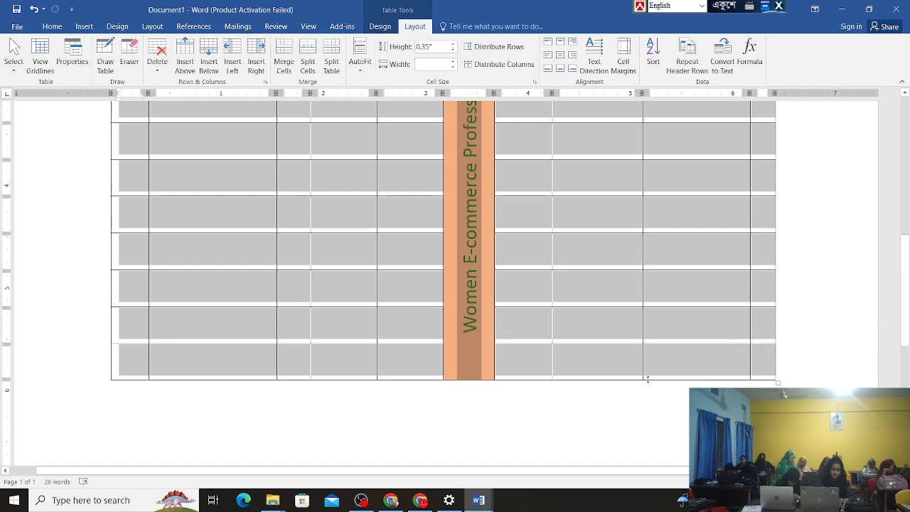
click(510, 63)
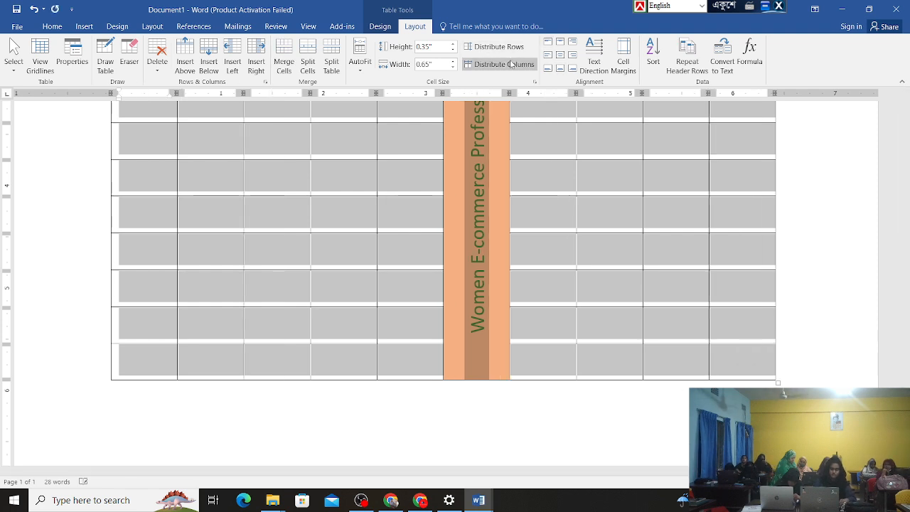
scroll(345, 205, up, 4)
click(336, 295)
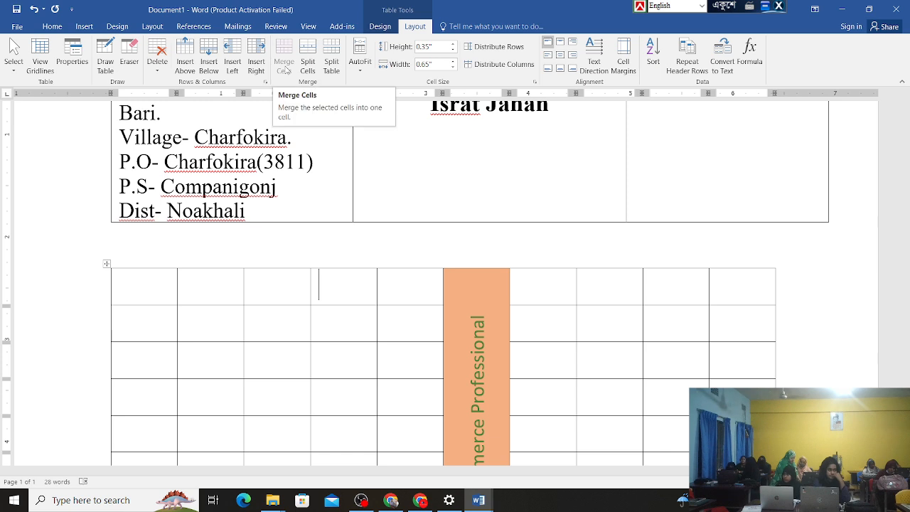
- Merge the first five cells of the ten-column table's second row into one cell
scroll(176, 295, down, 3)
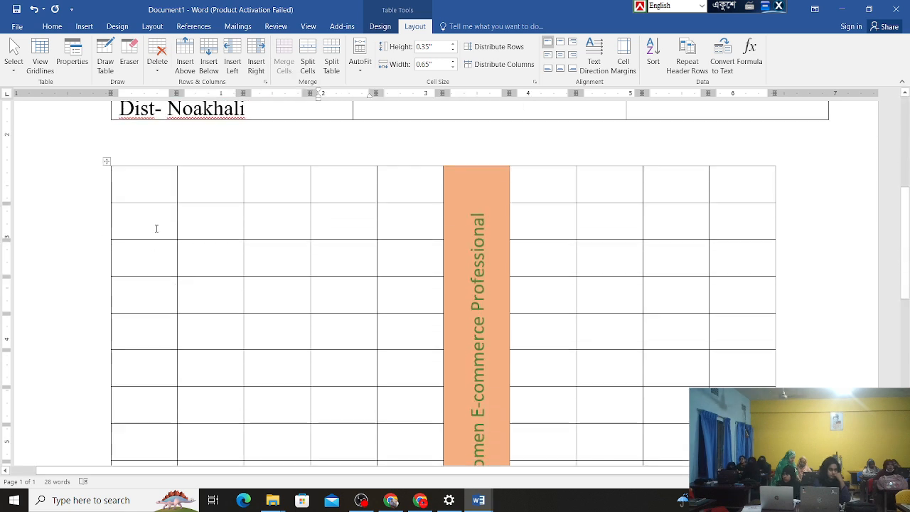
drag(158, 228, 379, 206)
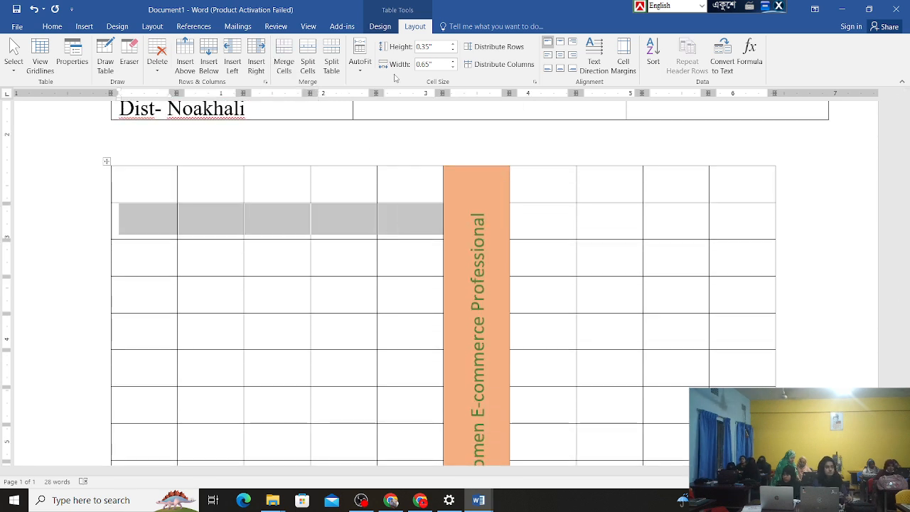
click(285, 65)
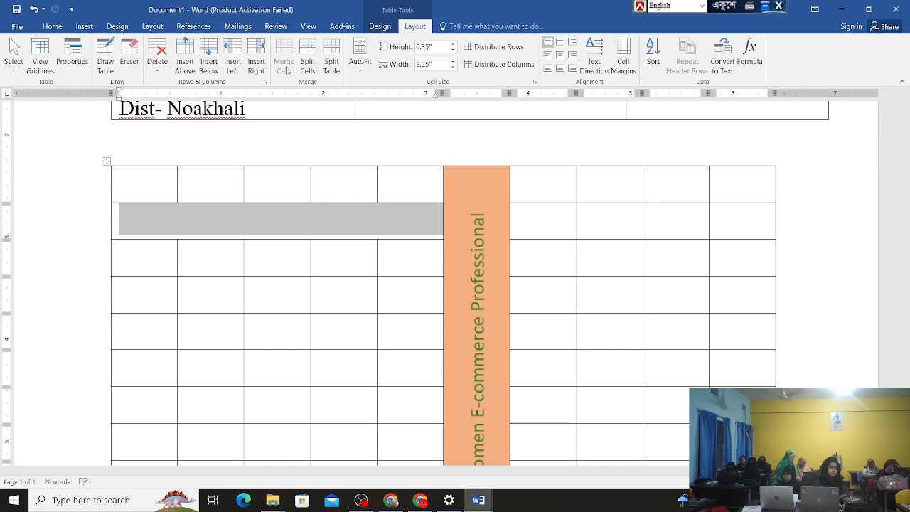
click(355, 259)
- Merge the first two cells of the ten-column table's sixth row
scroll(355, 260, down, 3)
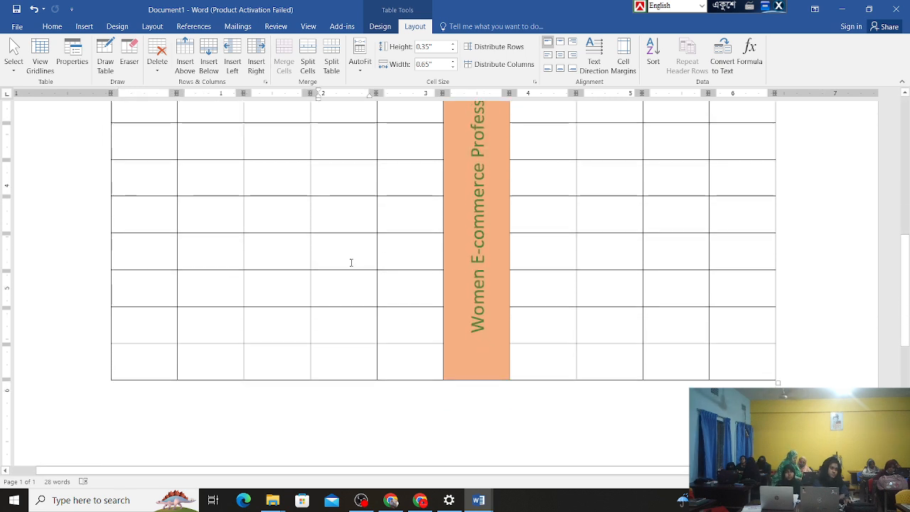
drag(211, 267, 142, 267)
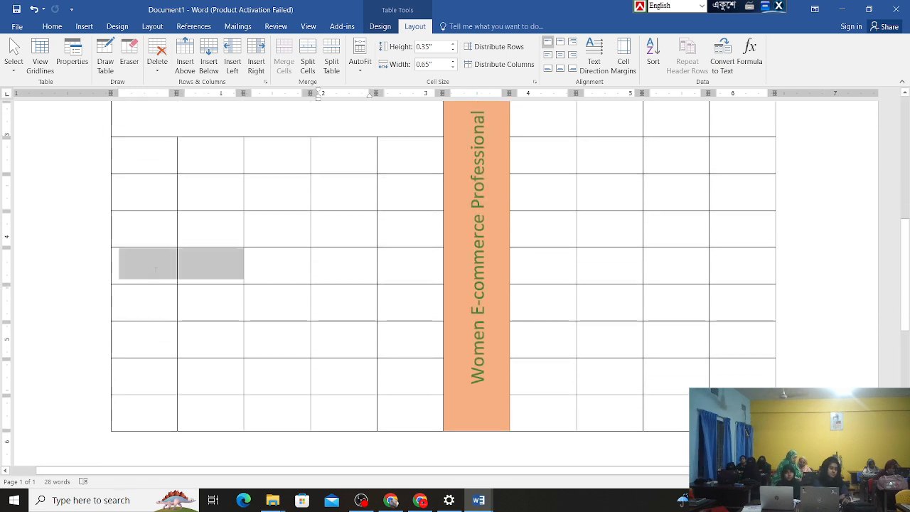
click(284, 66)
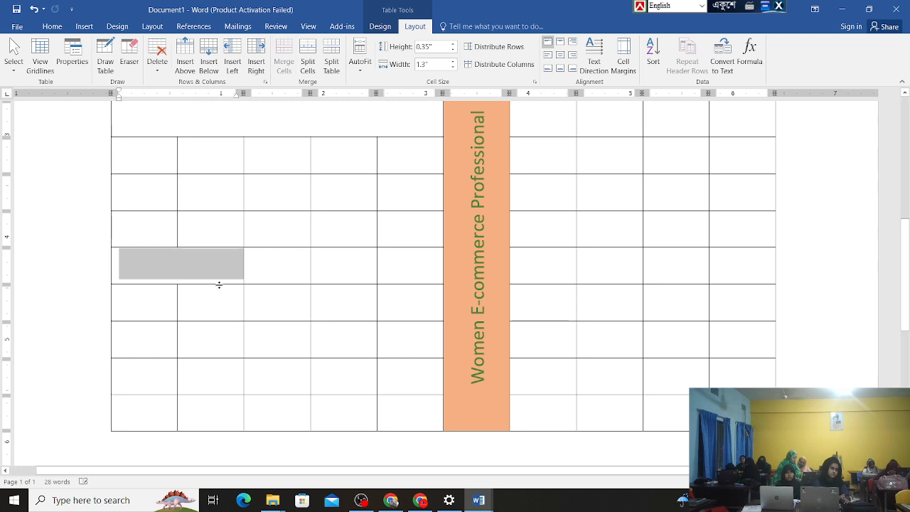
- Merge the eighth and ninth cells in the fourth row of the table with the orange column
click(202, 308)
scroll(232, 285, up, 4)
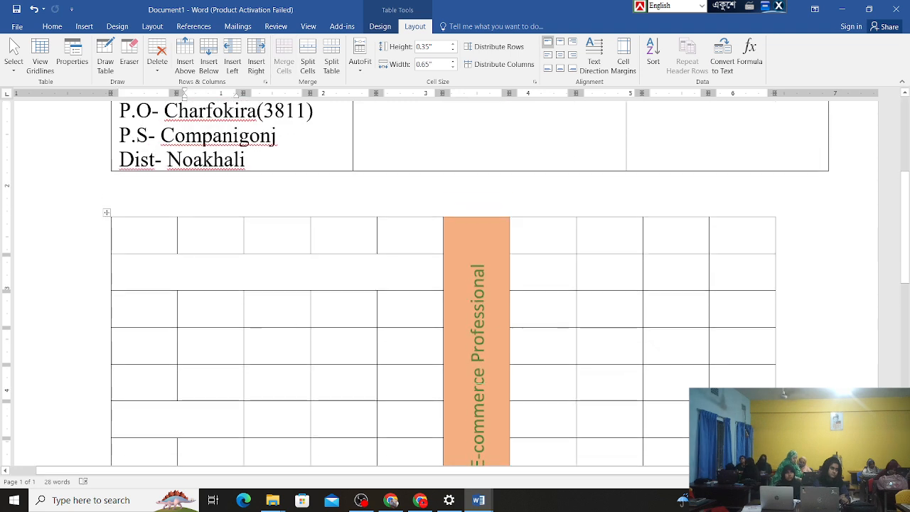
drag(634, 346, 702, 328)
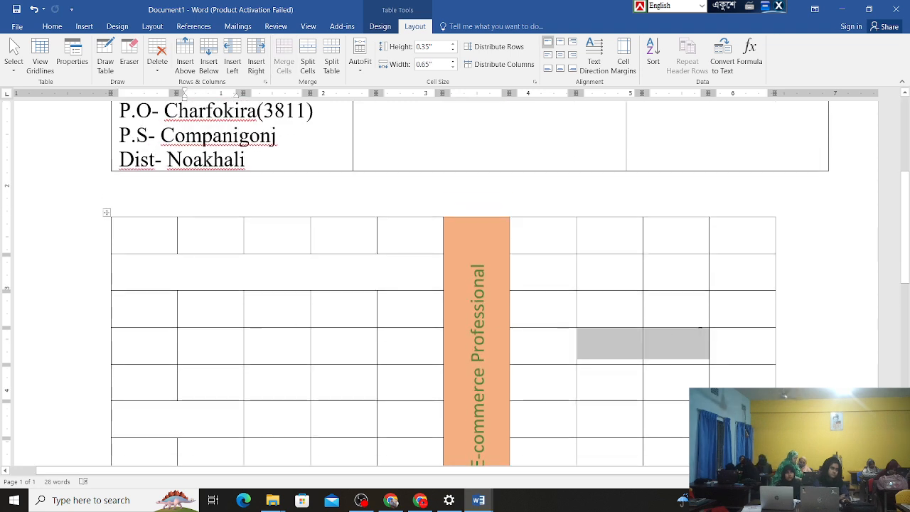
click(284, 60)
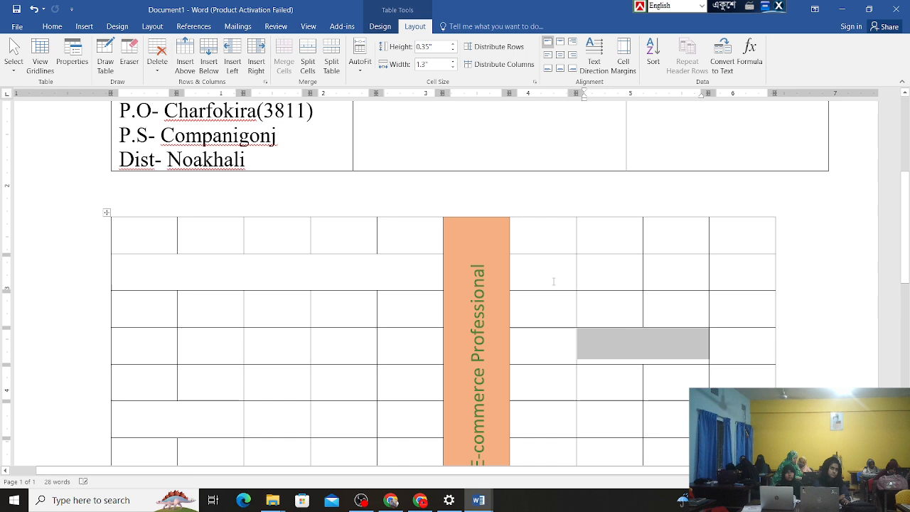
click(650, 380)
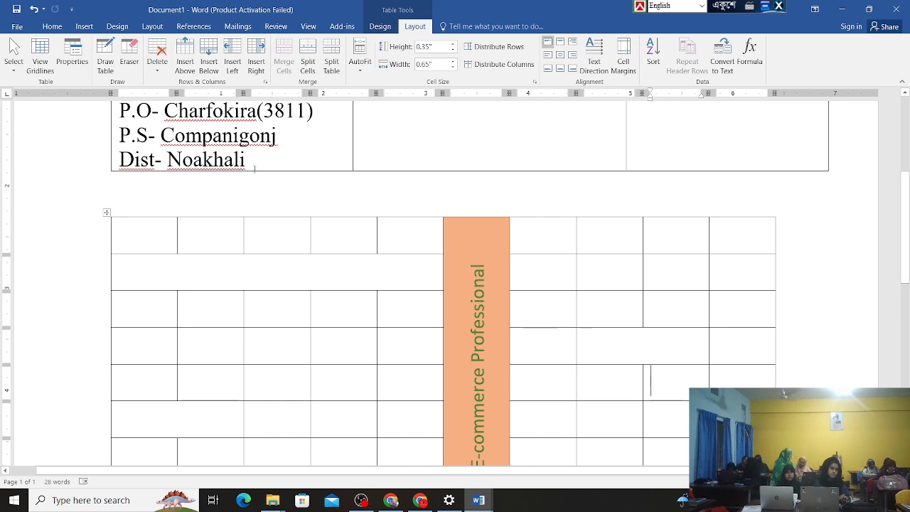
- Add three new rows at the end of the table with the orange column
scroll(255, 169, down, 3)
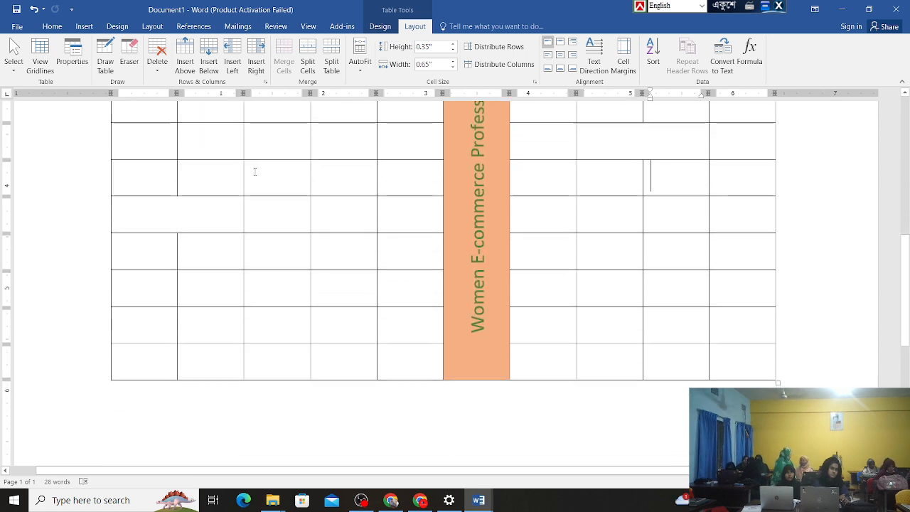
scroll(266, 216, up, 2)
scroll(267, 218, up, 3)
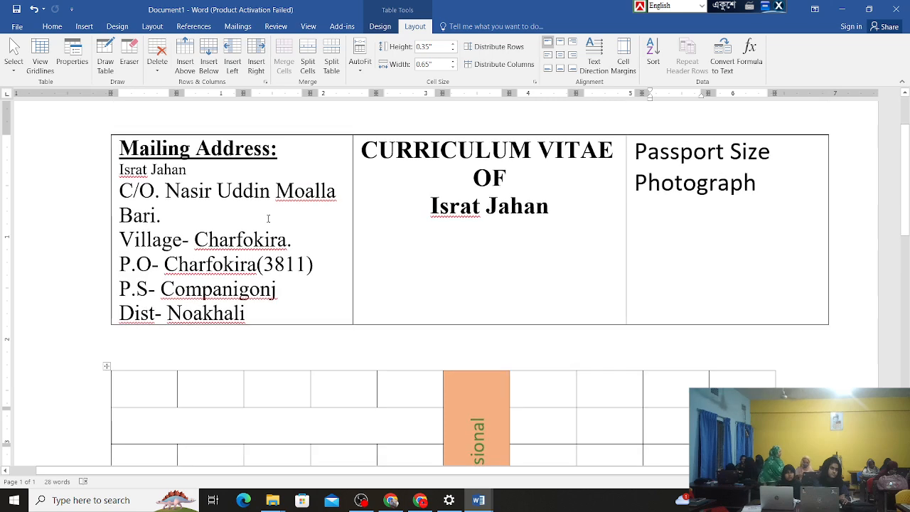
scroll(268, 219, down, 2)
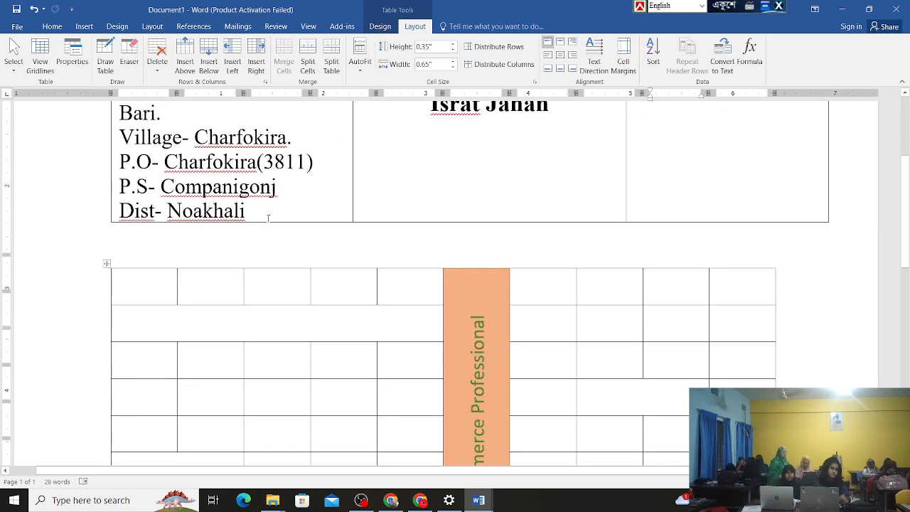
scroll(268, 213, down, 5)
click(795, 265)
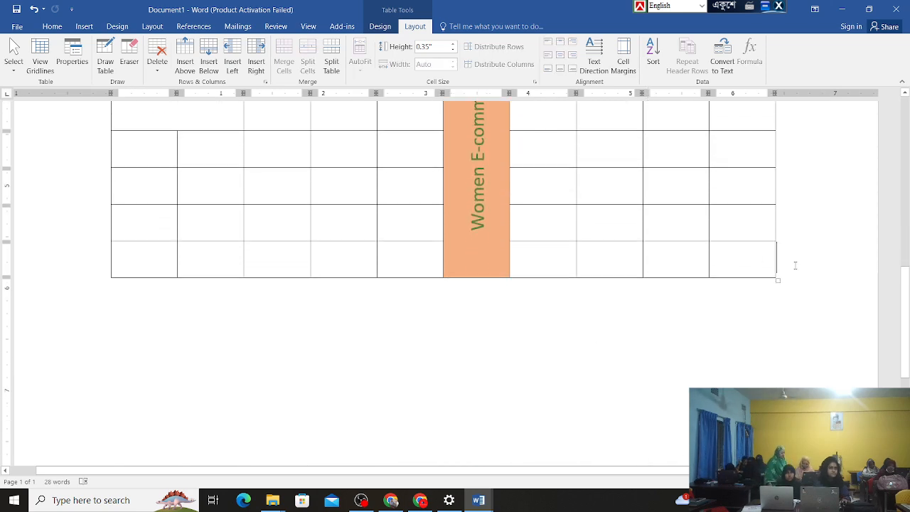
key(Return)
click(802, 281)
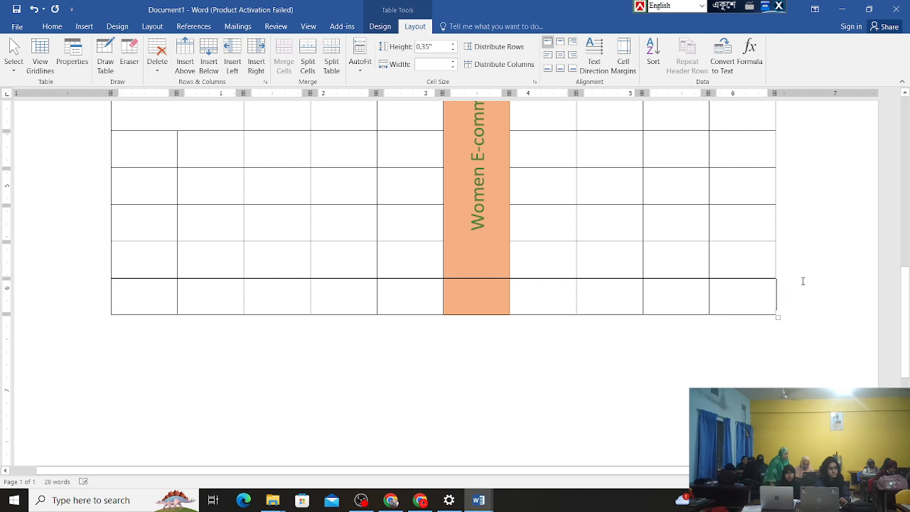
key(Return)
click(808, 313)
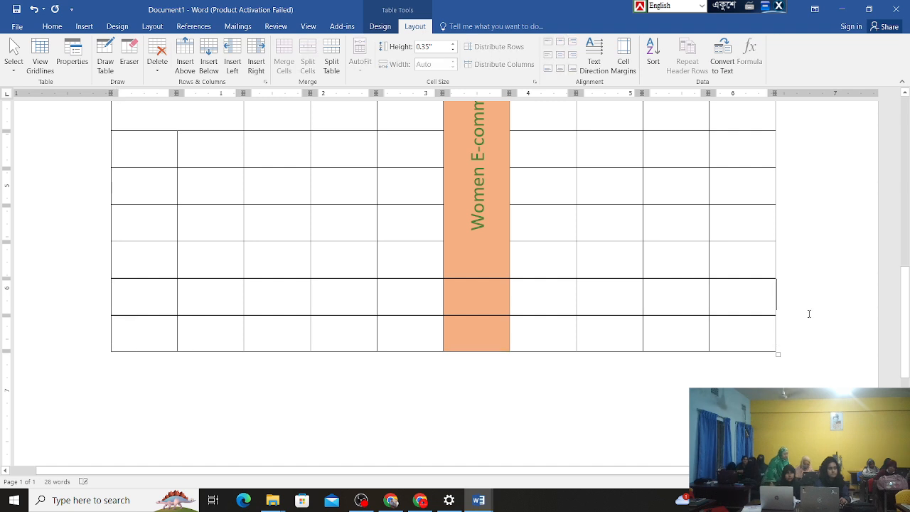
key(Return)
scroll(615, 310, down, 1)
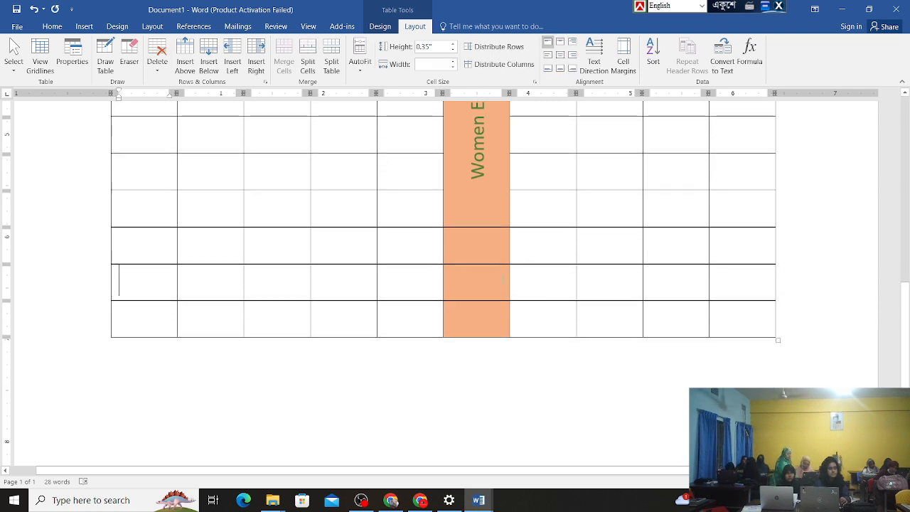
scroll(498, 294, up, 1)
click(169, 289)
drag(181, 289, 635, 373)
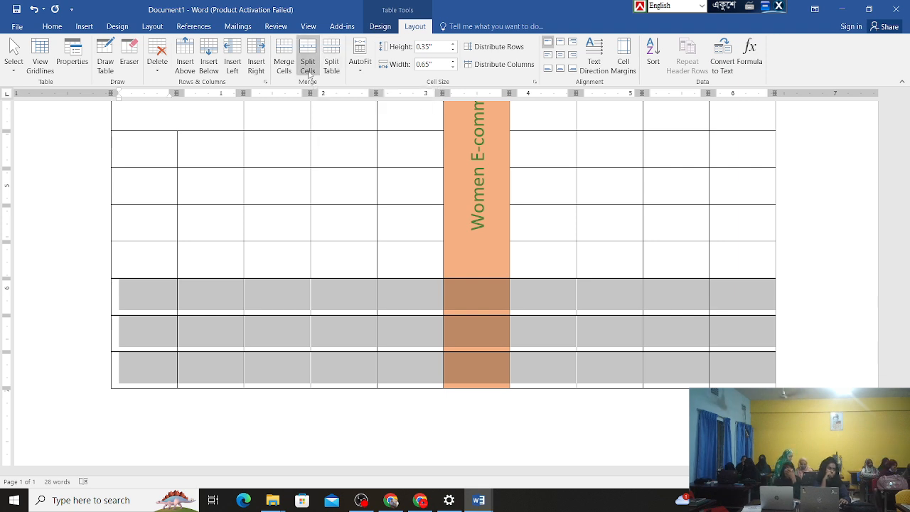
click(314, 212)
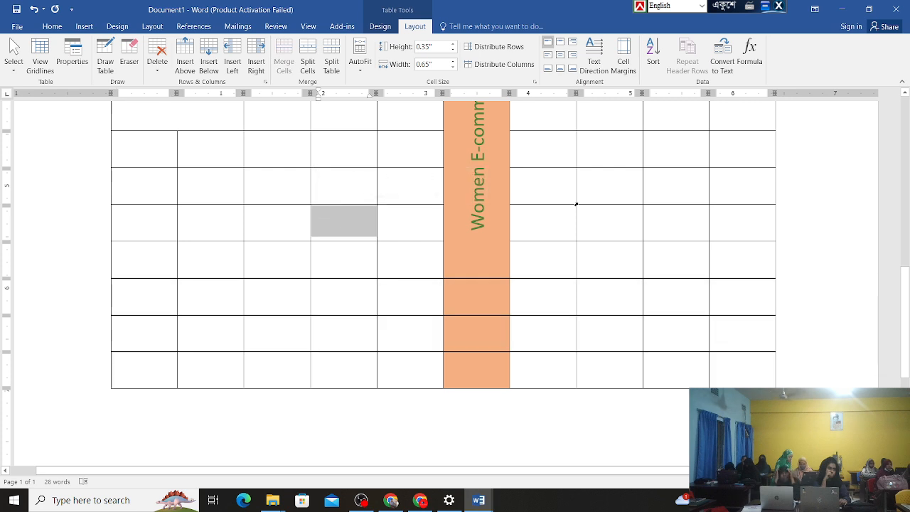
click(661, 218)
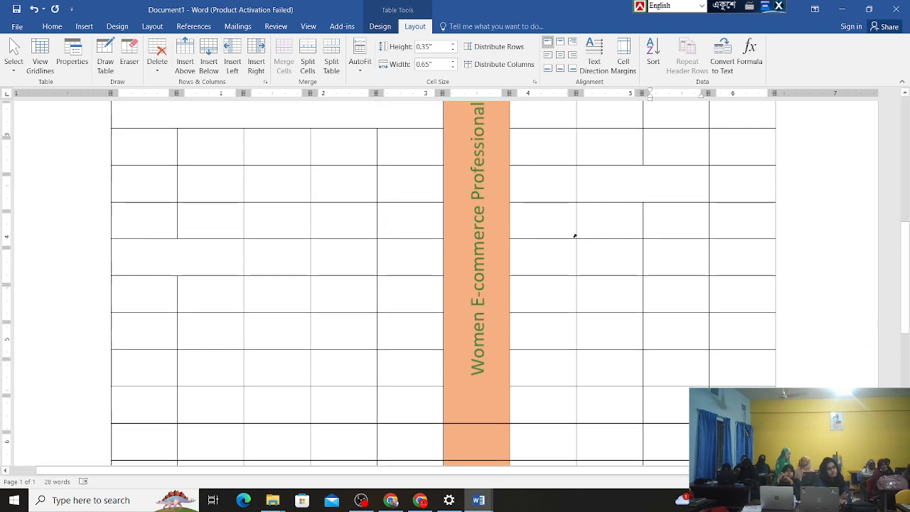
- Split the second cell of the table's fifth row into 2 columns and 2 rows
click(220, 229)
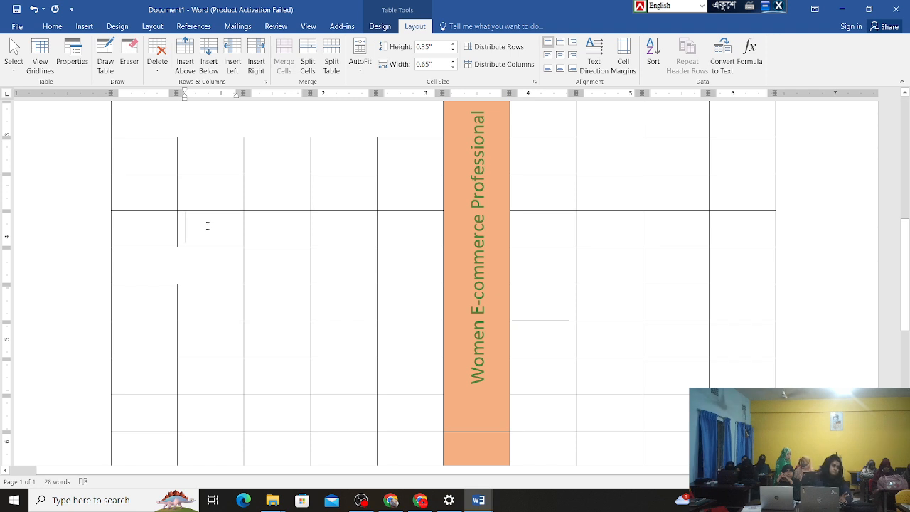
key(shift+Right)
key(shift+Right)
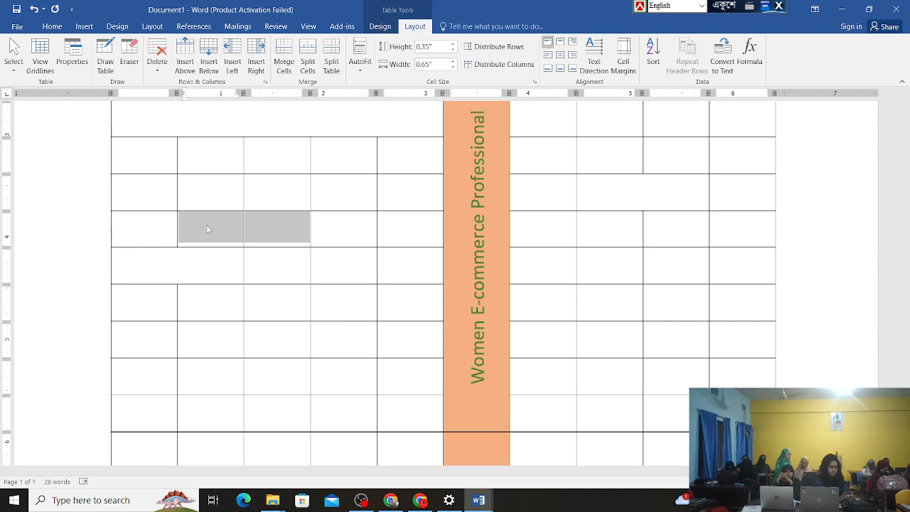
click(208, 227)
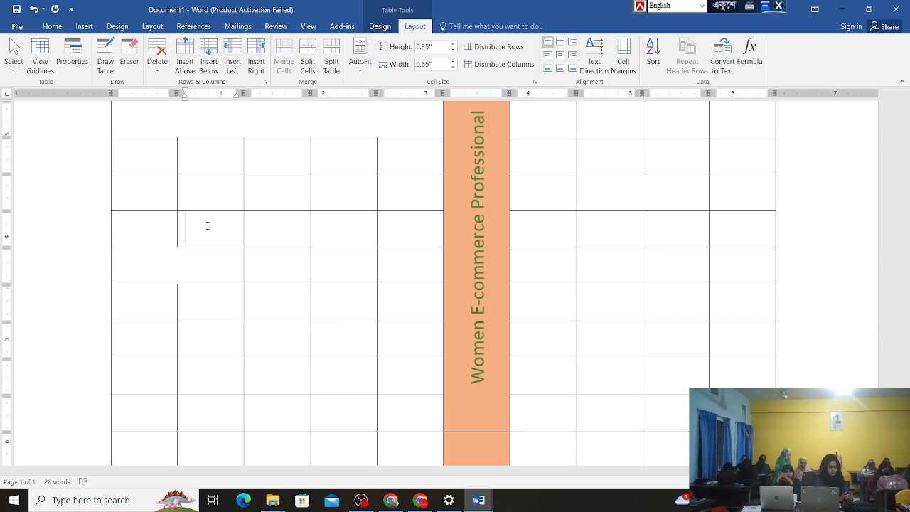
click(313, 69)
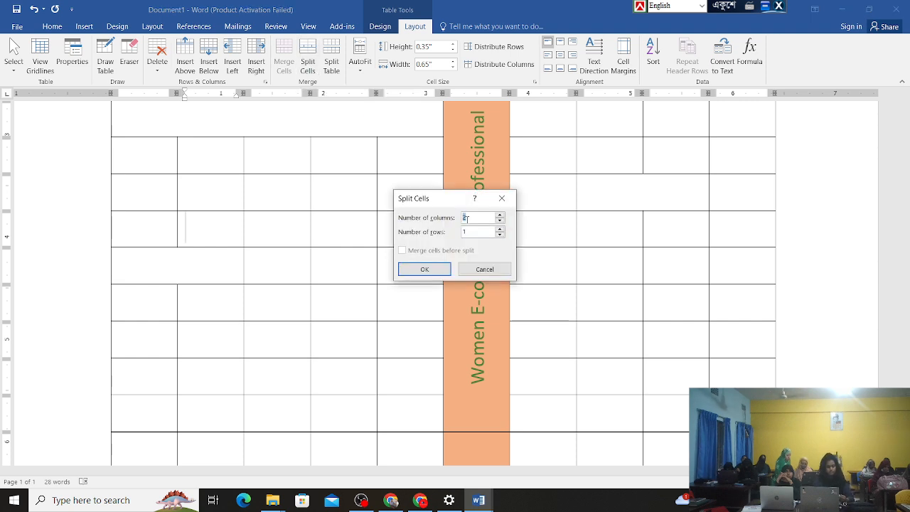
click(499, 229)
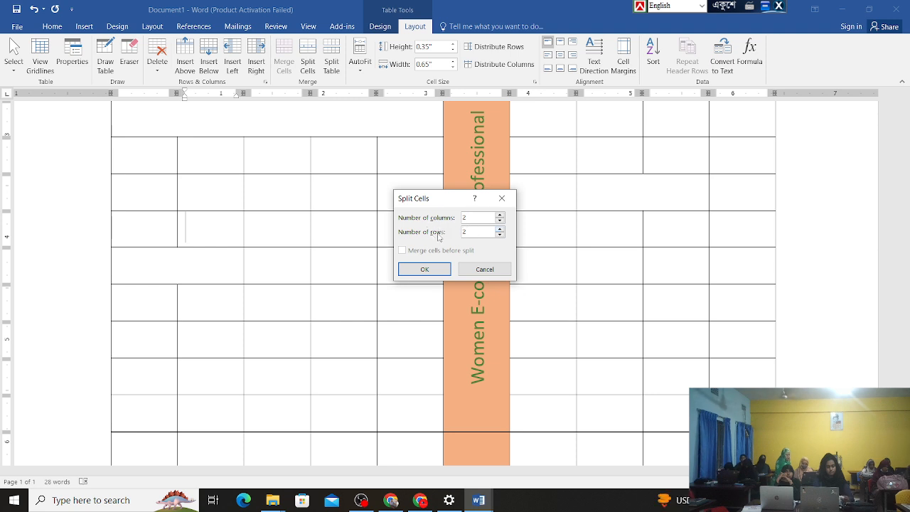
click(424, 269)
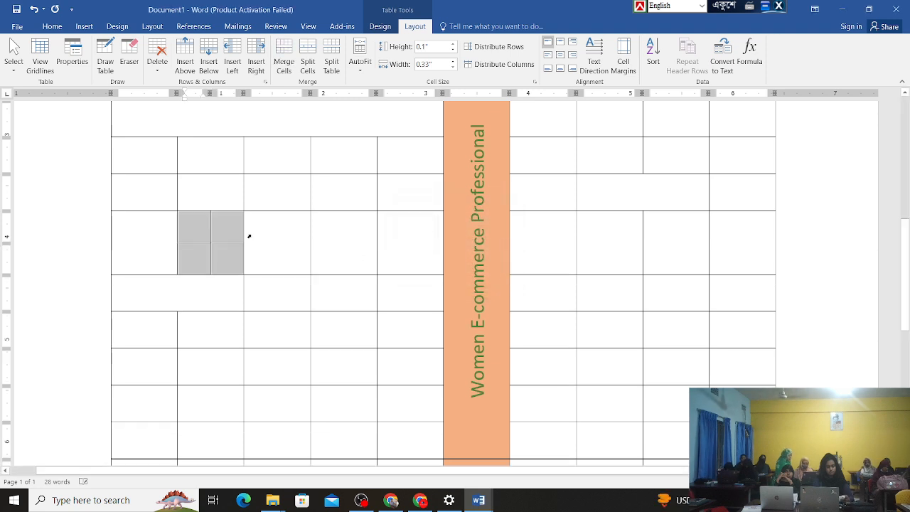
- Check the four small cells of the split second cell in the fifth row by placing the cursor in them
click(271, 236)
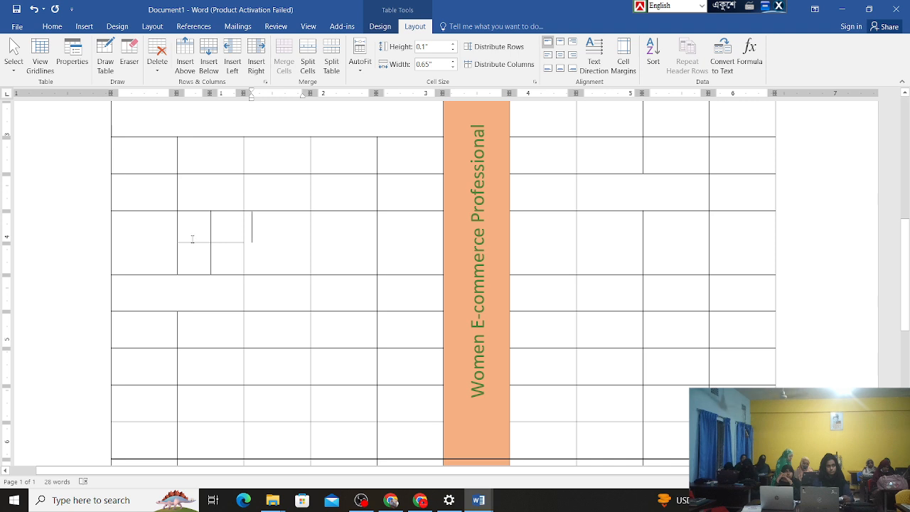
click(213, 233)
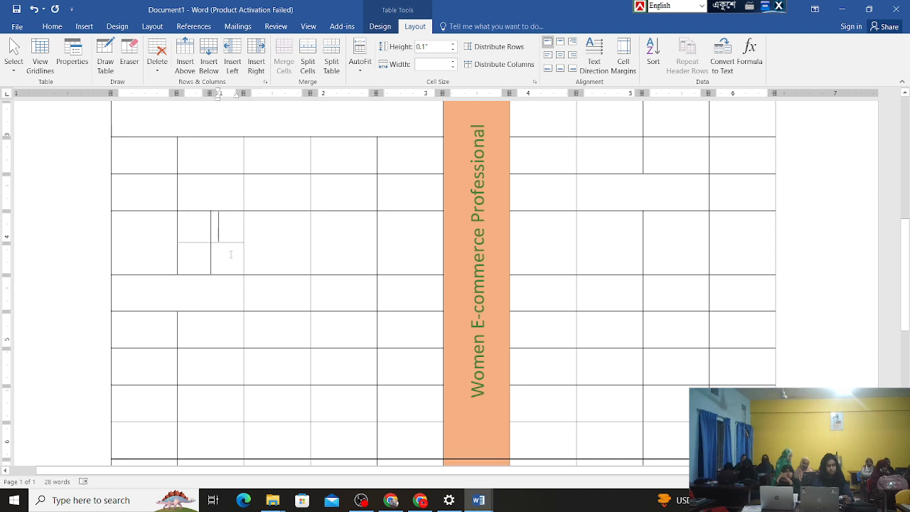
click(231, 255)
click(193, 255)
click(194, 235)
click(222, 233)
click(231, 257)
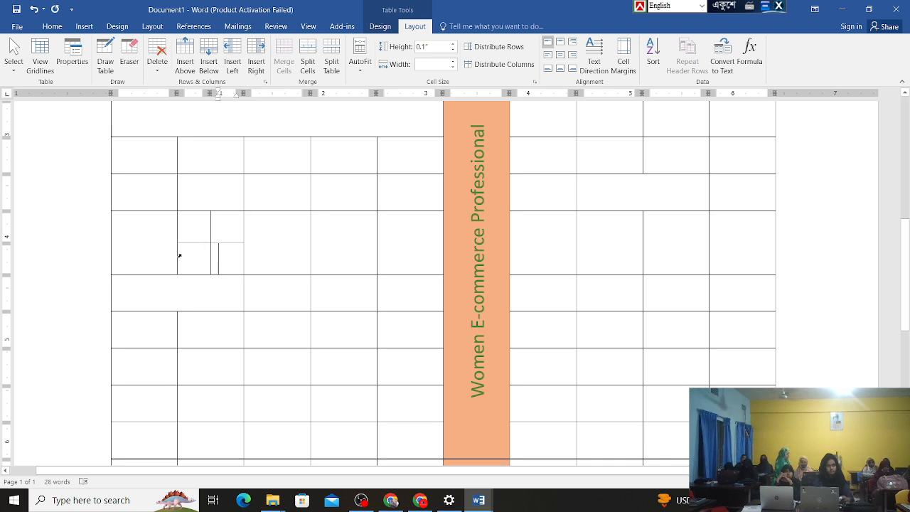
click(179, 256)
click(228, 255)
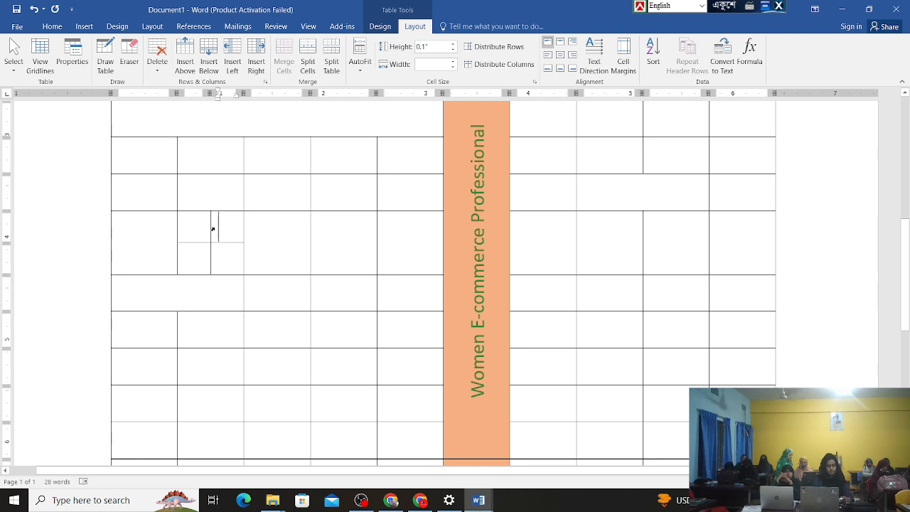
click(179, 223)
click(242, 231)
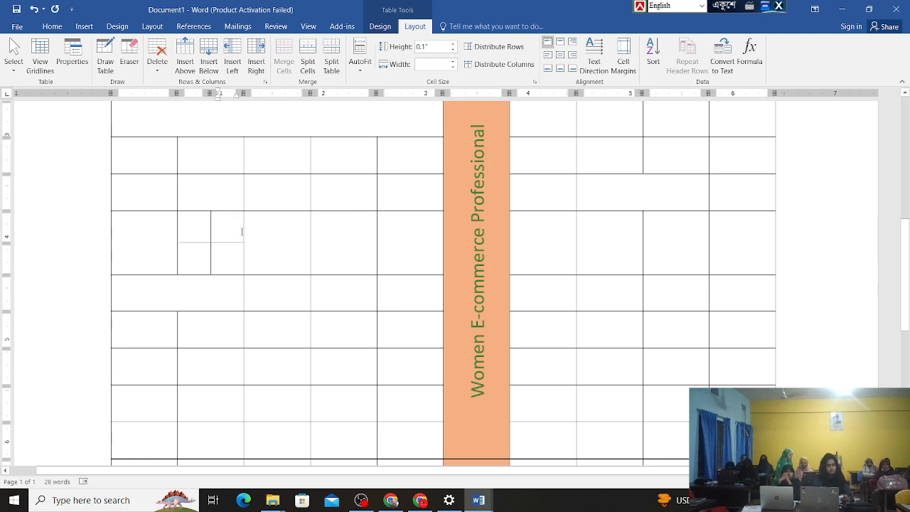
- Try to split the third cell of the fifth row using 1 column and 1 row
click(276, 235)
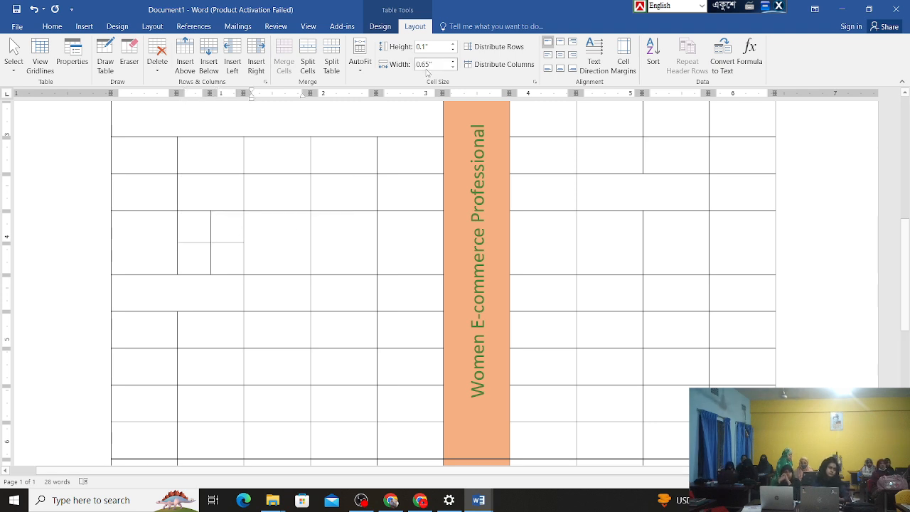
click(309, 66)
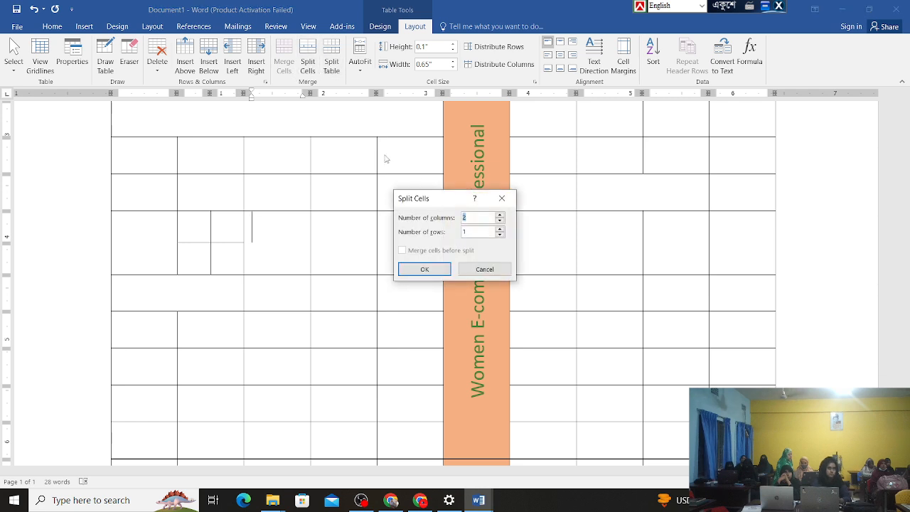
click(500, 221)
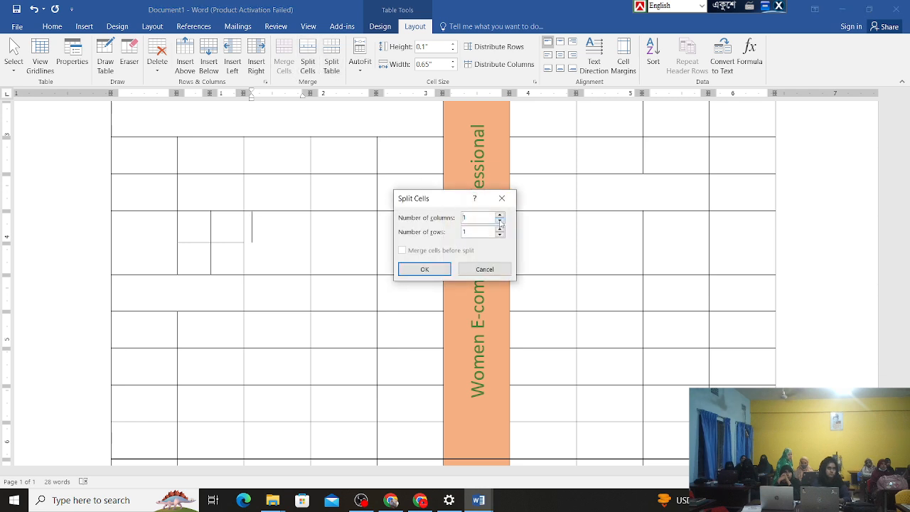
click(434, 268)
- Split the third cell of the fifth row into 2 columns and 1 row
click(267, 223)
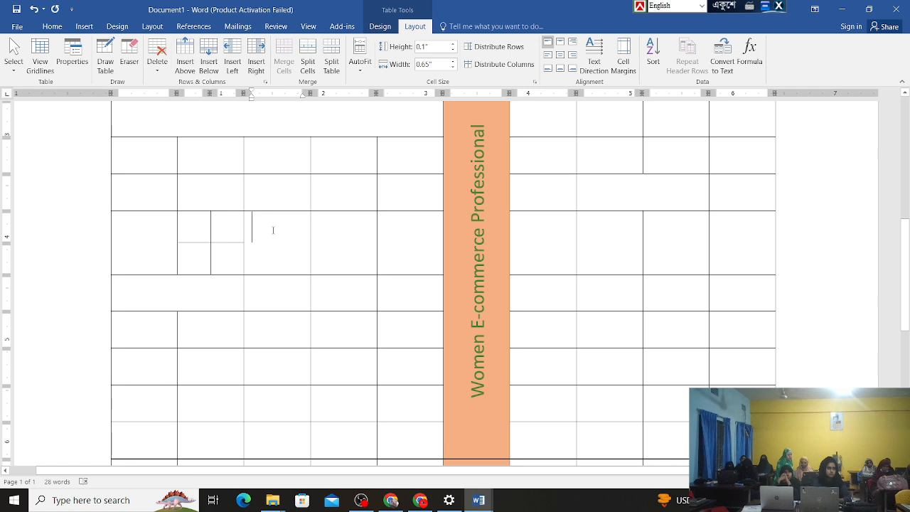
click(308, 64)
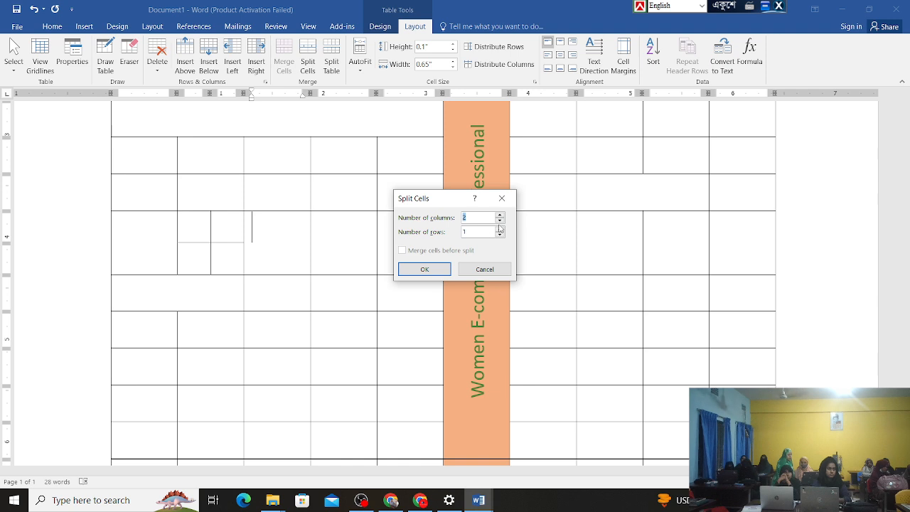
click(420, 269)
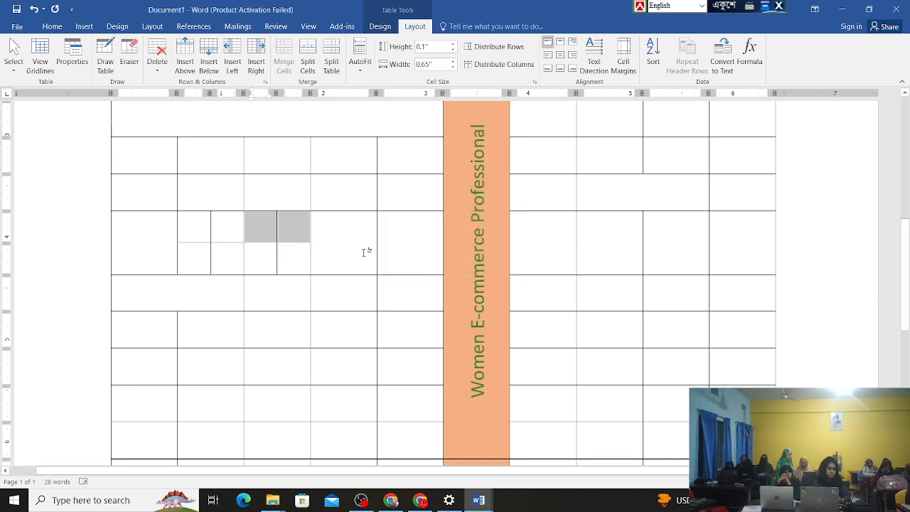
click(299, 245)
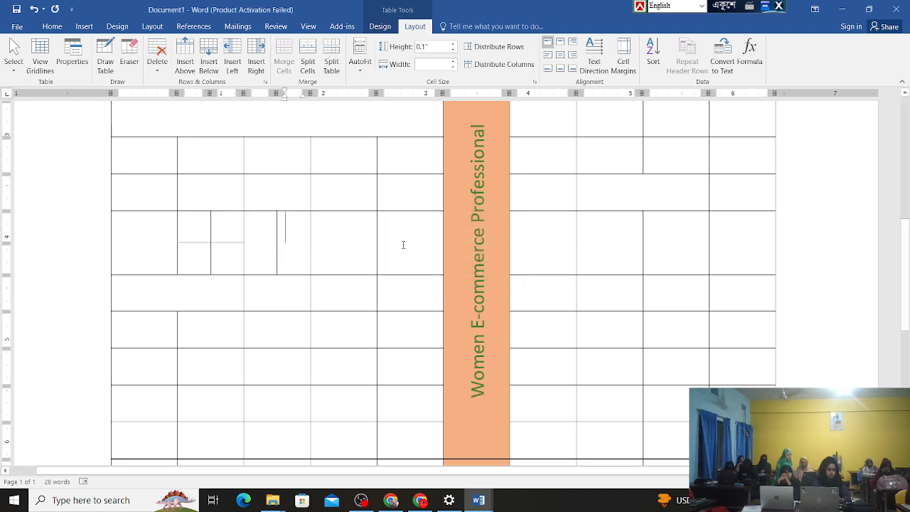
click(268, 247)
mouse_move(265, 235)
mouse_down()
mouse_move(264, 268)
mouse_move(266, 248)
mouse_up()
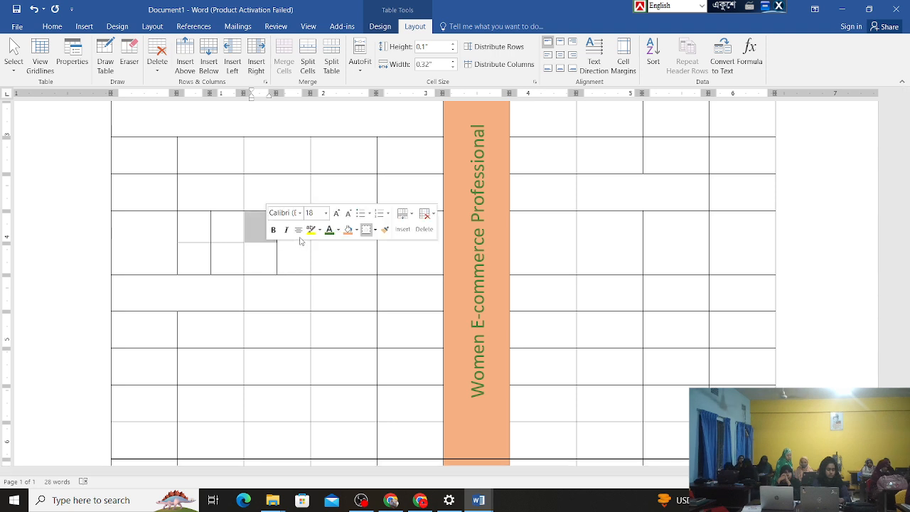
click(299, 250)
click(271, 252)
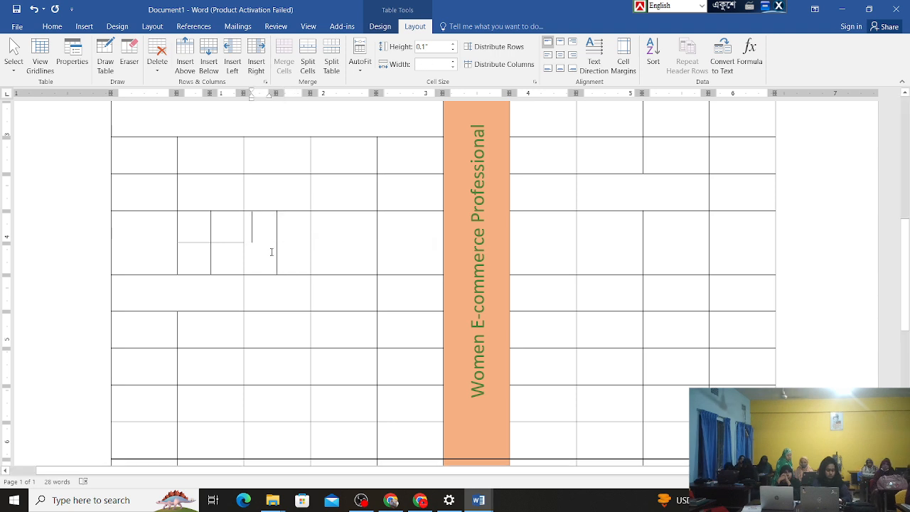
click(288, 248)
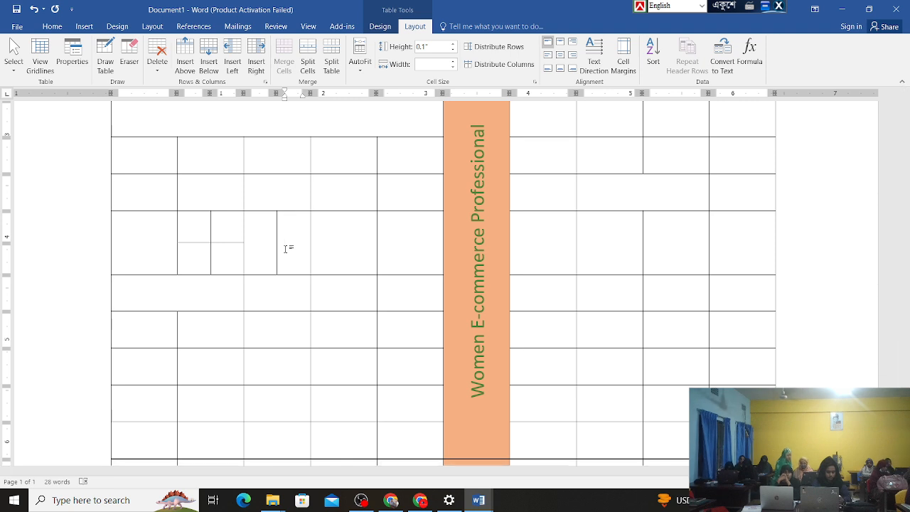
- Erase the horizontal dividing lines between the four small cells in the fifth row with the Eraser
scroll(288, 248, down, 5)
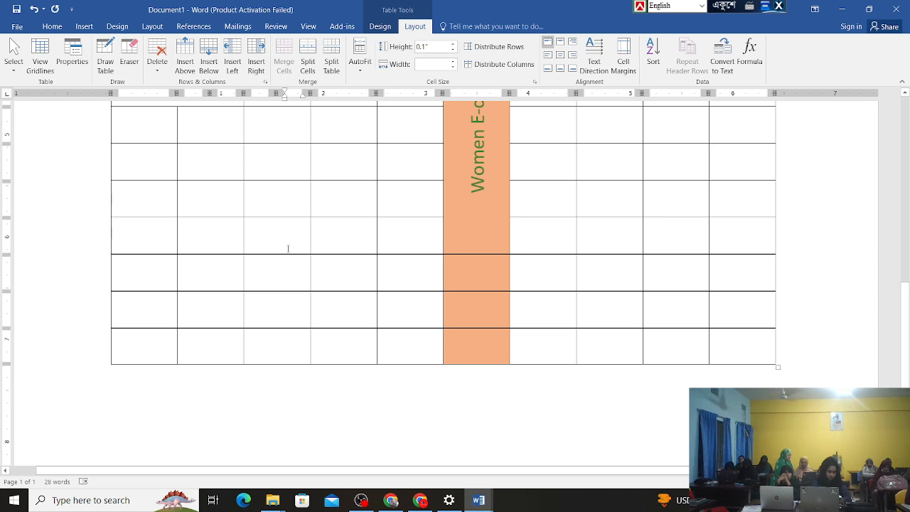
scroll(288, 248, up, 5)
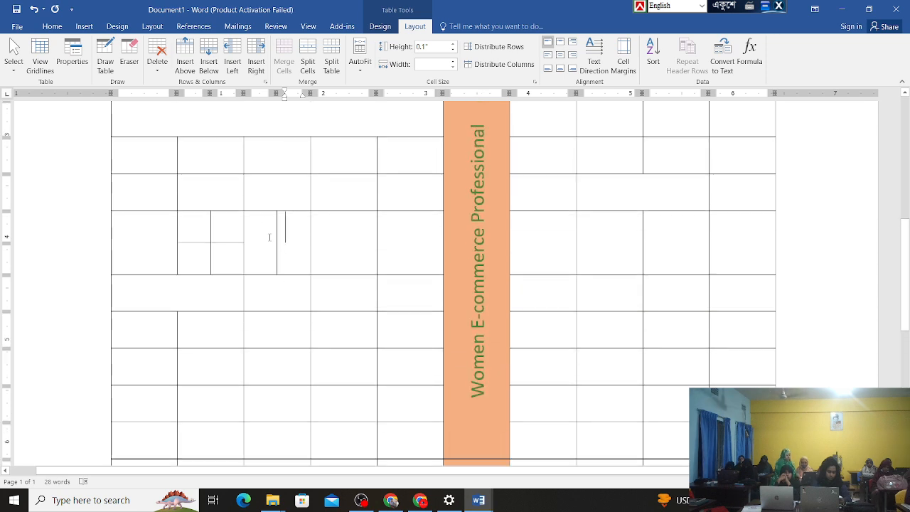
click(106, 61)
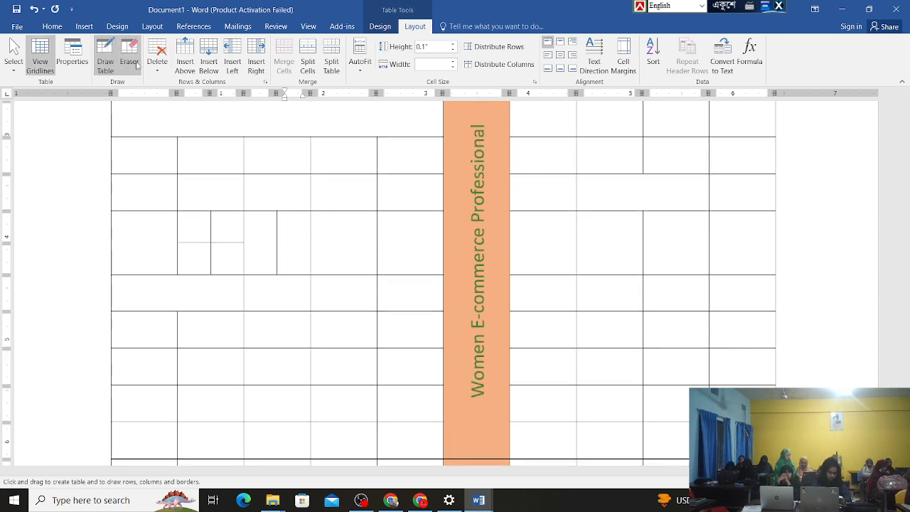
click(129, 61)
click(223, 241)
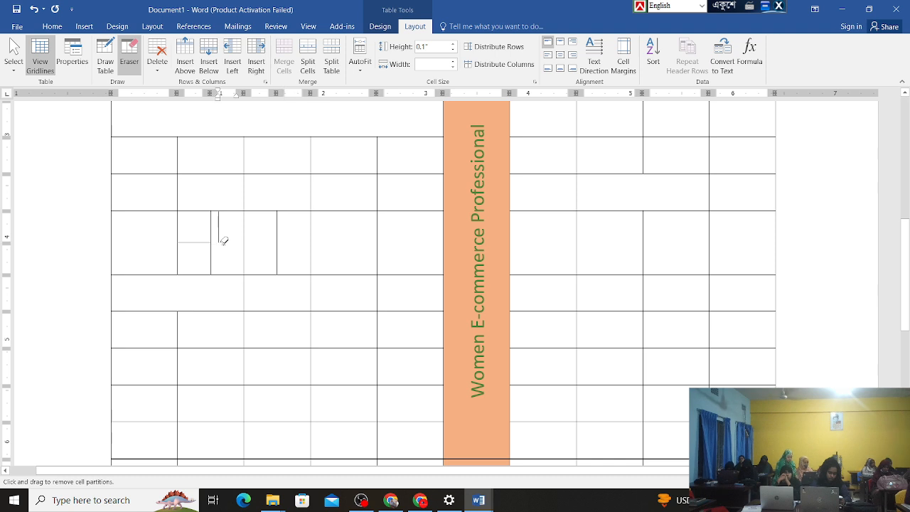
click(198, 242)
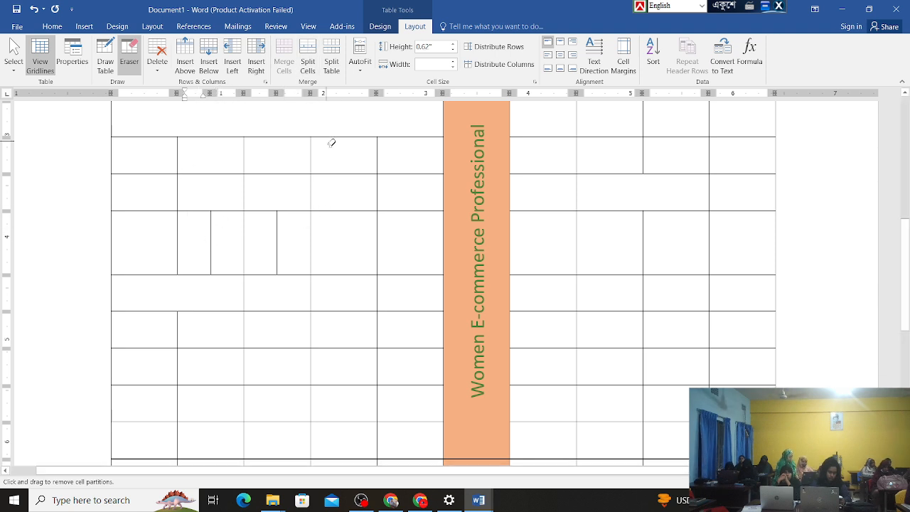
- Undo both line erasures and turn off the Eraser
key(ctrl+z)
key(ctrl+z)
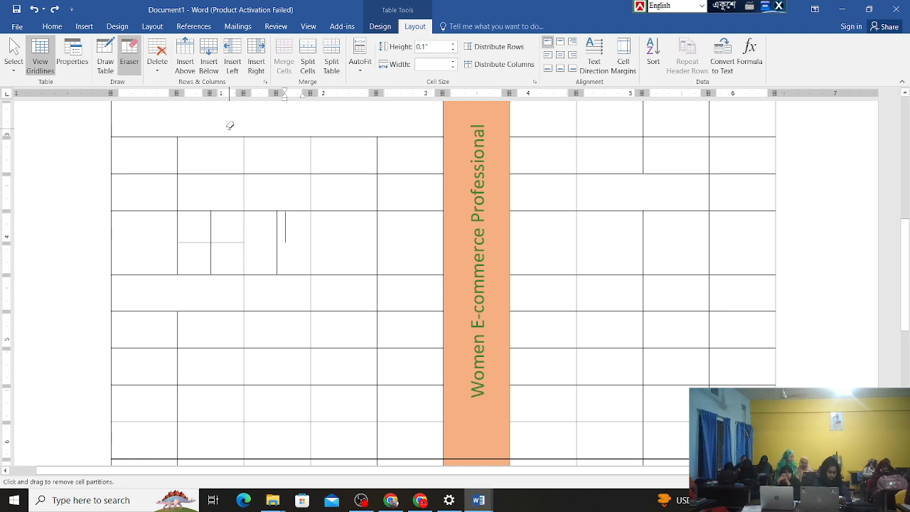
click(128, 57)
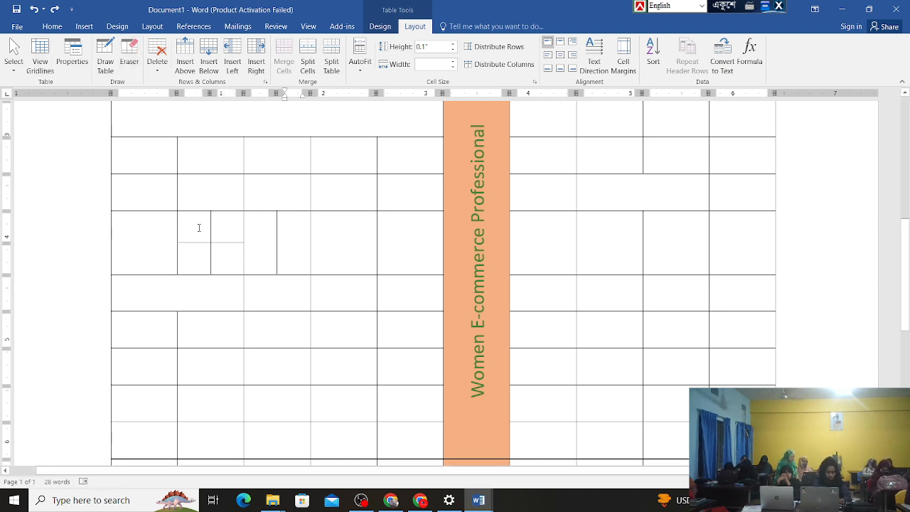
- Merge the four small cells in the table's fifth row into one cell
drag(199, 228, 228, 259)
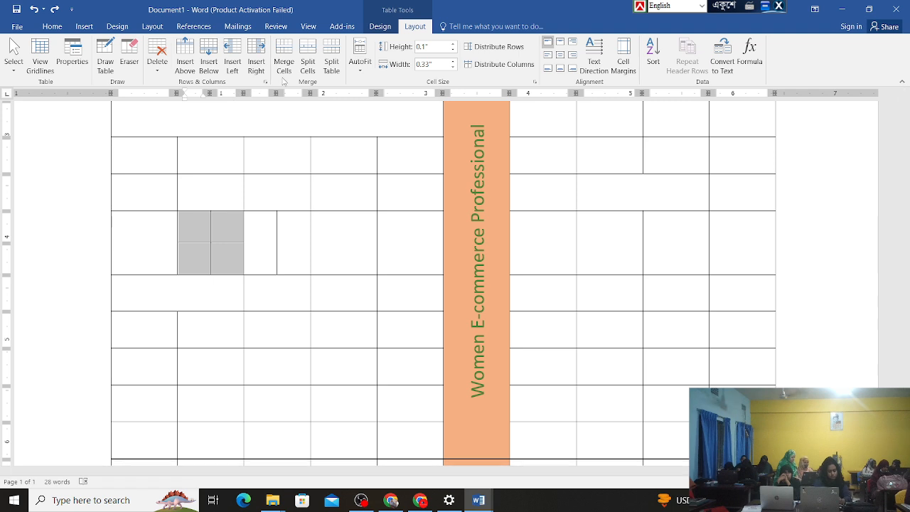
click(287, 69)
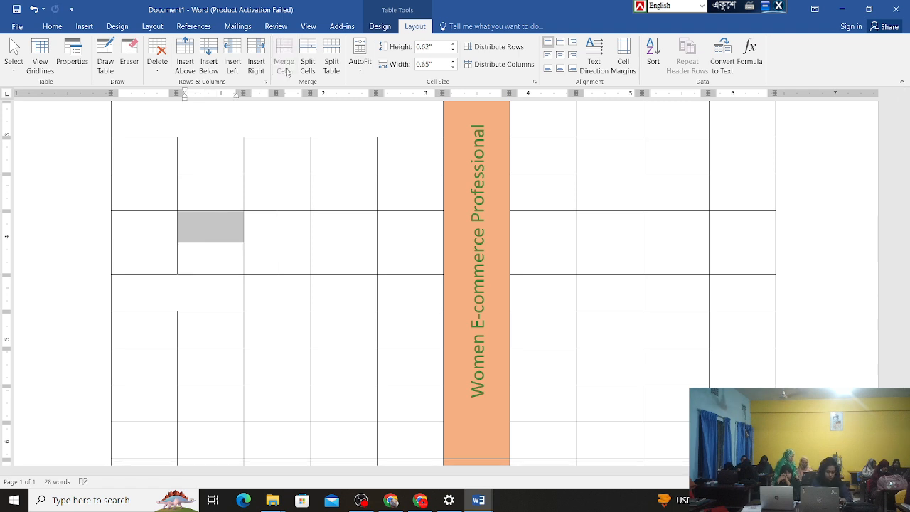
click(204, 262)
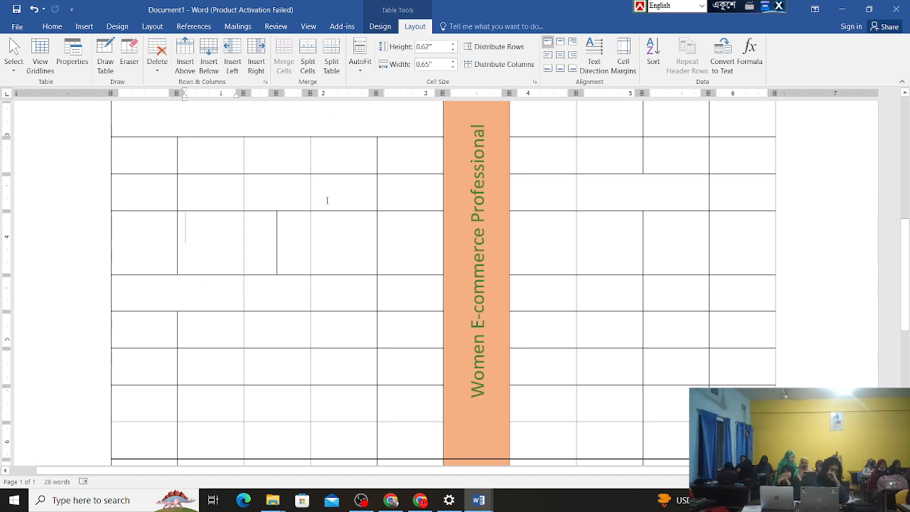
scroll(327, 200, down, 10)
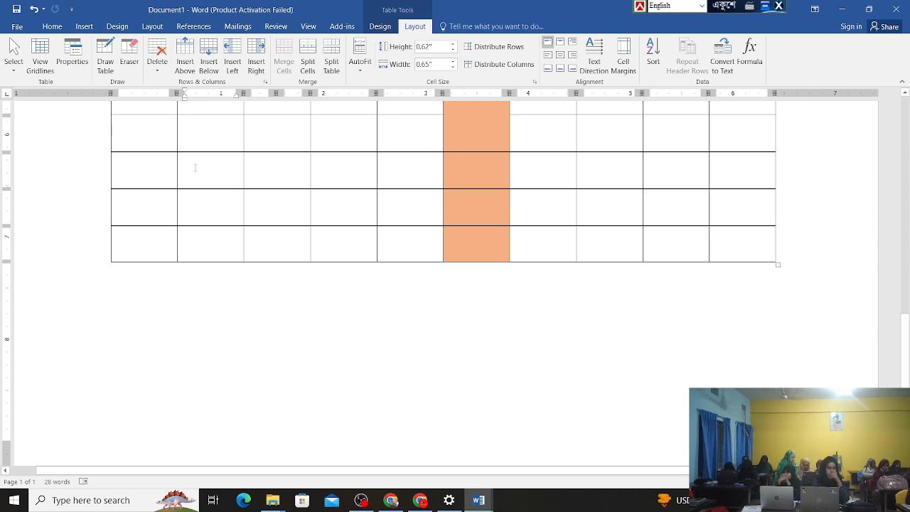
scroll(266, 203, up, 5)
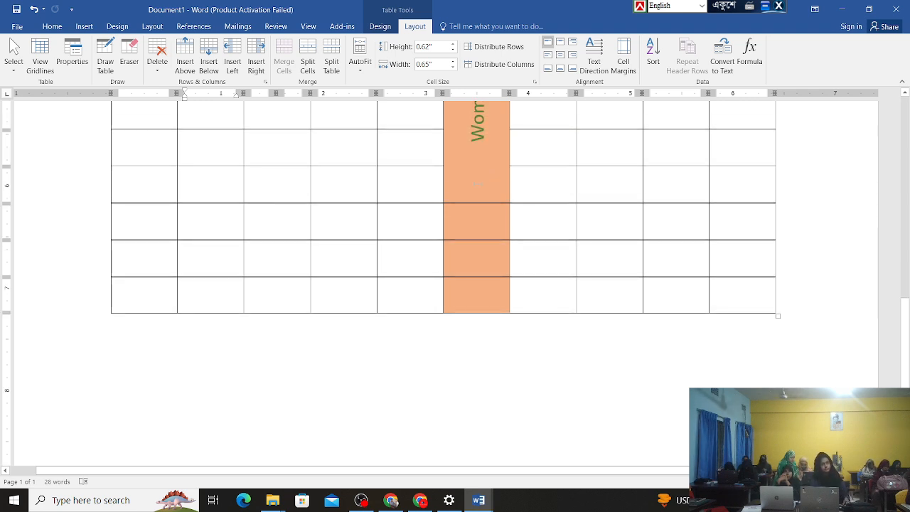
drag(478, 244, 479, 88)
scroll(469, 413, down, 6)
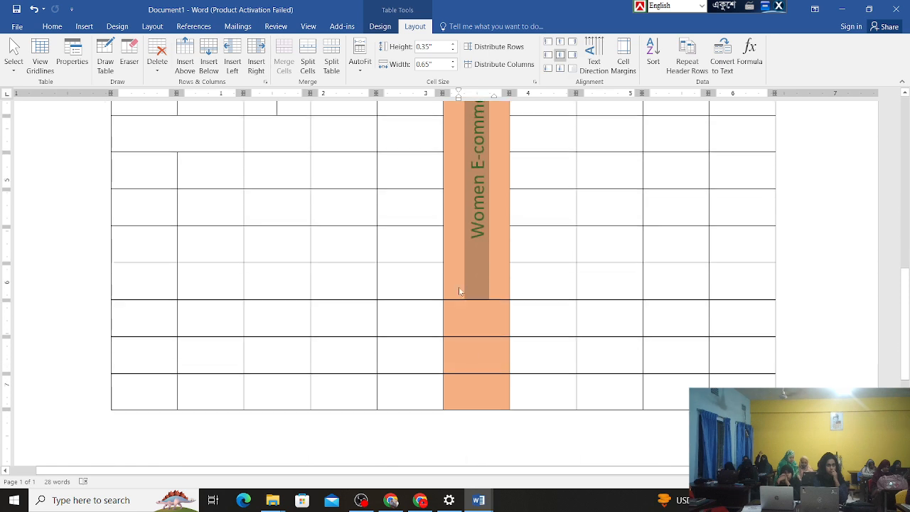
click(469, 277)
- Delete all the cells in the table's last three rows, using the Shift cells left option
drag(151, 311, 739, 391)
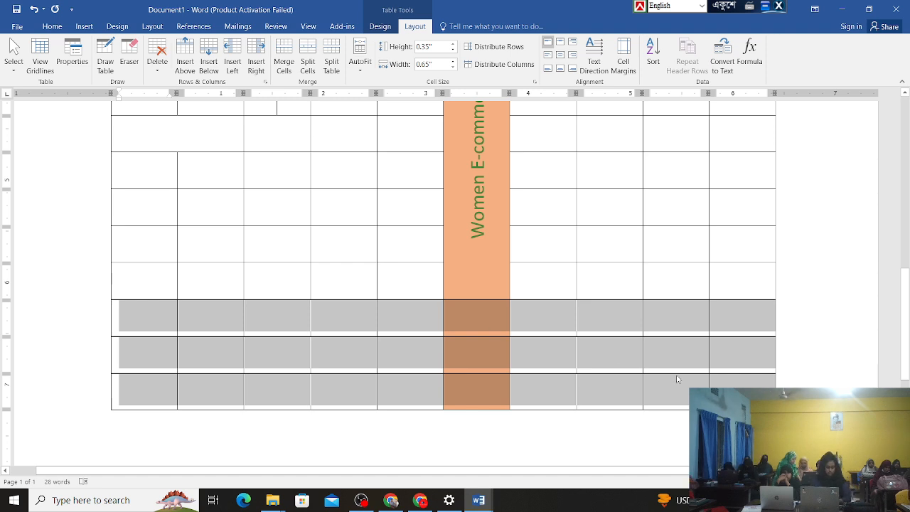
key(BackSpace)
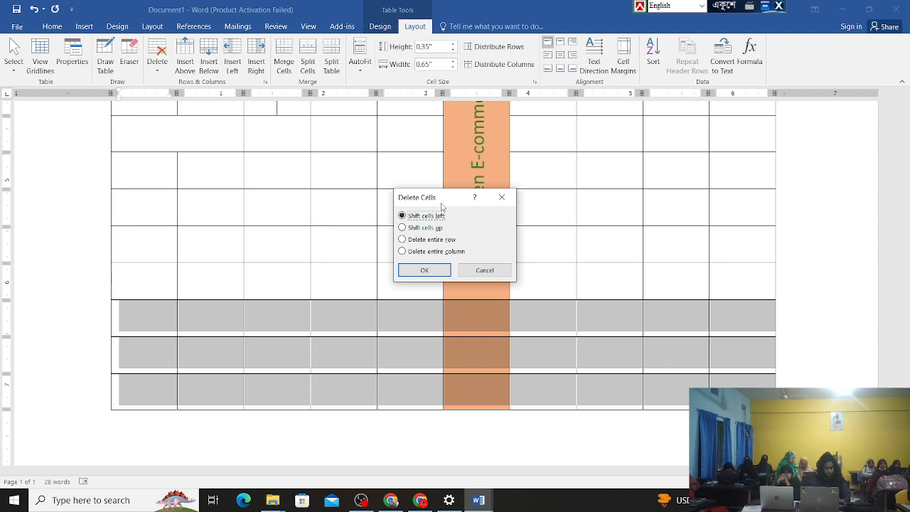
click(429, 270)
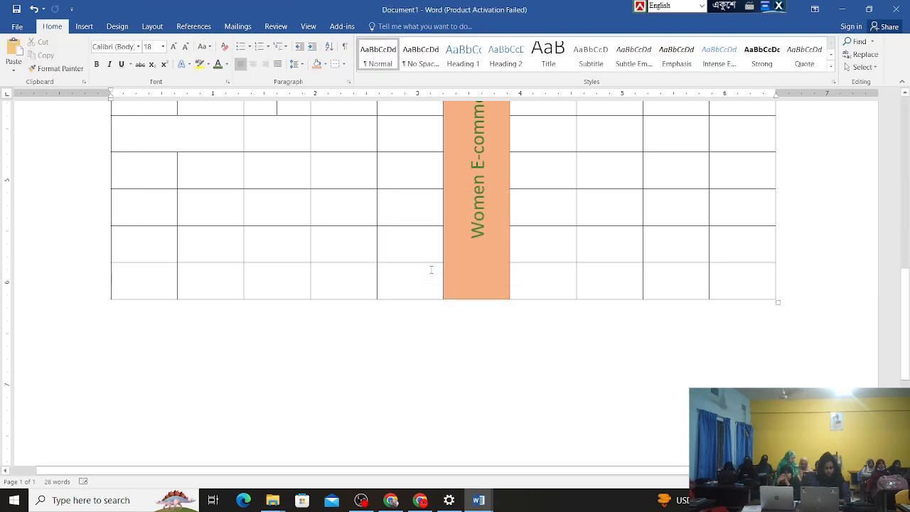
- Undo the row deletion and split the table so its last three rows form a separate table
key(ctrl+z)
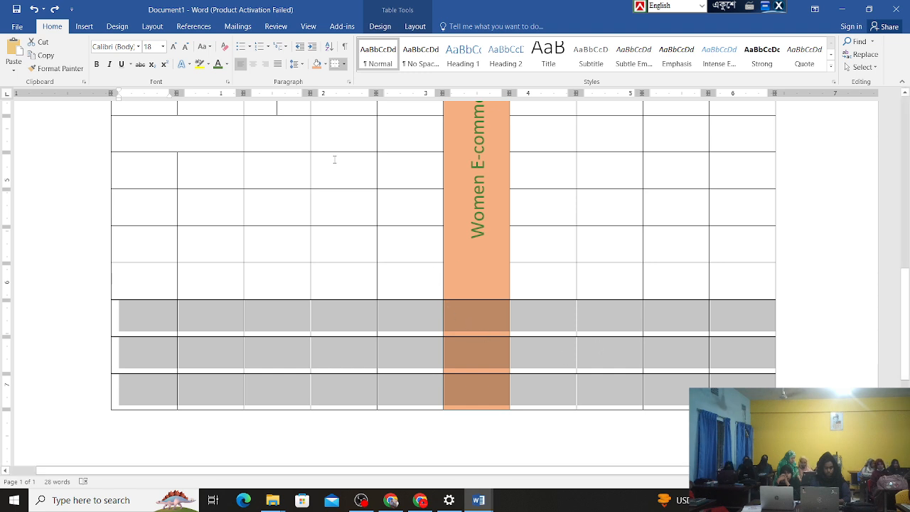
click(411, 29)
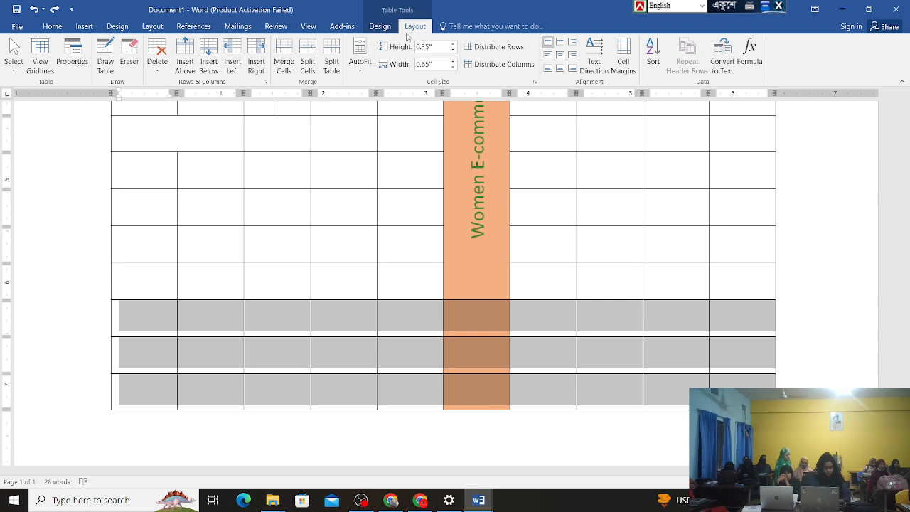
click(337, 68)
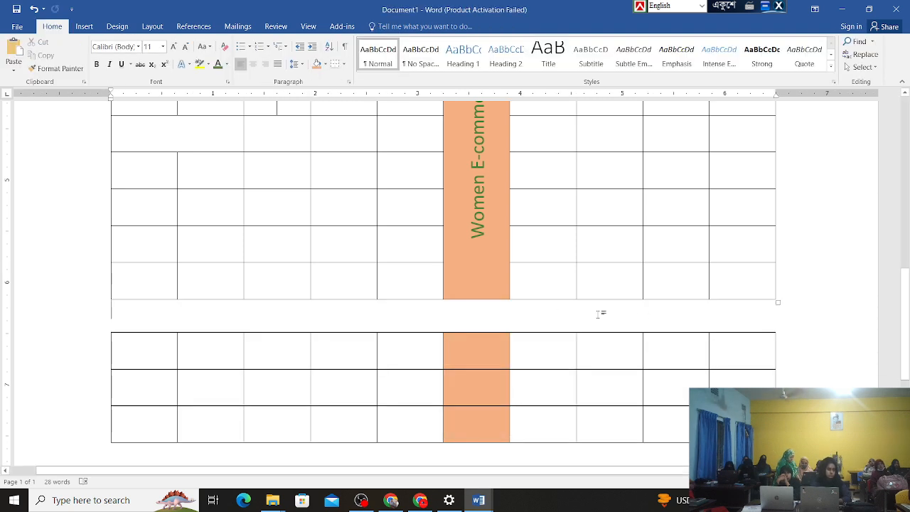
- Resize the upper table to slightly wider than the lower one, with shorter rows about 0.23" high
drag(777, 303, 764, 259)
scroll(767, 313, up, 2)
scroll(768, 312, up, 1)
scroll(732, 334, down, 3)
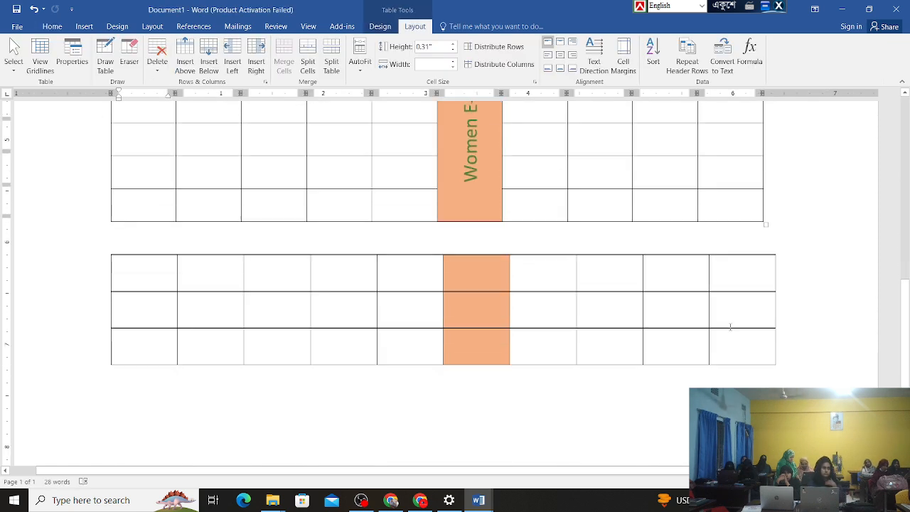
scroll(723, 272, down, 2)
scroll(723, 274, up, 3)
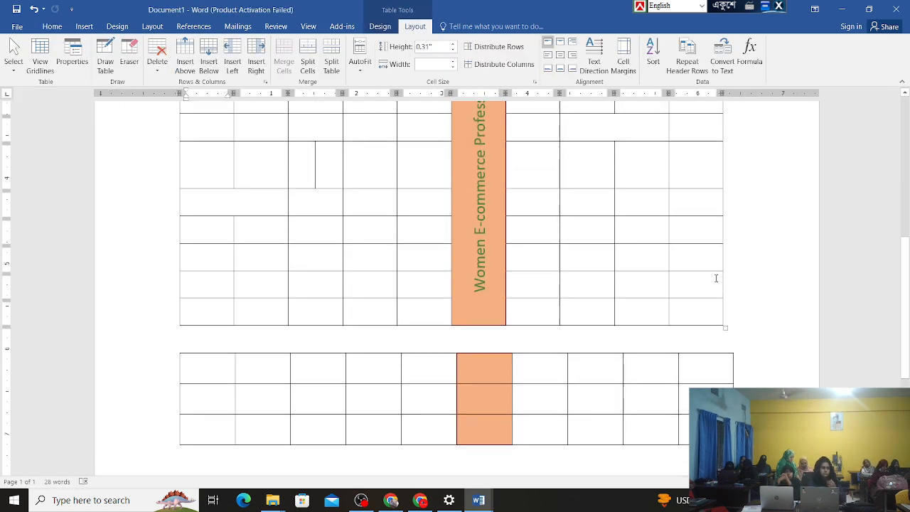
drag(723, 326, 739, 250)
scroll(718, 294, down, 3)
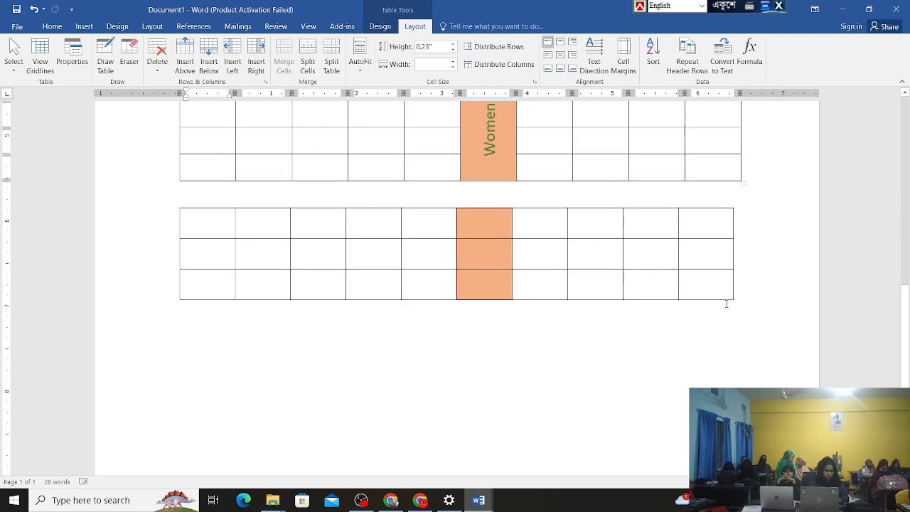
- Enlarge the lower three-row table to cells about 0.69" wide and 0.51" high
click(722, 288)
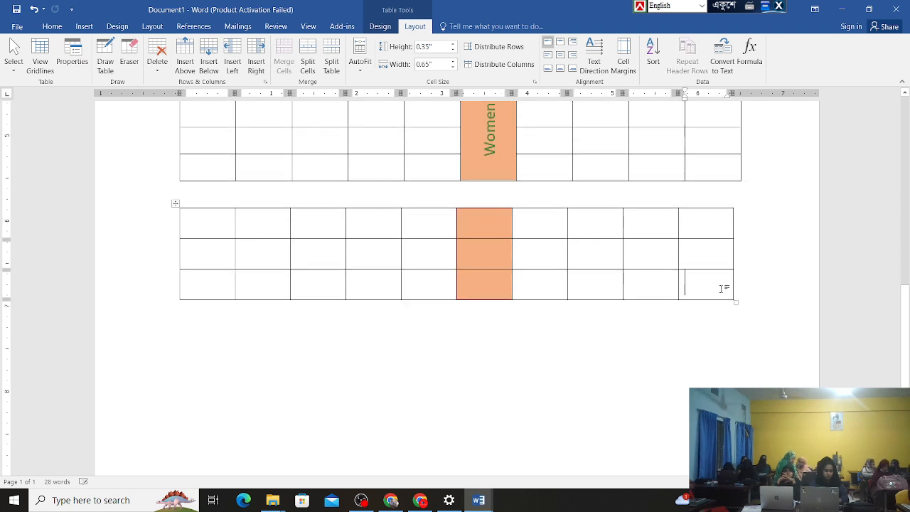
drag(735, 302, 561, 311)
drag(618, 320, 771, 341)
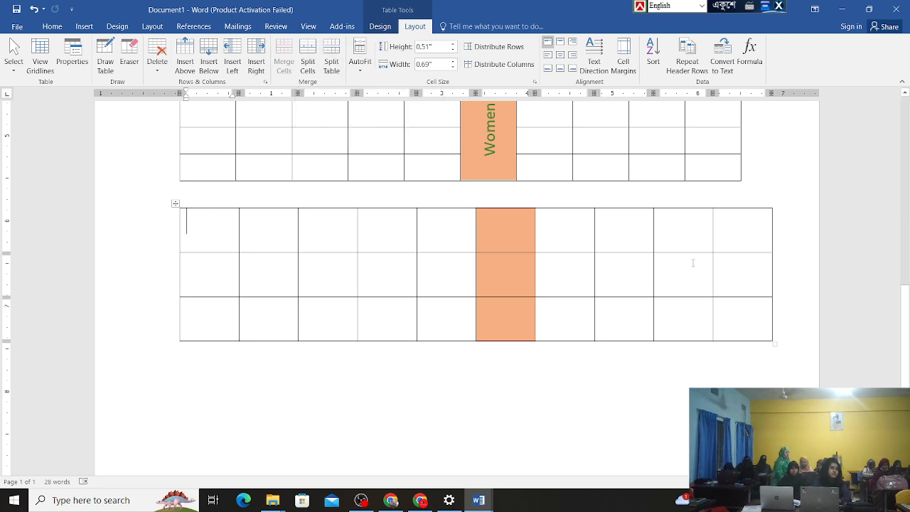
- Undo the resizing of both tables and the table split so they form one table again
key(ctrl+z)
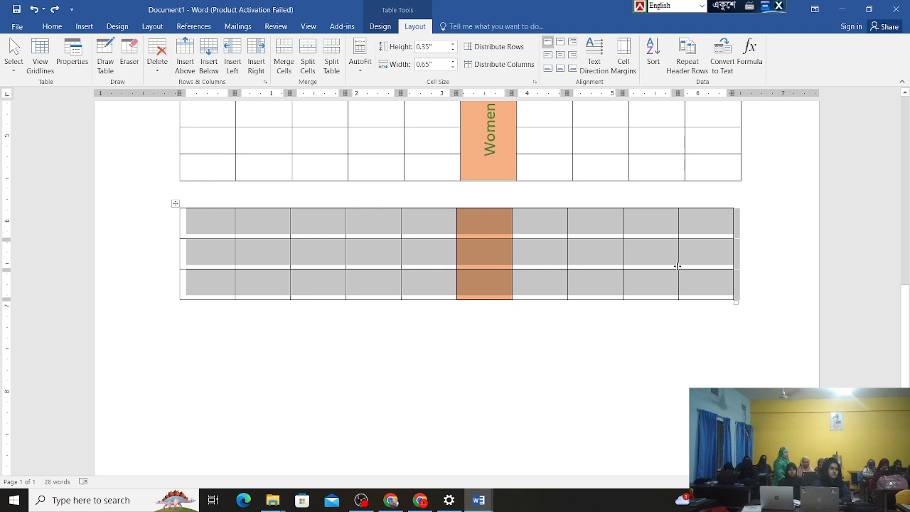
key(ctrl+z)
key(ctrl+z)
click(746, 312)
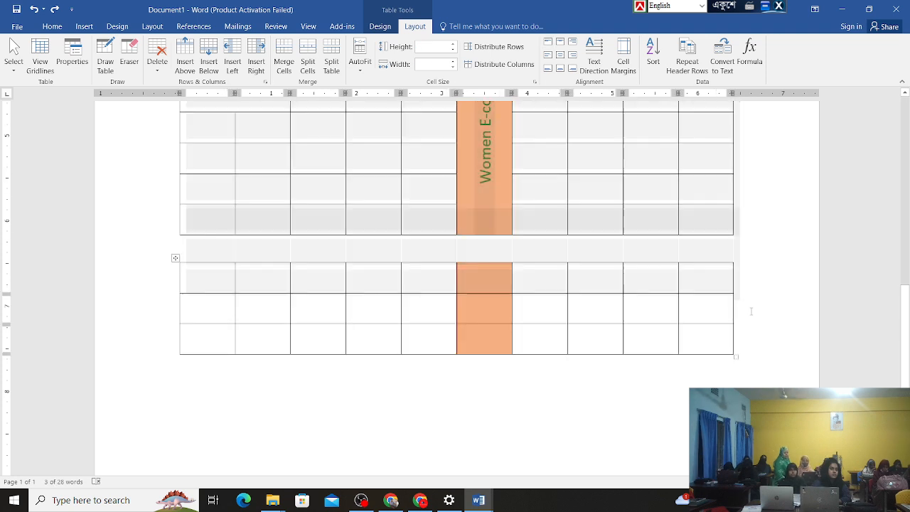
key(ctrl+z)
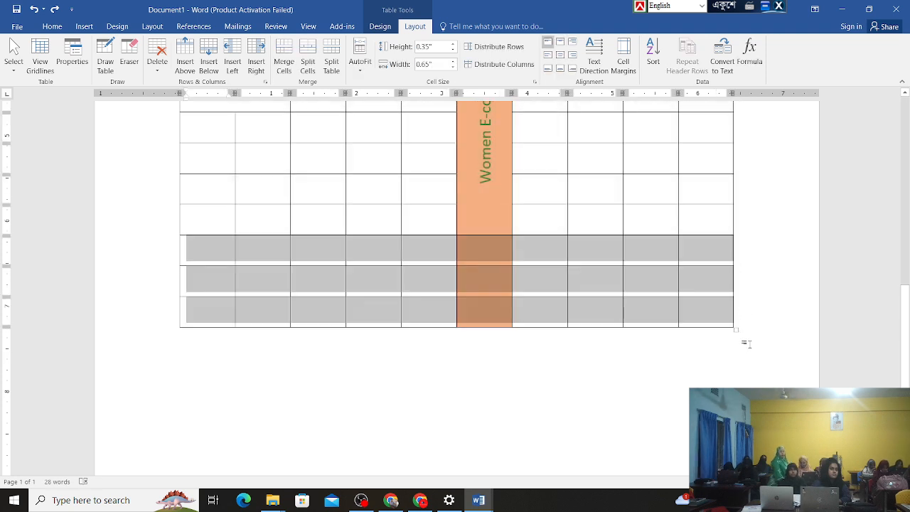
key(ctrl+z)
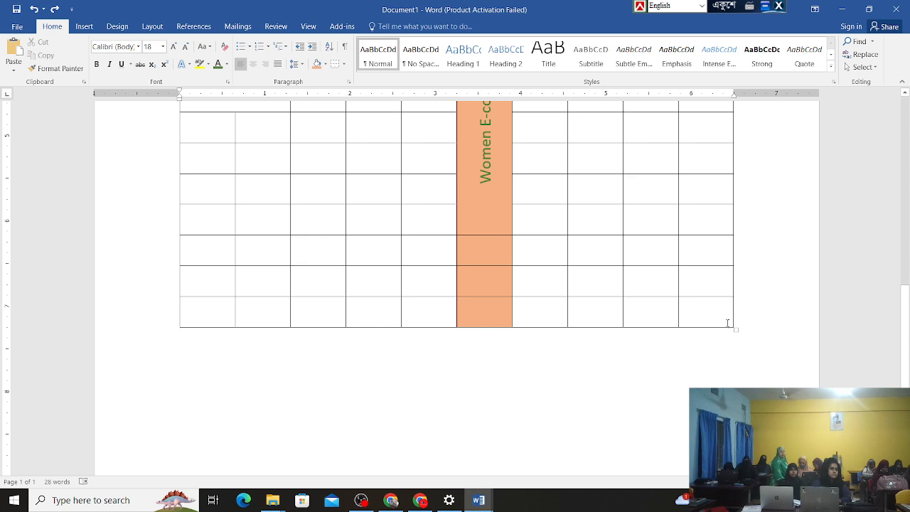
- Resize the whole rejoined table, shrinking it first, to about 6.7" wide with rows about 0.31" high
drag(735, 329, 484, 264)
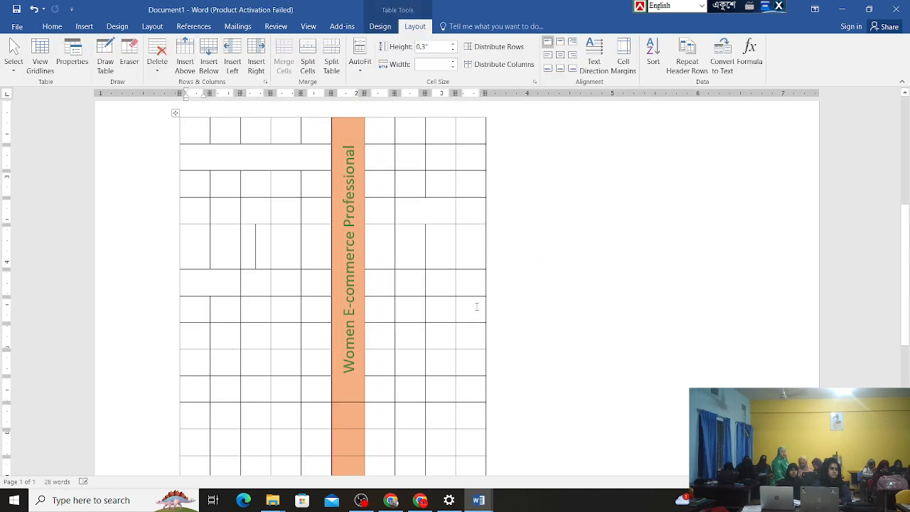
scroll(477, 306, down, 3)
drag(489, 314, 747, 329)
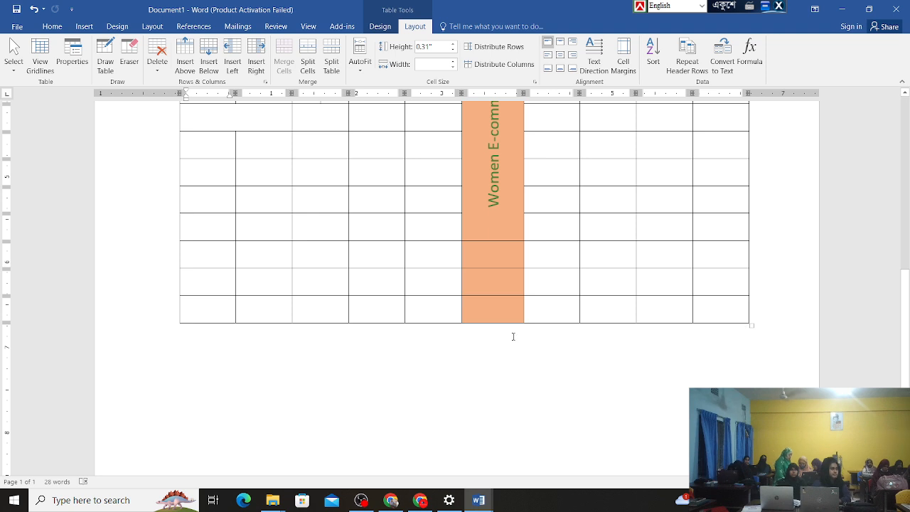
- Select the first column of the table with the orange column, from top to bottom
scroll(502, 336, up, 3)
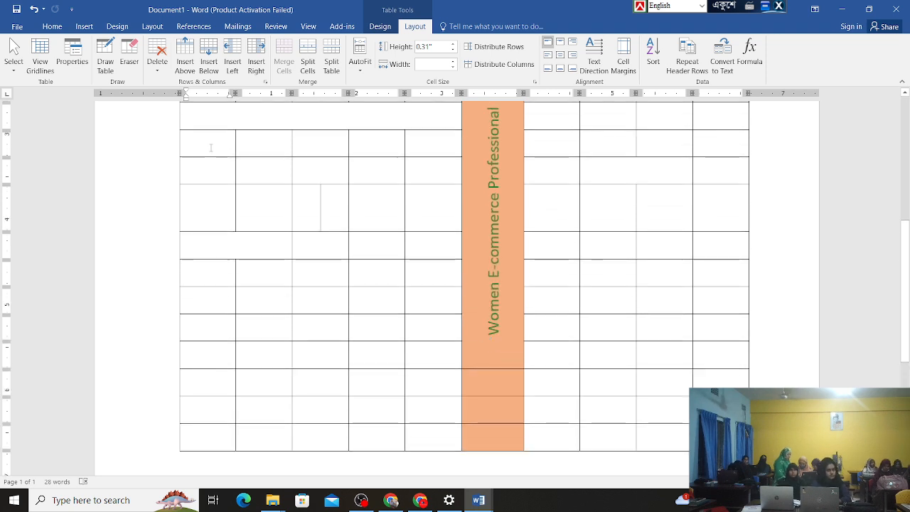
scroll(210, 147, up, 3)
scroll(254, 180, down, 2)
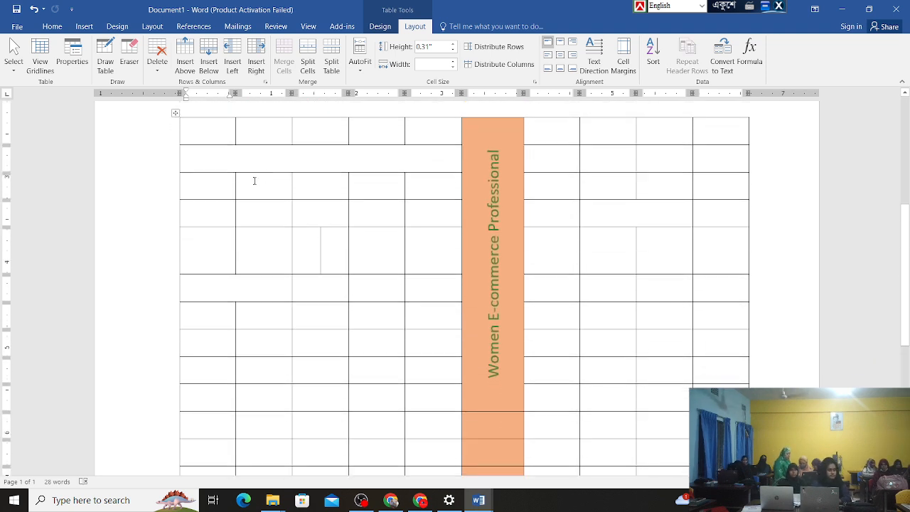
click(256, 188)
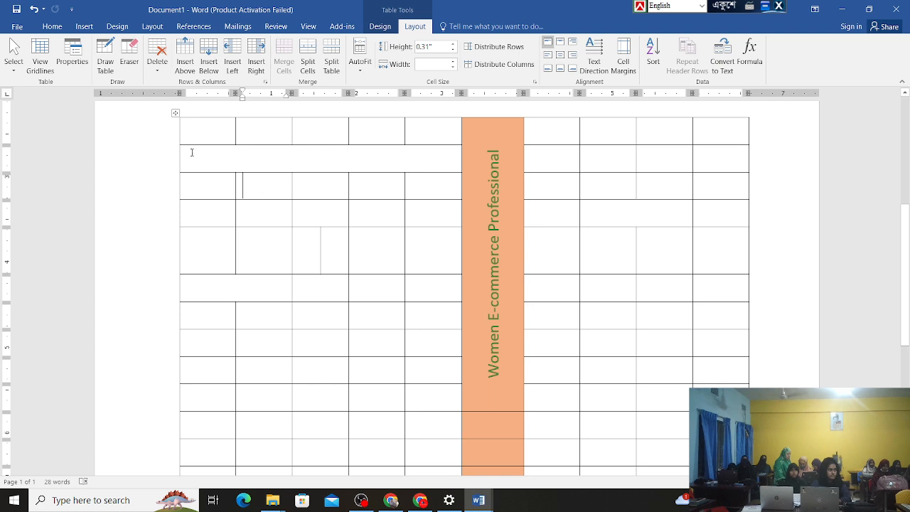
drag(192, 152, 210, 312)
scroll(298, 370, up, 3)
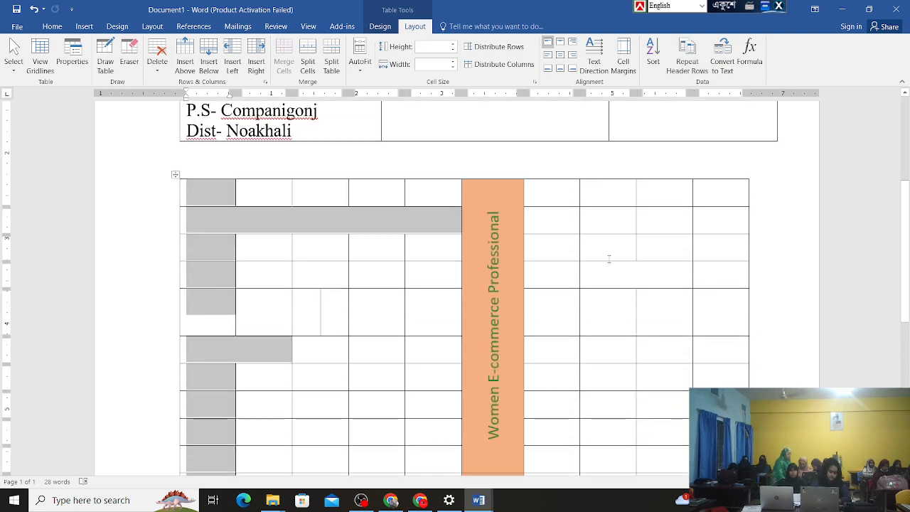
- Select all rows of the table with the orange column together with the empty paragraph beneath it
click(593, 273)
drag(576, 202, 571, 363)
scroll(566, 245, up, 10)
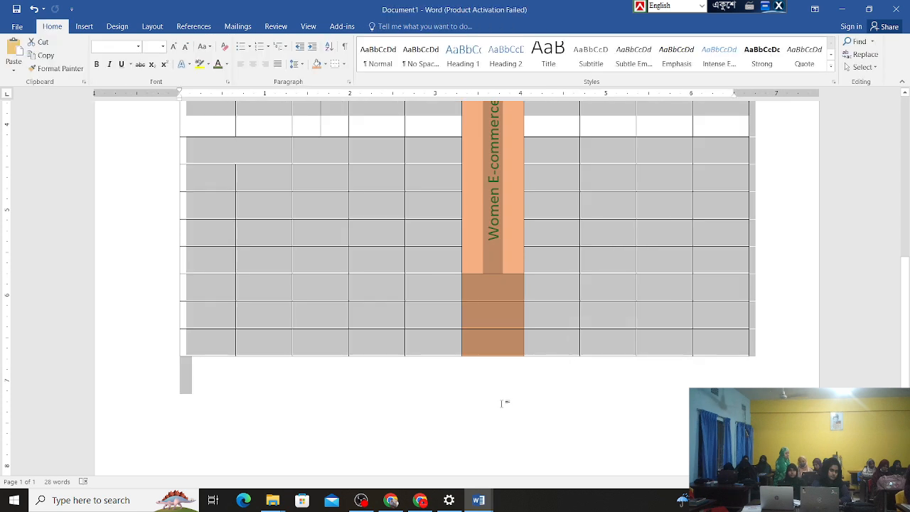
click(504, 403)
- Select the first row of the table with the orange column across all its cells
scroll(219, 284, up, 5)
drag(197, 203, 711, 207)
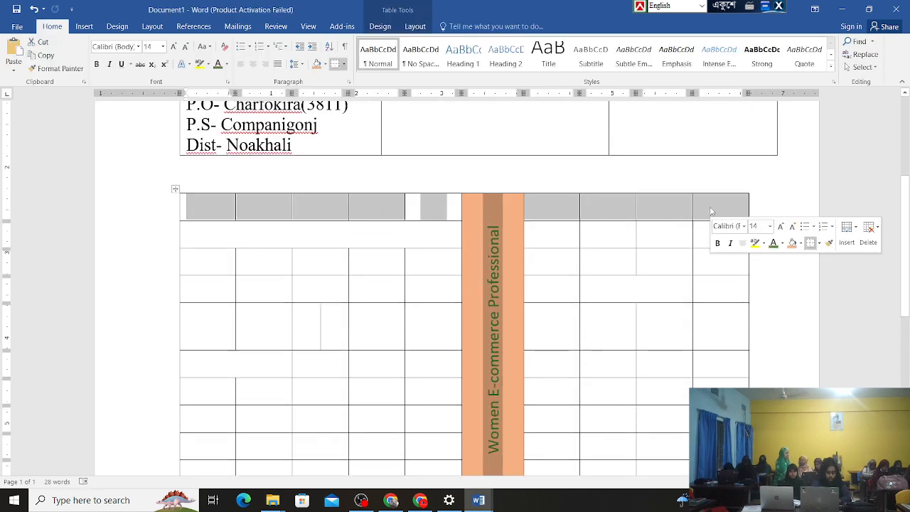
click(261, 200)
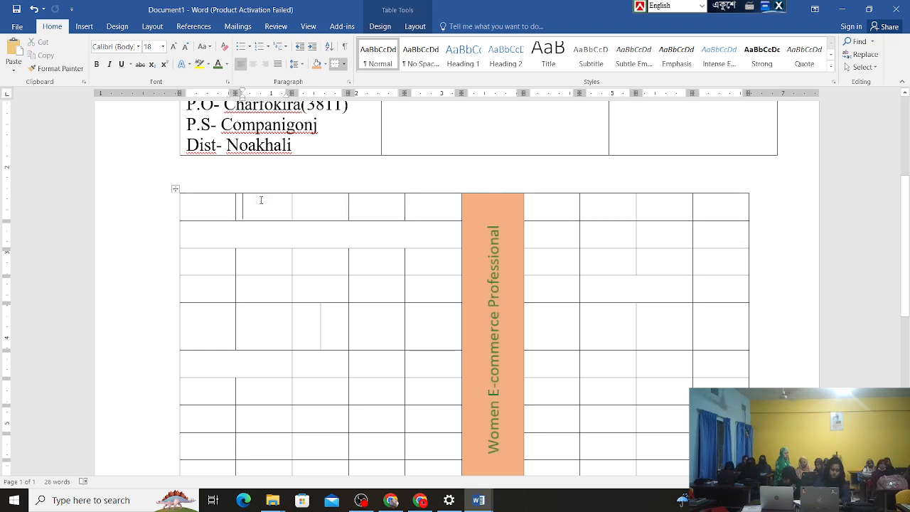
- Select the last three rows of the table with the orange column
scroll(261, 200, down, 5)
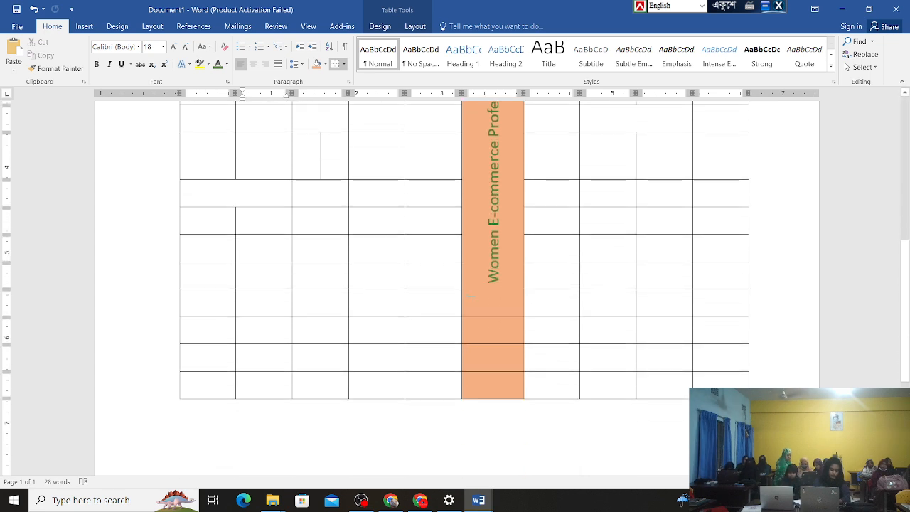
drag(198, 325, 709, 394)
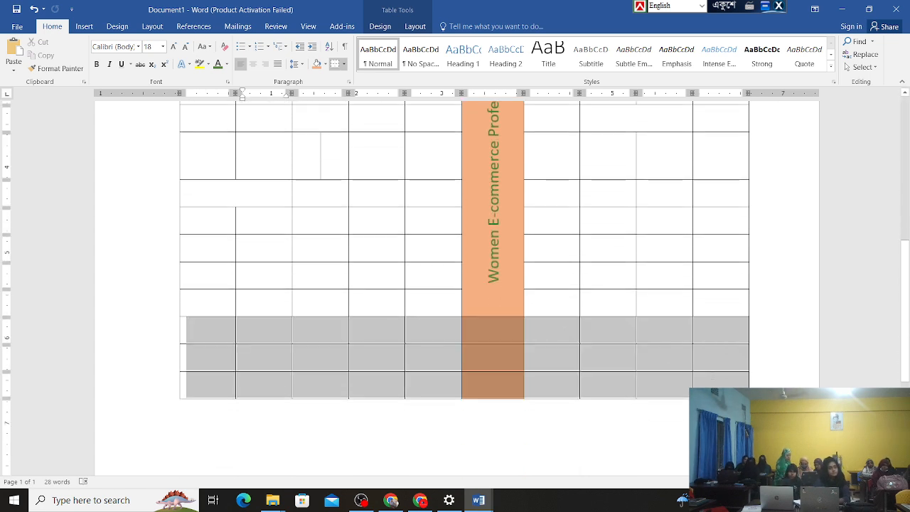
click(346, 136)
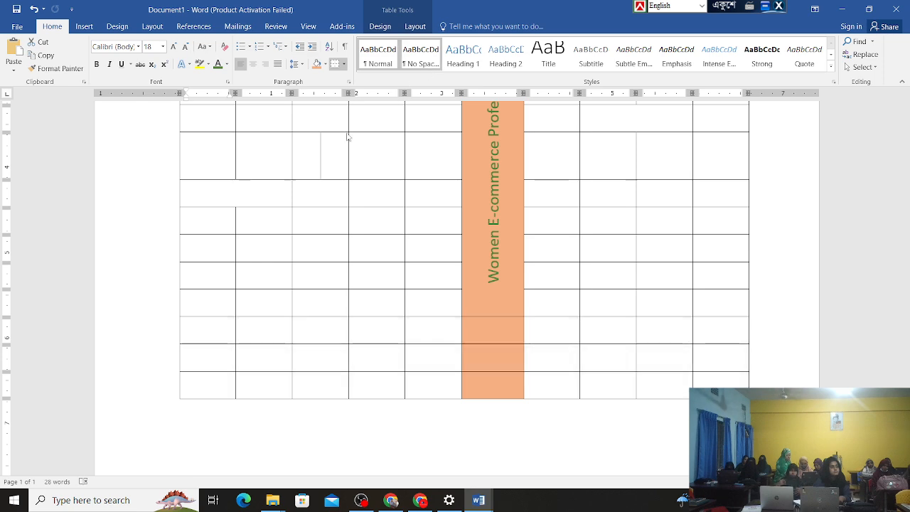
- Delete the text "Passport Size Photograph" from the third cell of the curriculum vitae header table
scroll(346, 136, up, 5)
scroll(376, 330, up, 6)
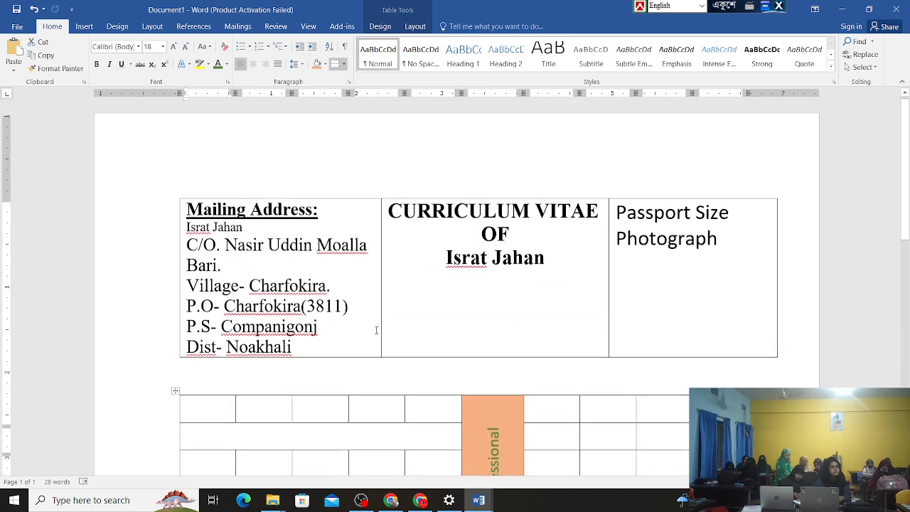
drag(725, 242, 610, 223)
key(Delete)
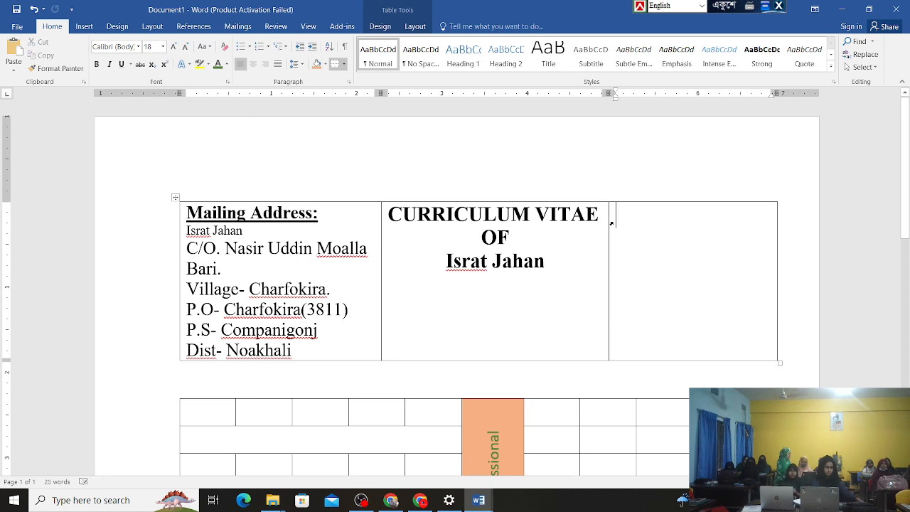
- Switch to Chrome and search Google for "passport size" in a new tab
click(399, 503)
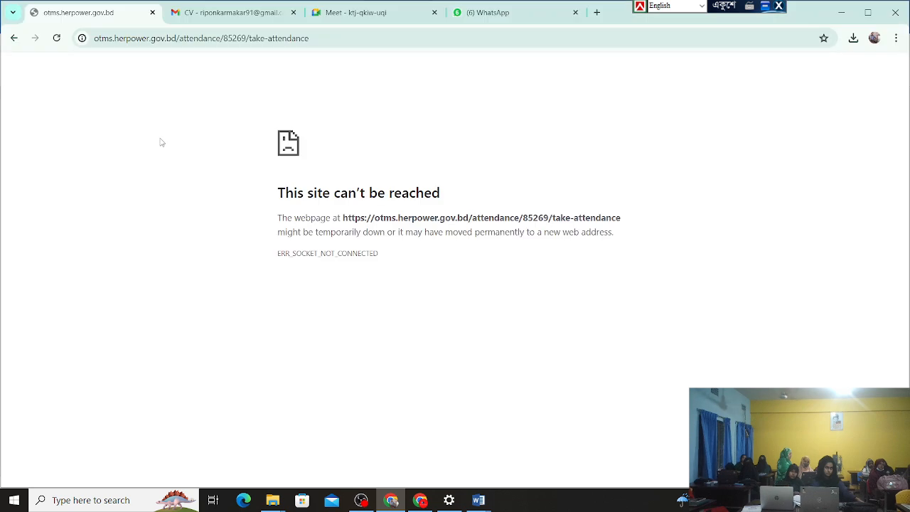
click(597, 12)
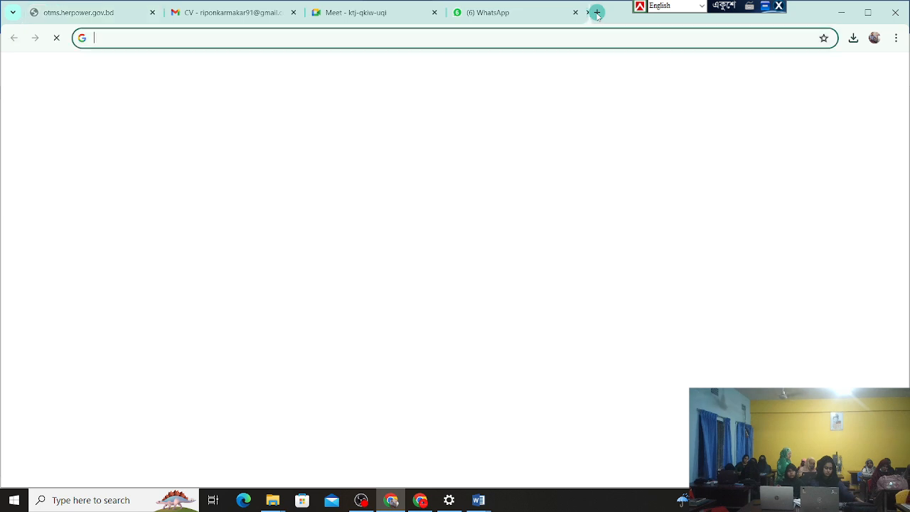
click(340, 42)
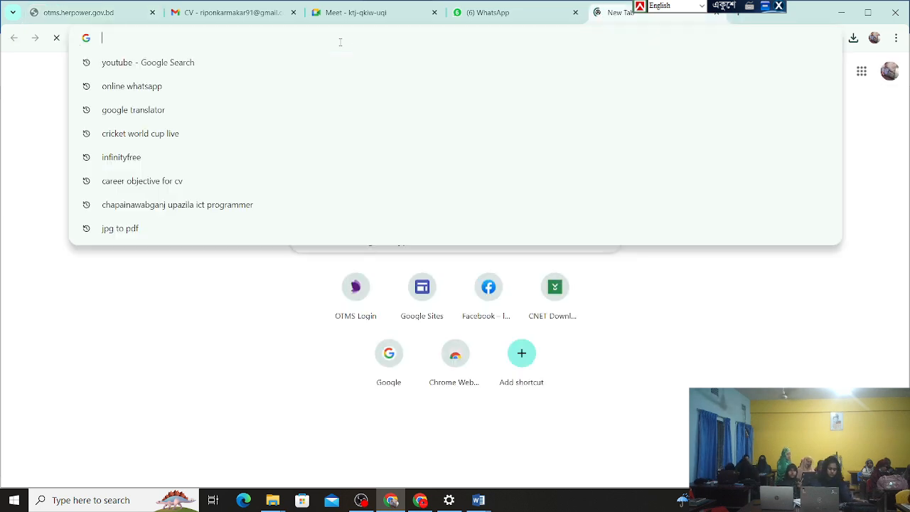
text(p)
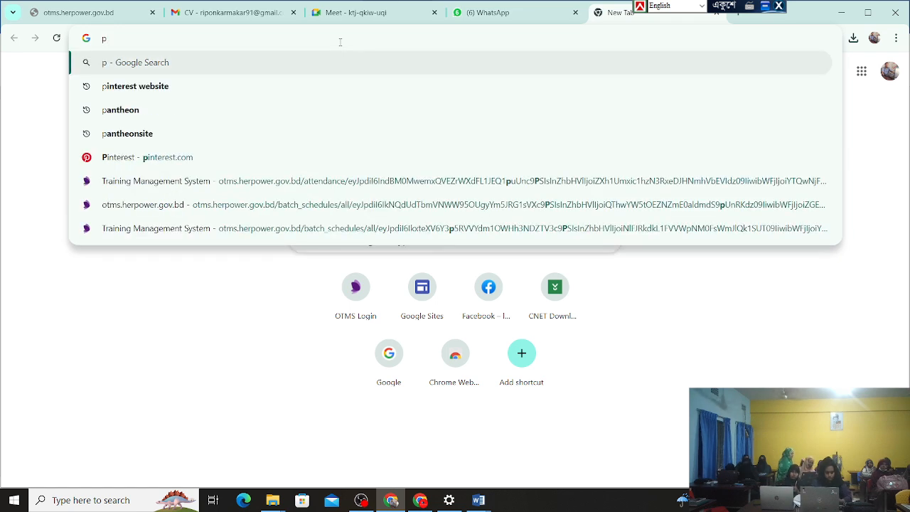
text(as)
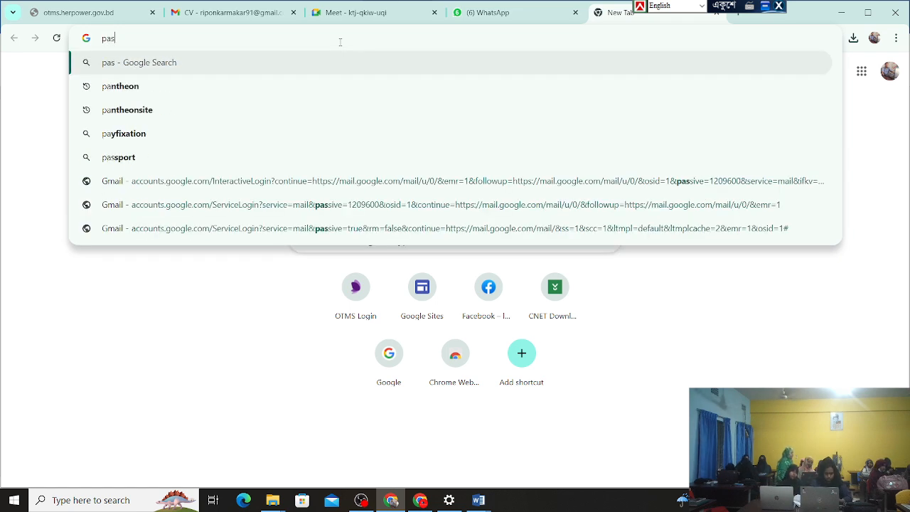
text(spo)
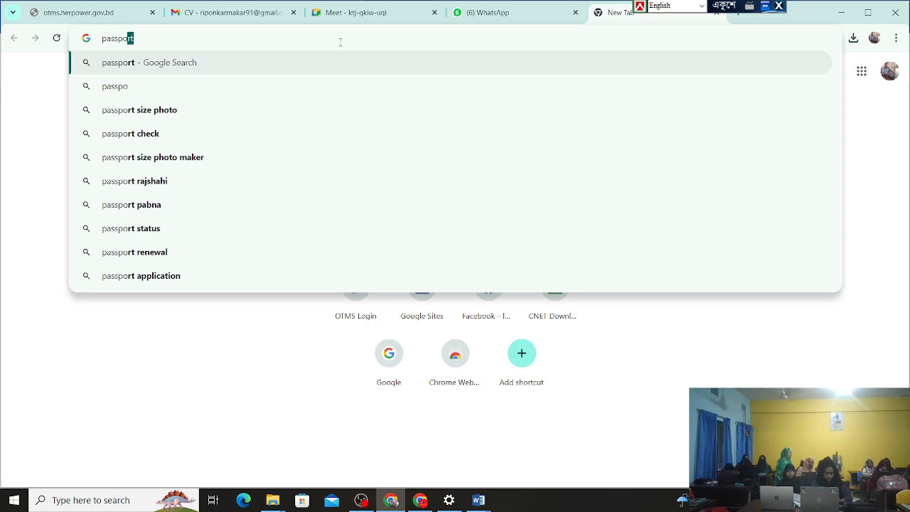
text(rt)
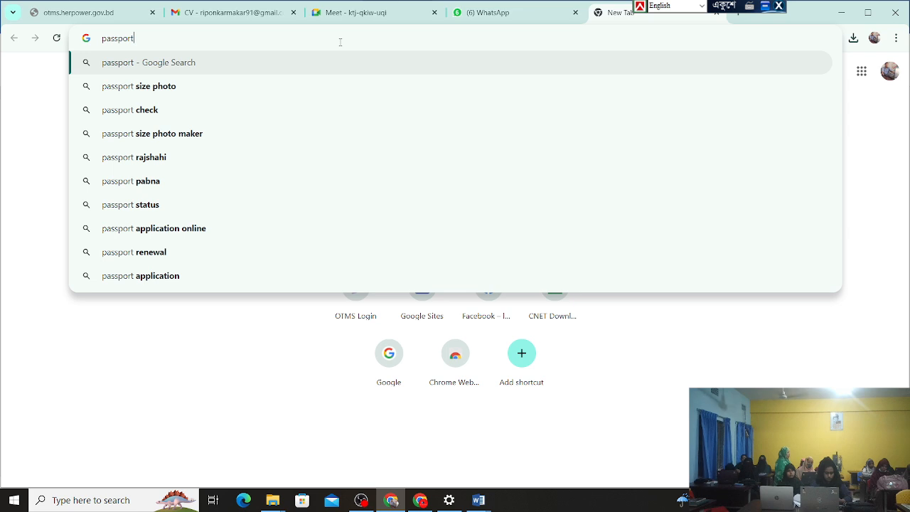
text(o)
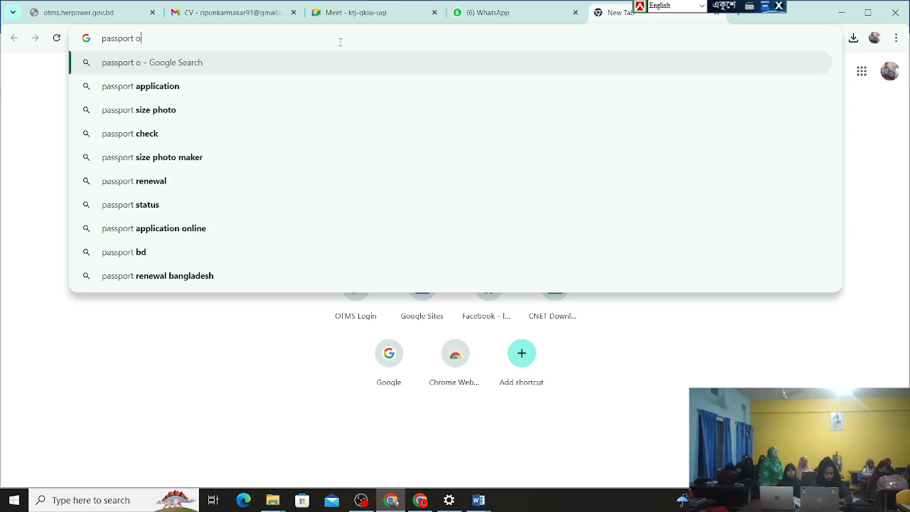
key(BackSpace)
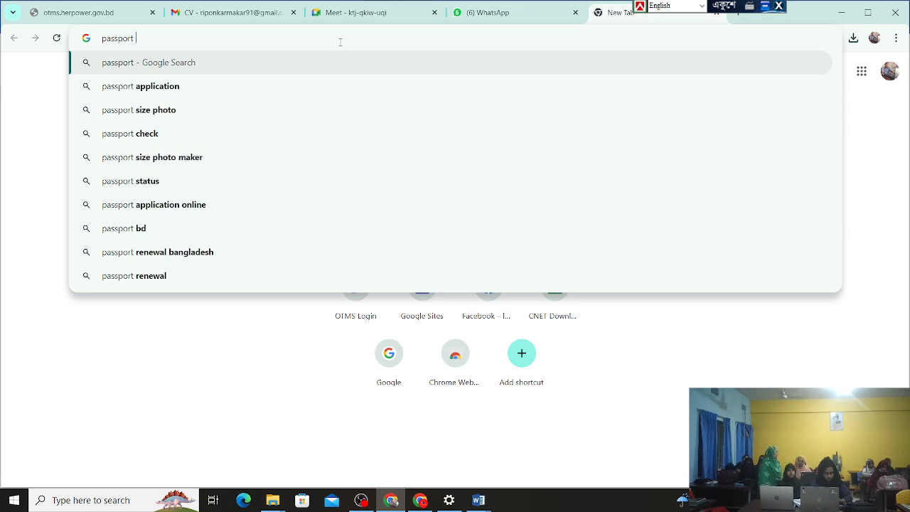
text(siz)
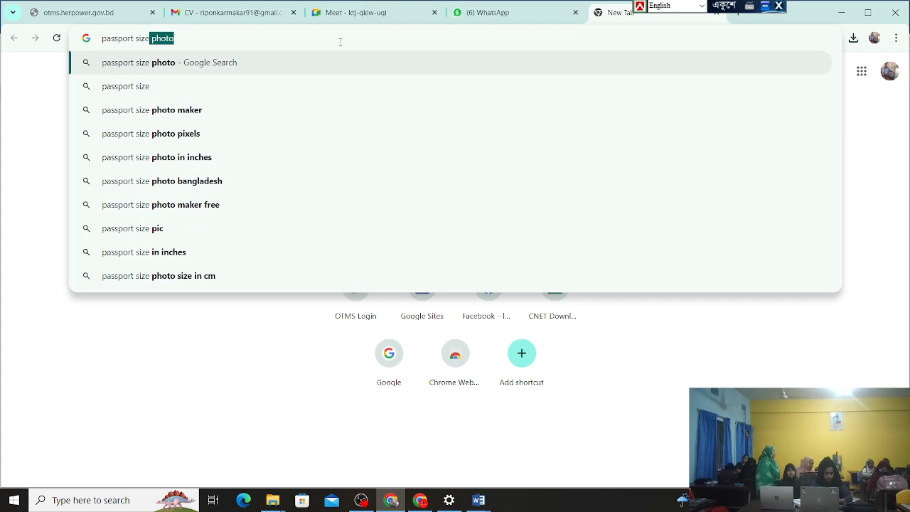
text(e)
key(Return)
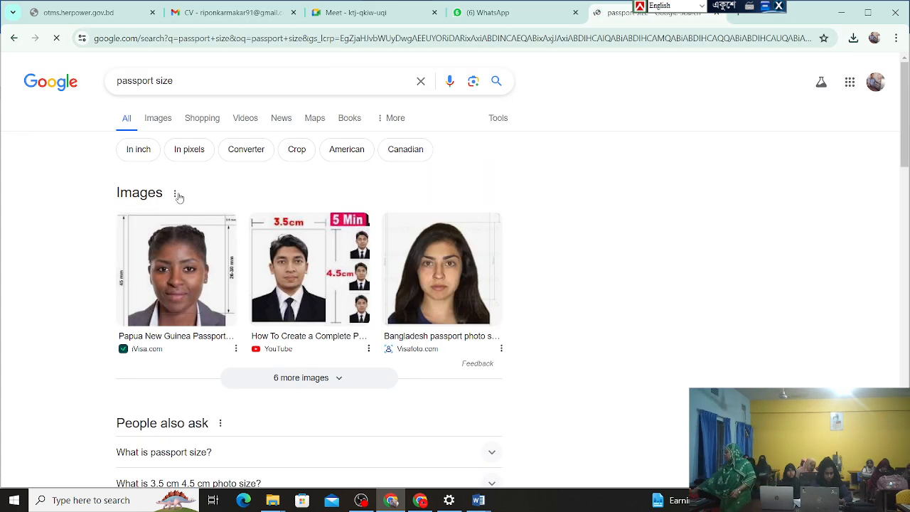
- Expand the related questions "What is passport size?" and "Is 4x6 passport size?" and examine the photo dimensions given
scroll(178, 197, down, 3)
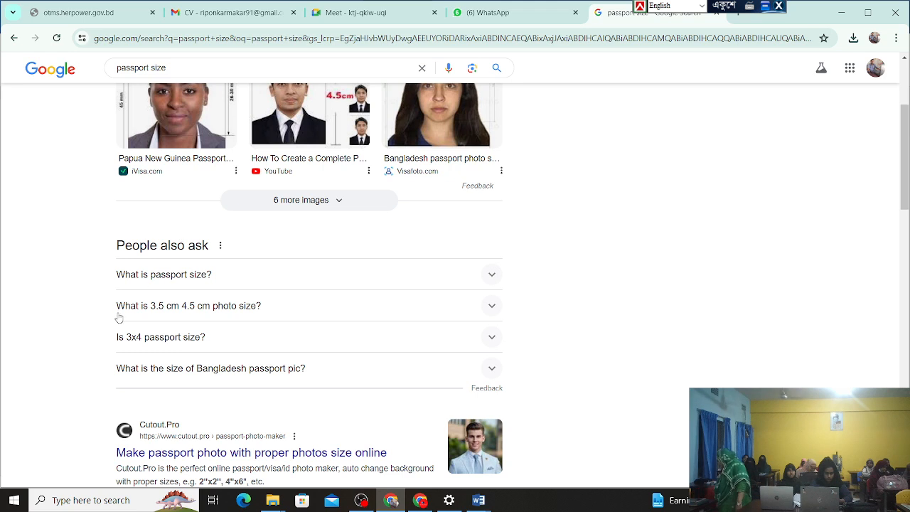
click(230, 284)
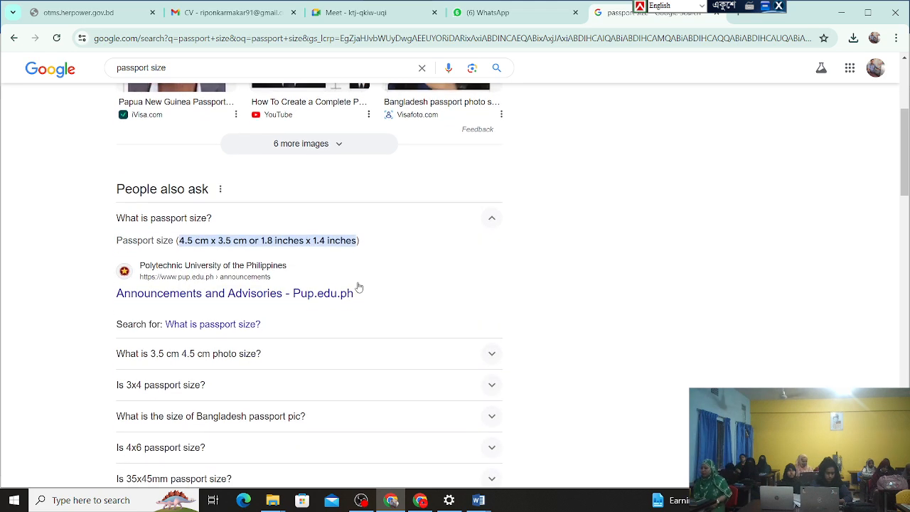
scroll(388, 277, down, 1)
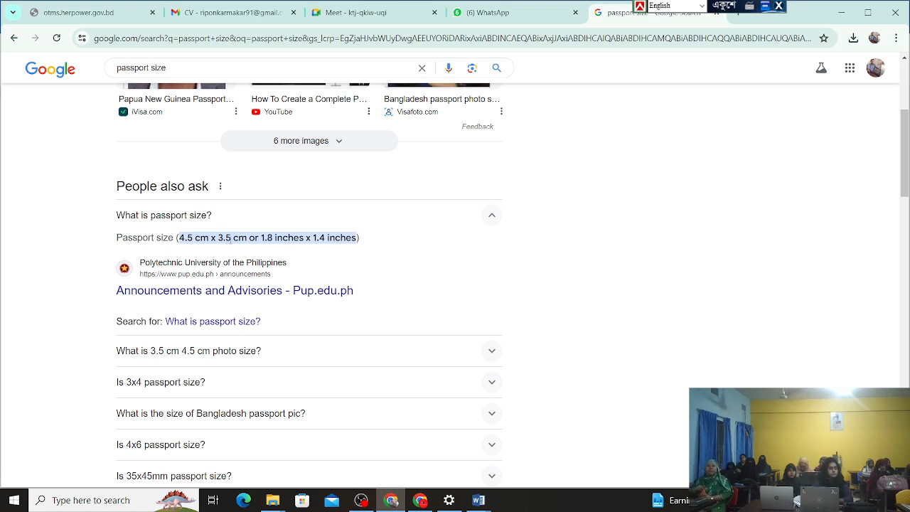
drag(195, 238, 180, 239)
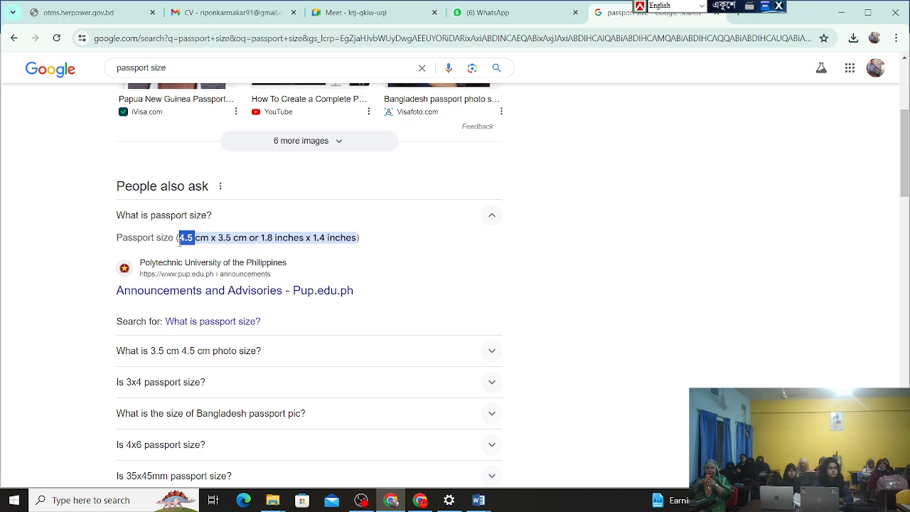
click(243, 240)
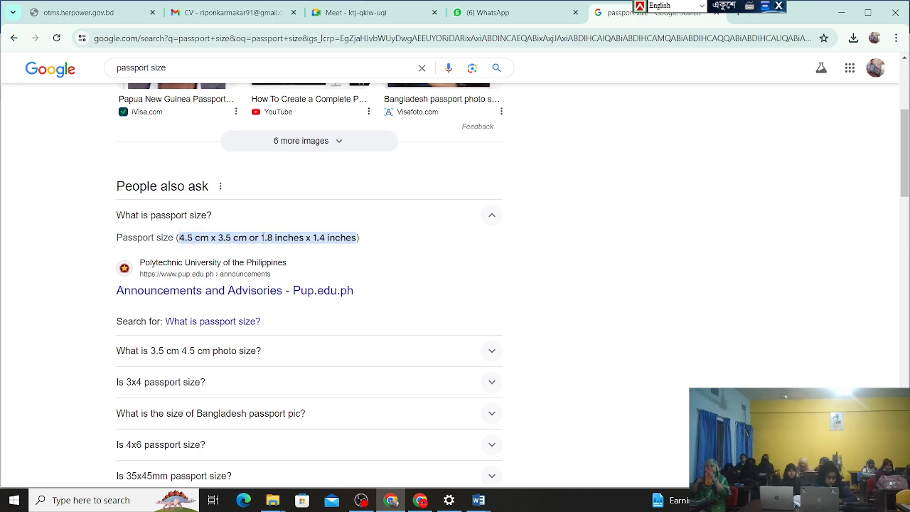
drag(262, 237, 358, 242)
click(349, 260)
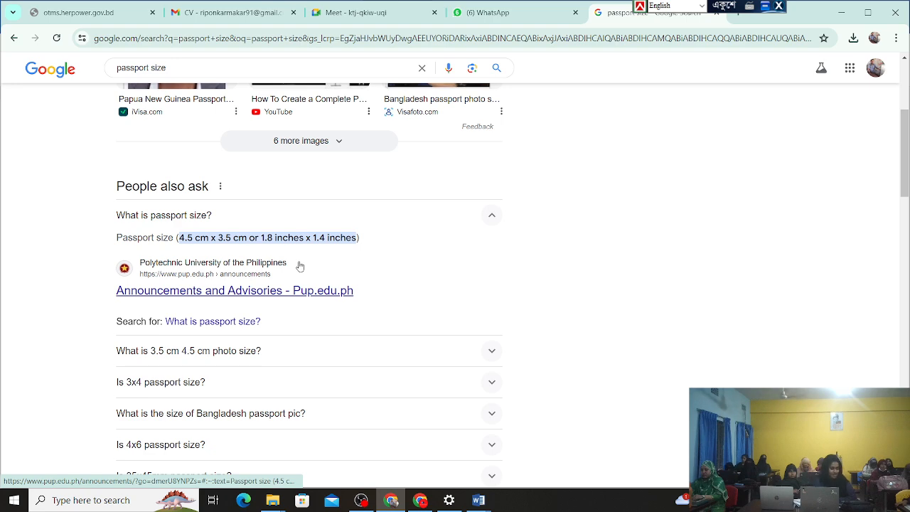
scroll(299, 266, down, 2)
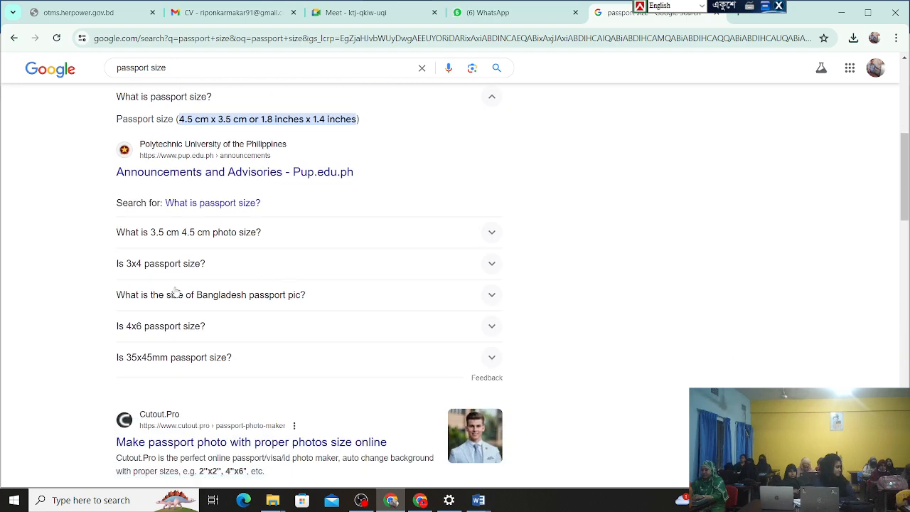
click(188, 327)
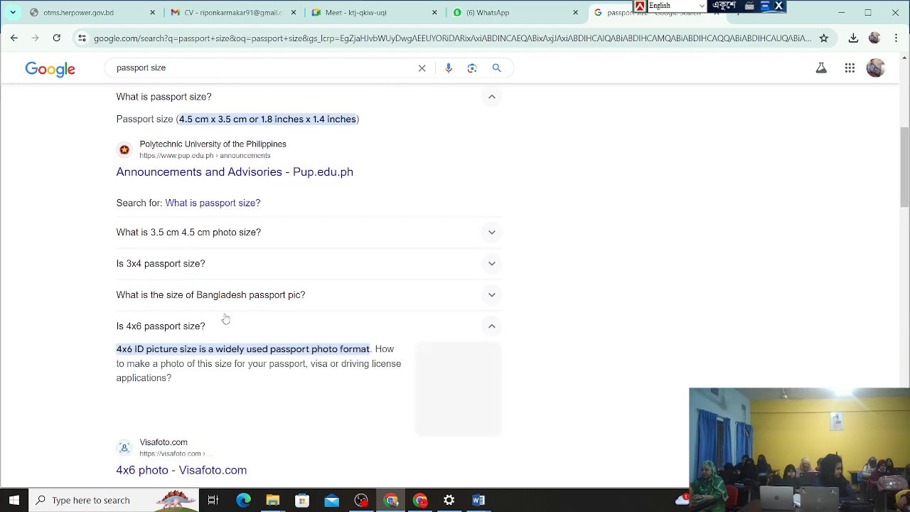
- Refine the Google search to "passport size mm"
scroll(286, 300, up, 5)
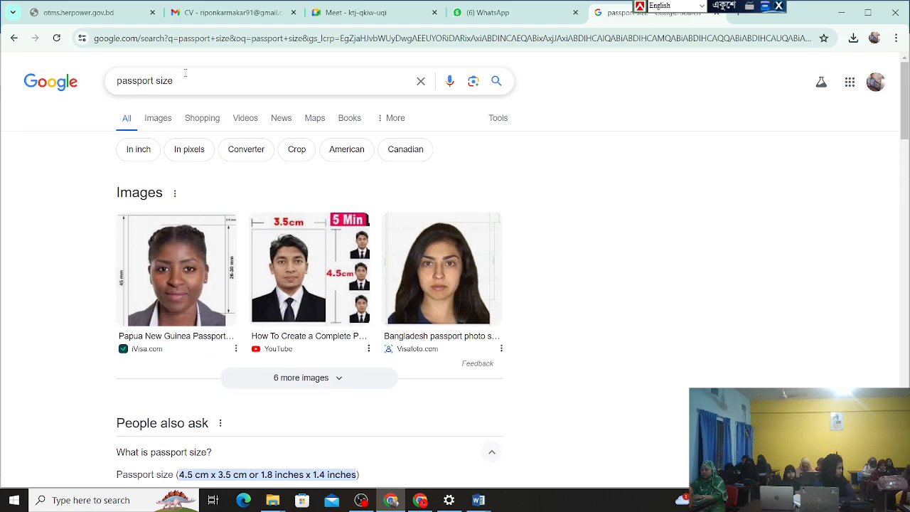
click(185, 82)
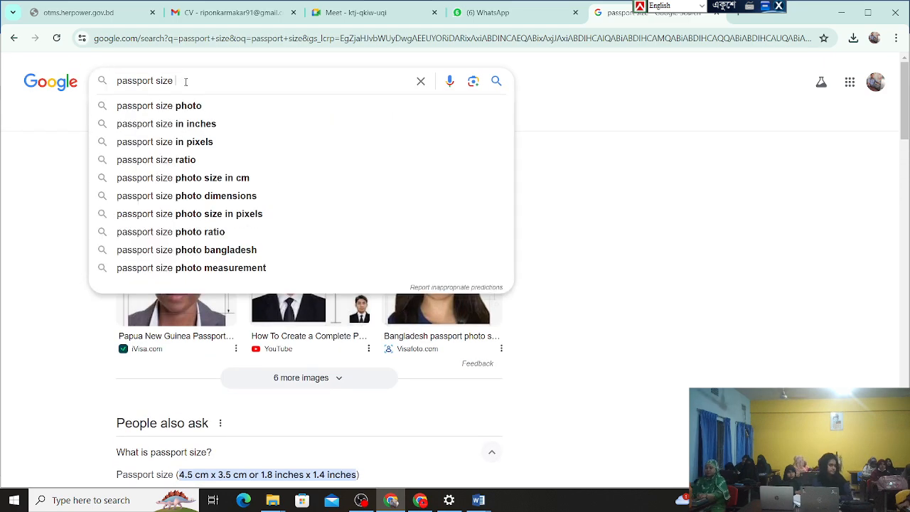
text(mm)
key(Return)
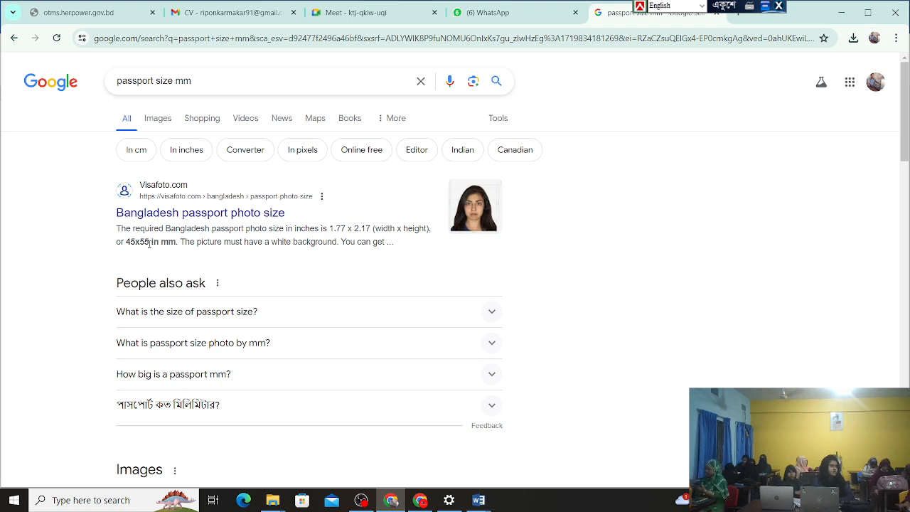
- Expand the related questions "What is the size of passport size?" and "Is 3x4 passport size?" and review their answers
scroll(150, 243, down, 1)
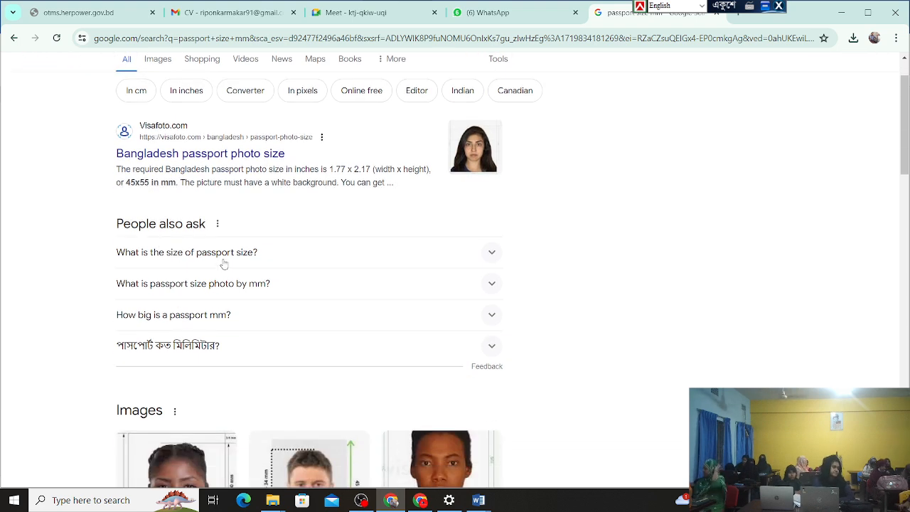
click(268, 258)
scroll(268, 257, down, 3)
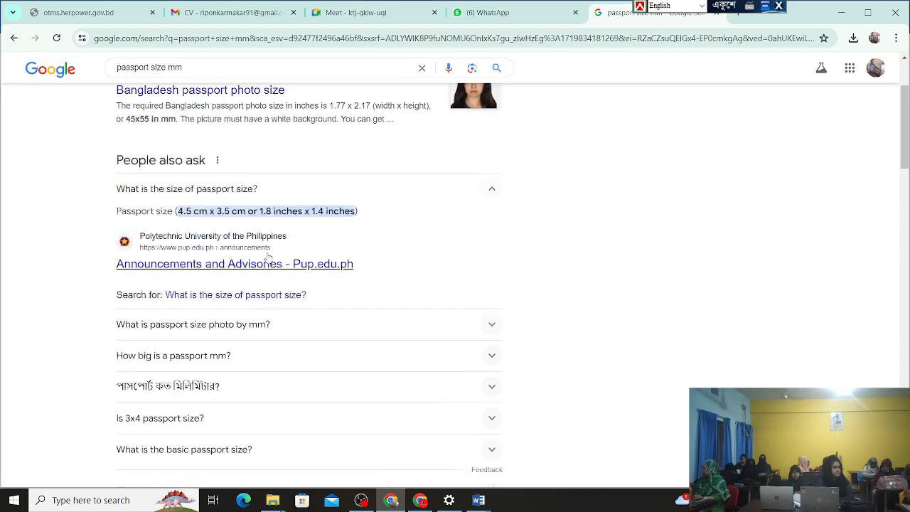
click(237, 297)
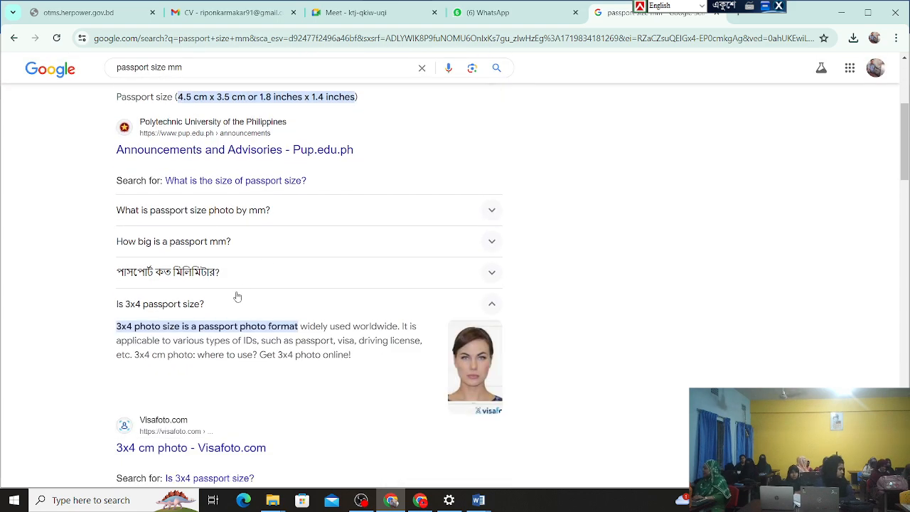
scroll(237, 296, down, 3)
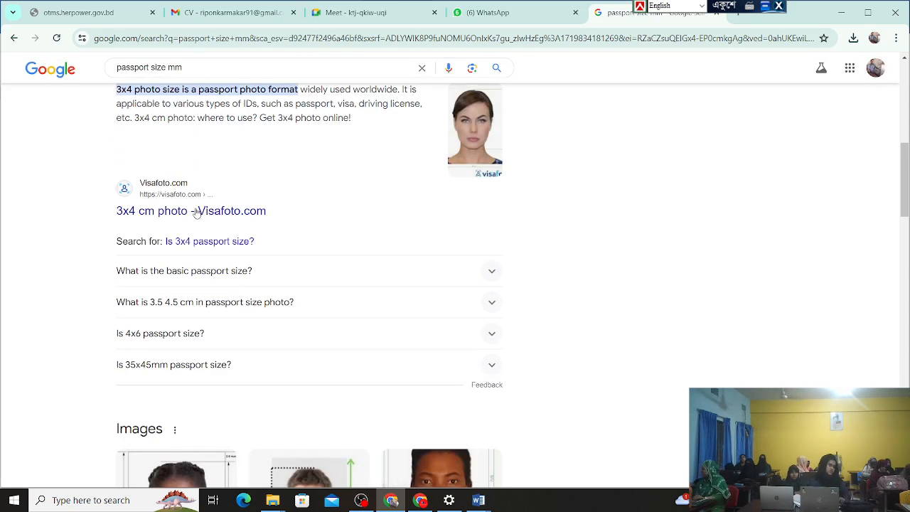
scroll(198, 212, up, 7)
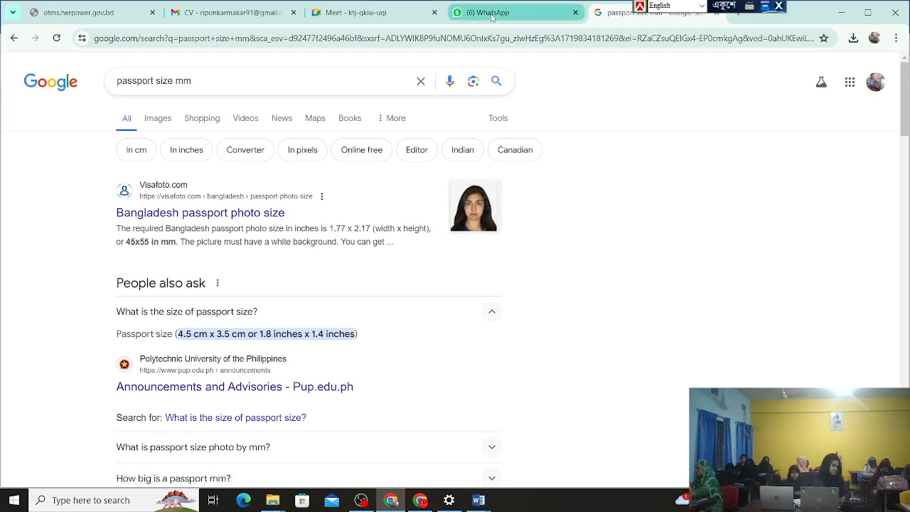
- Switch back to the Word document and narrow the curriculum vitae header table, leaving its empty third column about 1.92" wide
click(268, 14)
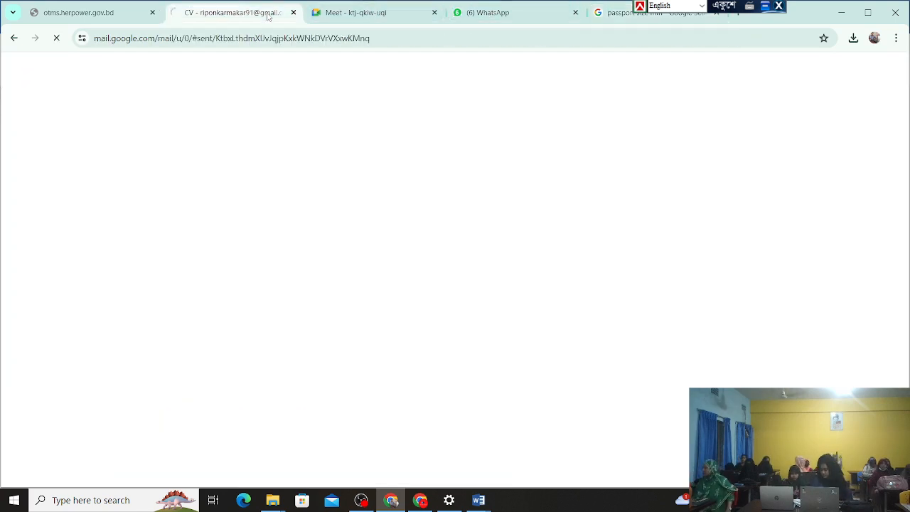
click(620, 15)
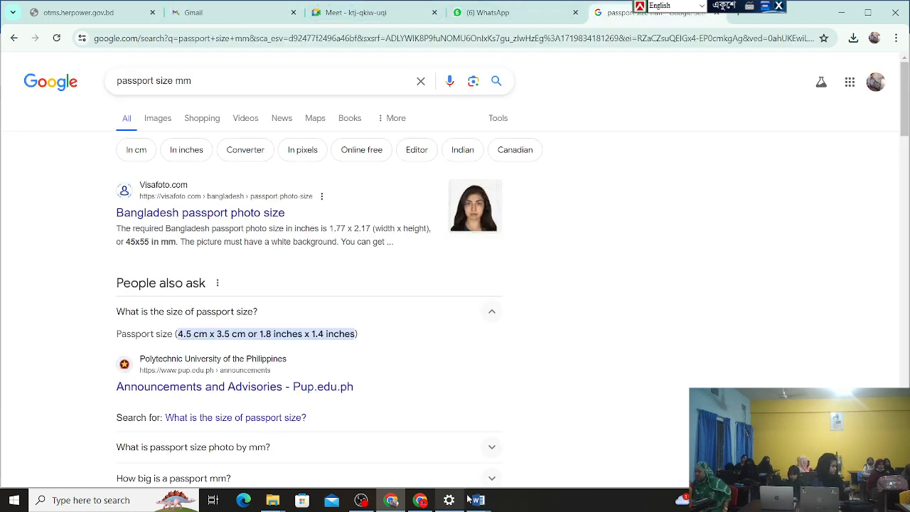
mouse_move(479, 500)
click(536, 417)
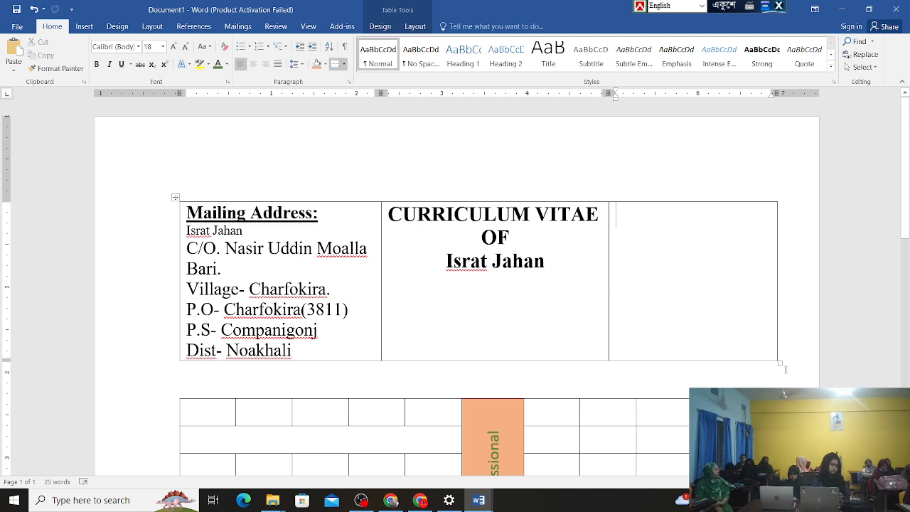
drag(778, 363, 761, 361)
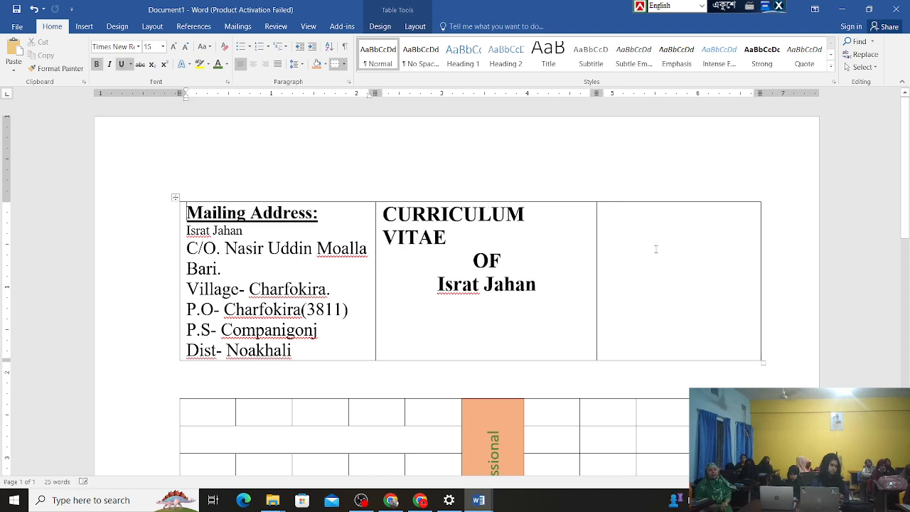
- Insert the picture pexels-pixabay-15239 from the Her Power Project folder on drive D into the empty third cell of the header table
click(657, 260)
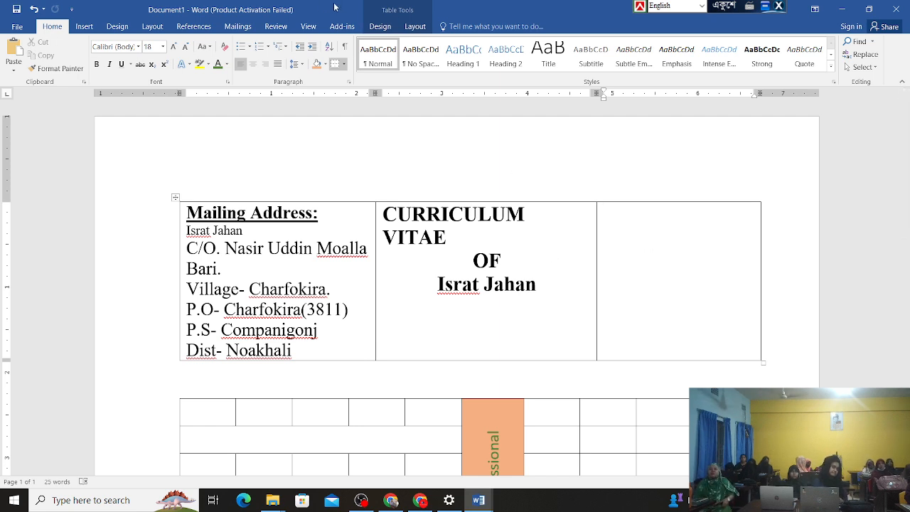
click(406, 30)
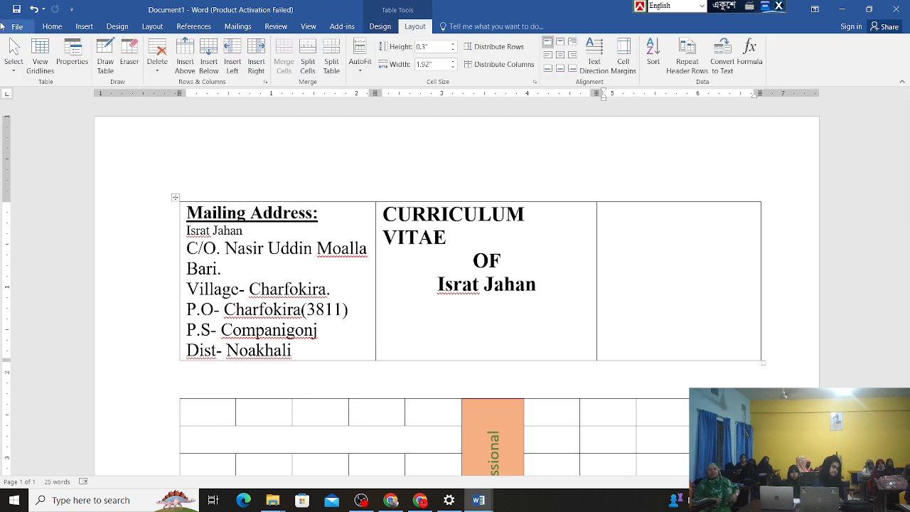
click(52, 26)
click(87, 27)
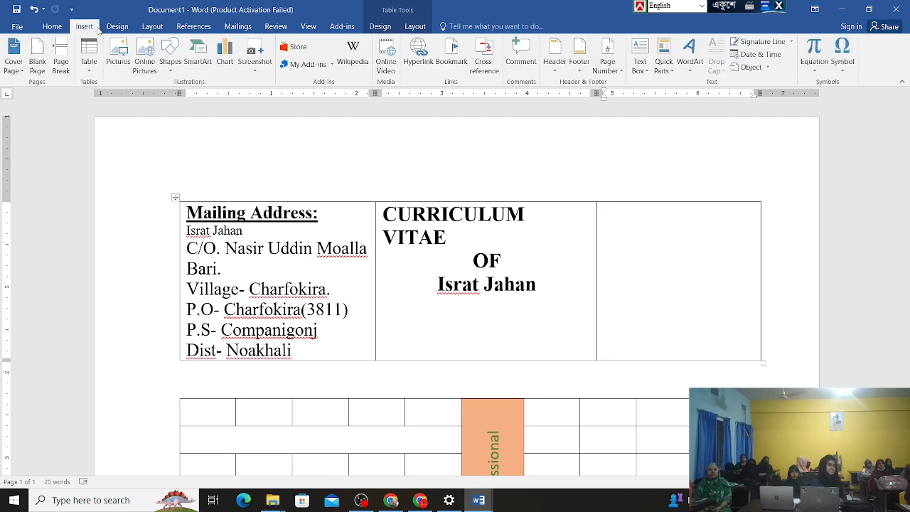
click(118, 71)
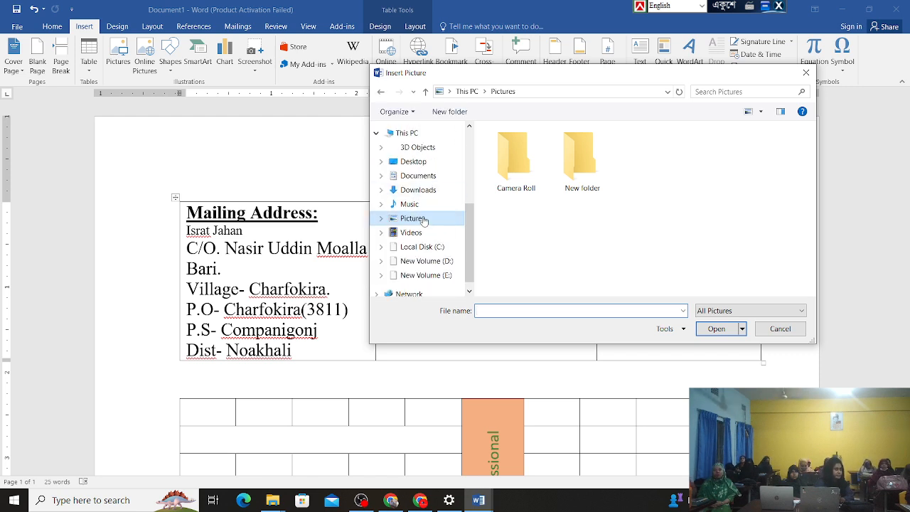
click(444, 261)
click(444, 277)
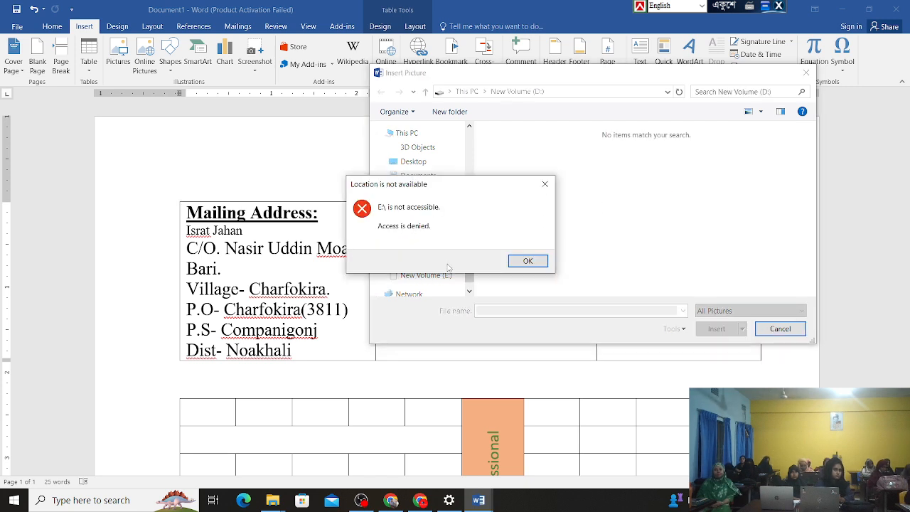
click(544, 184)
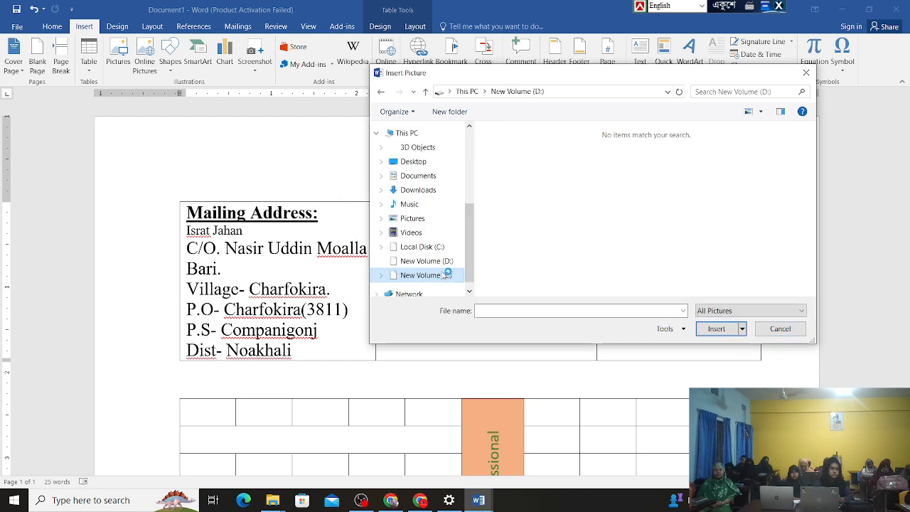
click(519, 263)
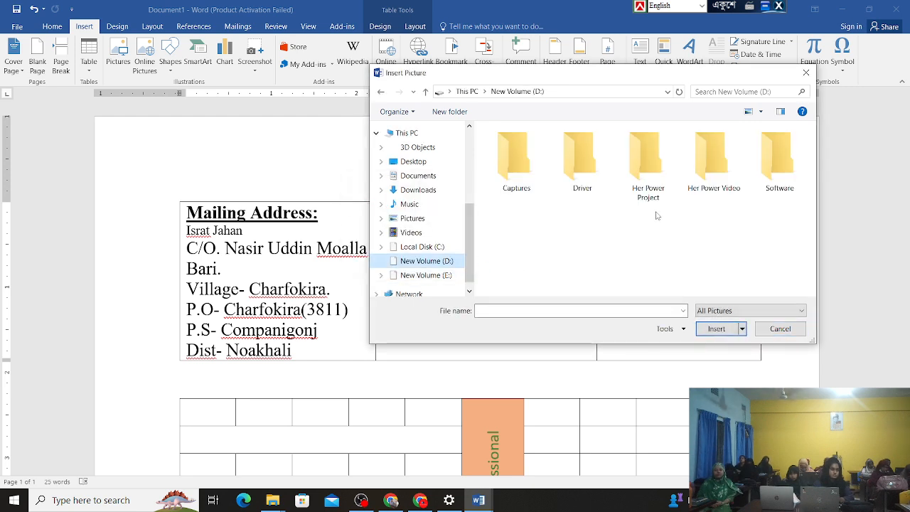
double_click(715, 165)
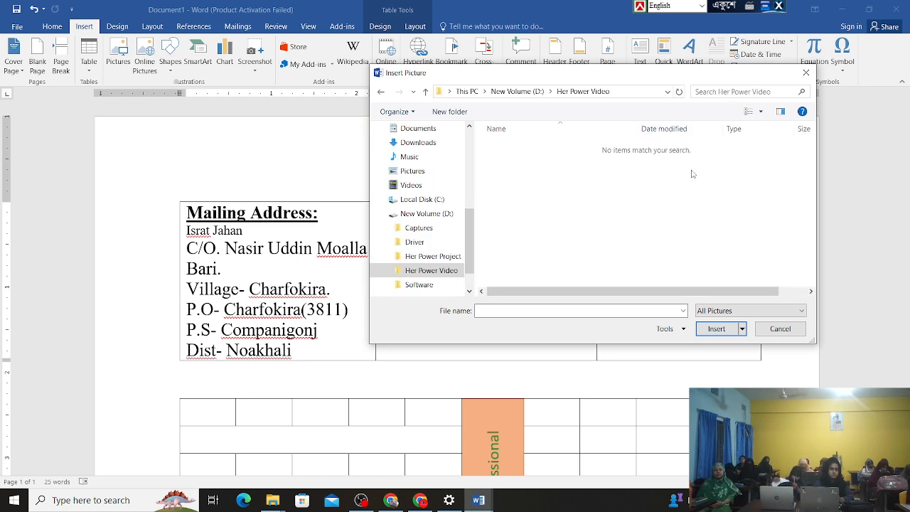
click(380, 91)
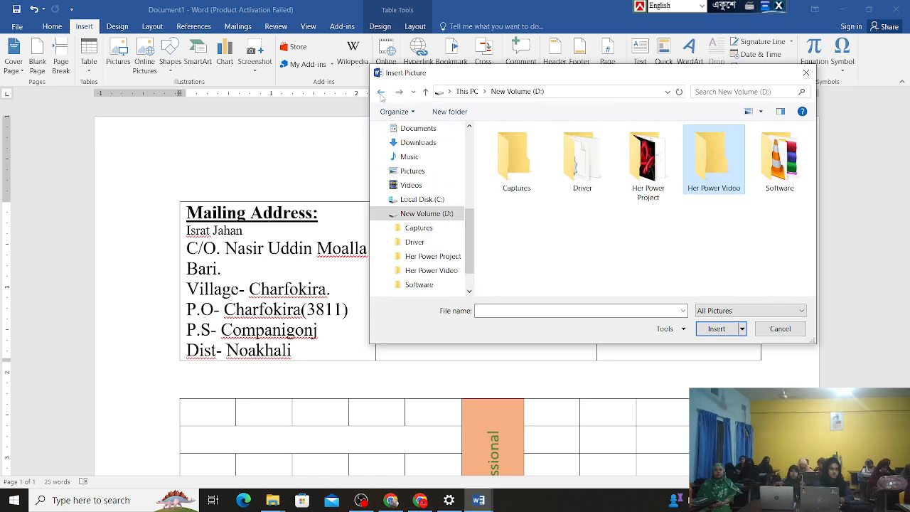
double_click(651, 175)
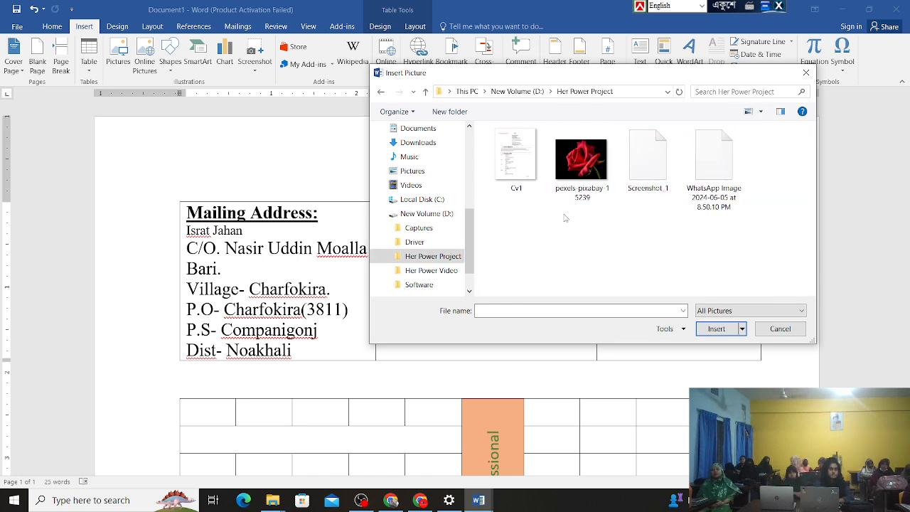
double_click(582, 178)
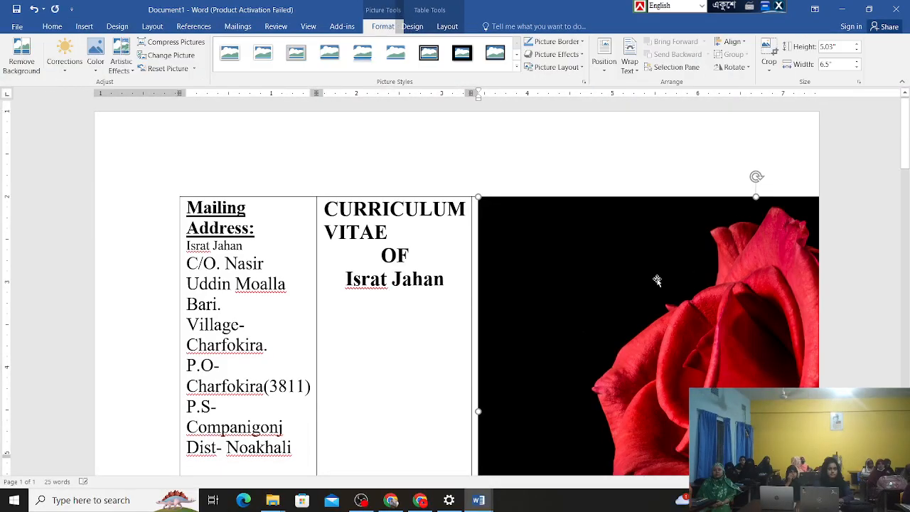
- Delete the oversized rose picture from the third cell of the header table
scroll(639, 277, down, 4)
ctrl+scroll(634, 275, down, 4)
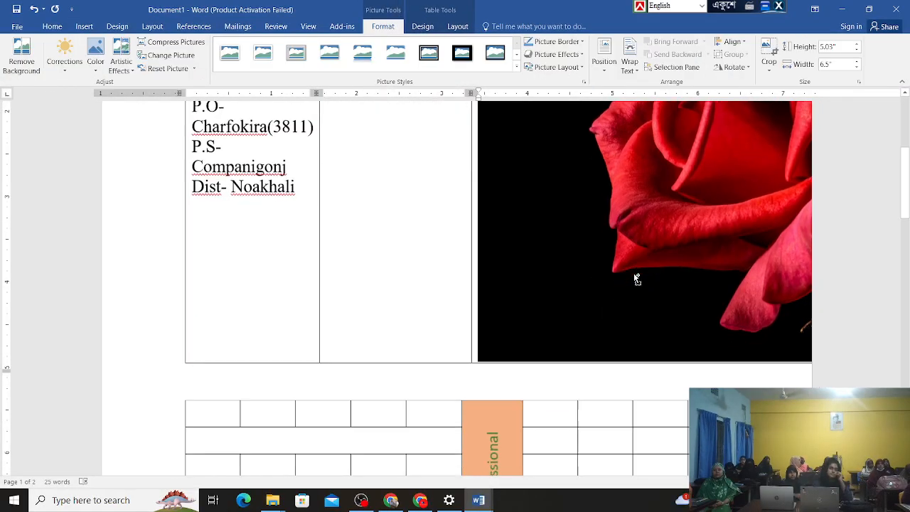
scroll(635, 274, up, 1)
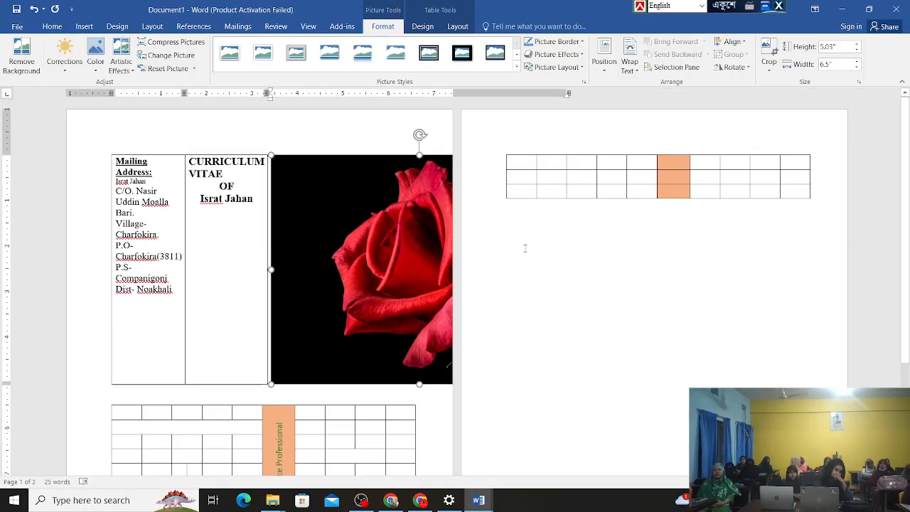
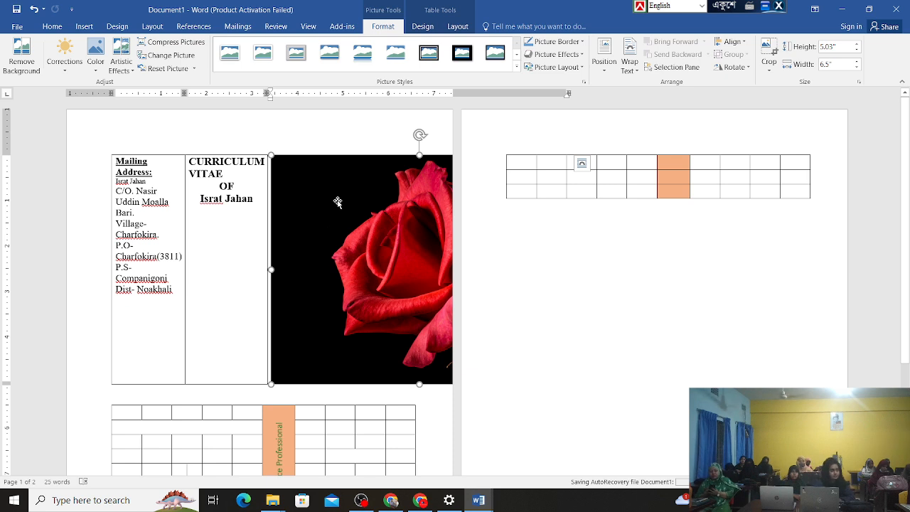
key(Delete)
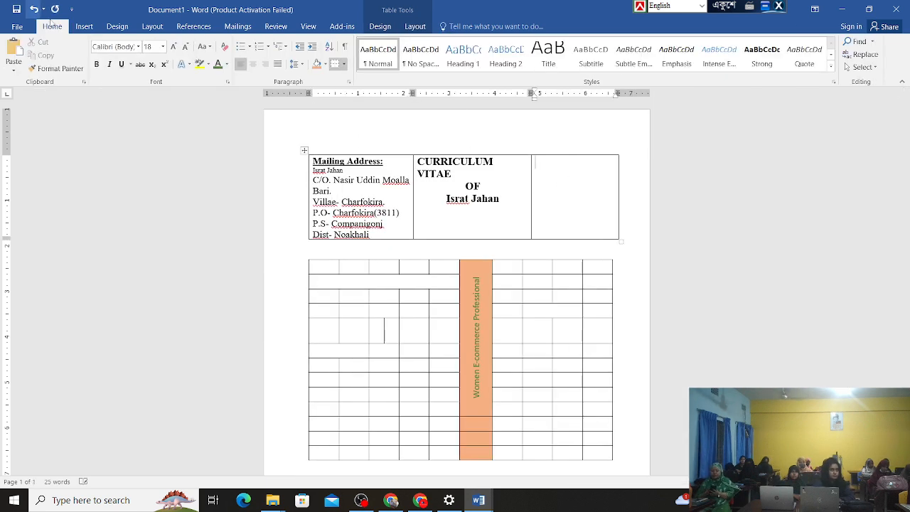
click(90, 29)
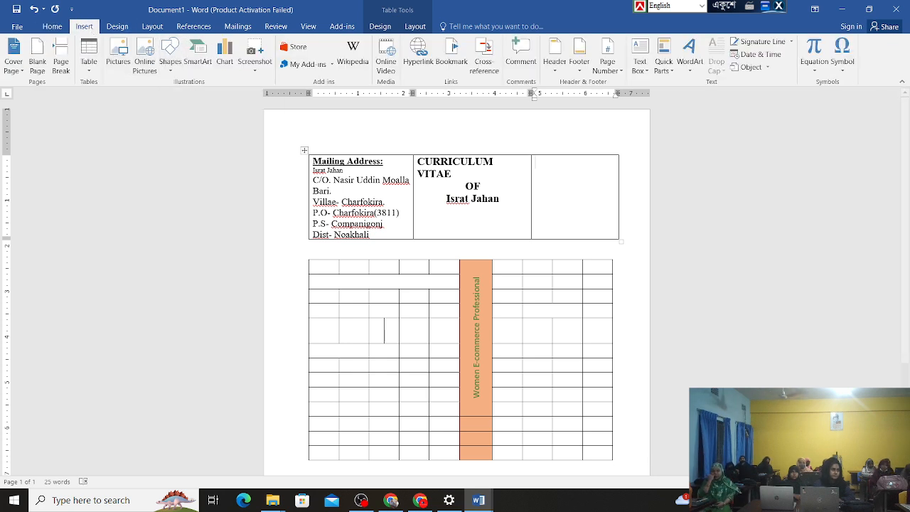
click(118, 54)
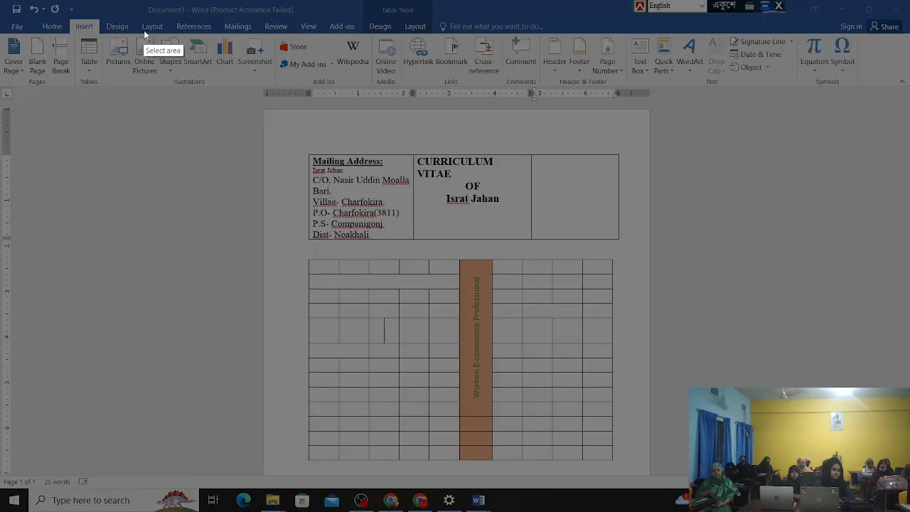
drag(152, 29, 187, 85)
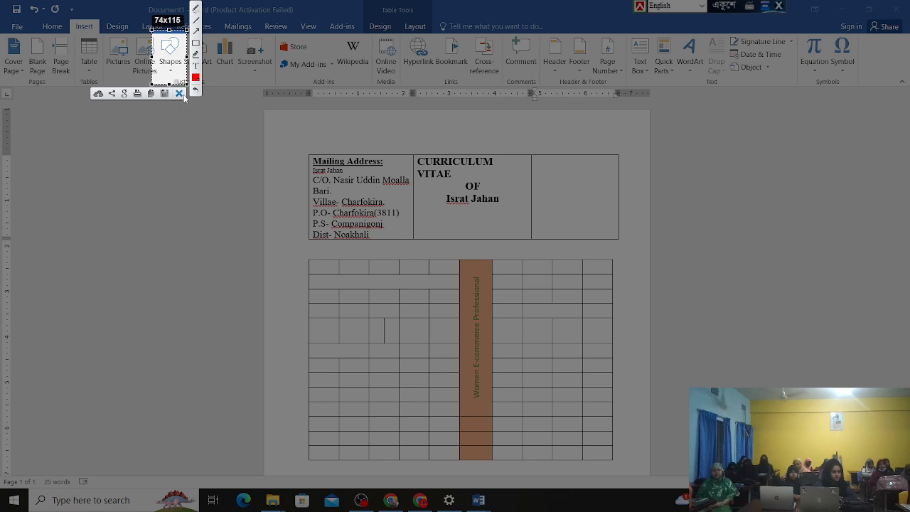
click(180, 95)
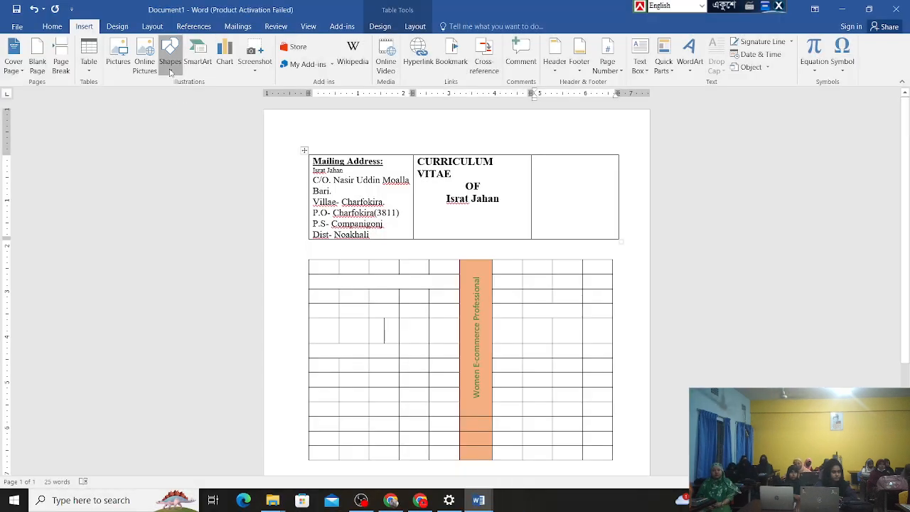
- Try to draw a text box about 1.79" high and 1.94" wide over the empty header cell, and undo it
click(169, 69)
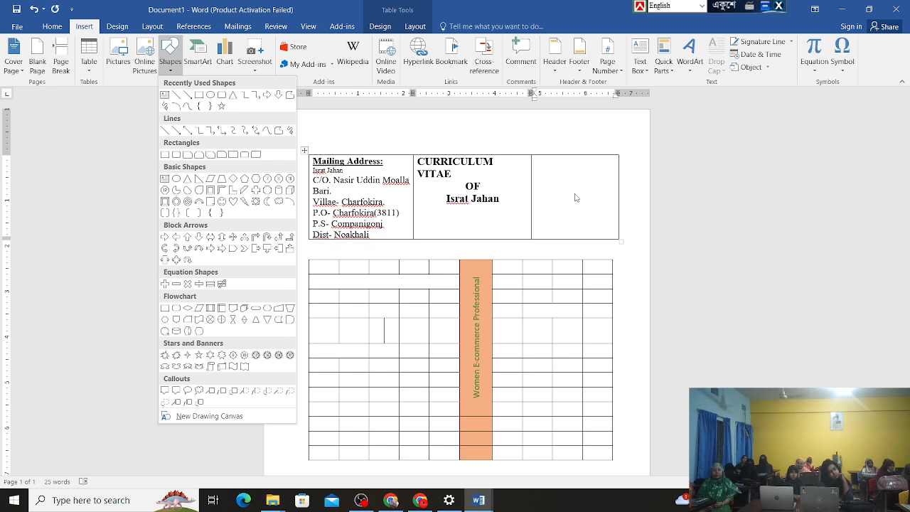
click(170, 68)
click(170, 69)
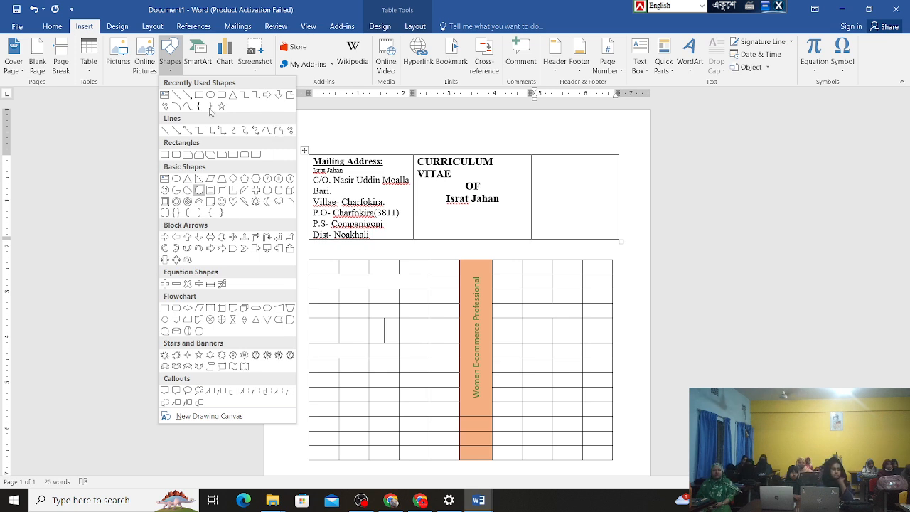
click(172, 69)
click(173, 71)
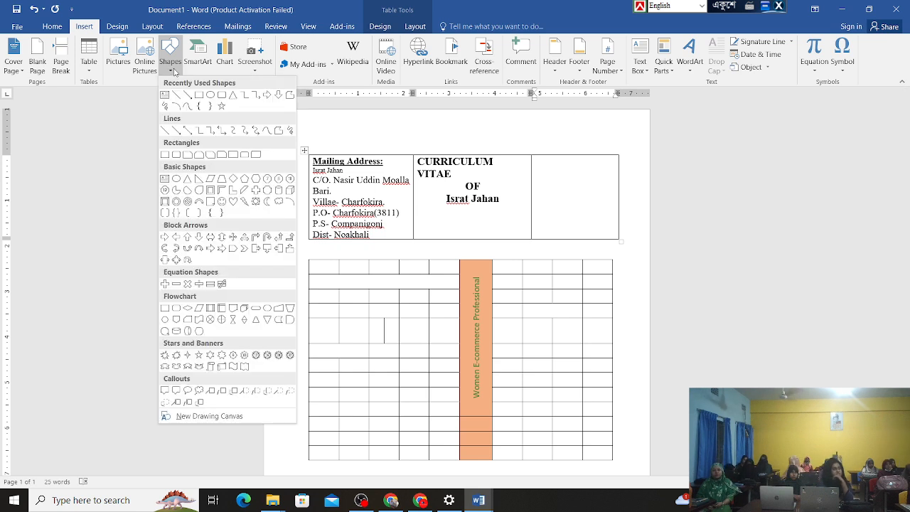
click(166, 104)
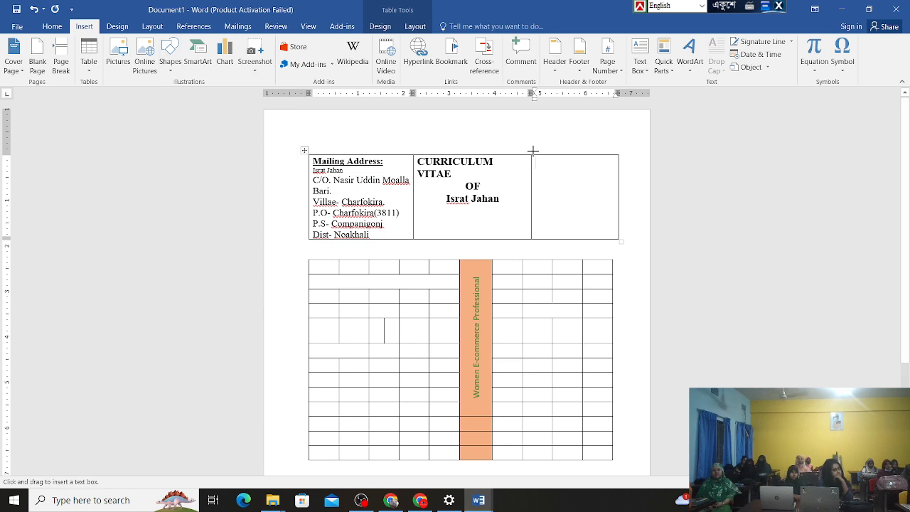
mouse_move(530, 155)
mouse_down()
mouse_move(562, 197)
mouse_move(620, 241)
mouse_move(610, 231)
mouse_up()
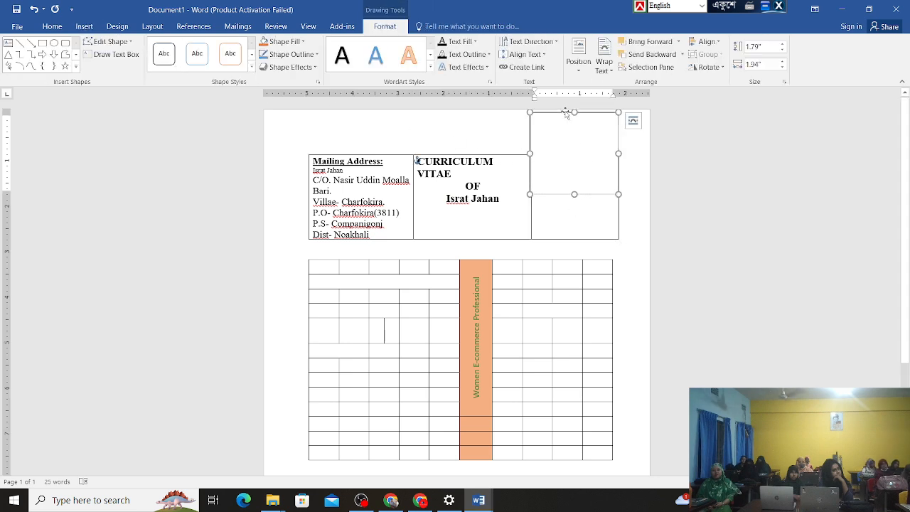
key(ctrl+z)
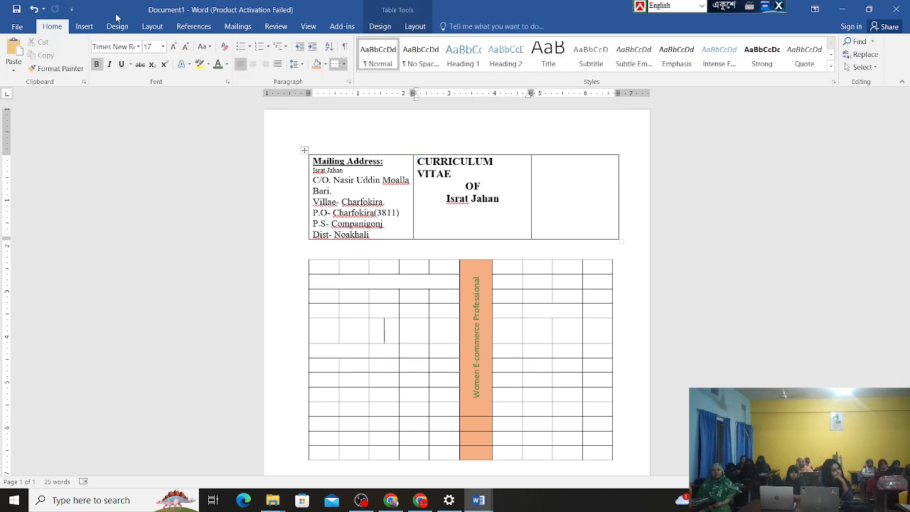
- Draw a text box about 1.84" high and 1.94" wide exactly over the empty third header cell and select its frame
click(84, 26)
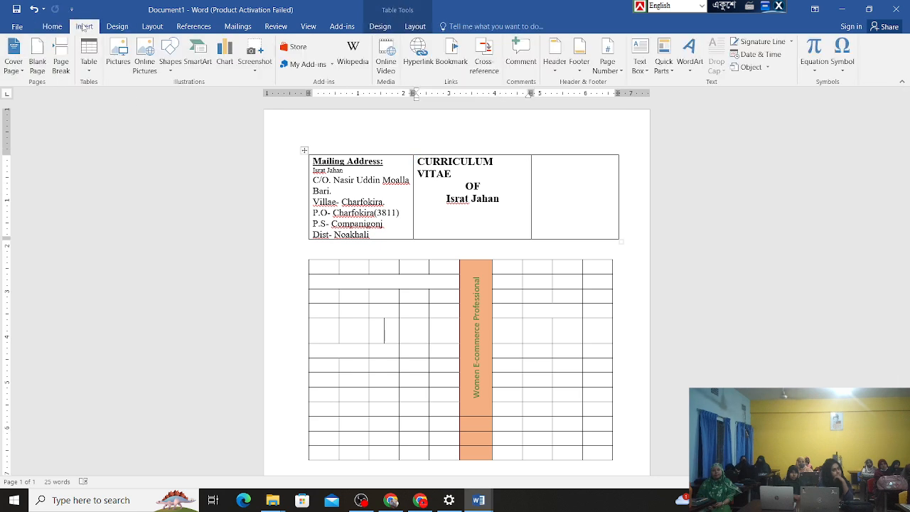
click(171, 71)
click(164, 95)
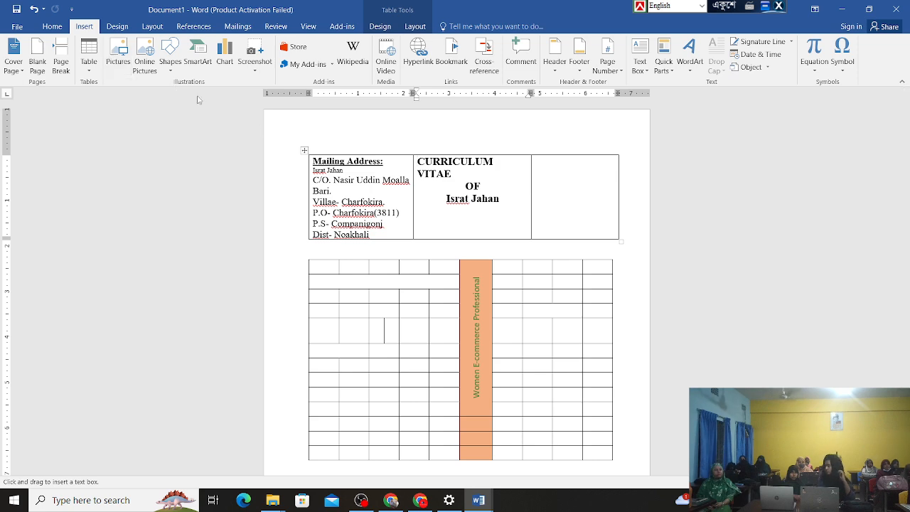
scroll(468, 174, up, 2)
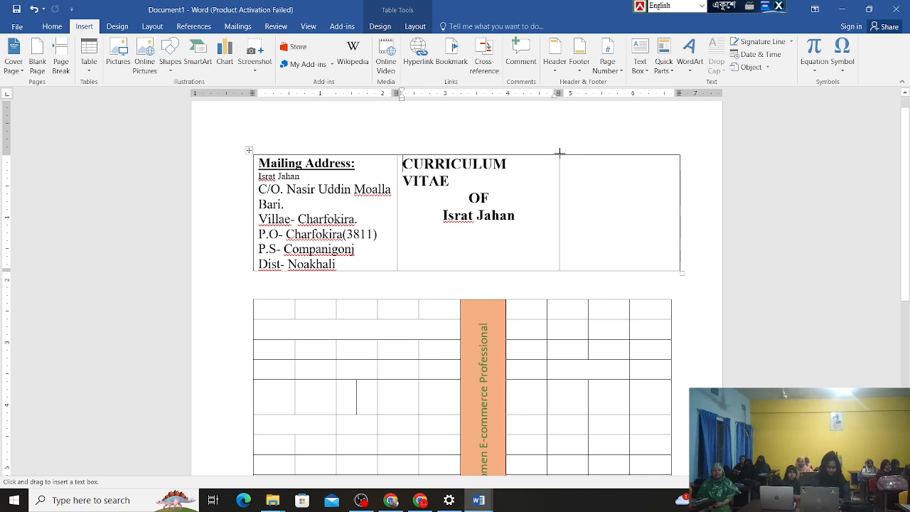
drag(558, 154, 680, 270)
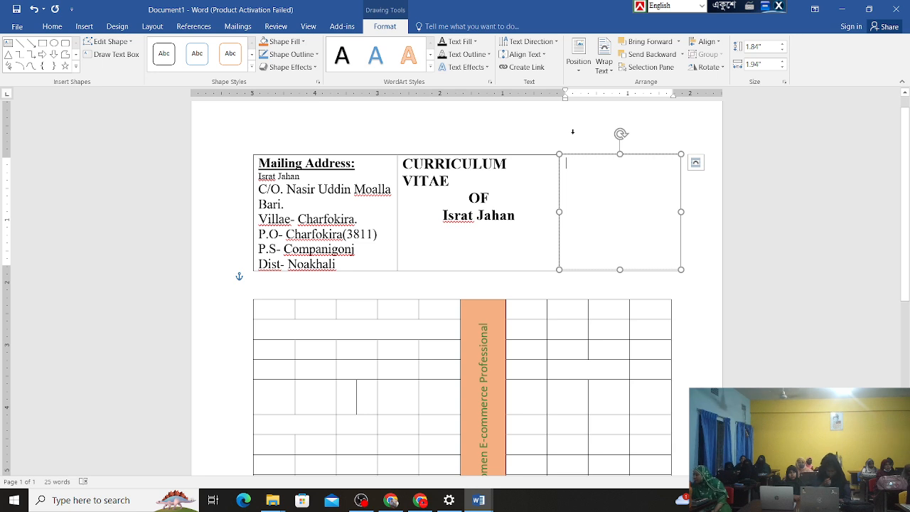
click(719, 207)
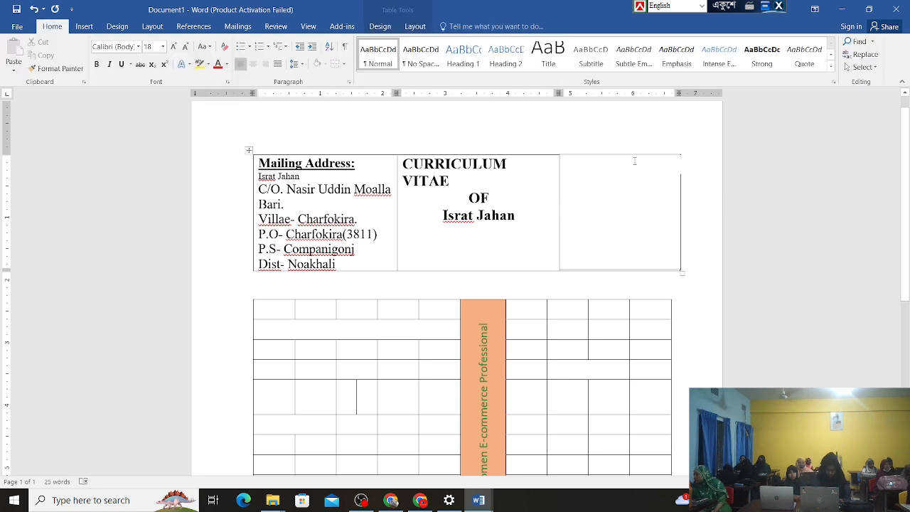
click(626, 154)
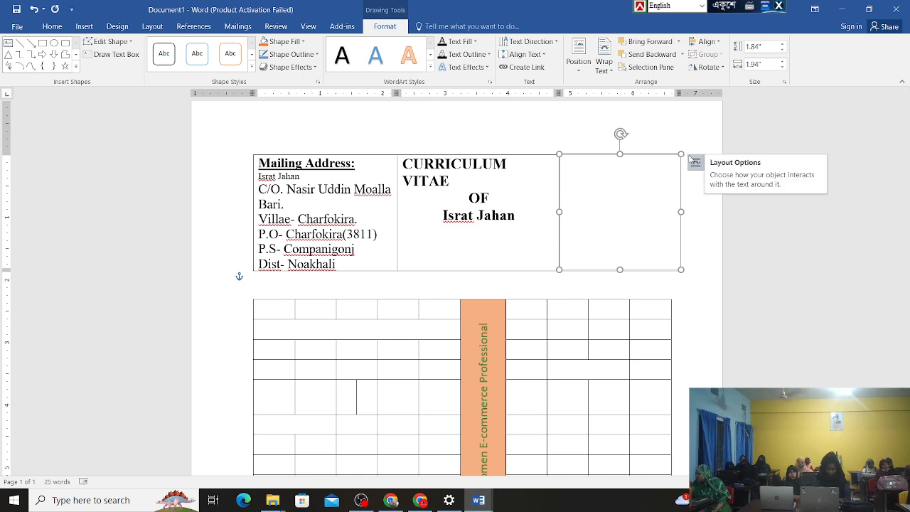
- Shrink the text box in the third header cell to about 0.8" high and 1.4" wide
drag(680, 154, 648, 187)
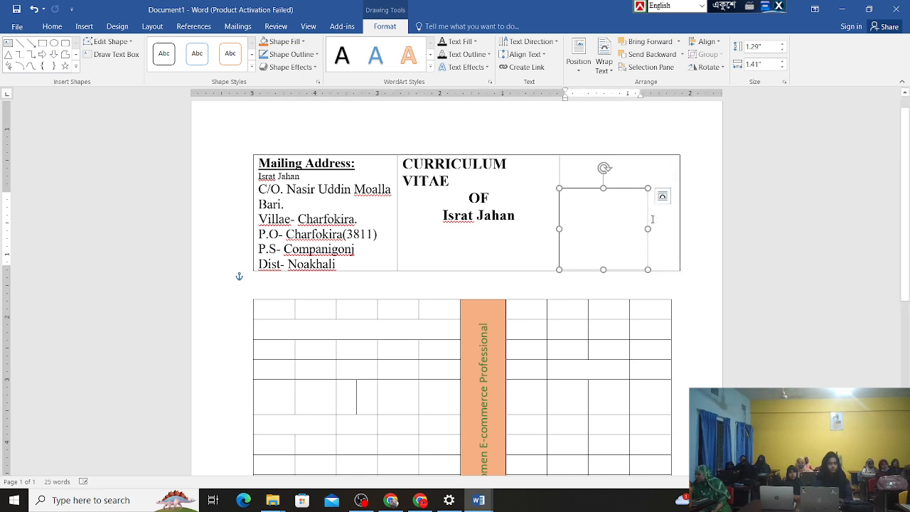
drag(646, 229, 670, 227)
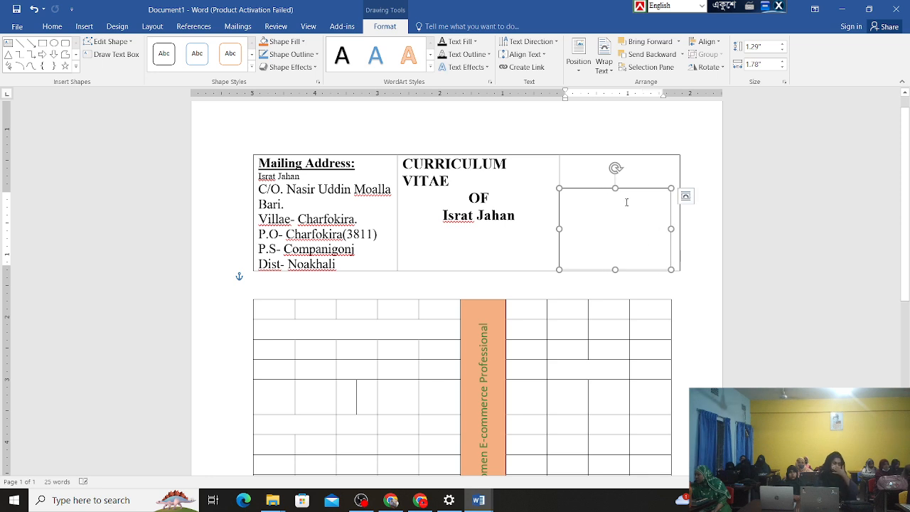
drag(615, 188, 615, 219)
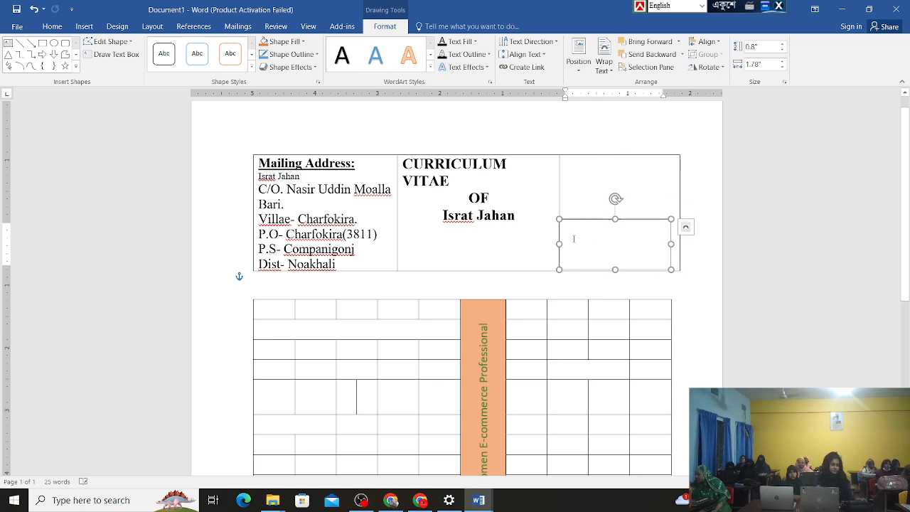
drag(559, 244, 583, 244)
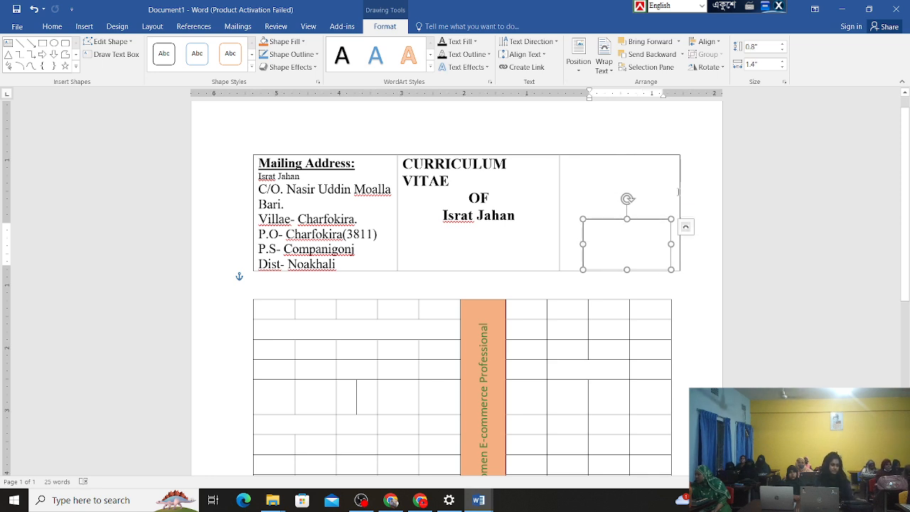
- Mark the text box's height and width values with a rectangle in a screen capture, and discard the capture
click(609, 236)
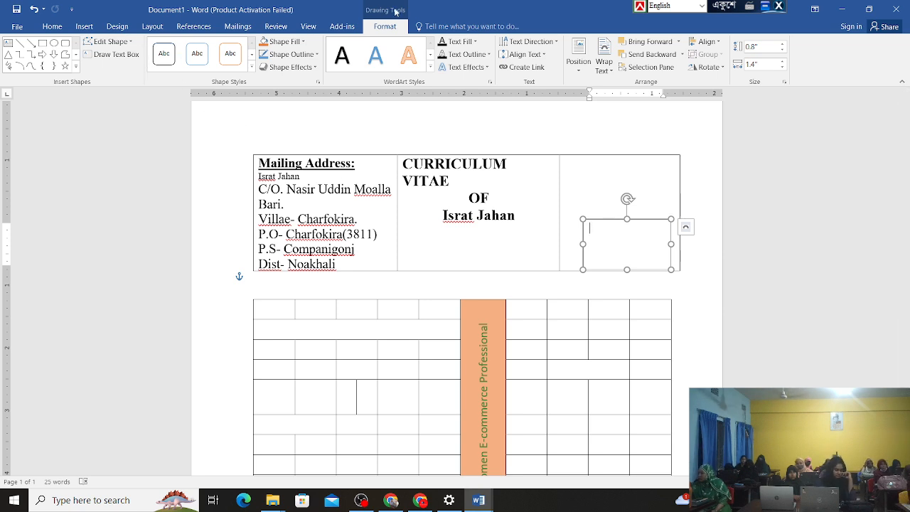
click(83, 26)
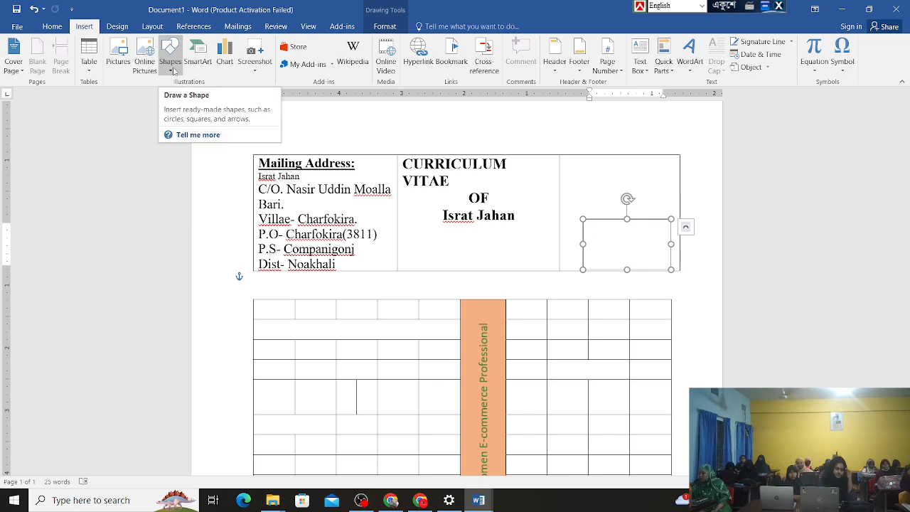
click(384, 27)
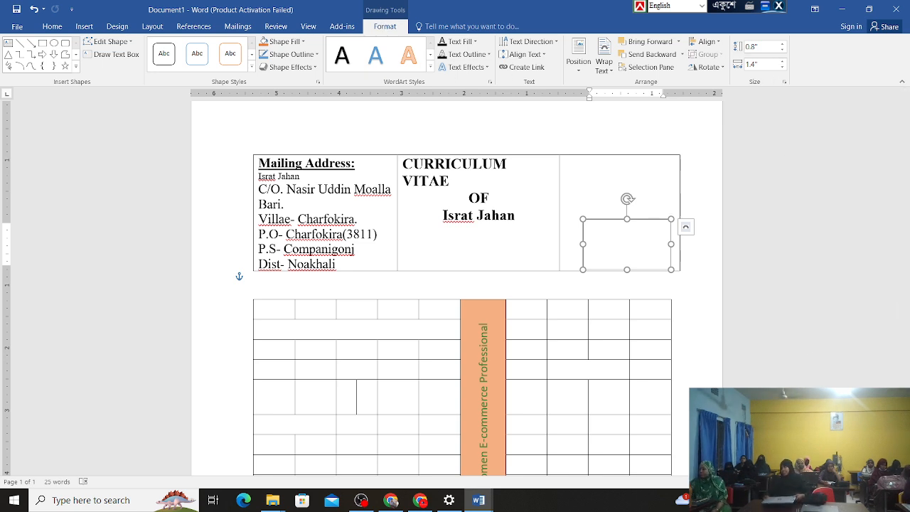
key(Print)
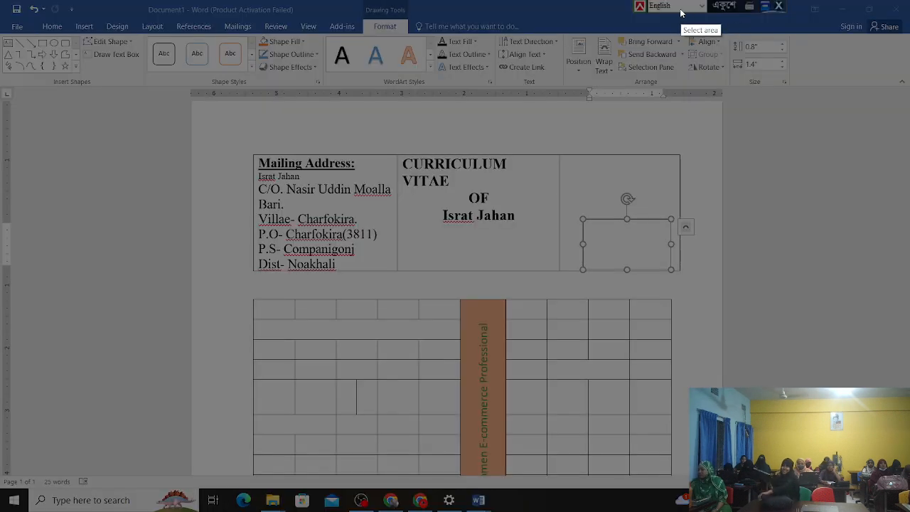
drag(701, 29, 796, 88)
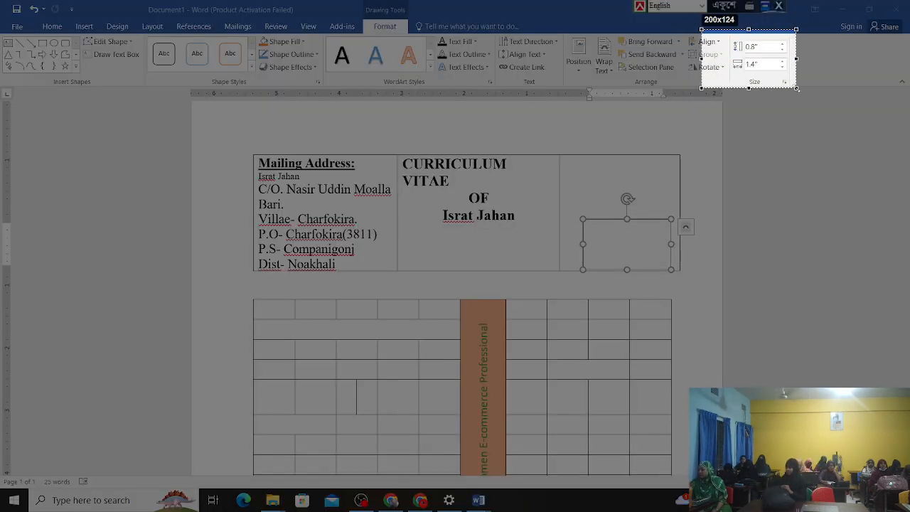
drag(702, 59, 724, 59)
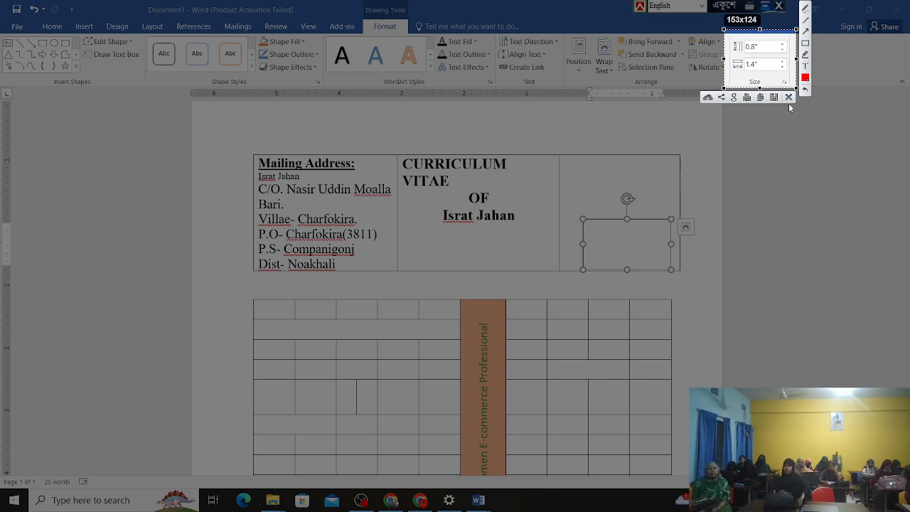
click(804, 43)
drag(729, 37, 790, 77)
click(795, 99)
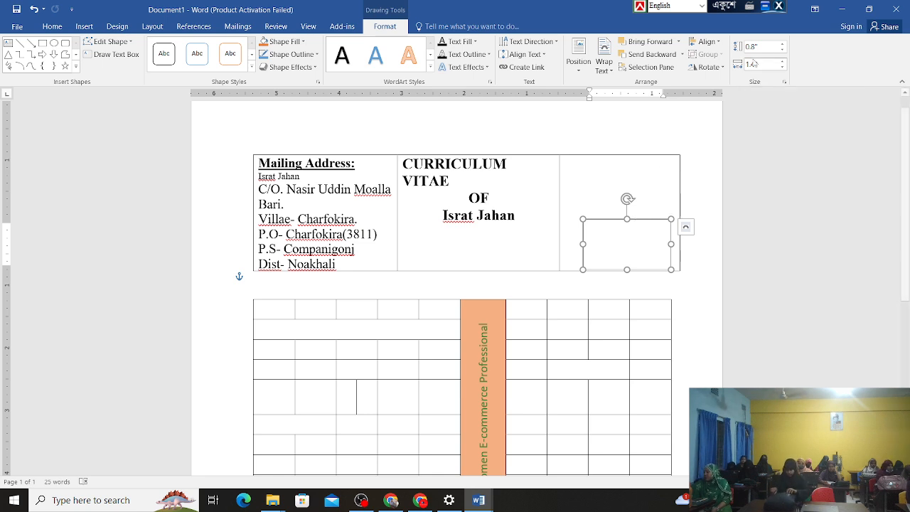
- Set the text box's height to 1.8" and move it up inside the third header cell
click(782, 44)
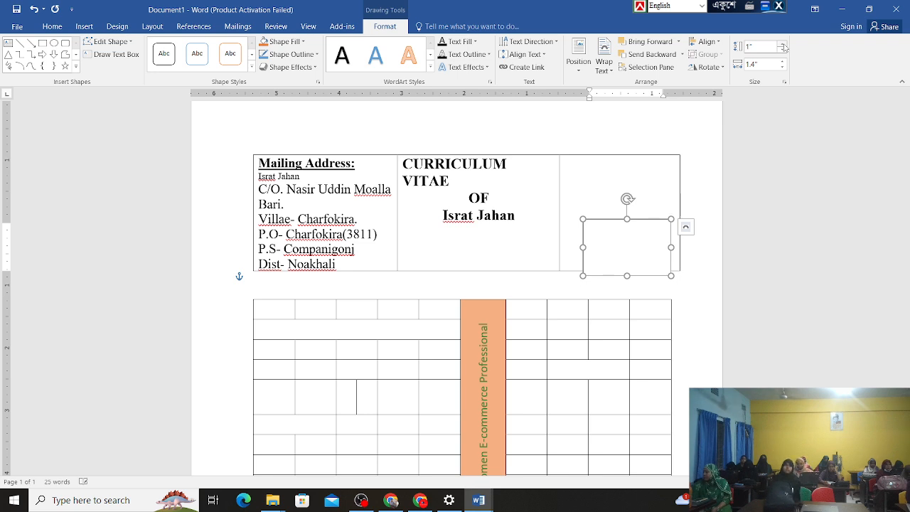
click(782, 45)
click(782, 45)
click(782, 45)
click(782, 45)
click(782, 45)
click(782, 45)
click(783, 45)
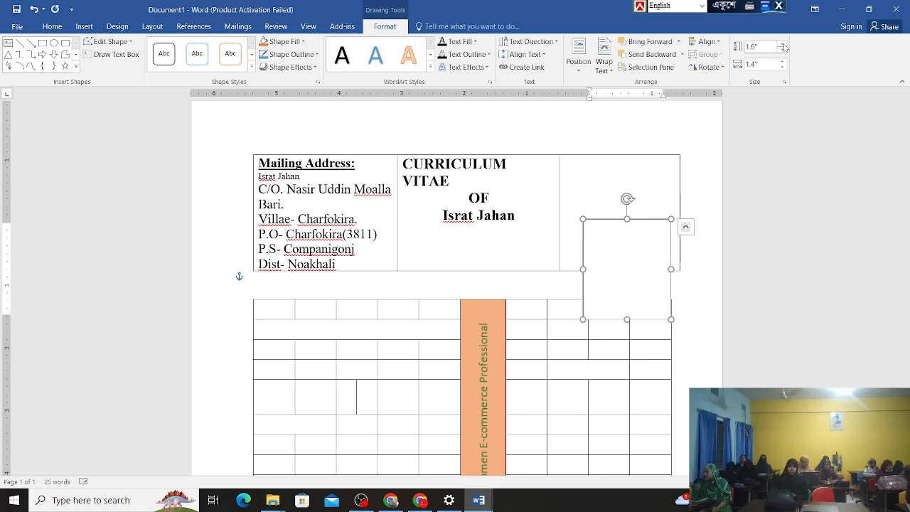
click(782, 45)
click(783, 45)
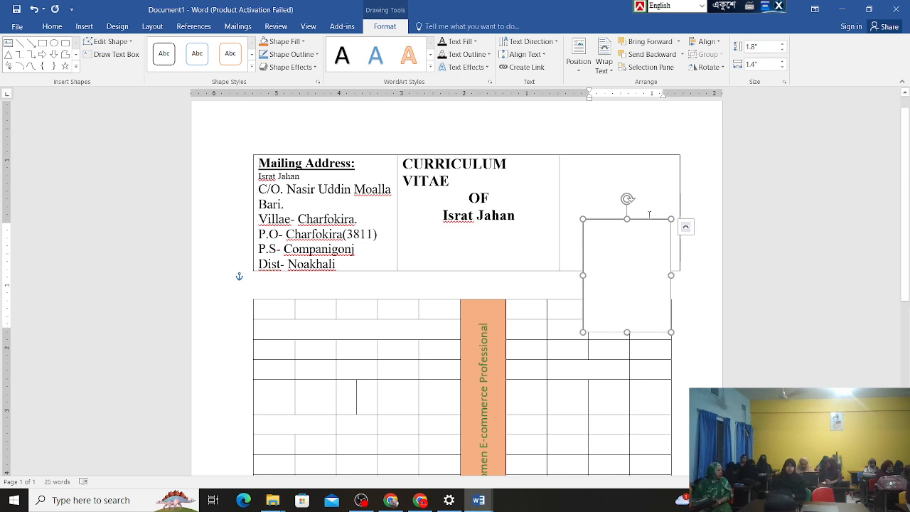
mouse_move(646, 220)
mouse_down()
mouse_move(637, 187)
mouse_move(645, 215)
mouse_up()
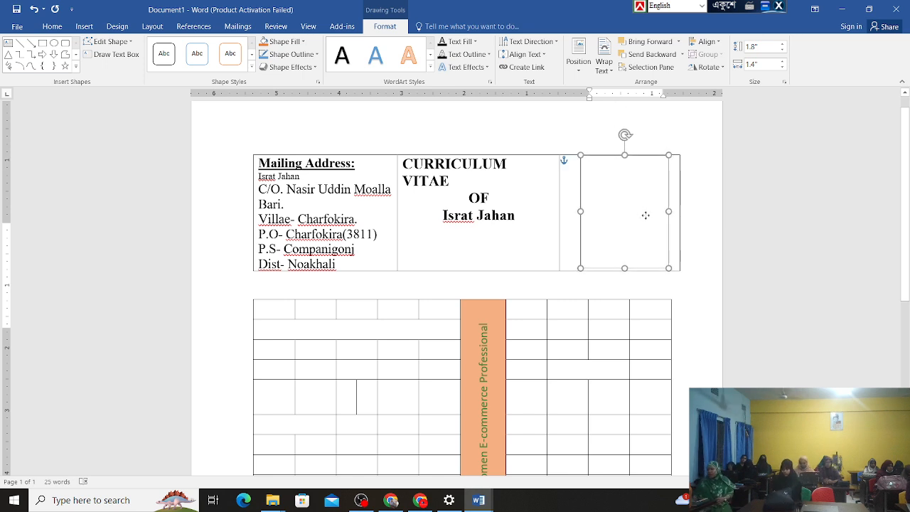
- Set the text box to 1.9" high and 1.5" wide and move it against the third header cell's left border
click(781, 63)
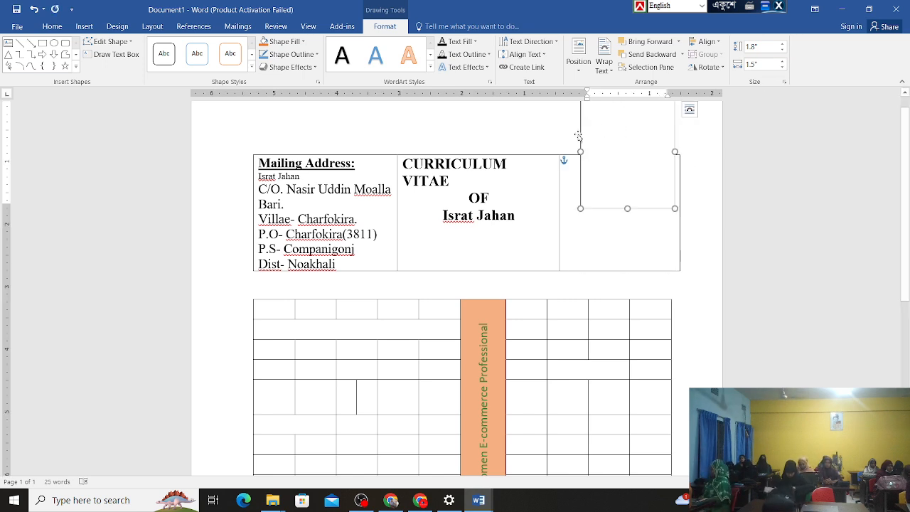
drag(580, 188, 583, 188)
drag(576, 228, 573, 252)
click(782, 45)
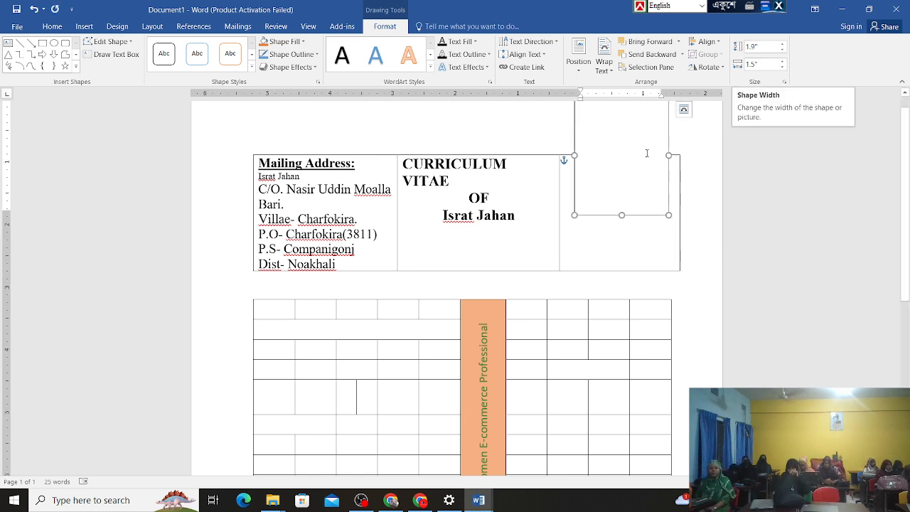
drag(574, 202, 559, 246)
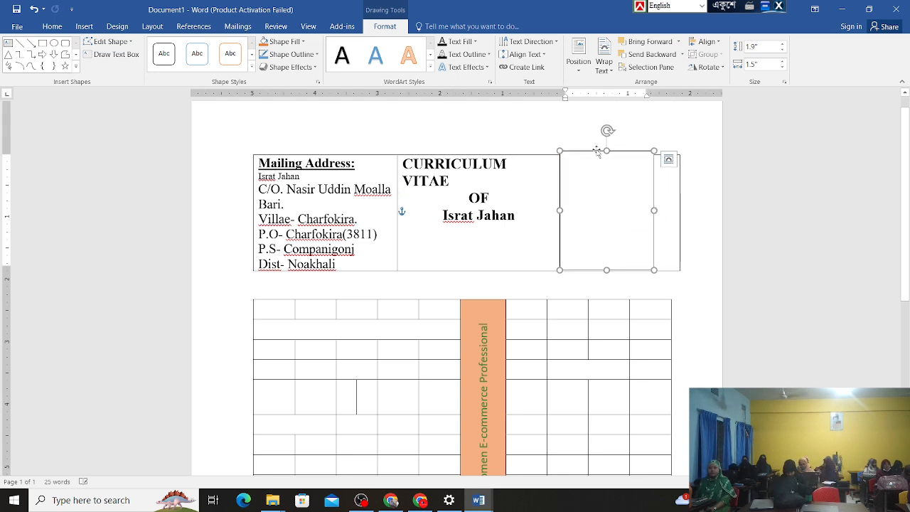
- Move the text box over the CURRICULUM VITAE cell and set its shape fill to No Fill
drag(594, 156, 429, 197)
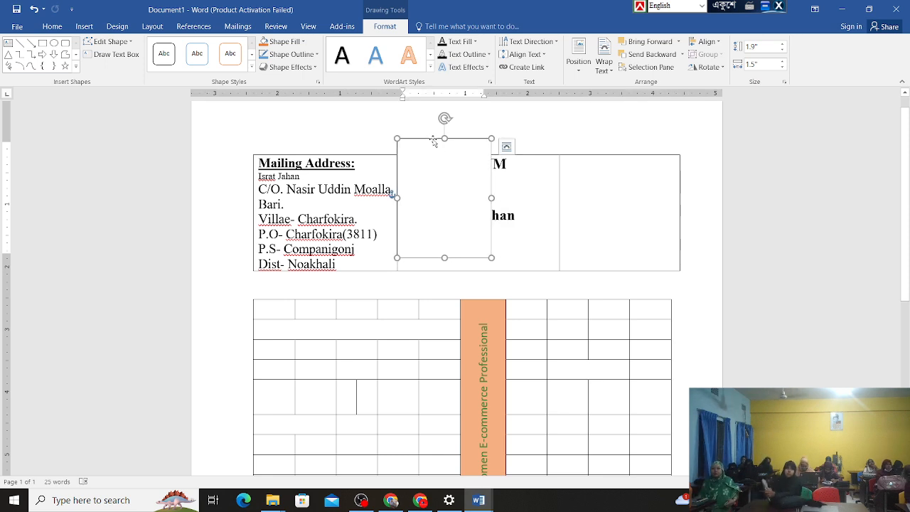
mouse_move(434, 198)
mouse_down()
mouse_move(366, 182)
mouse_move(295, 214)
mouse_move(422, 214)
mouse_move(584, 183)
mouse_move(437, 211)
mouse_up()
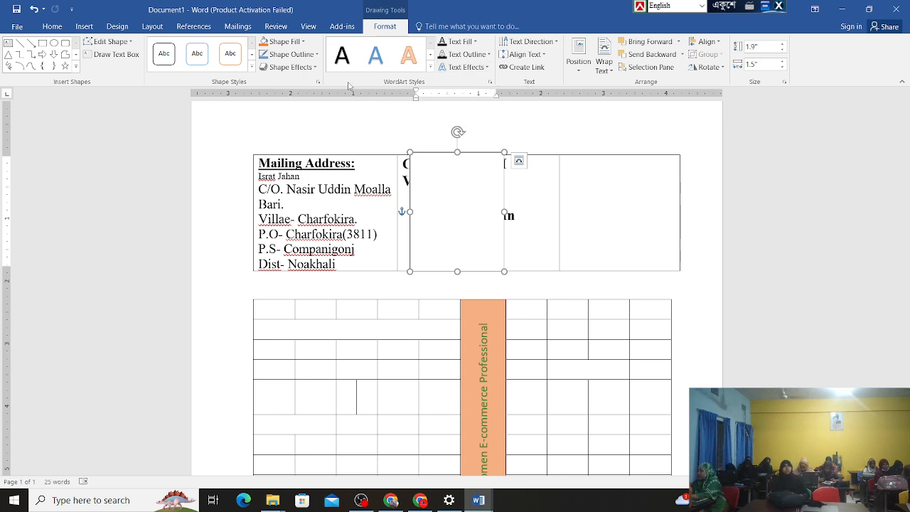
click(303, 43)
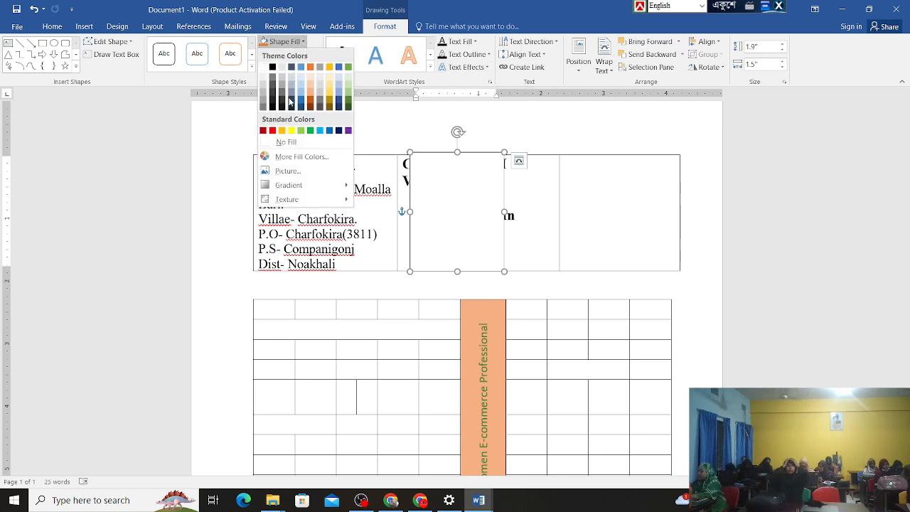
click(279, 143)
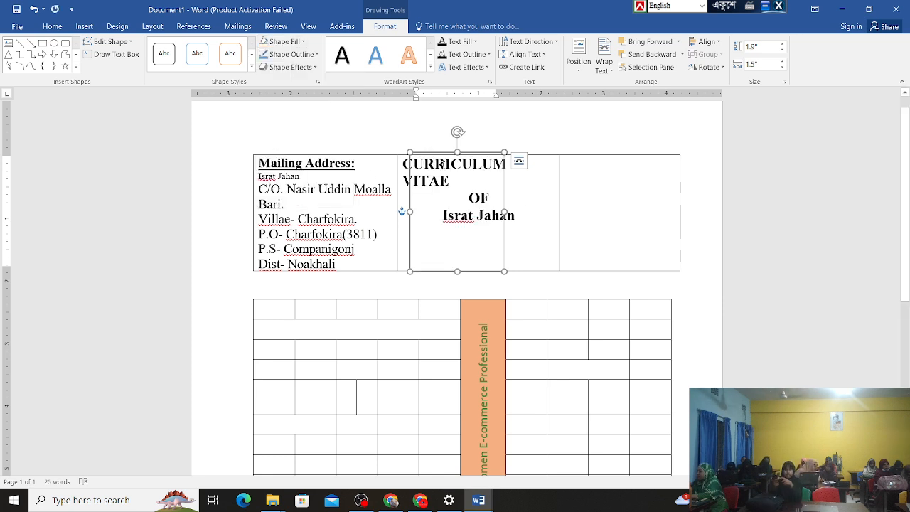
- Move the text box back to the third cell's upper-left corner and pull the table's outer right border in to the box's edge
drag(444, 154, 594, 219)
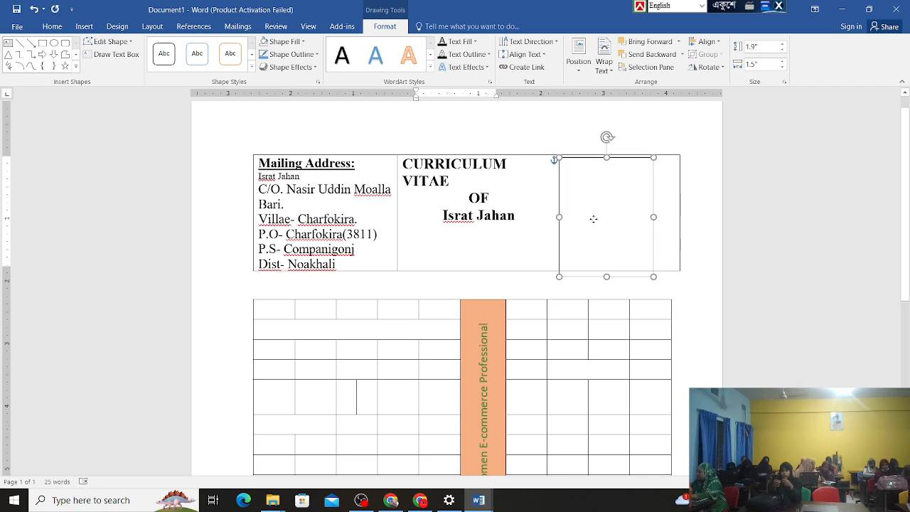
click(594, 218)
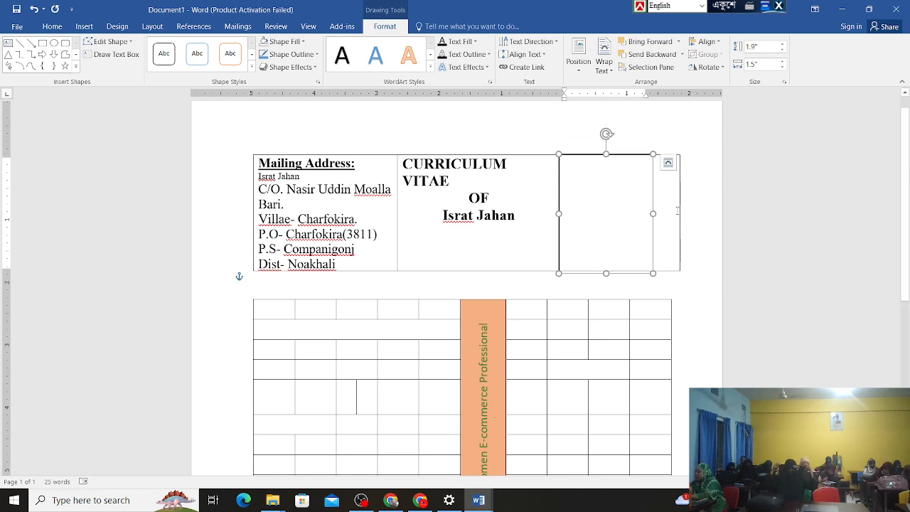
drag(655, 212, 652, 213)
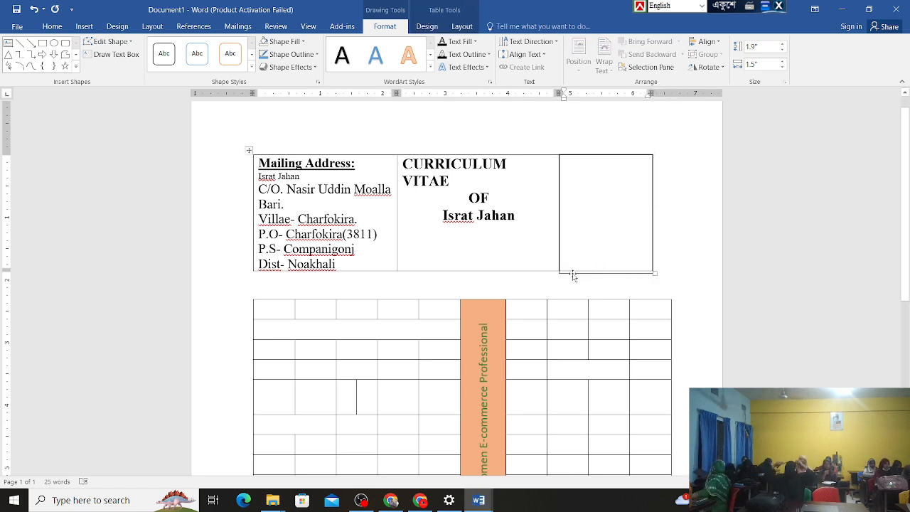
- Try to lower the header table's bottom border to meet the text box's lower edge
click(537, 266)
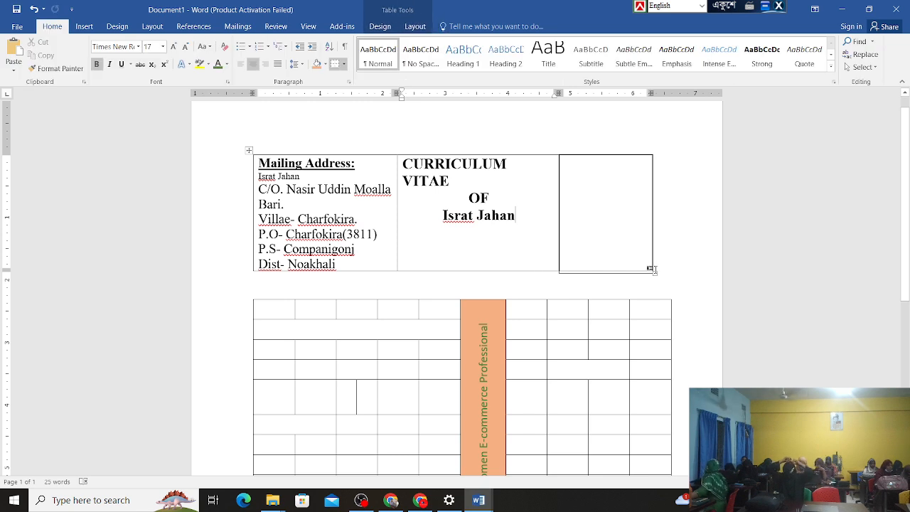
drag(654, 273, 652, 284)
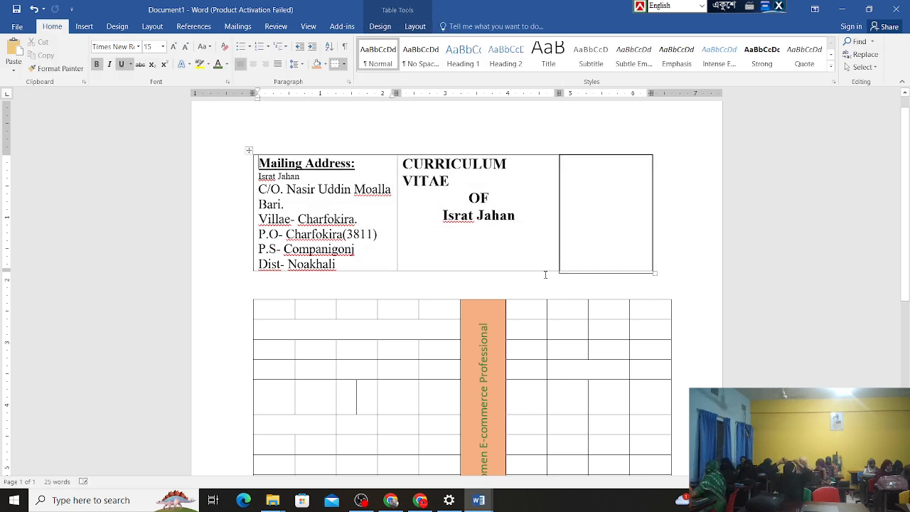
drag(535, 270, 540, 271)
- Shorten the text box to about 1.85" high so its lower edge meets the header table's bottom border
click(593, 206)
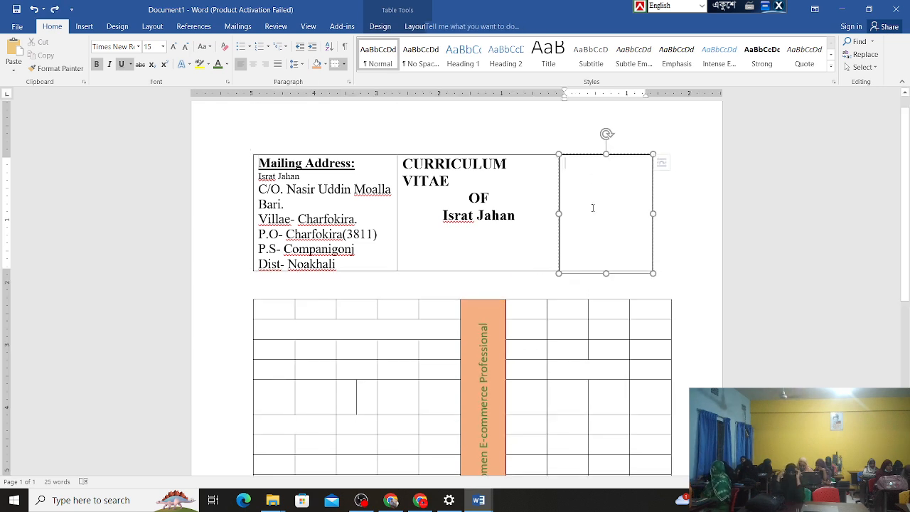
click(605, 272)
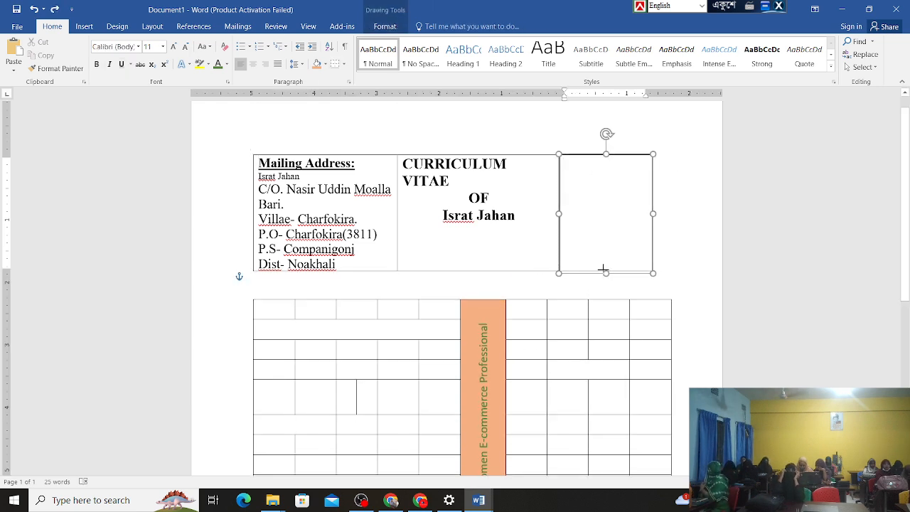
click(679, 243)
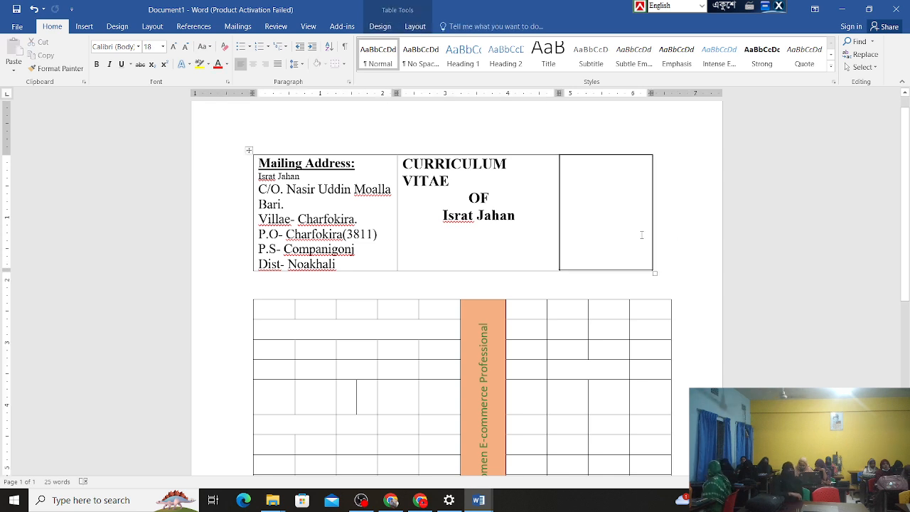
- Fill the third cell's text box with the picture pexels-pixabay-15239 from the Her Power Project folder, working offline
click(612, 192)
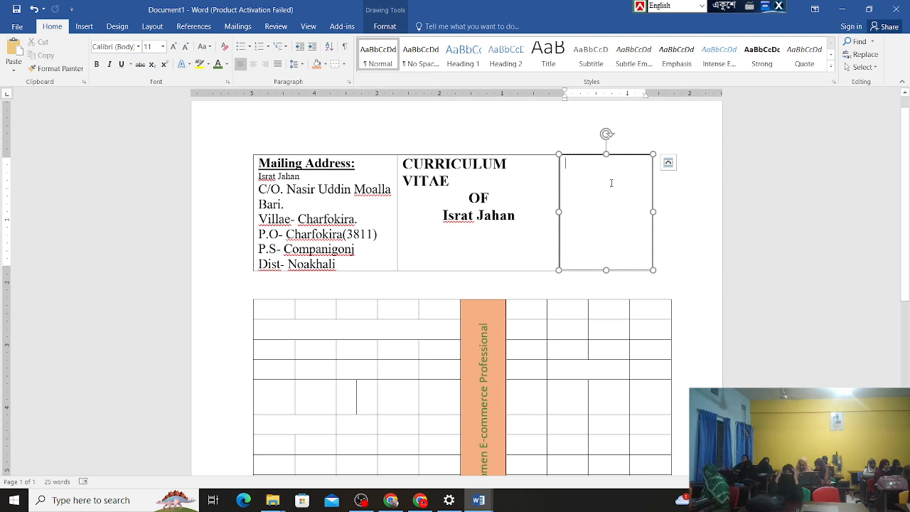
click(385, 26)
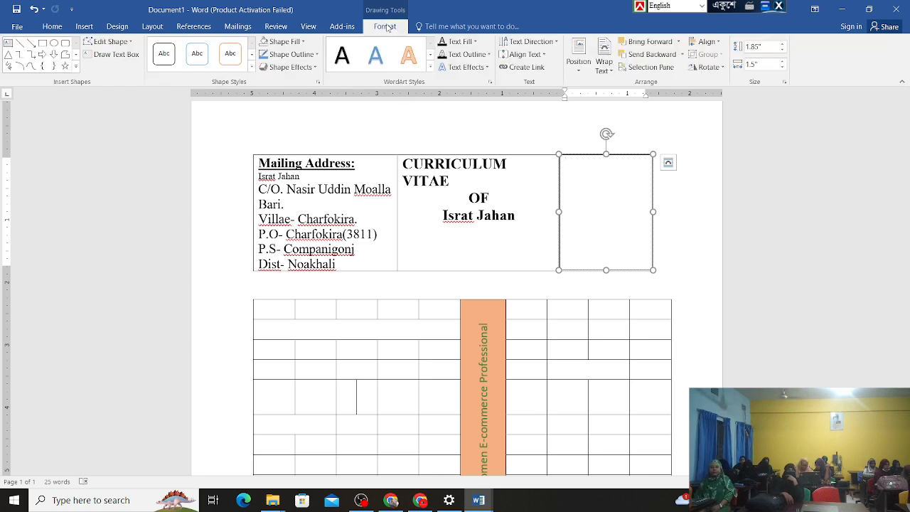
click(302, 43)
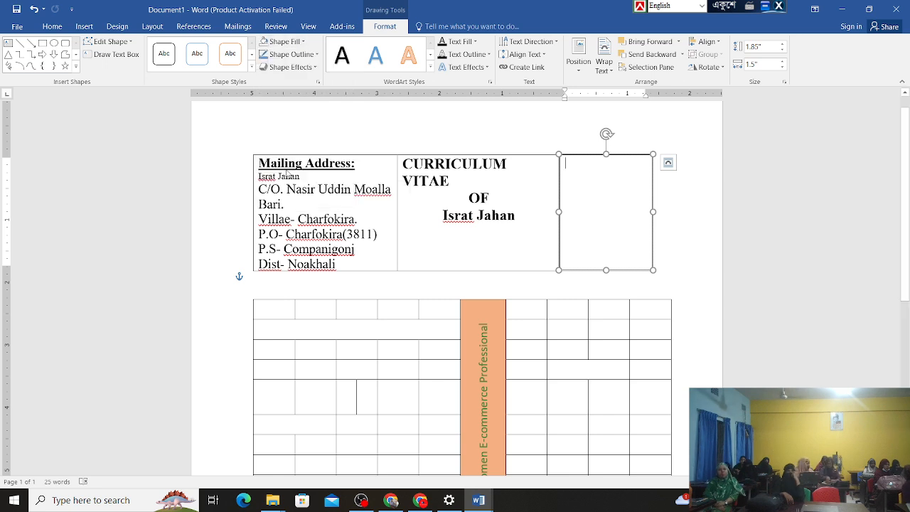
click(287, 171)
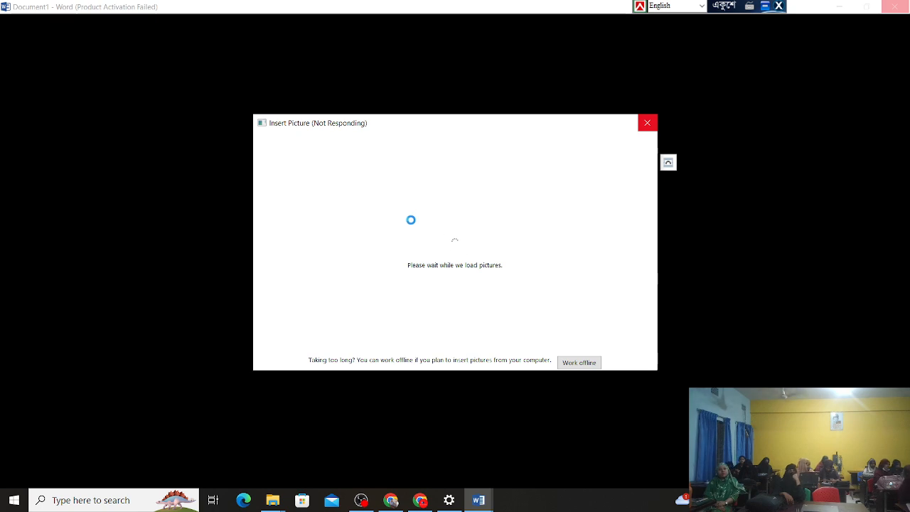
key(alt+Tab)
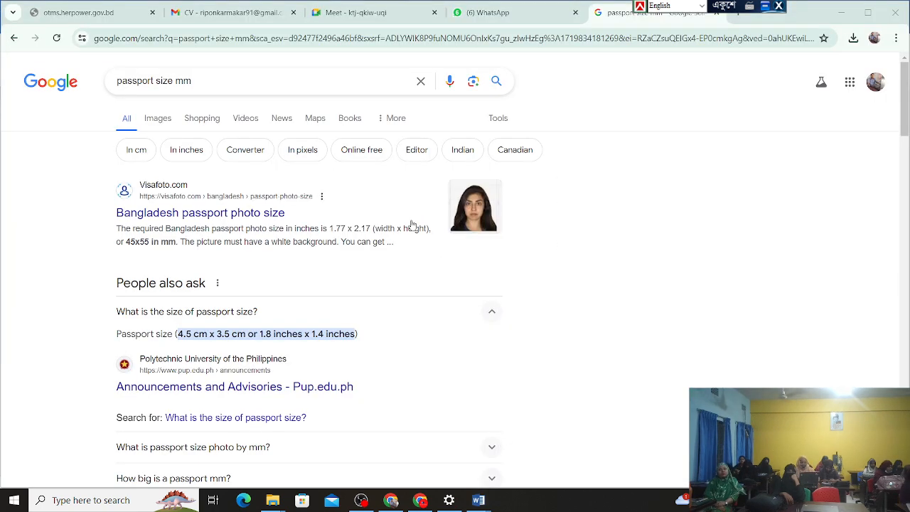
mouse_move(486, 502)
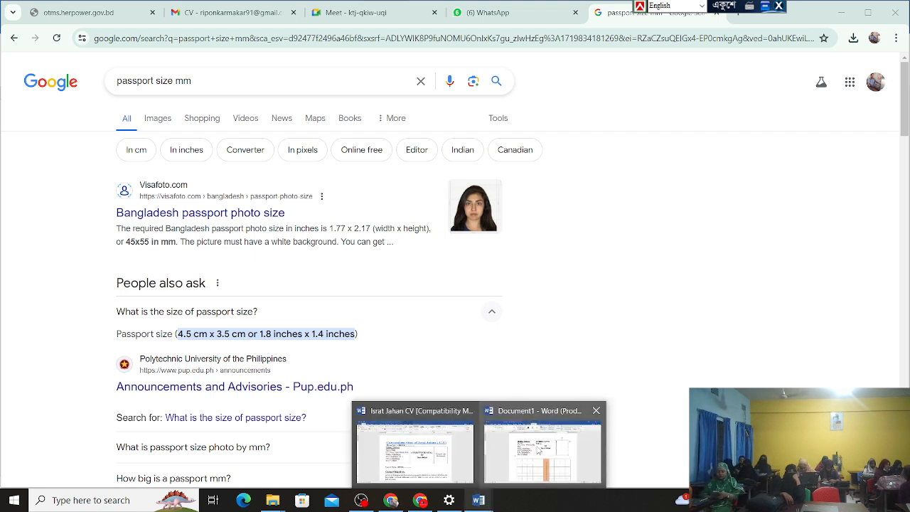
click(841, 14)
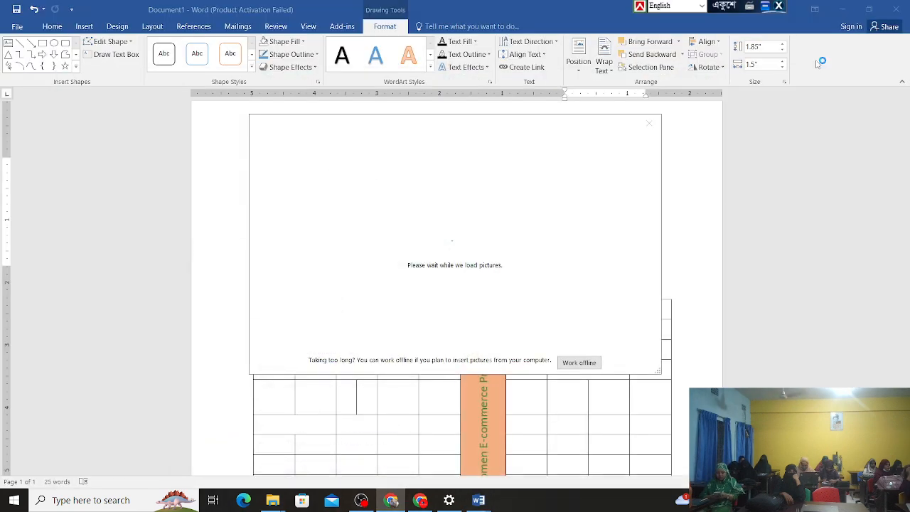
click(580, 362)
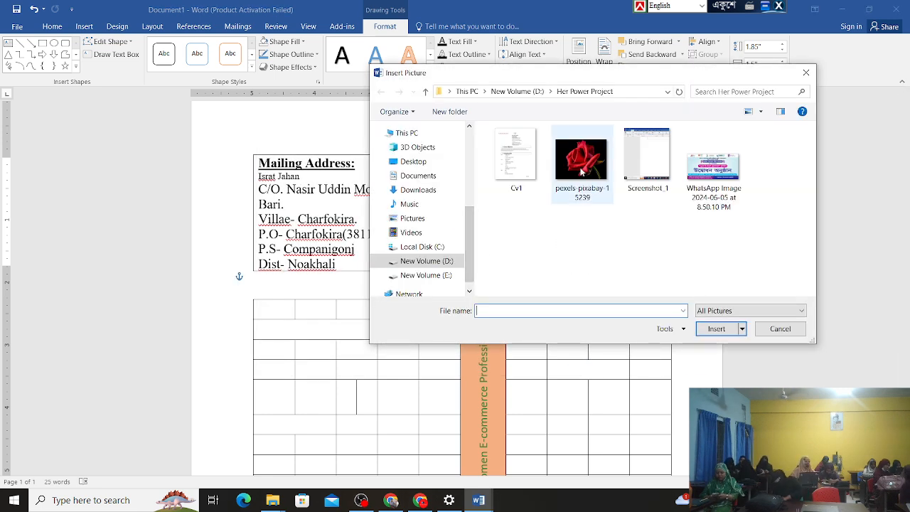
double_click(584, 169)
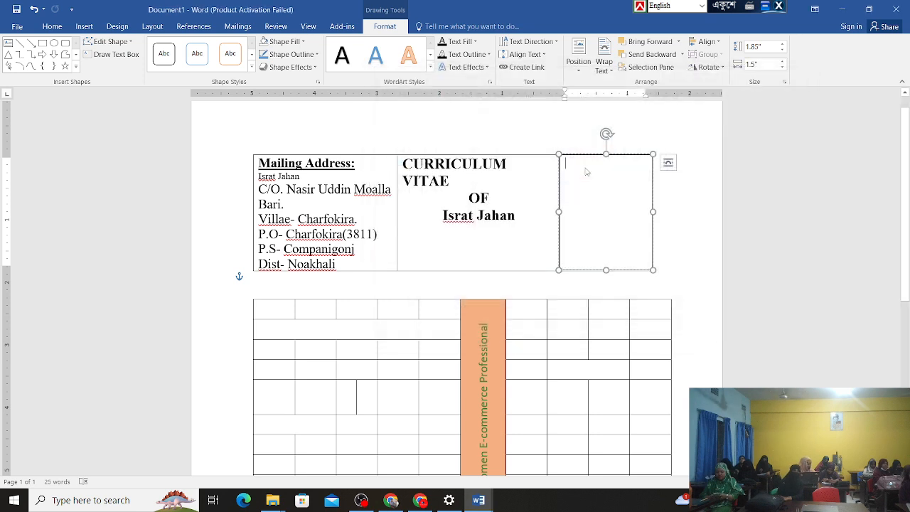
click(700, 231)
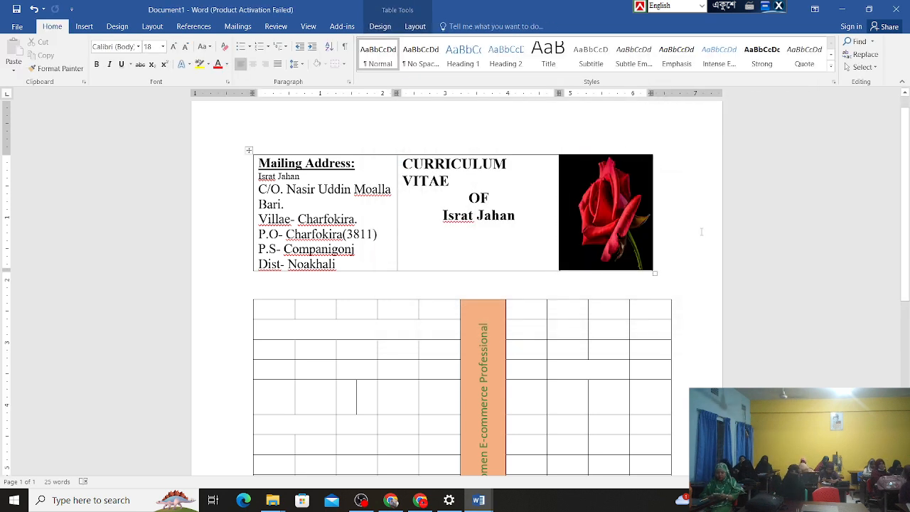
- Try to reposition the picture-filled box in the third cell, and undo the last shift
click(606, 152)
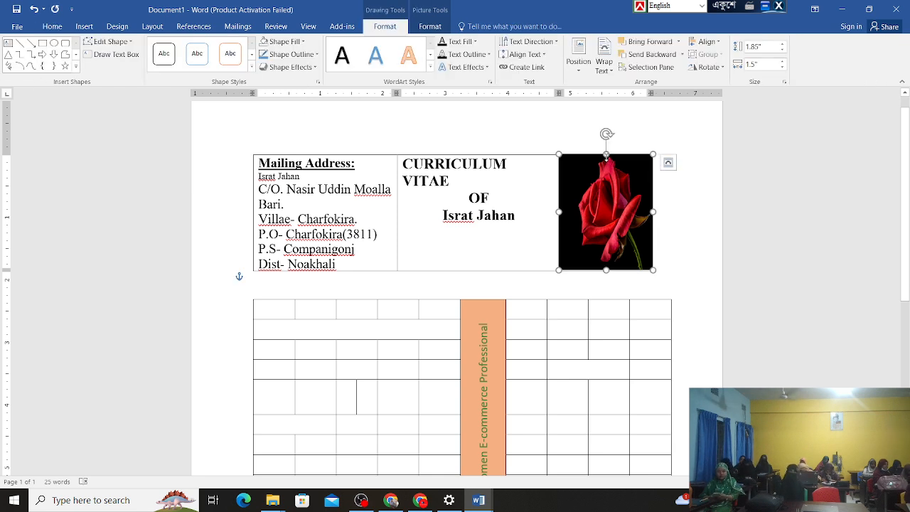
click(700, 196)
drag(619, 157, 622, 219)
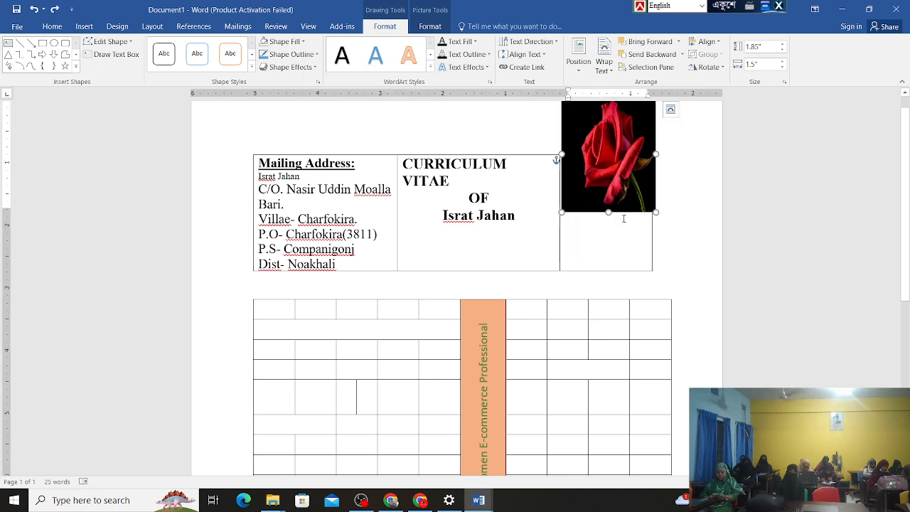
click(638, 215)
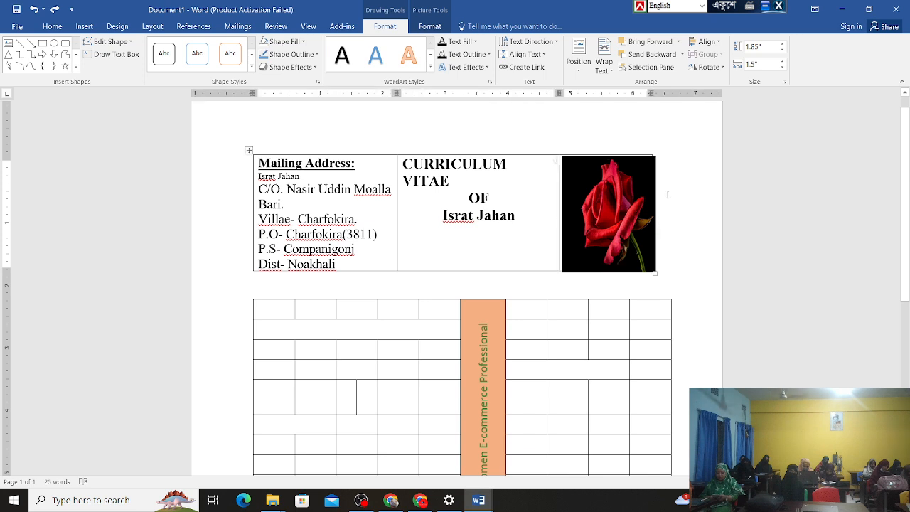
click(617, 159)
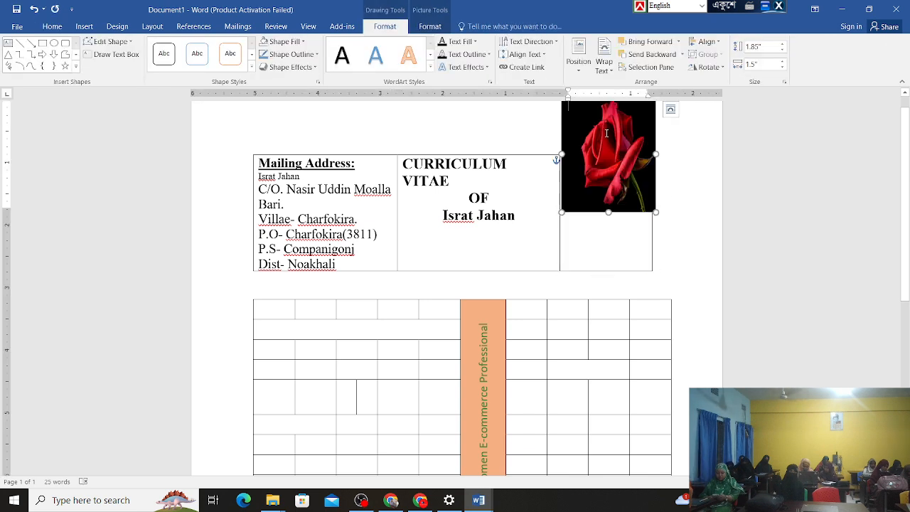
key(ctrl+z)
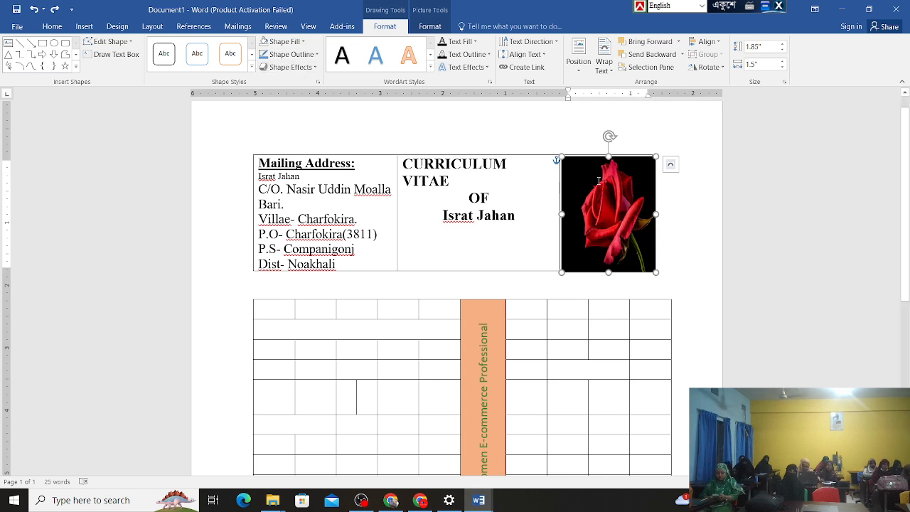
- Give the picture-filled box a red outline with a 2¼ pt weight
click(310, 56)
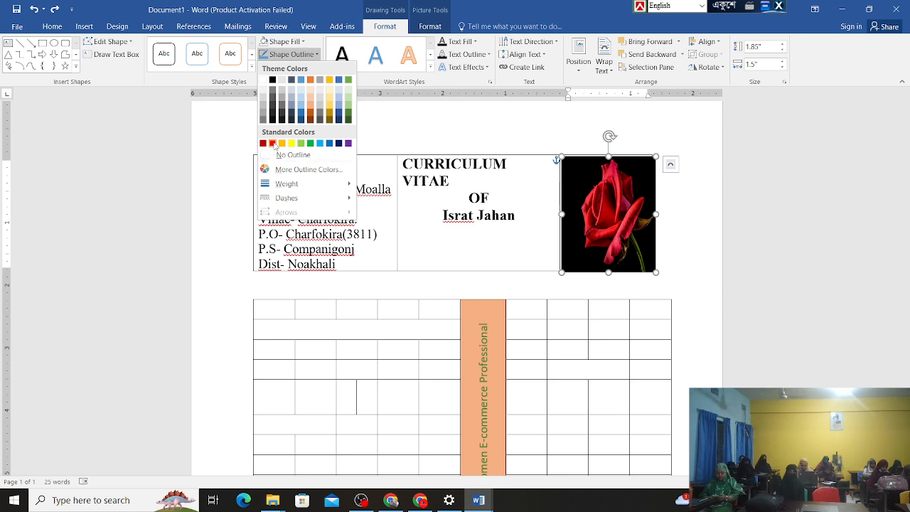
mouse_move(291, 183)
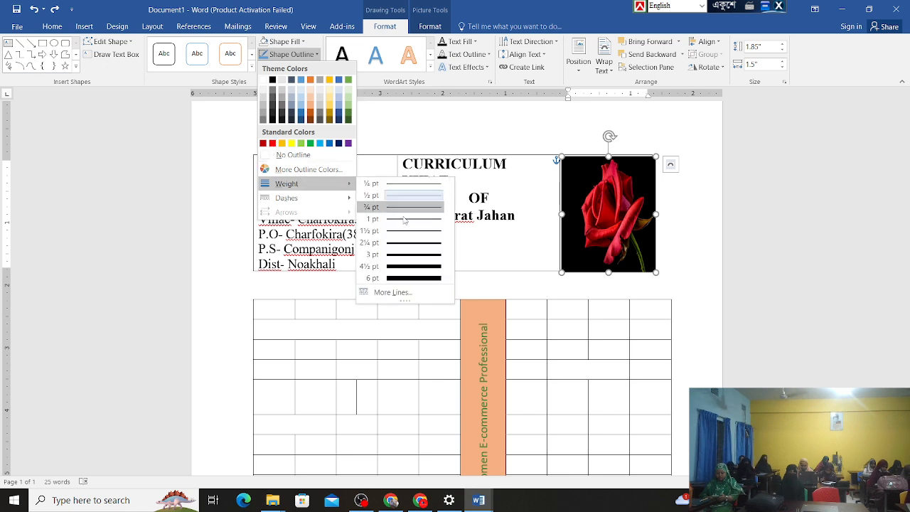
click(410, 243)
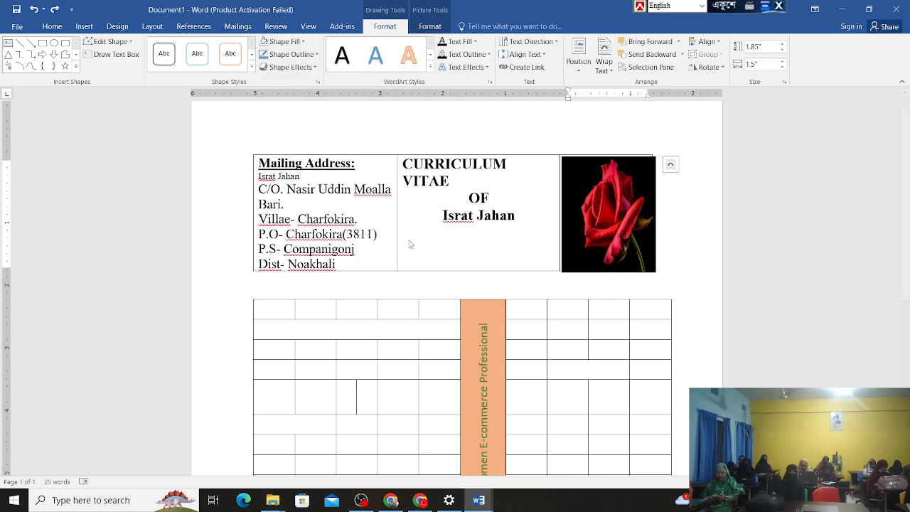
click(292, 54)
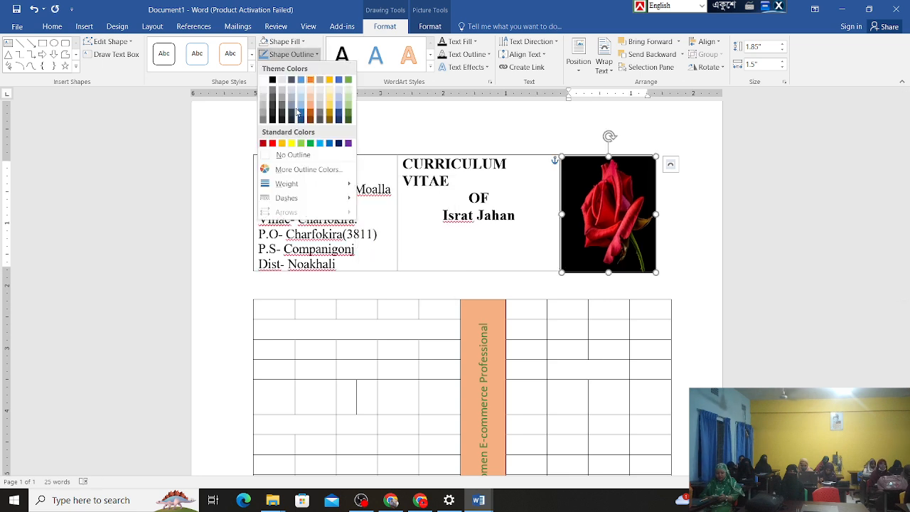
click(272, 143)
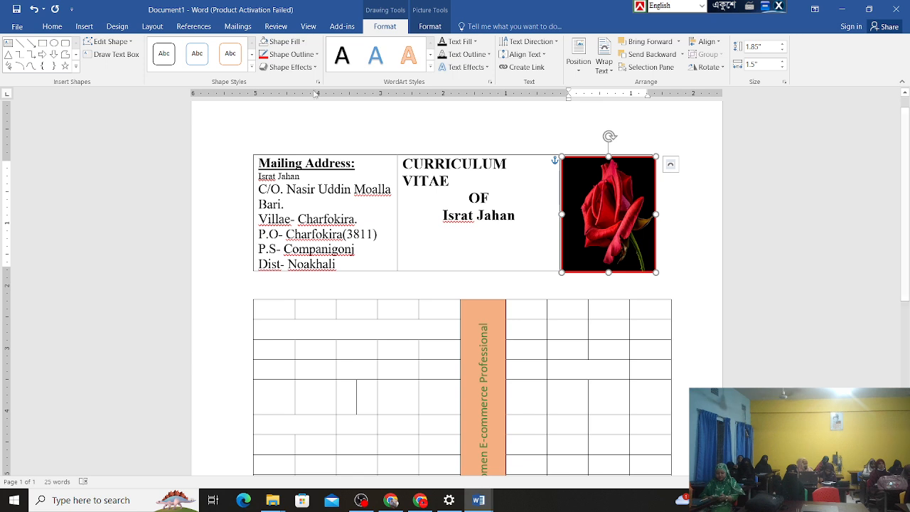
- Set the picture-filled box's shape outline to No Outline
click(317, 55)
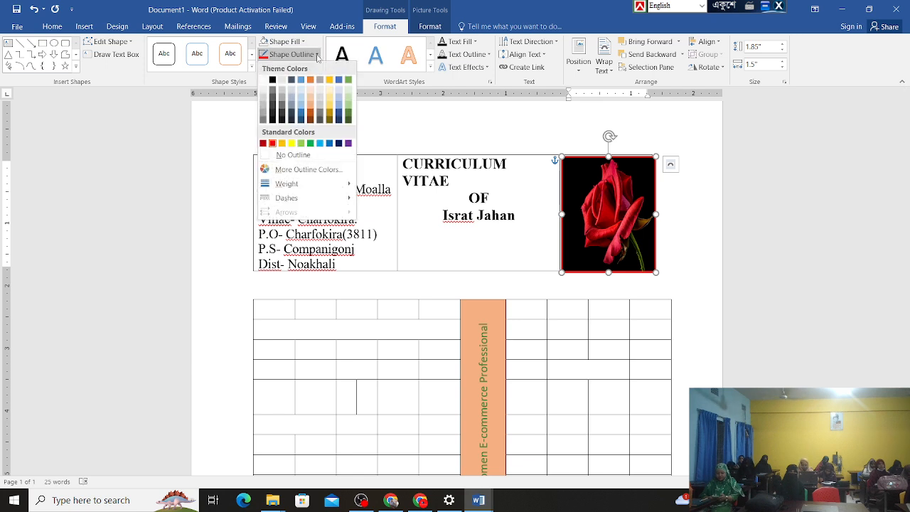
click(291, 154)
click(679, 206)
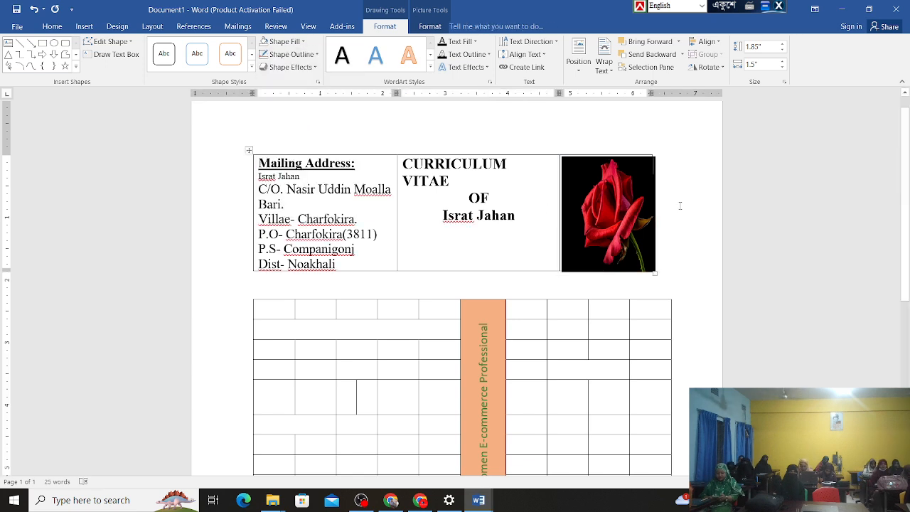
- Move the picture-filled box so its edges line up with the borders of the third header cell
click(589, 163)
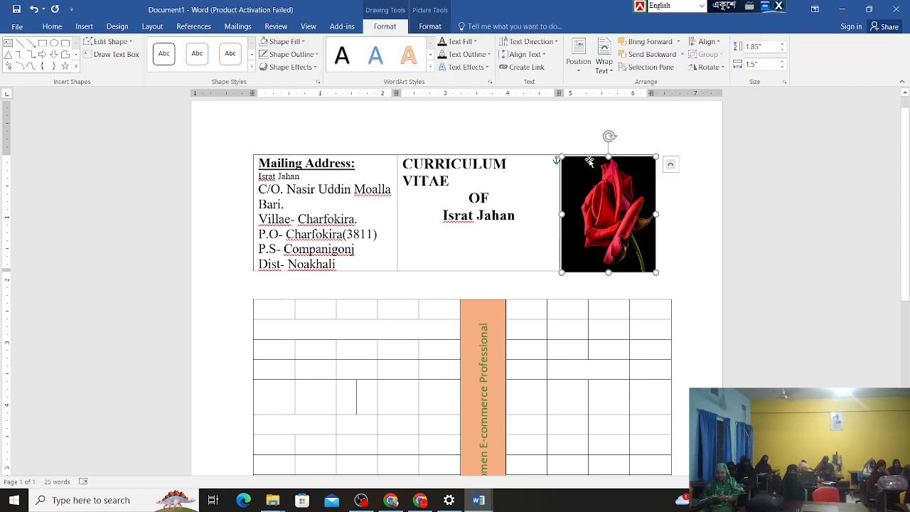
drag(589, 163, 586, 217)
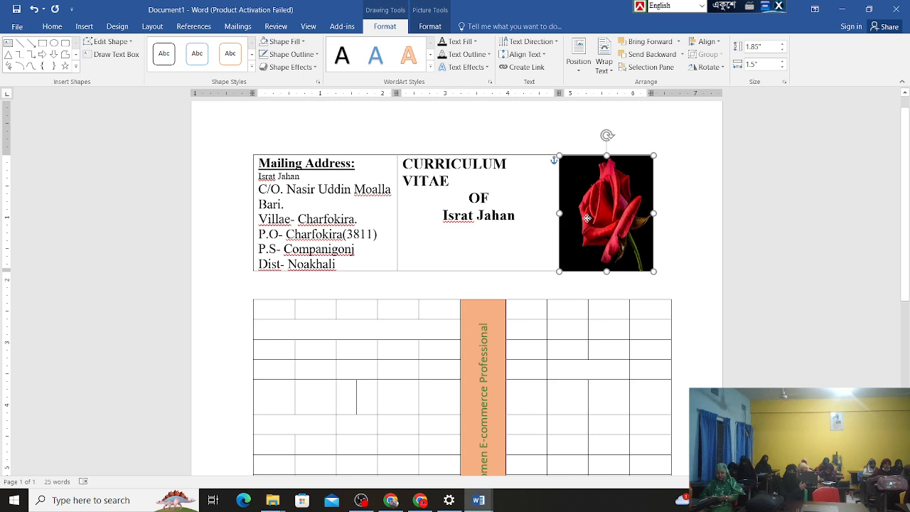
click(687, 179)
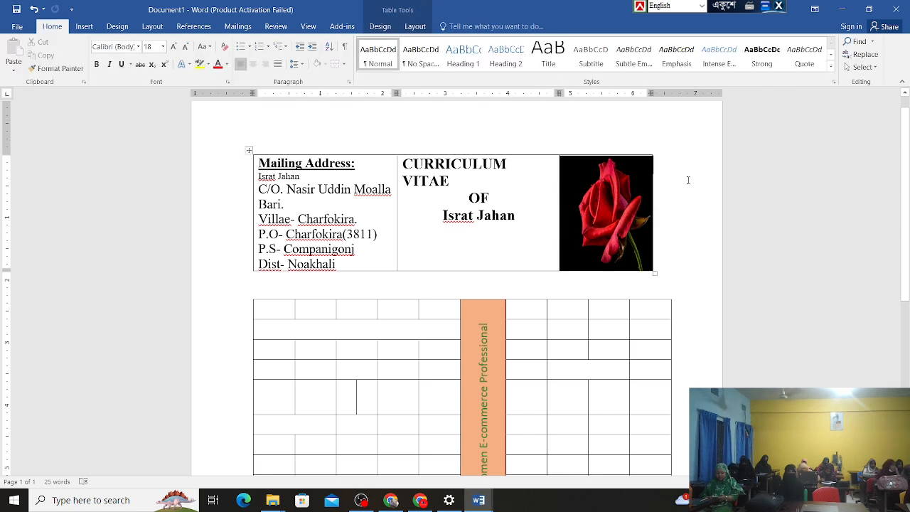
- Examine the header table and rose picture enlarged in the print preview, and return to the document
click(19, 27)
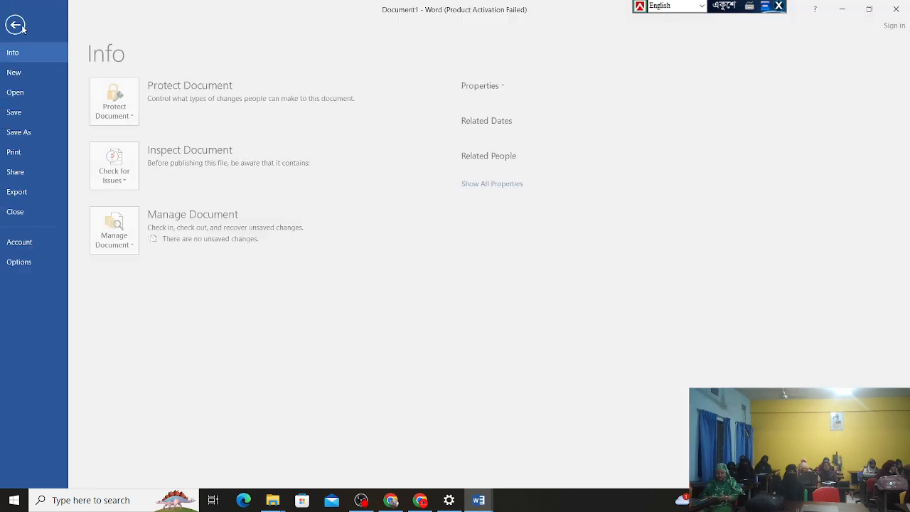
click(21, 153)
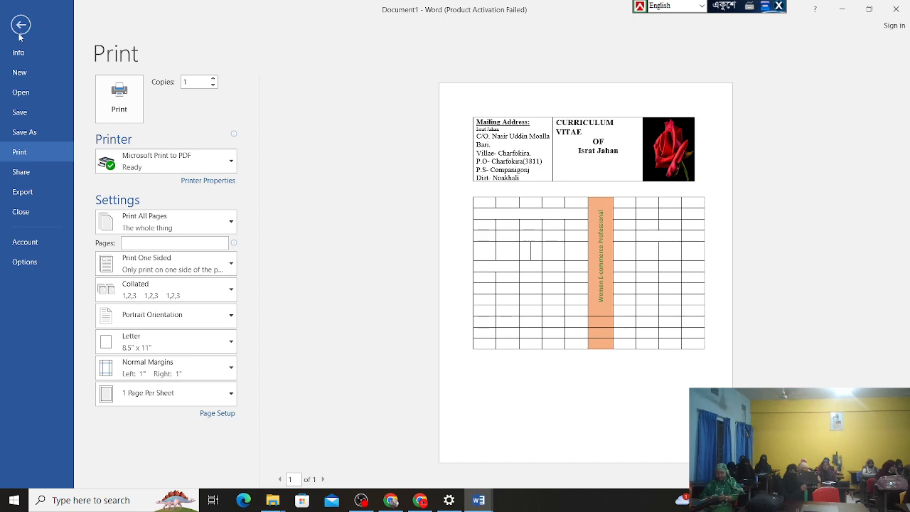
click(21, 26)
click(17, 27)
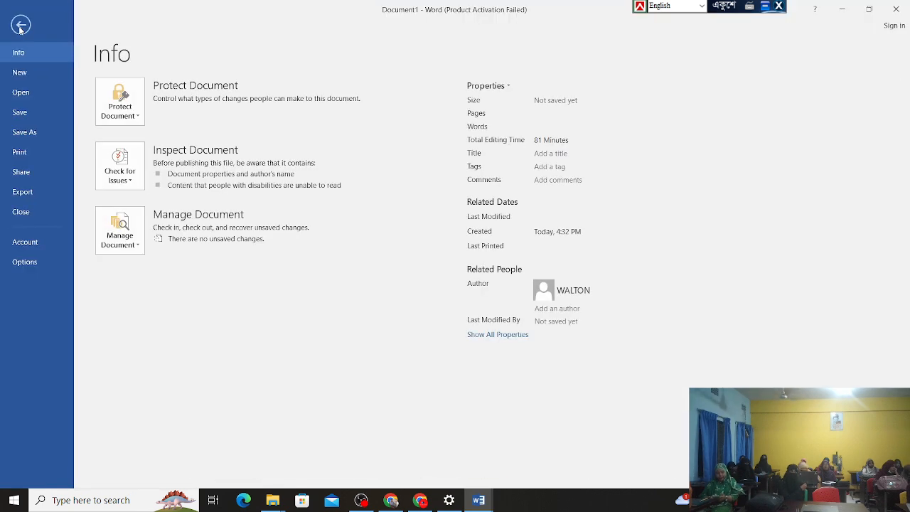
click(14, 154)
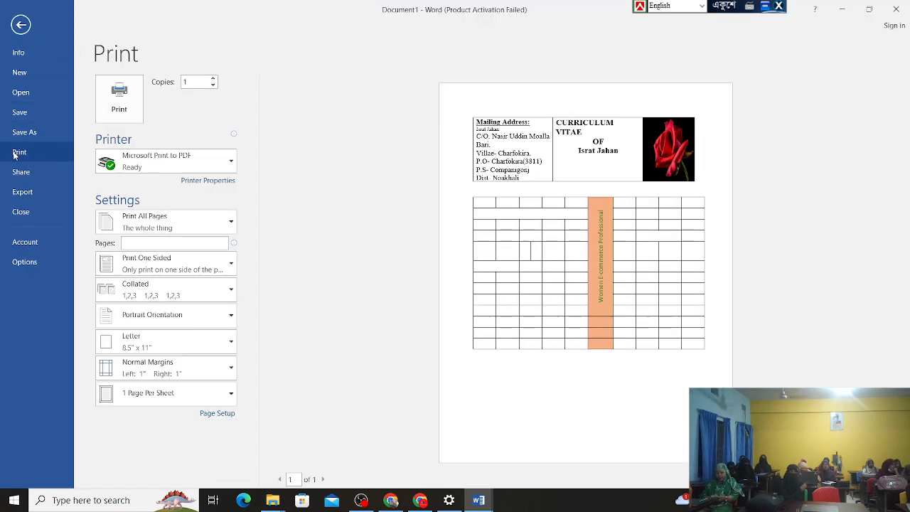
ctrl+scroll(670, 163, up, 2)
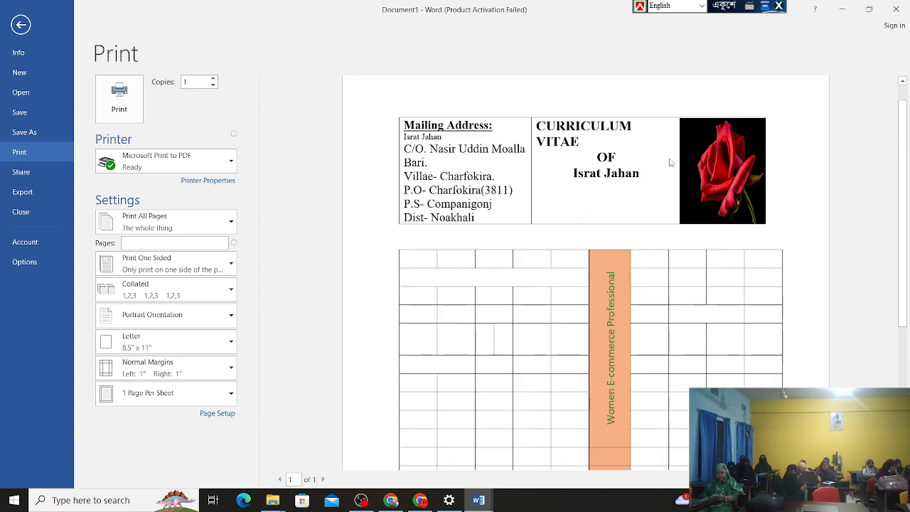
ctrl+scroll(670, 163, up, 1)
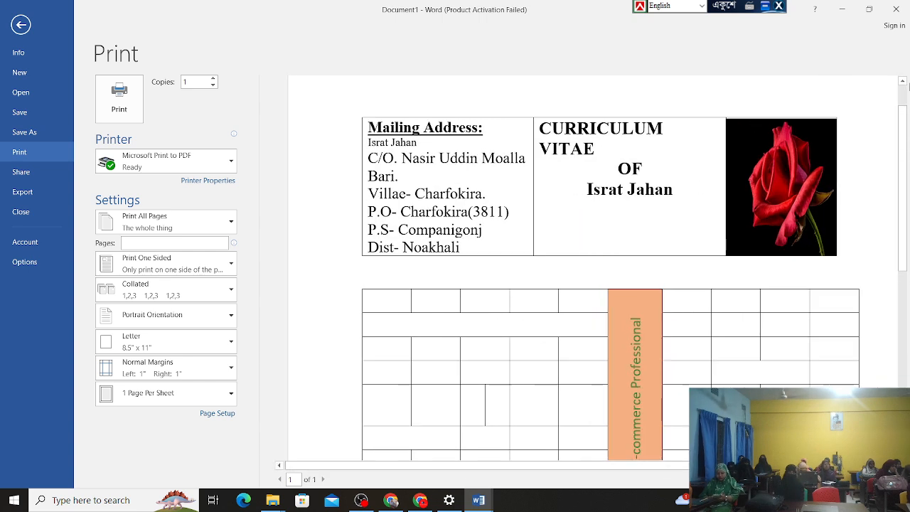
click(20, 25)
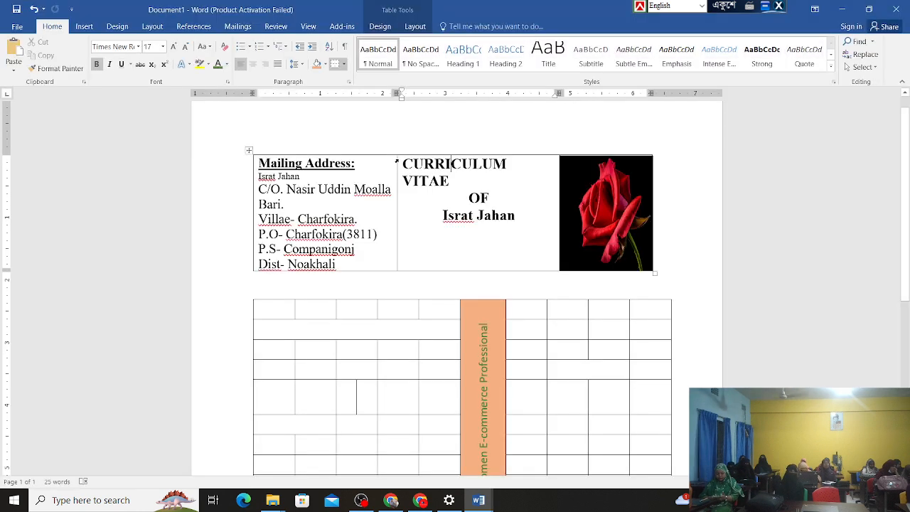
- Centre all the heading lines in the CURRICULUM VITAE cell
drag(398, 162, 443, 181)
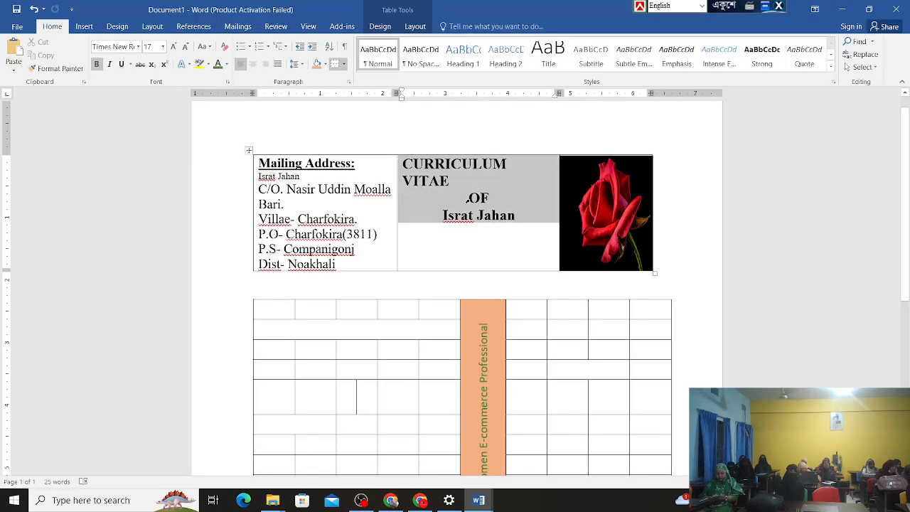
click(255, 65)
click(523, 251)
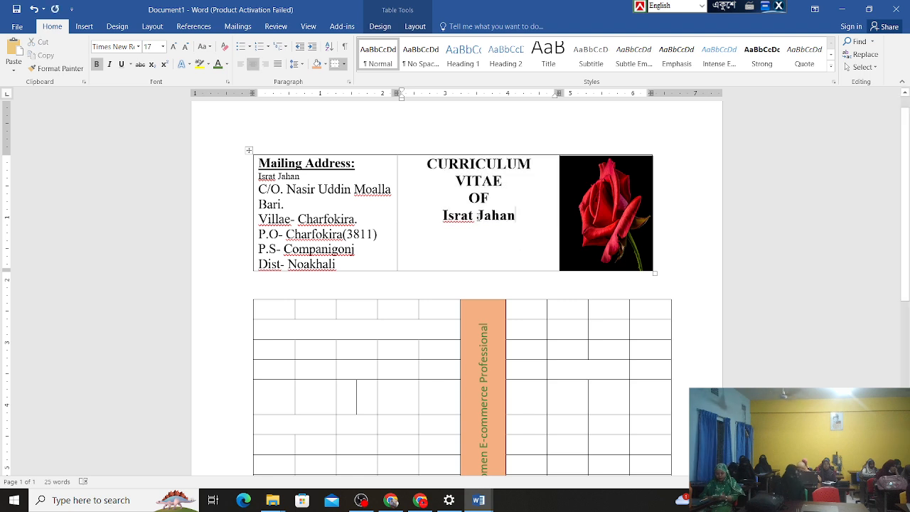
- Align all the heading lines in the middle header cell to the cell's centre, both vertically and horizontally
drag(427, 163, 528, 218)
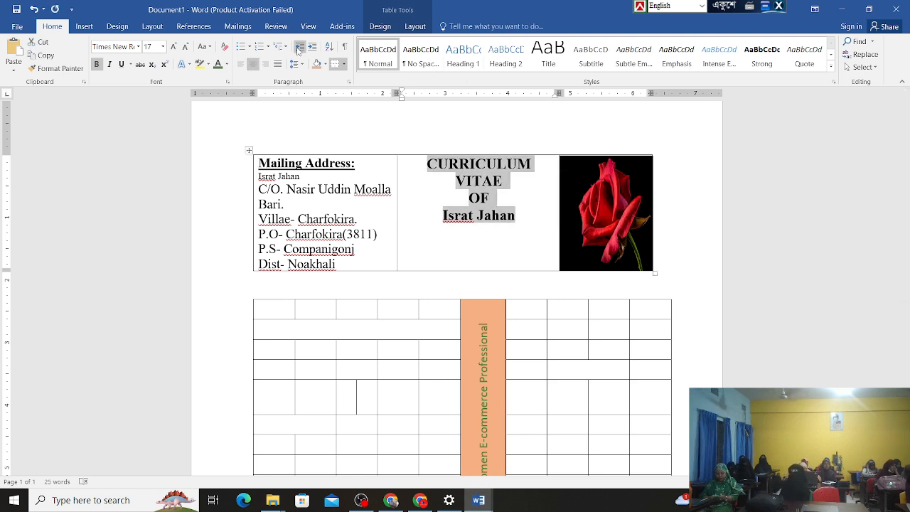
click(414, 27)
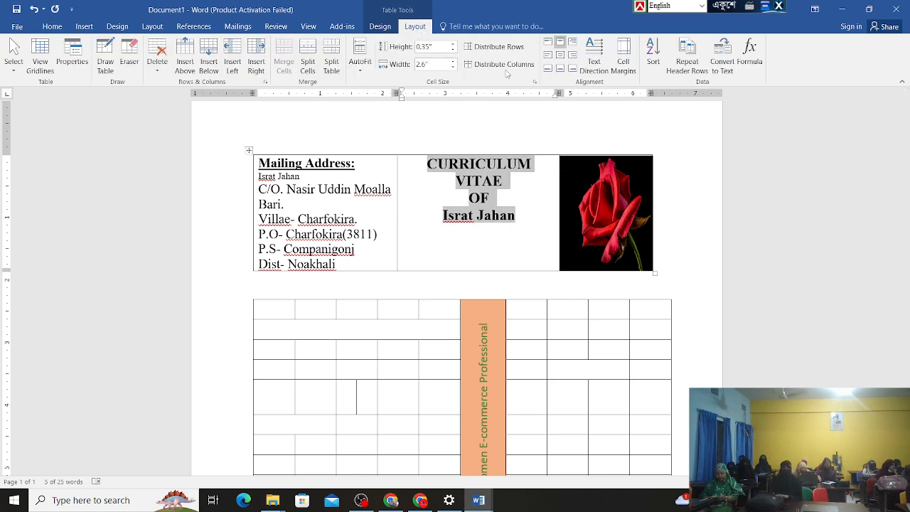
click(559, 54)
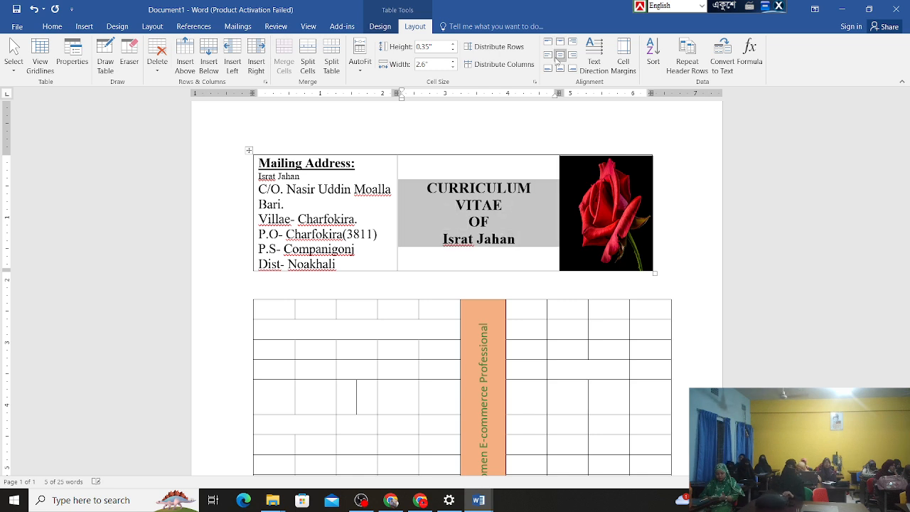
click(514, 222)
- Italicize all the heading lines in the CURRICULUM VITAE cell
drag(428, 186, 526, 238)
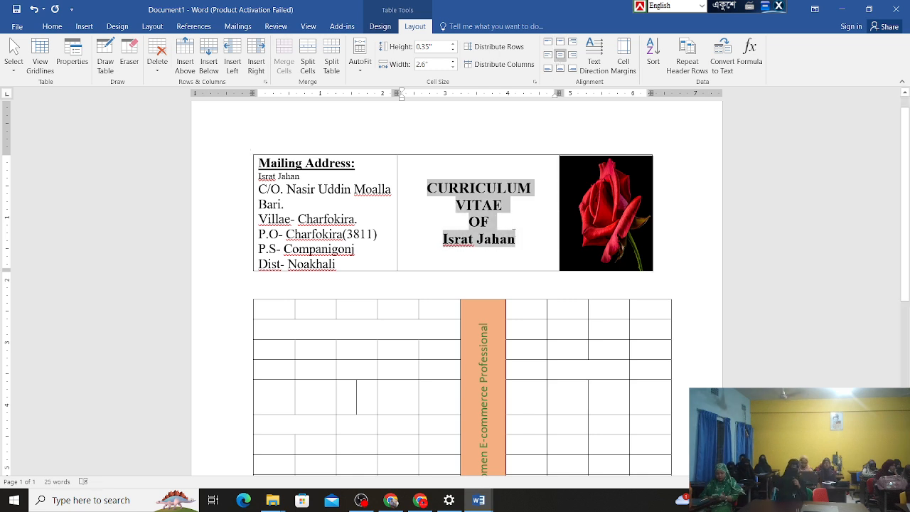
click(532, 213)
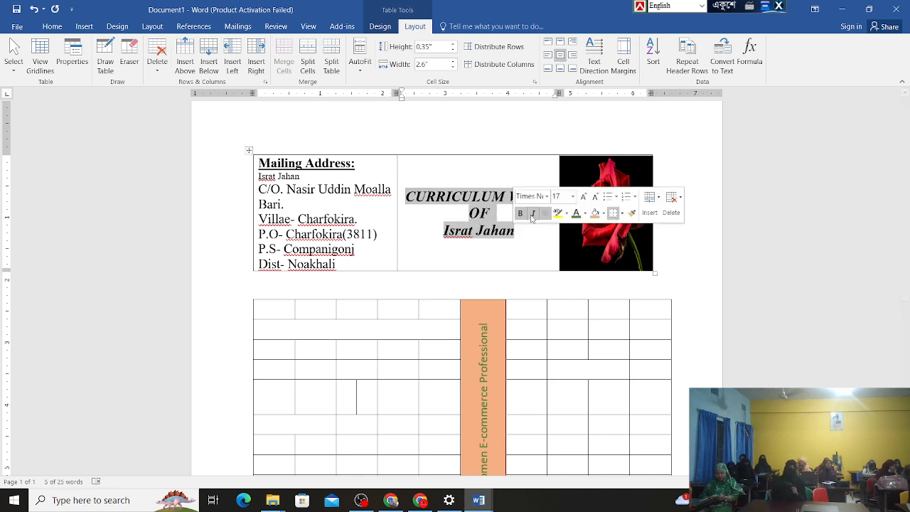
click(538, 223)
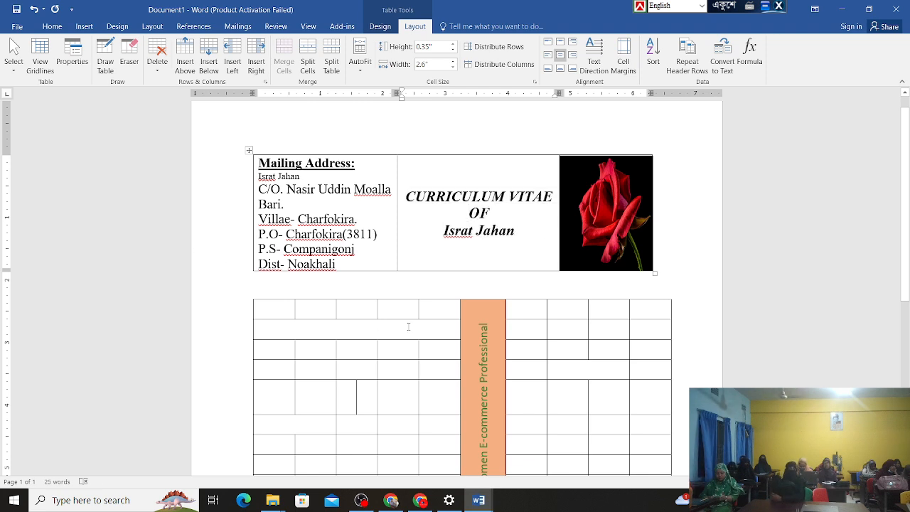
scroll(408, 326, down, 8)
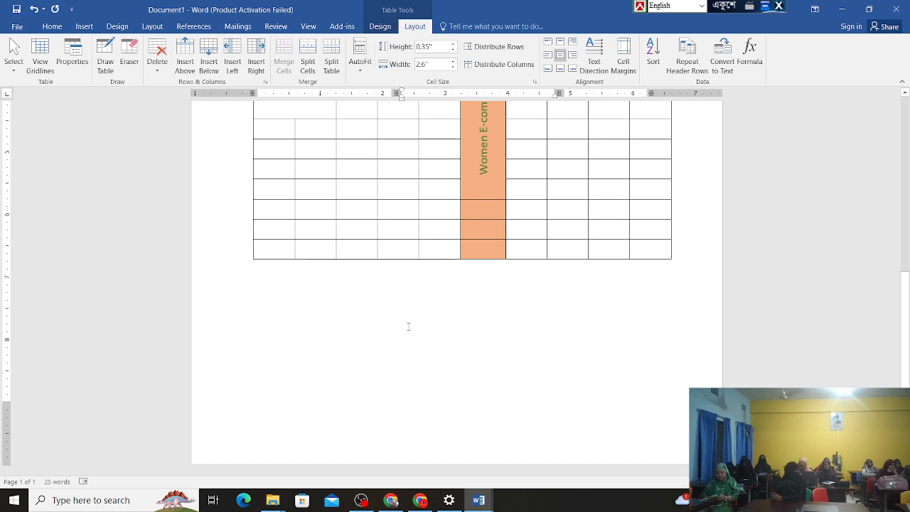
scroll(408, 327, up, 3)
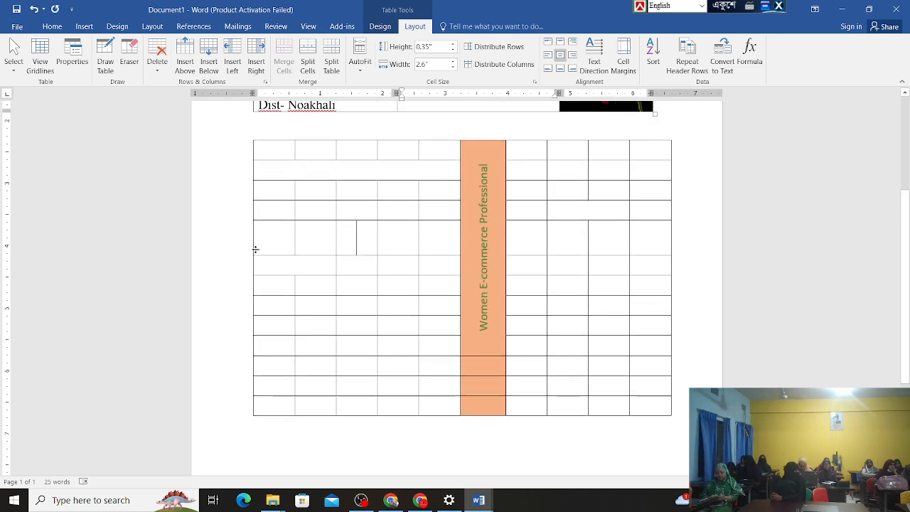
click(85, 29)
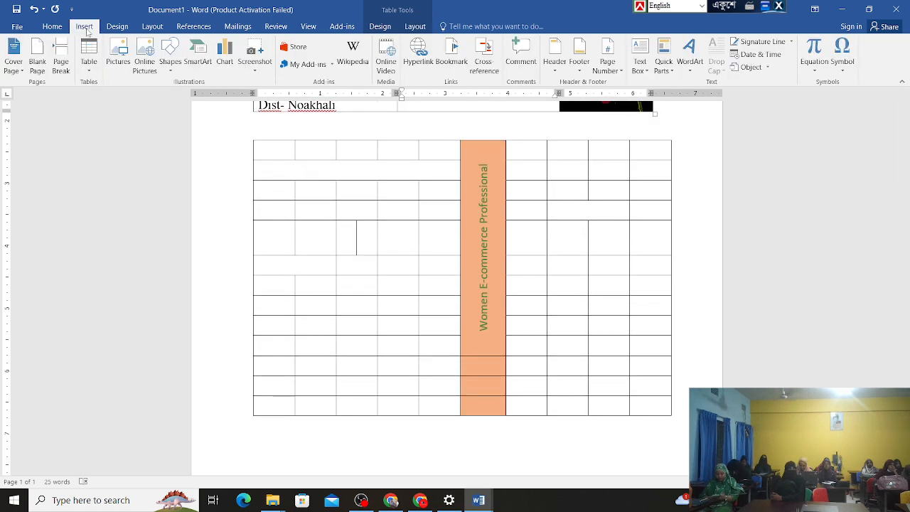
click(169, 64)
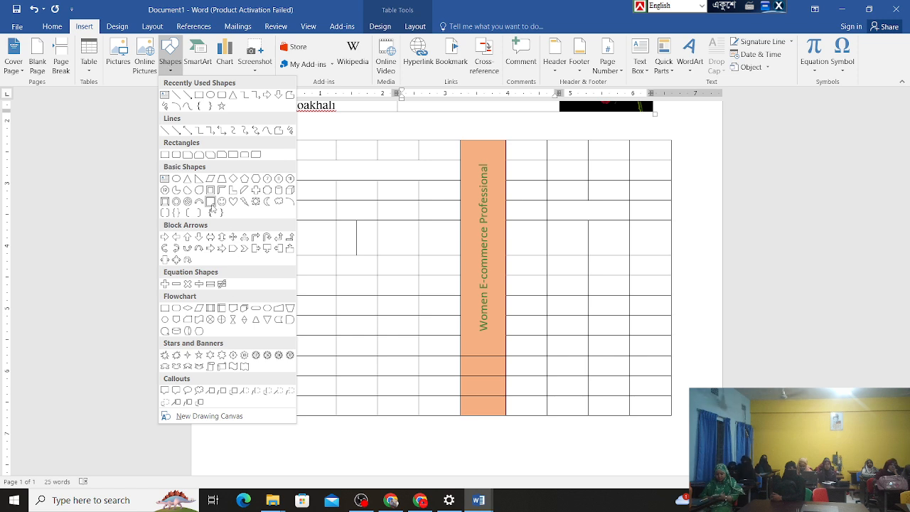
click(675, 209)
scroll(677, 202, up, 3)
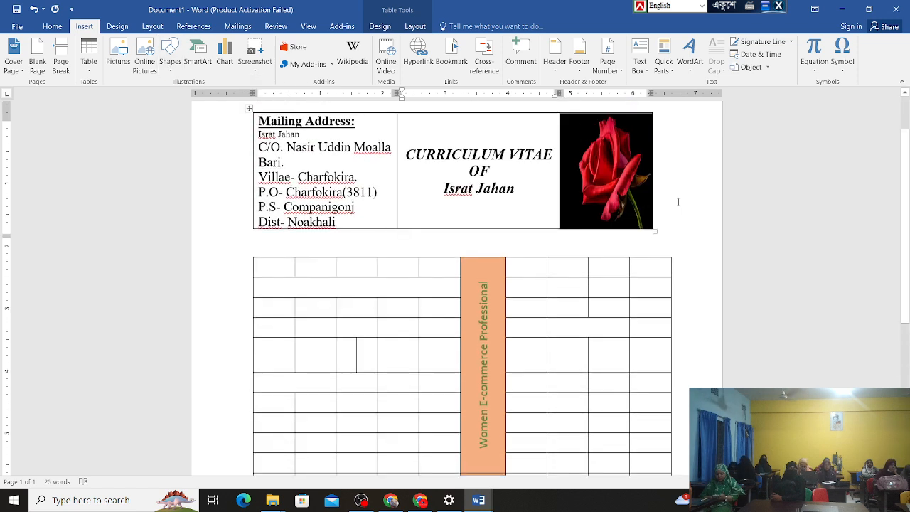
click(494, 231)
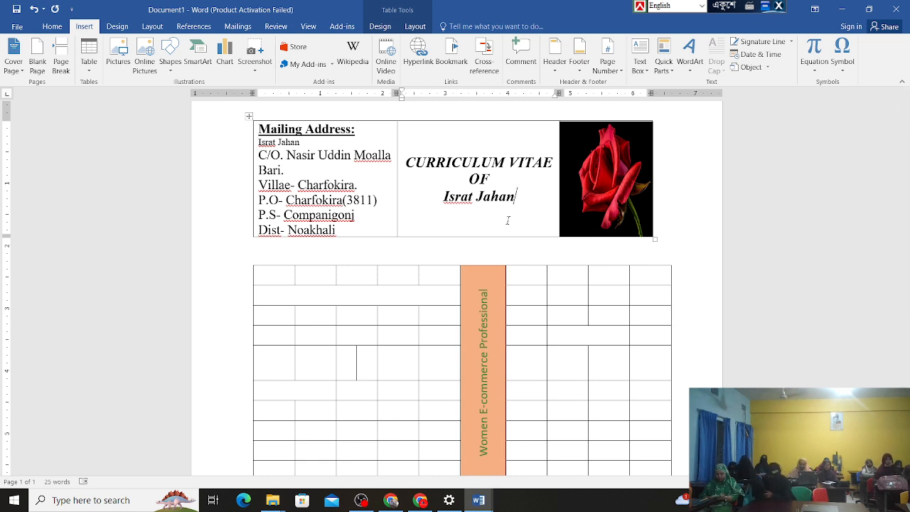
scroll(221, 187, up, 2)
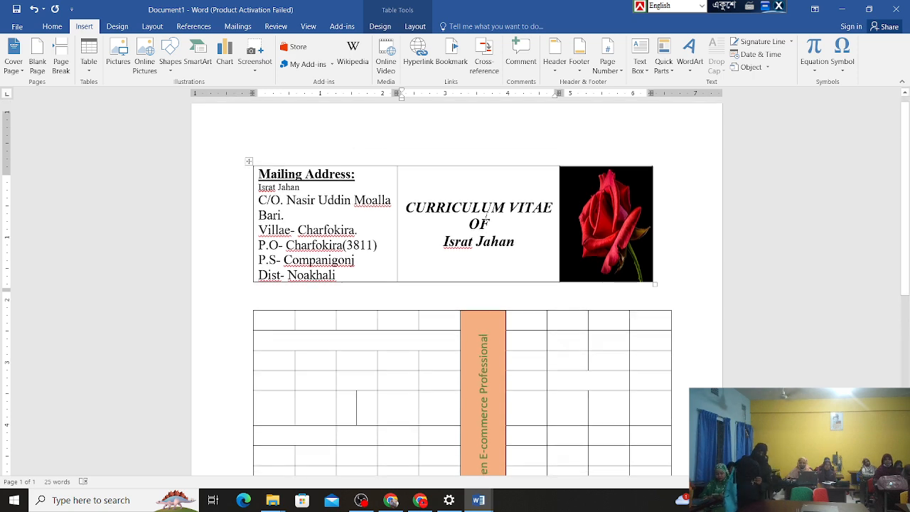
scroll(248, 206, down, 5)
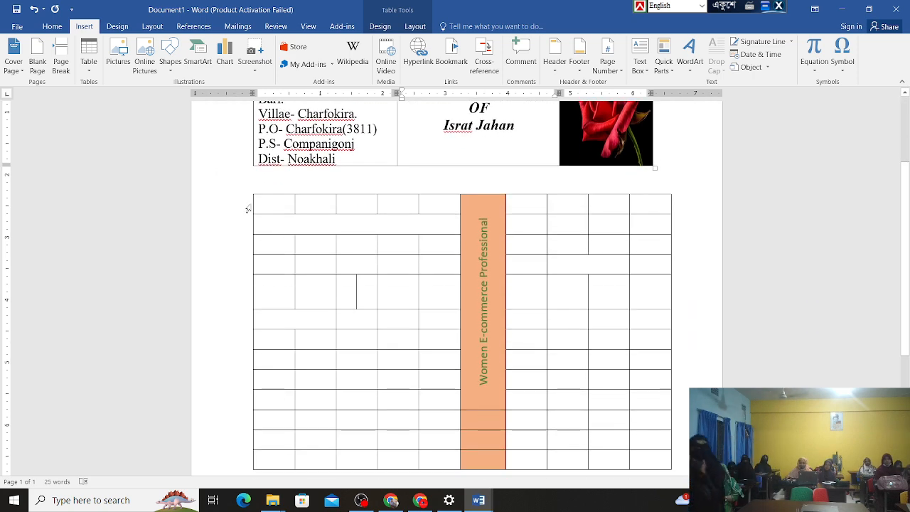
scroll(248, 206, up, 5)
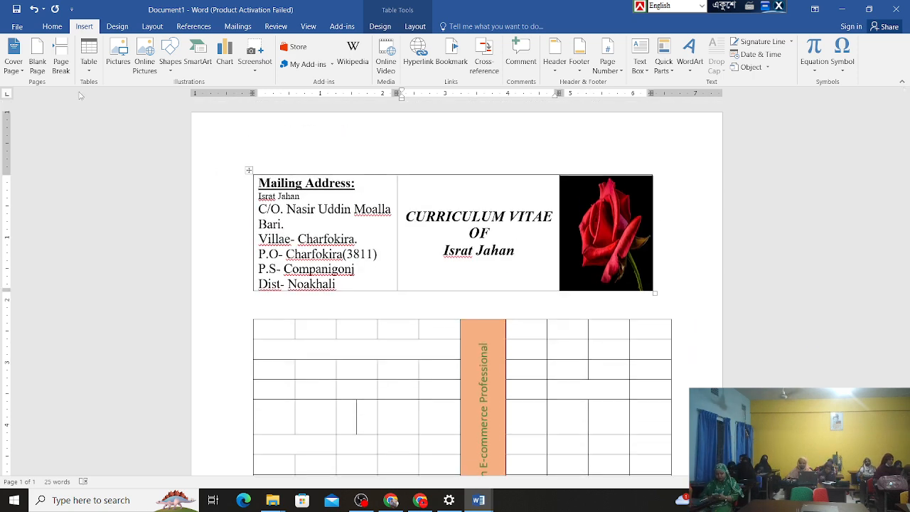
click(117, 26)
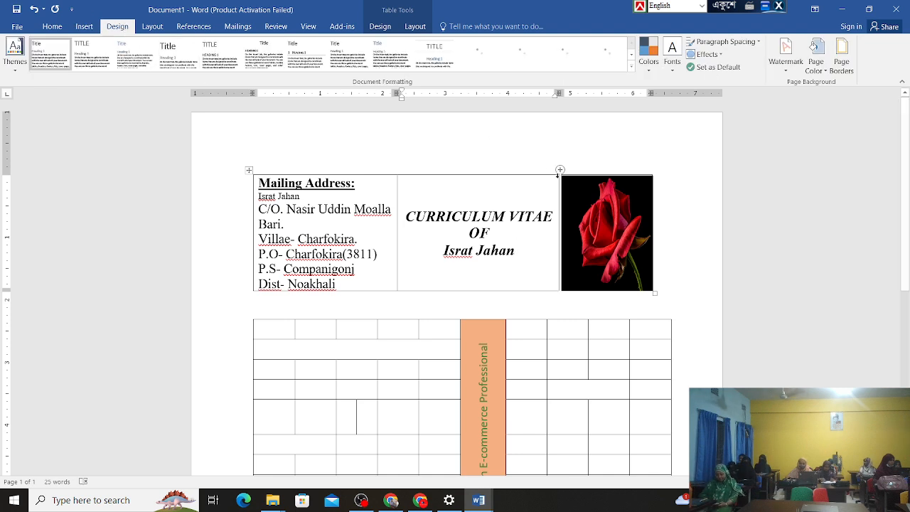
click(579, 225)
click(453, 172)
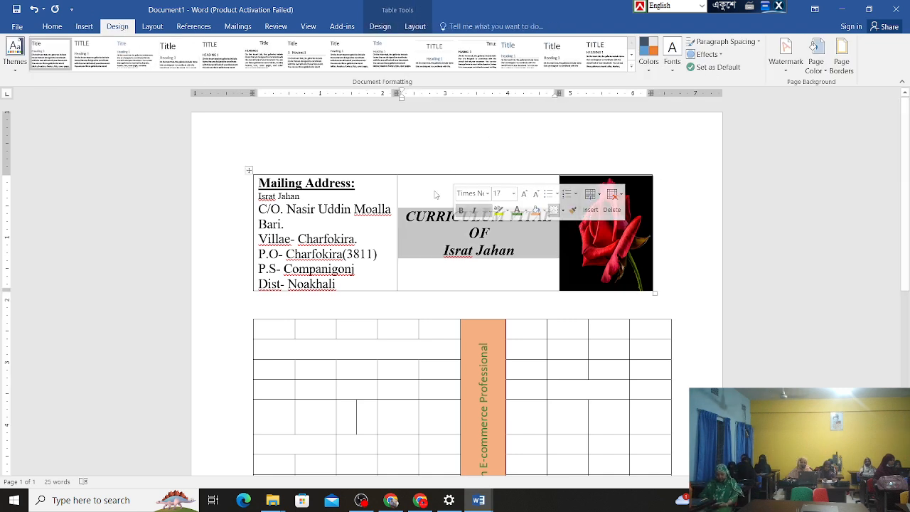
click(425, 197)
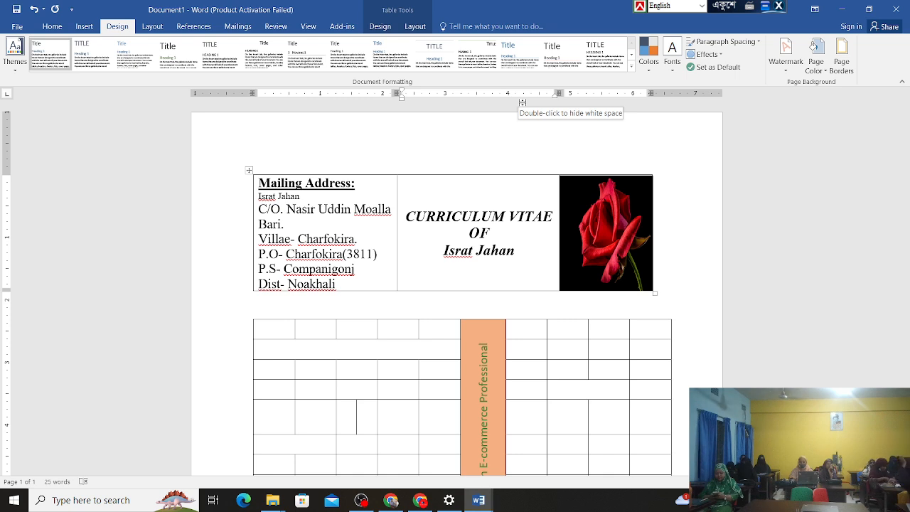
click(84, 26)
click(52, 26)
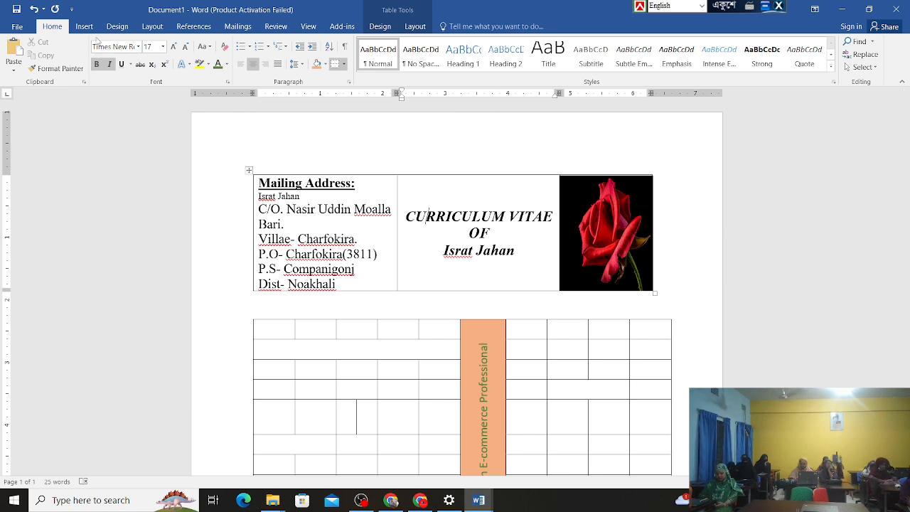
double_click(397, 160)
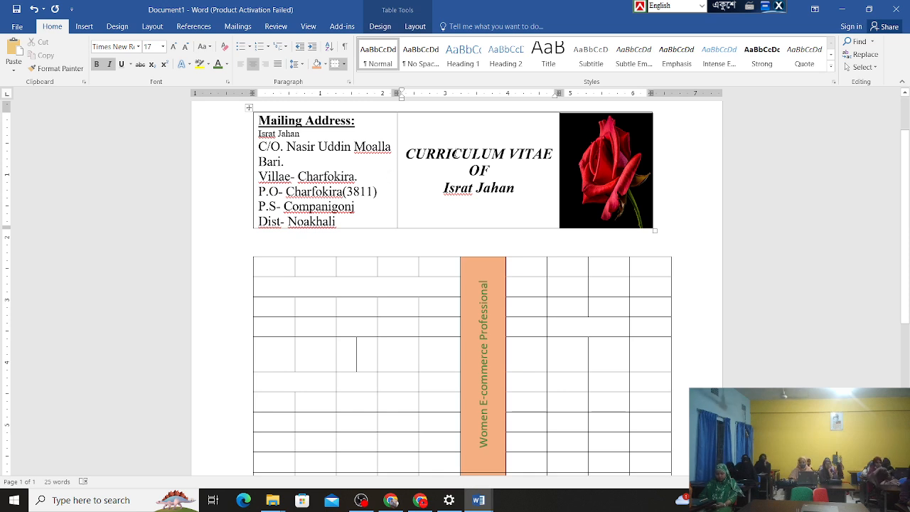
mouse_move(408, 149)
mouse_down()
mouse_move(518, 187)
mouse_move(508, 199)
mouse_move(442, 188)
mouse_move(418, 160)
mouse_up()
click(431, 187)
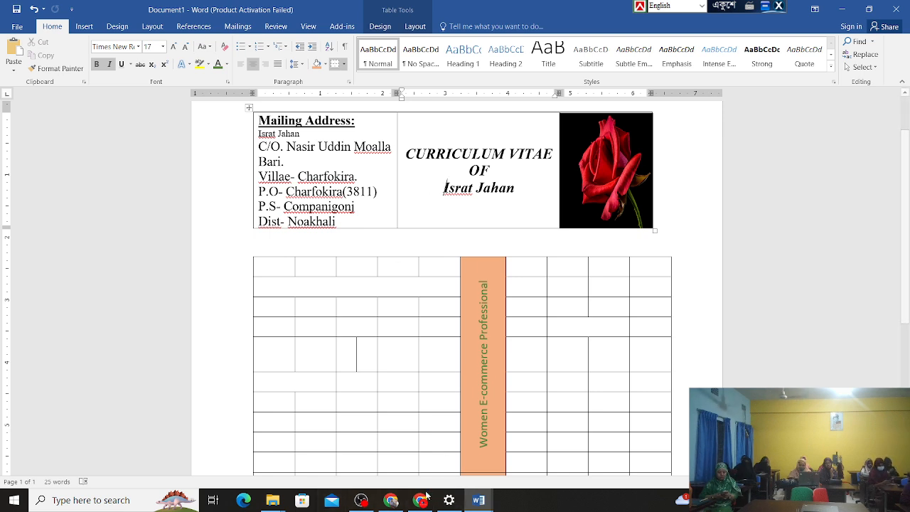
click(361, 500)
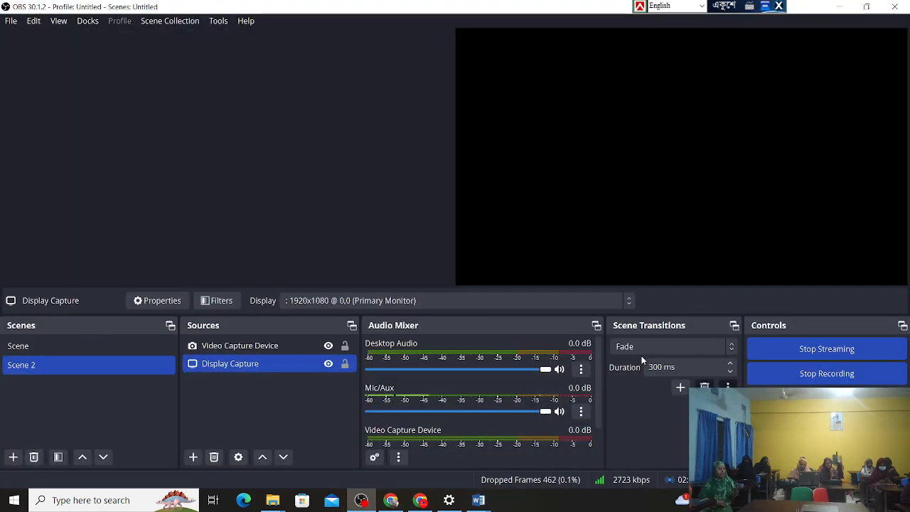